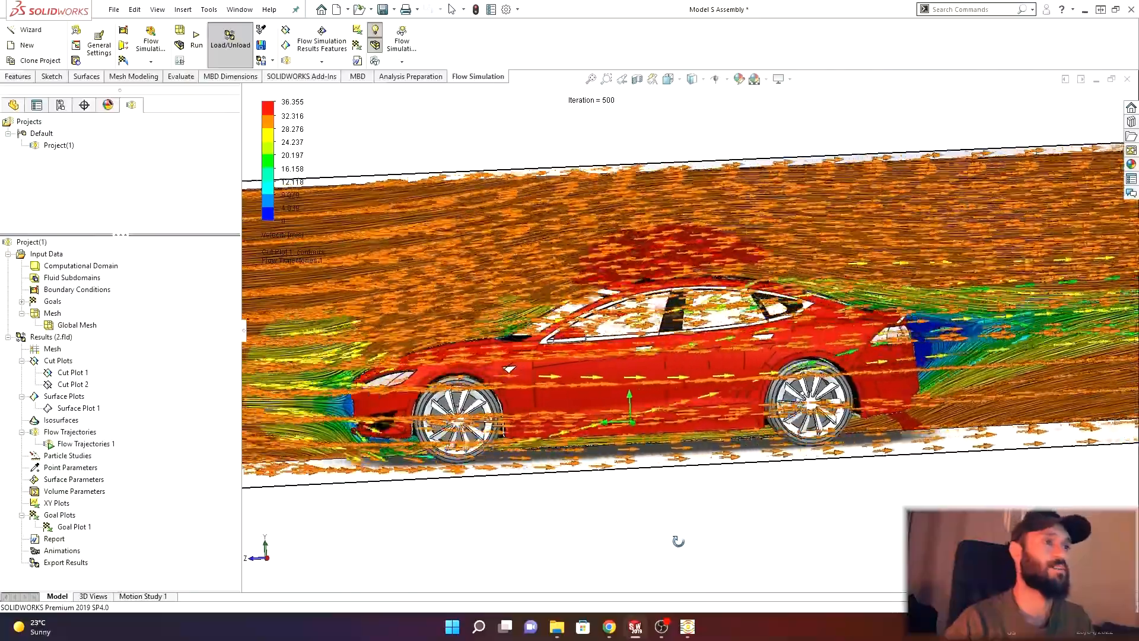
- Orbit and zoom around the car to examine the velocity flow trajectories and cut plot results
middle_drag(678, 540, 616, 547)
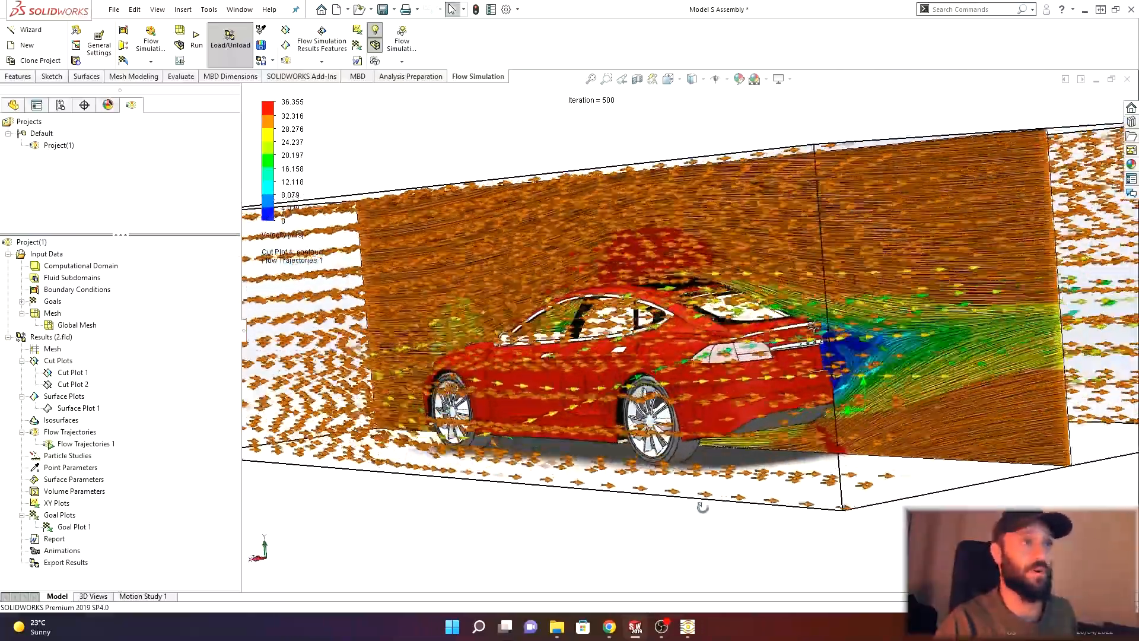
middle_drag(702, 507, 822, 436)
middle_drag(861, 398, 604, 459)
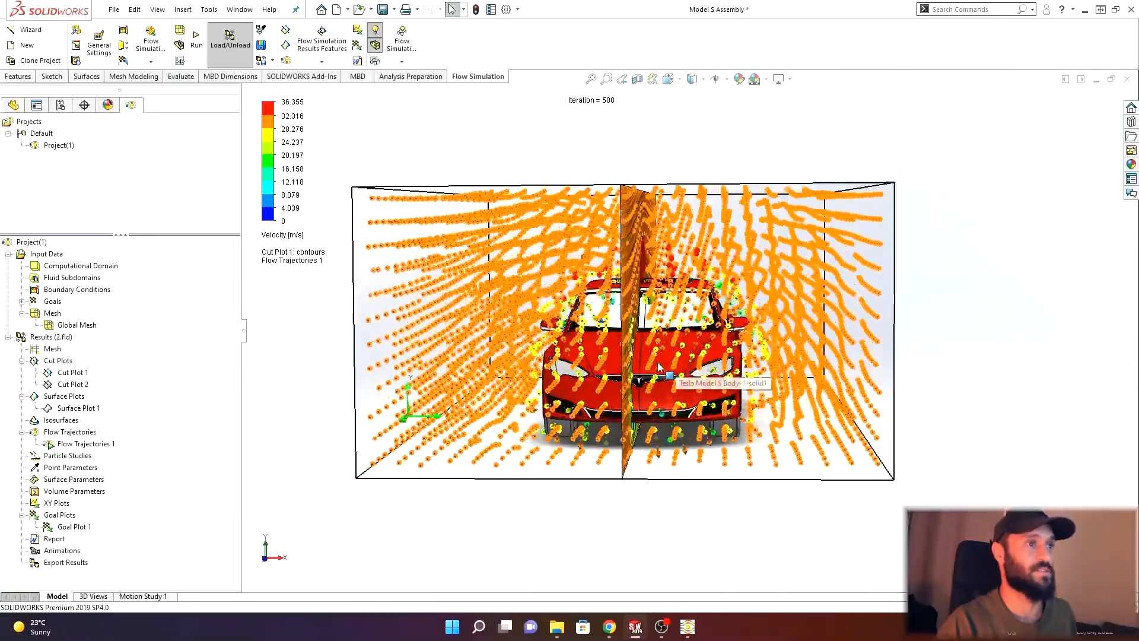
scroll(659, 367, down, 1)
scroll(659, 367, up, 1)
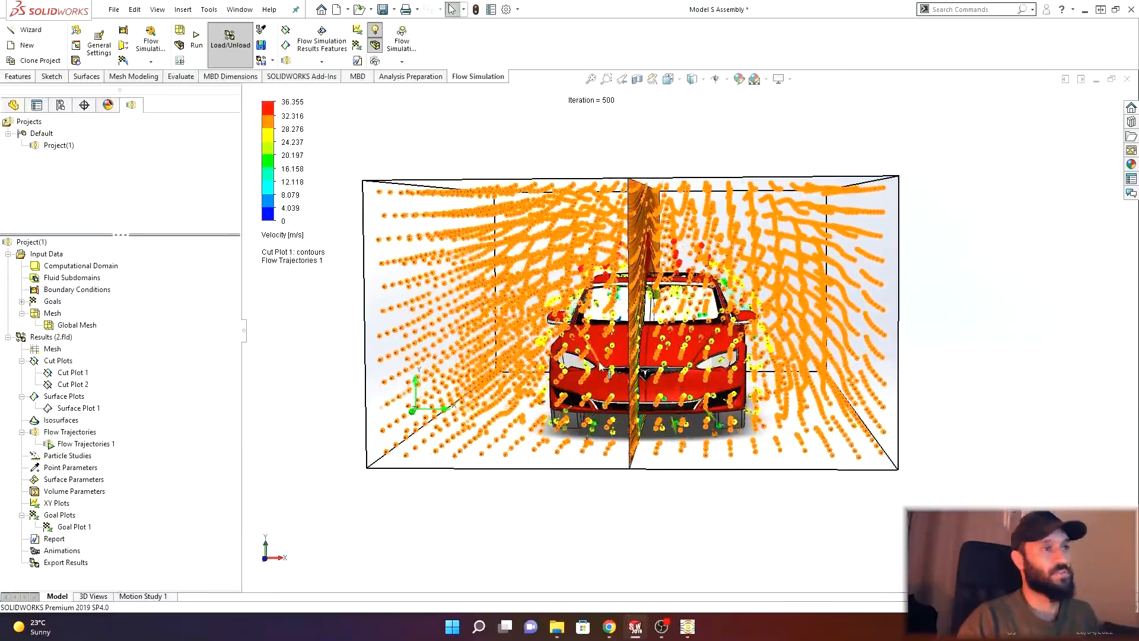
middle_drag(599, 366, 499, 364)
- Hide Cut Plot 1 so only the flow trajectories remain displayed around the car
right_click(69, 373)
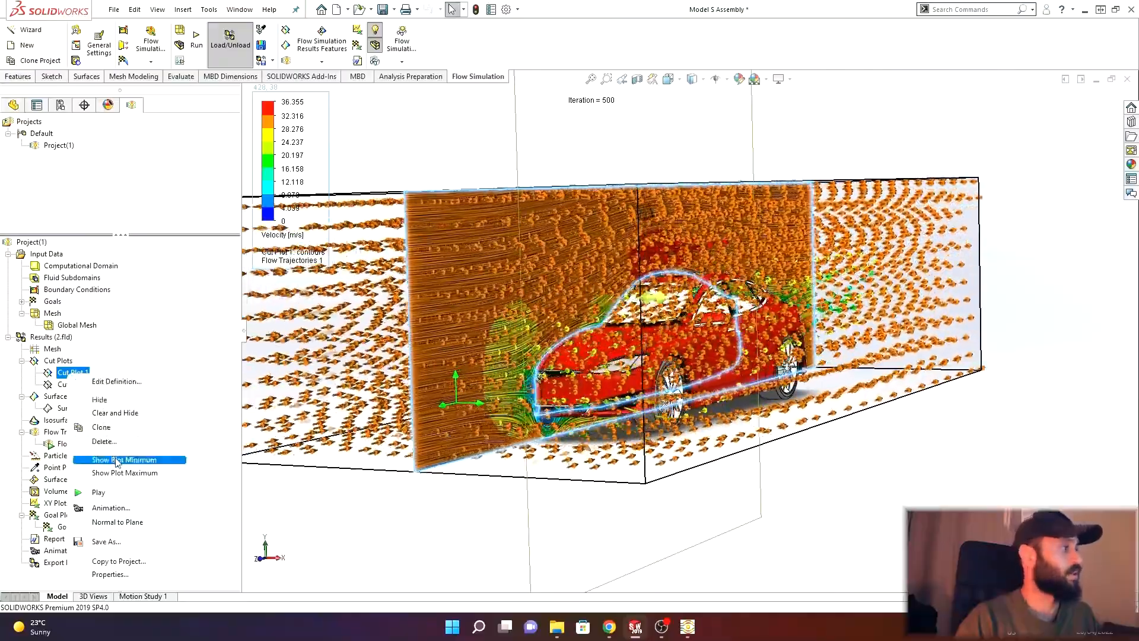
click(100, 399)
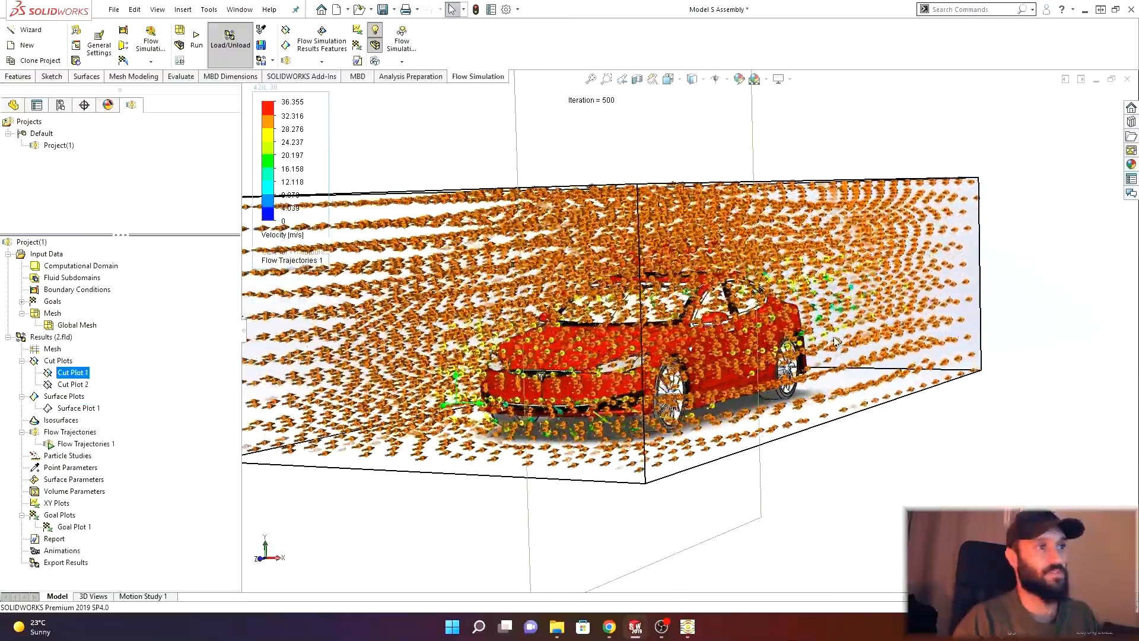
middle_drag(832, 420, 790, 422)
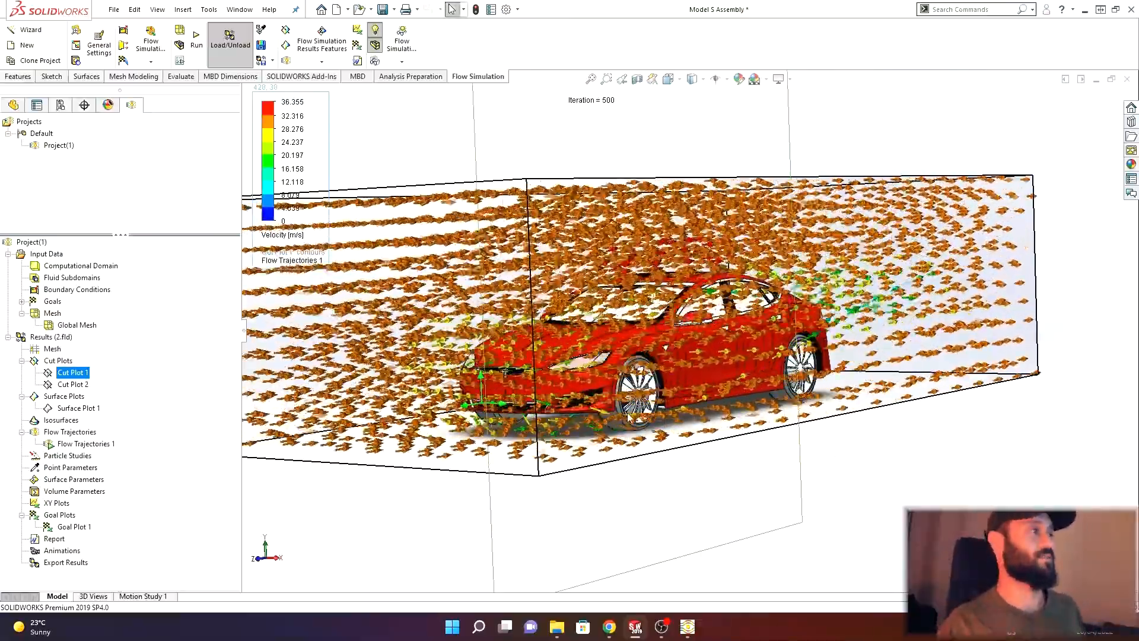
- Delete the flow simulation project Project(1) and confirm the deletion
right_click(58, 145)
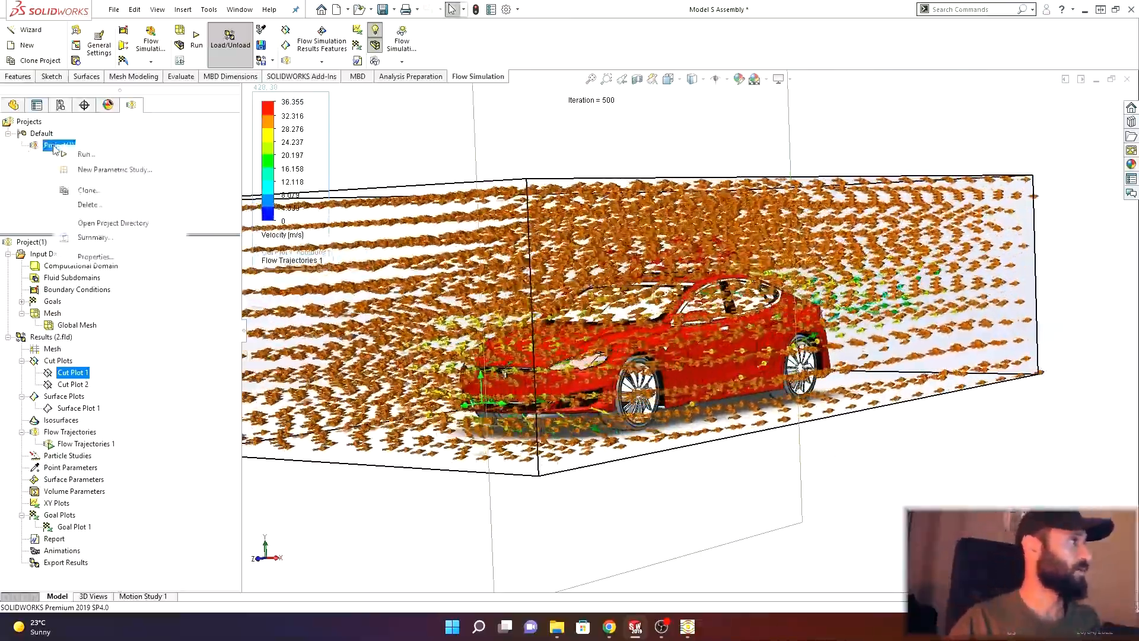
click(94, 204)
click(640, 273)
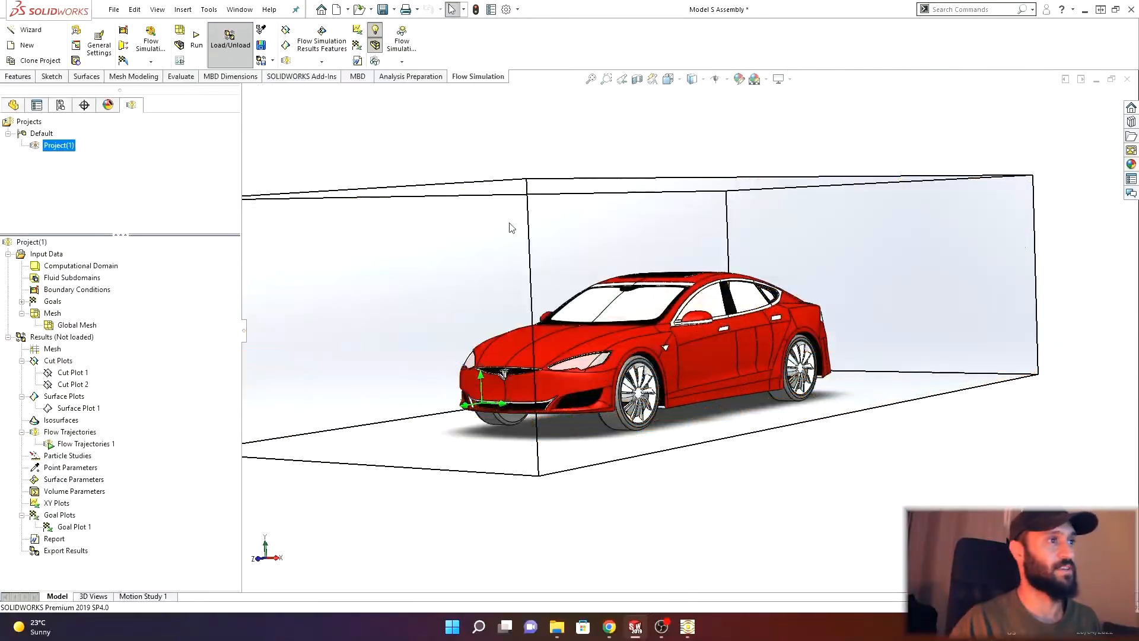
- Open the feature tree and inspect the car body surfaces around the windshield, mirror and front door
click(18, 77)
click(12, 106)
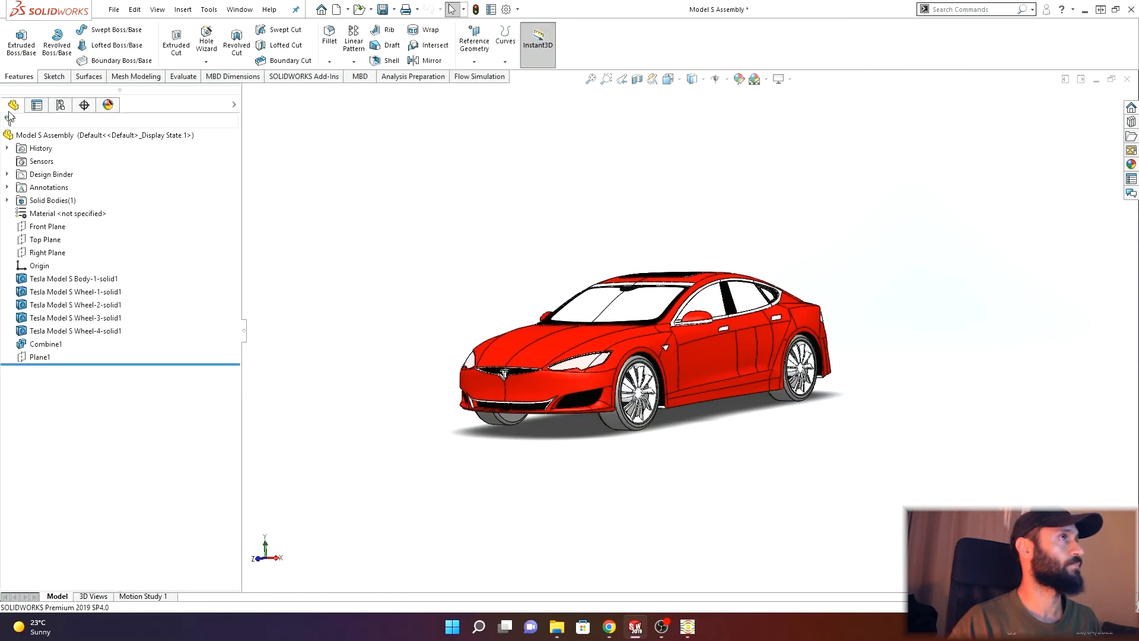
middle_drag(535, 270, 586, 336)
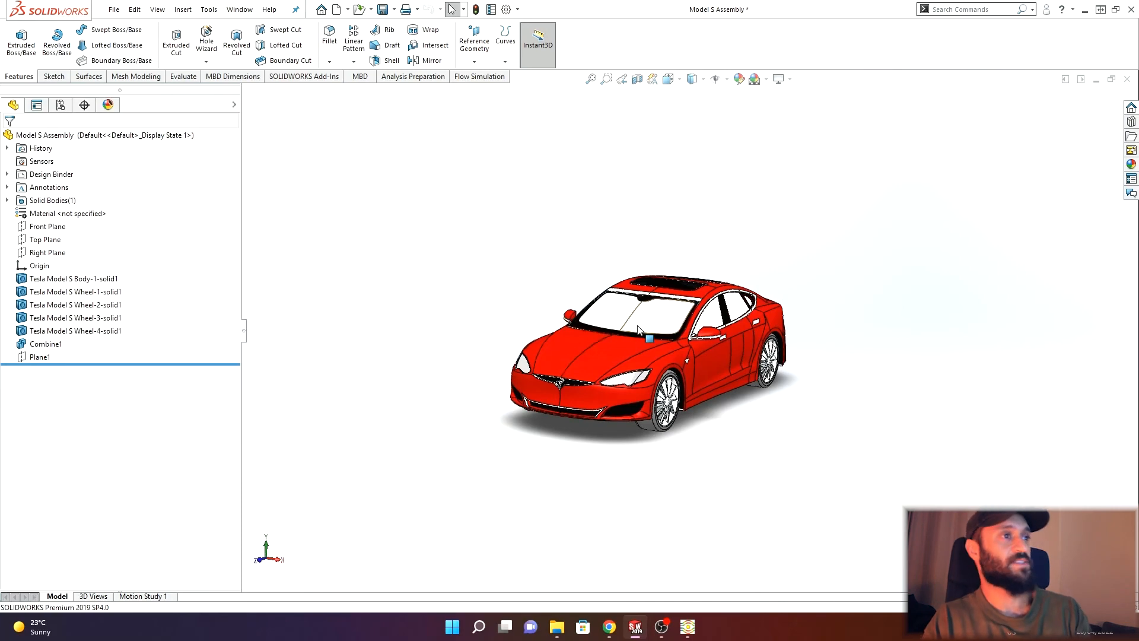
scroll(641, 349, down, 2)
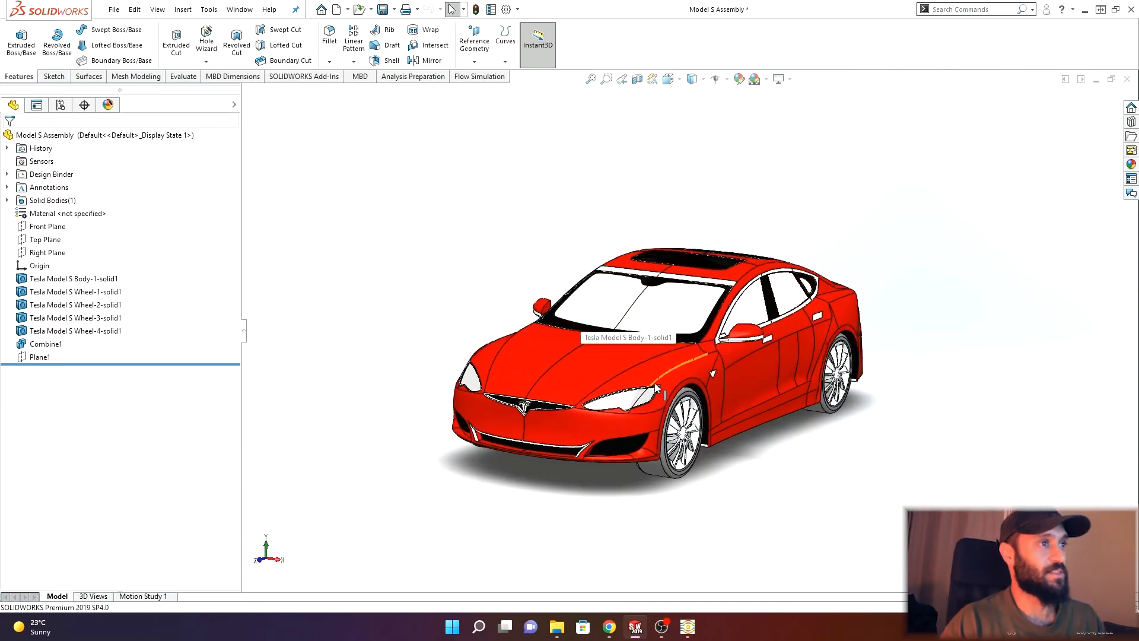
middle_drag(651, 386, 615, 350)
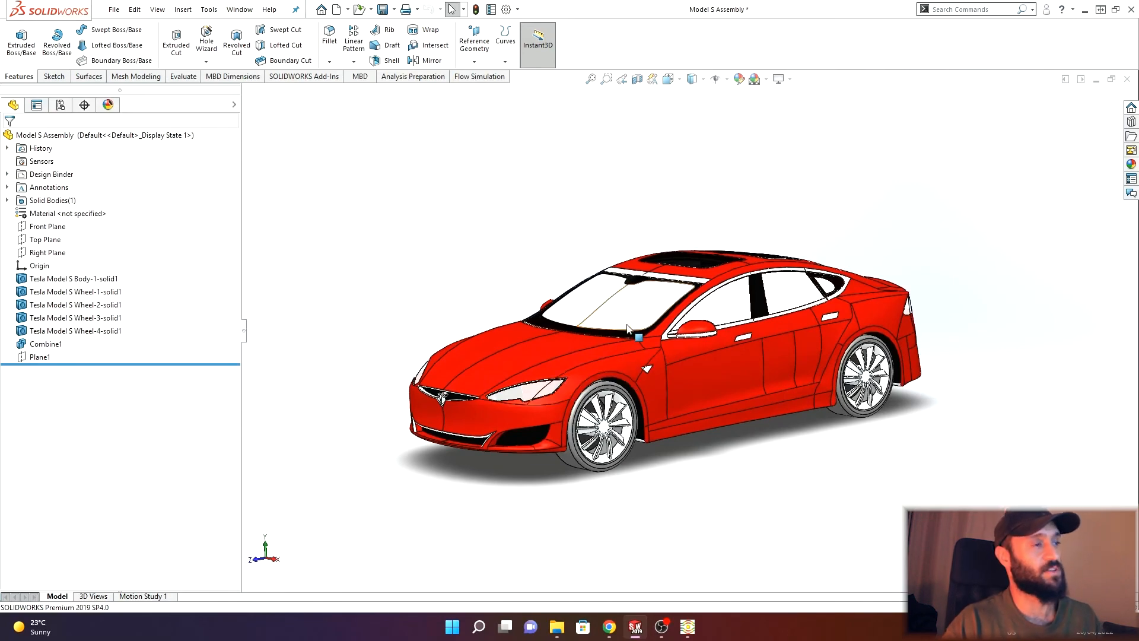
scroll(613, 322, down, 5)
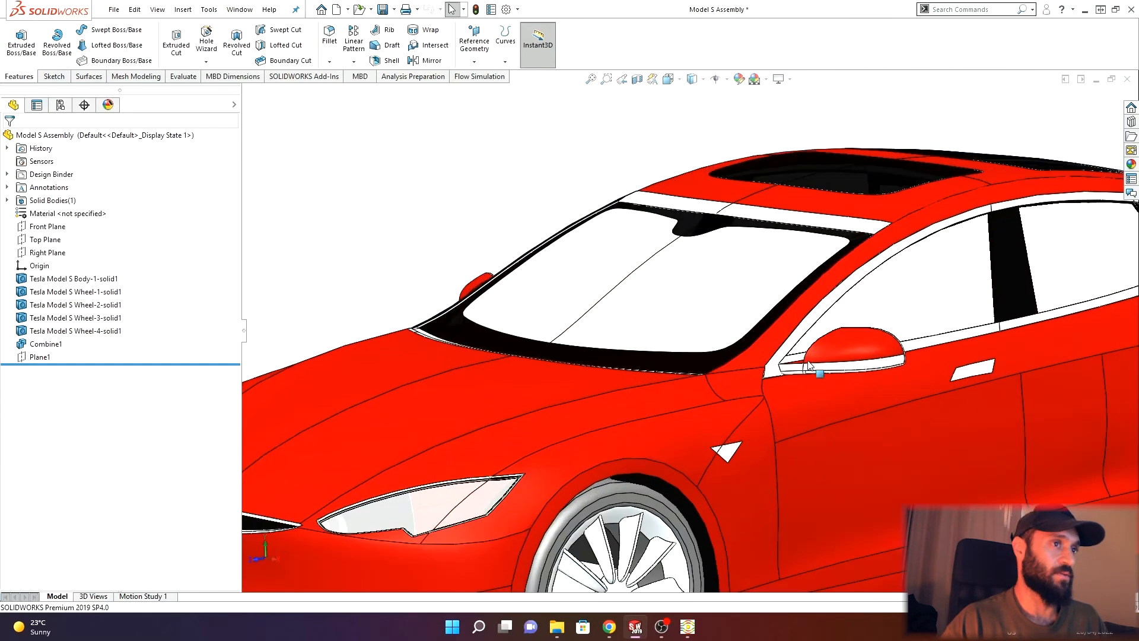
scroll(882, 303, down, 3)
scroll(820, 318, up, 4)
middle_drag(741, 380, 721, 412)
scroll(685, 419, down, 2)
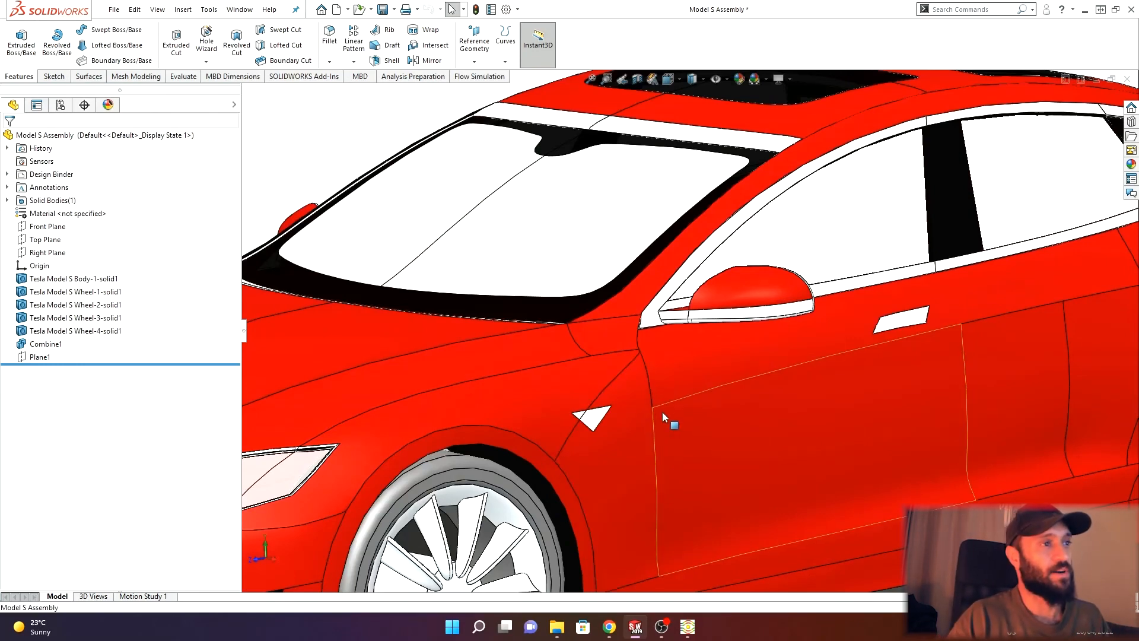
scroll(666, 410, down, 1)
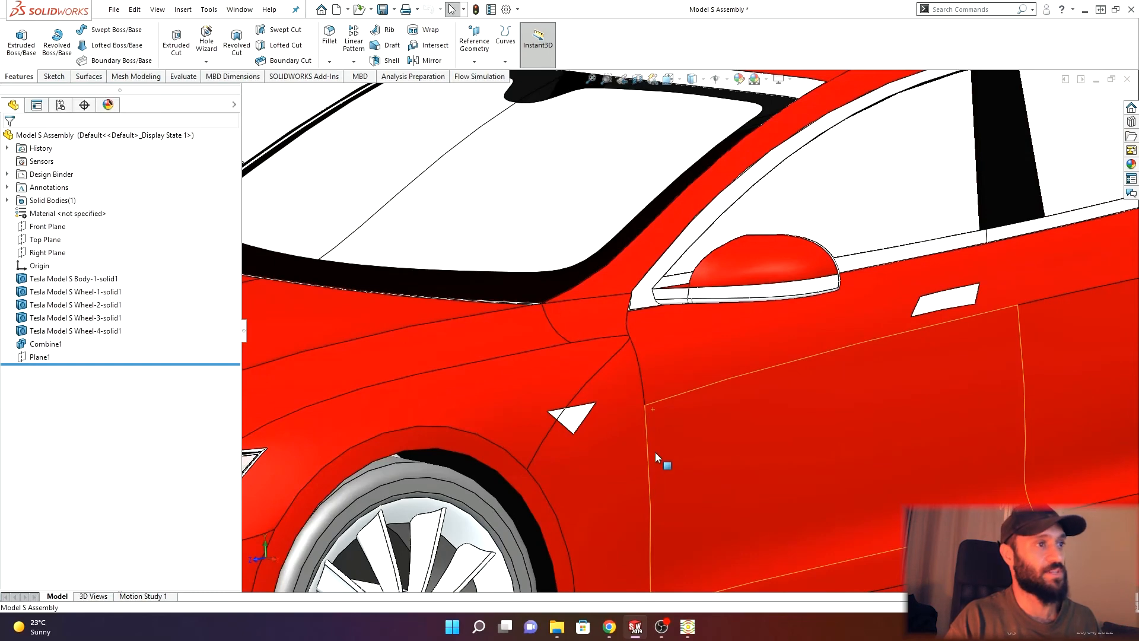
scroll(654, 457, down, 5)
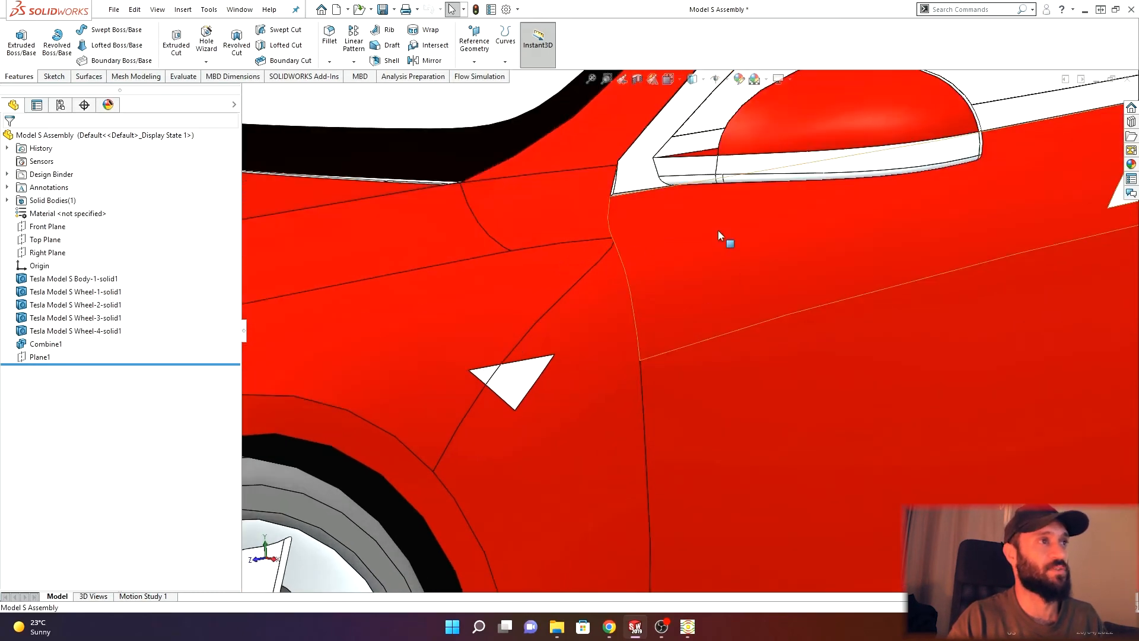
scroll(576, 310, up, 4)
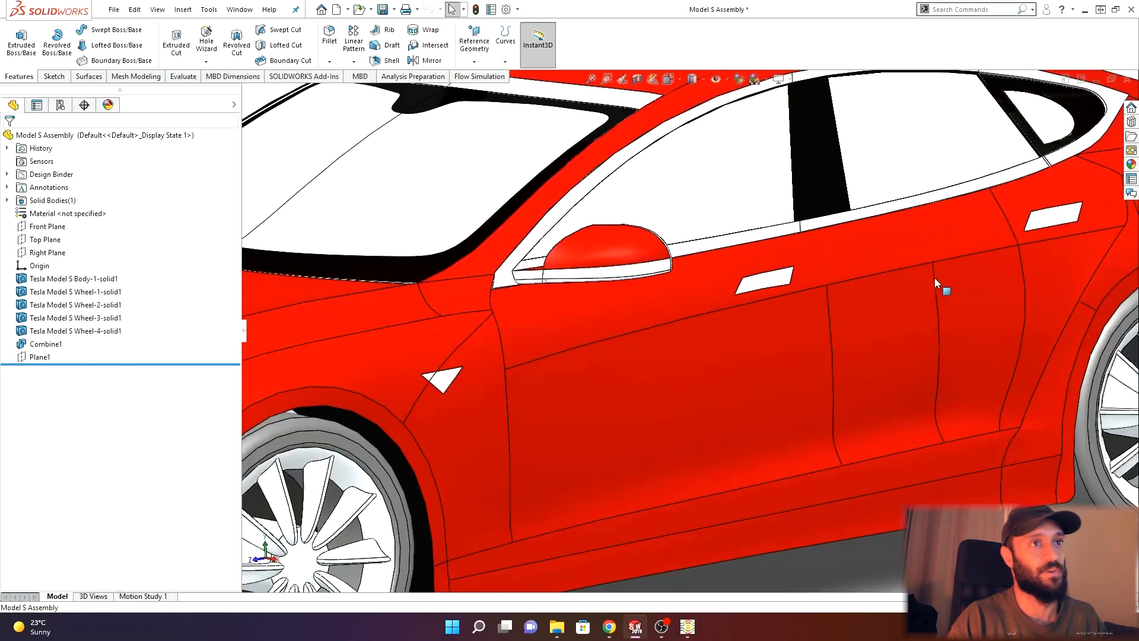
scroll(500, 343, up, 2)
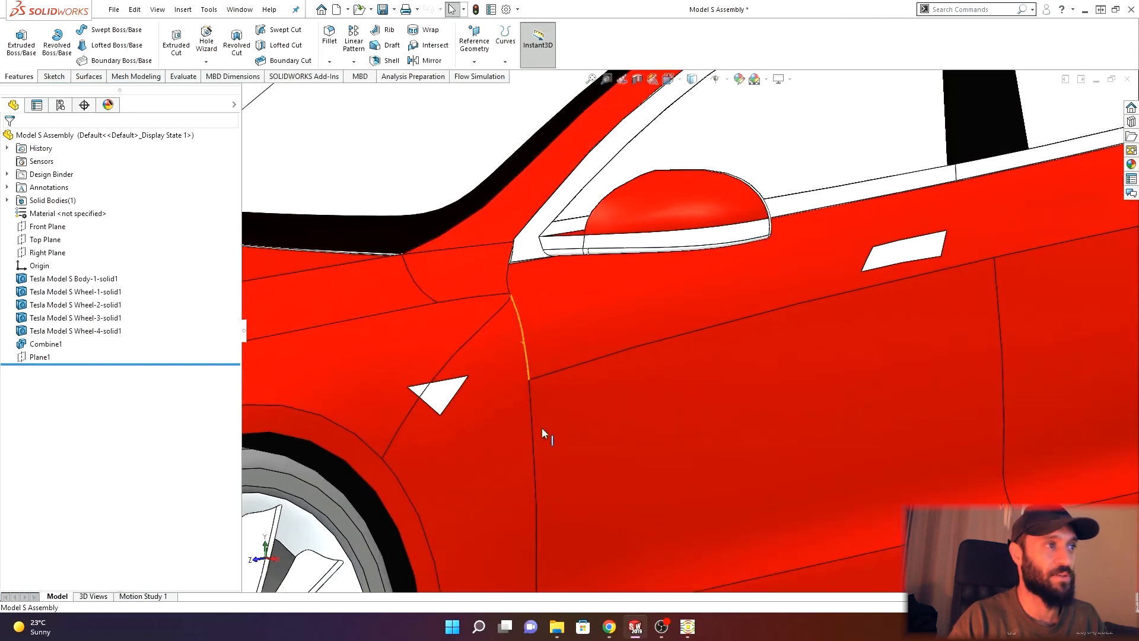
scroll(540, 315, up, 2)
scroll(572, 300, up, 3)
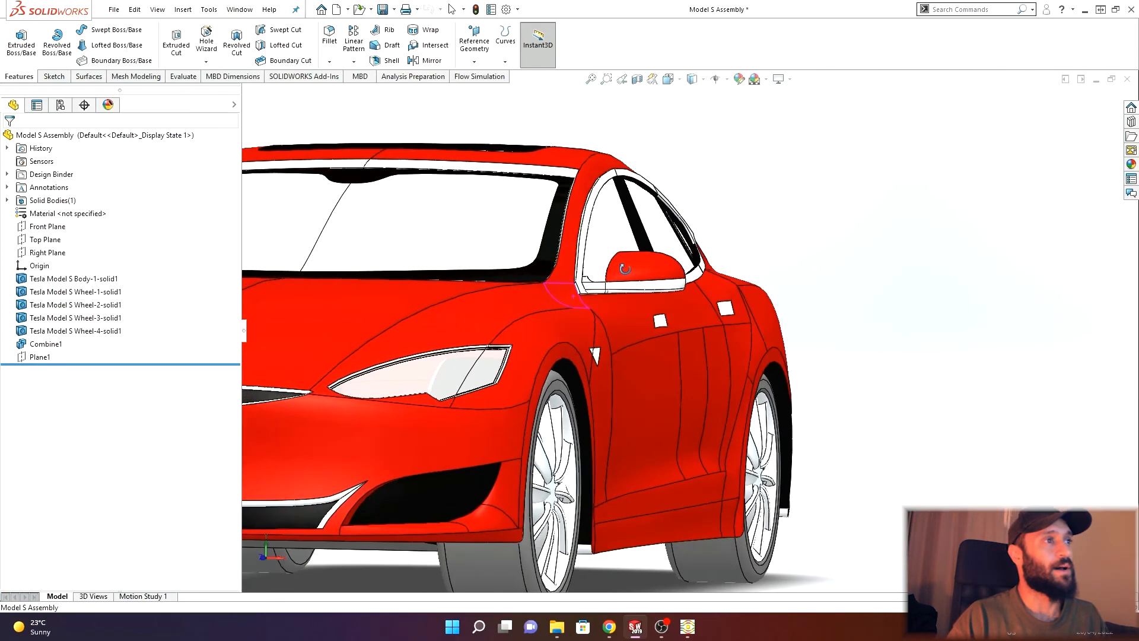
scroll(551, 295, down, 3)
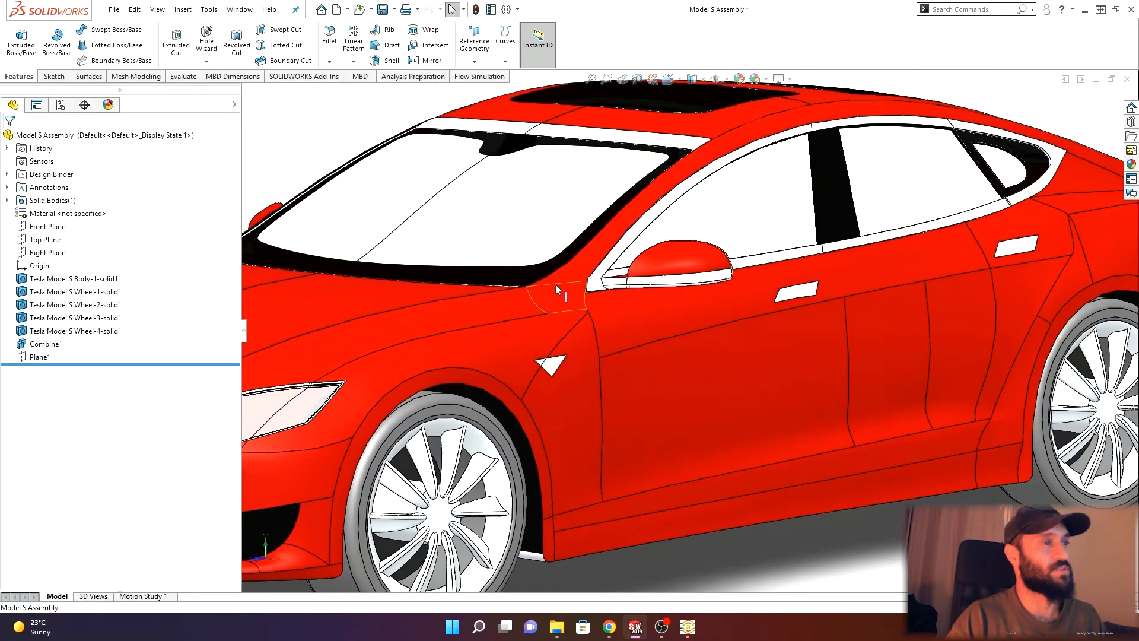
middle_drag(682, 225, 633, 220)
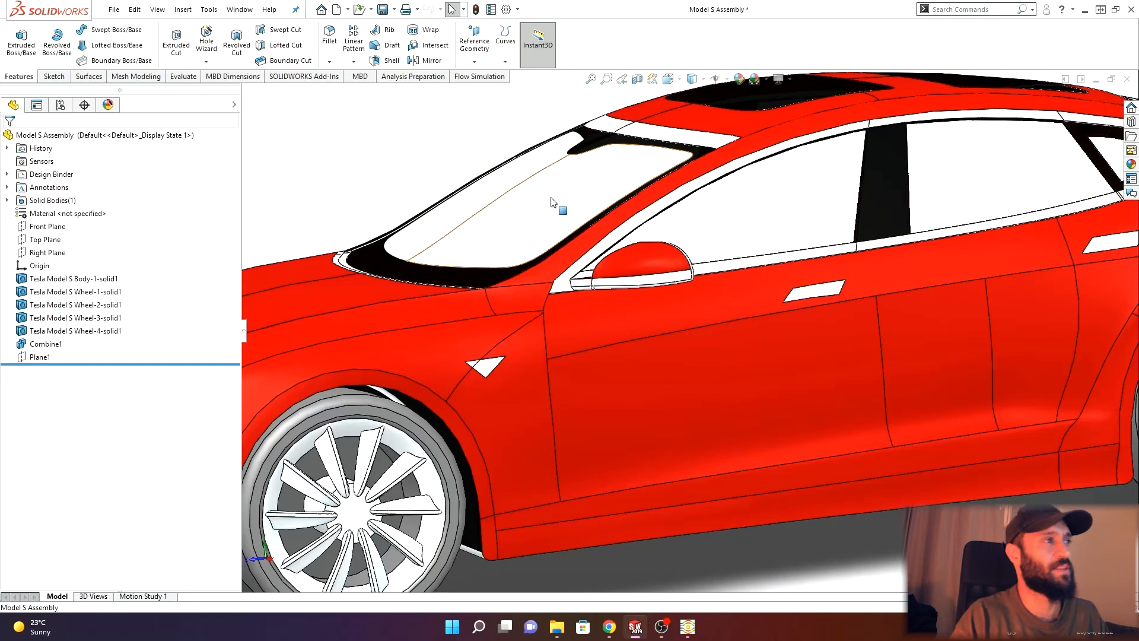
- Select the car body and examine the windshield pillar and front edges from several angles
scroll(413, 199, up, 3)
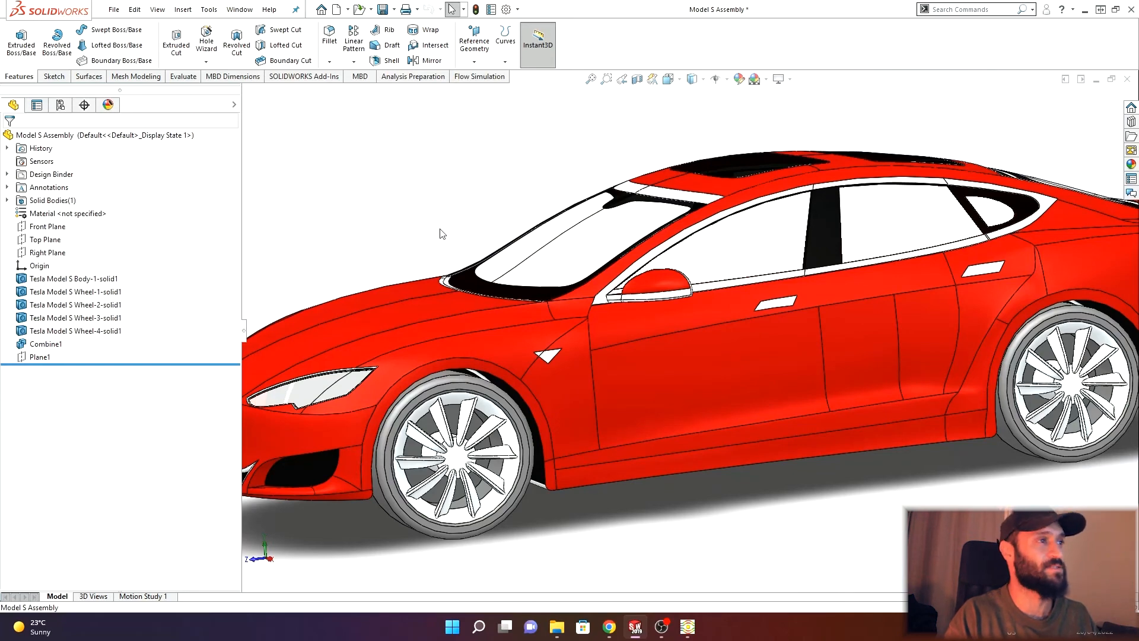
middle_drag(433, 258, 427, 237)
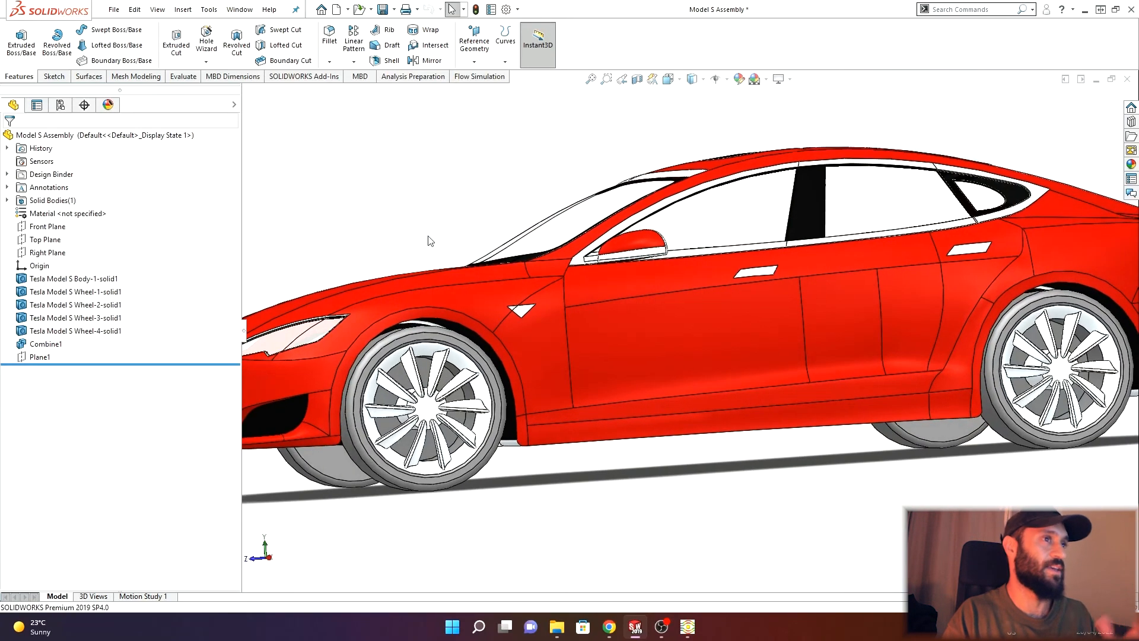
middle_drag(507, 223, 755, 187)
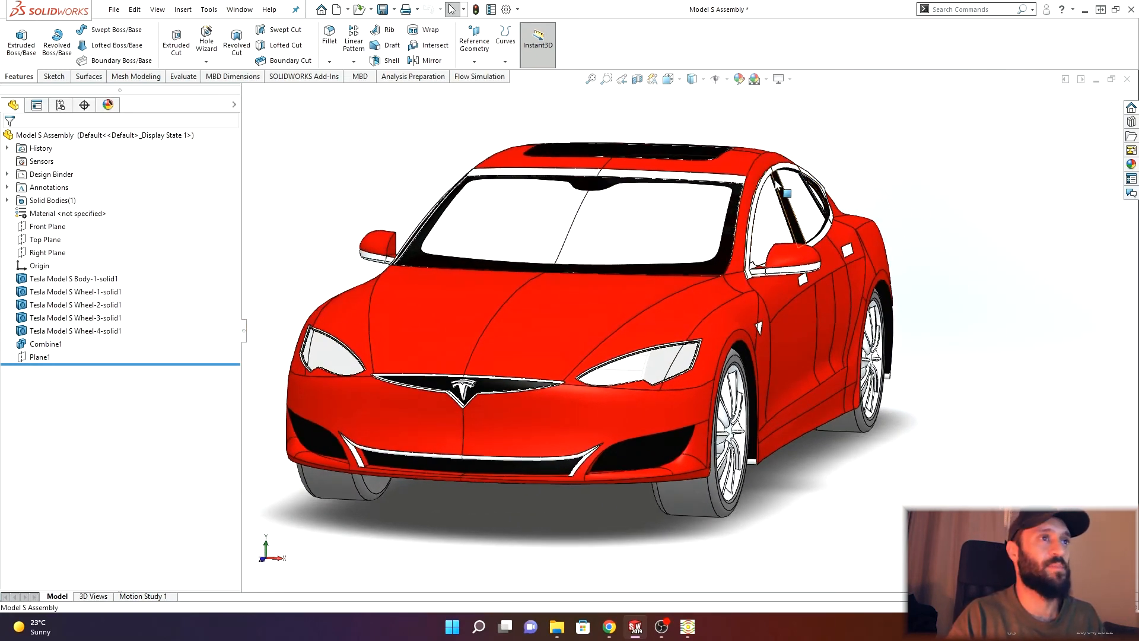
scroll(758, 183, down, 2)
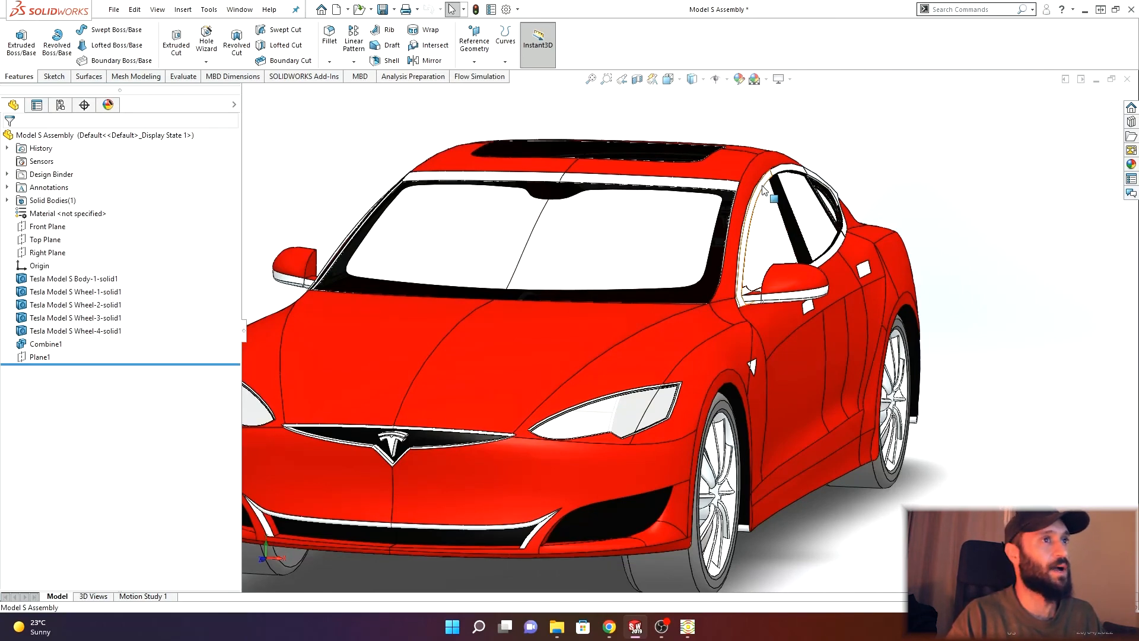
scroll(762, 188, down, 3)
scroll(756, 202, down, 4)
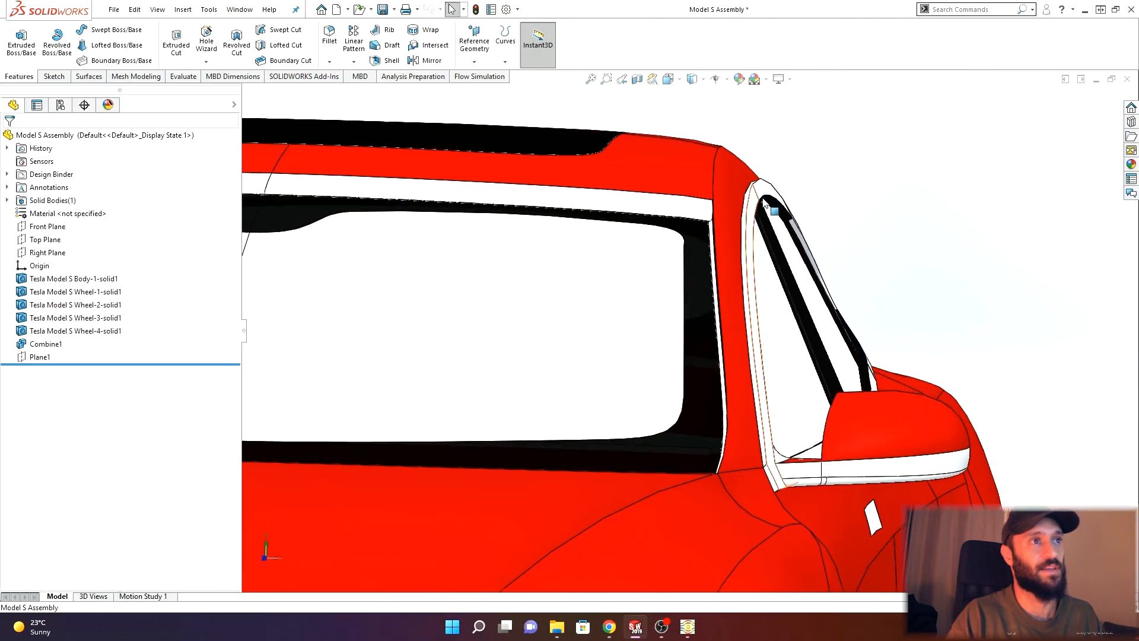
click(734, 230)
scroll(735, 230, up, 5)
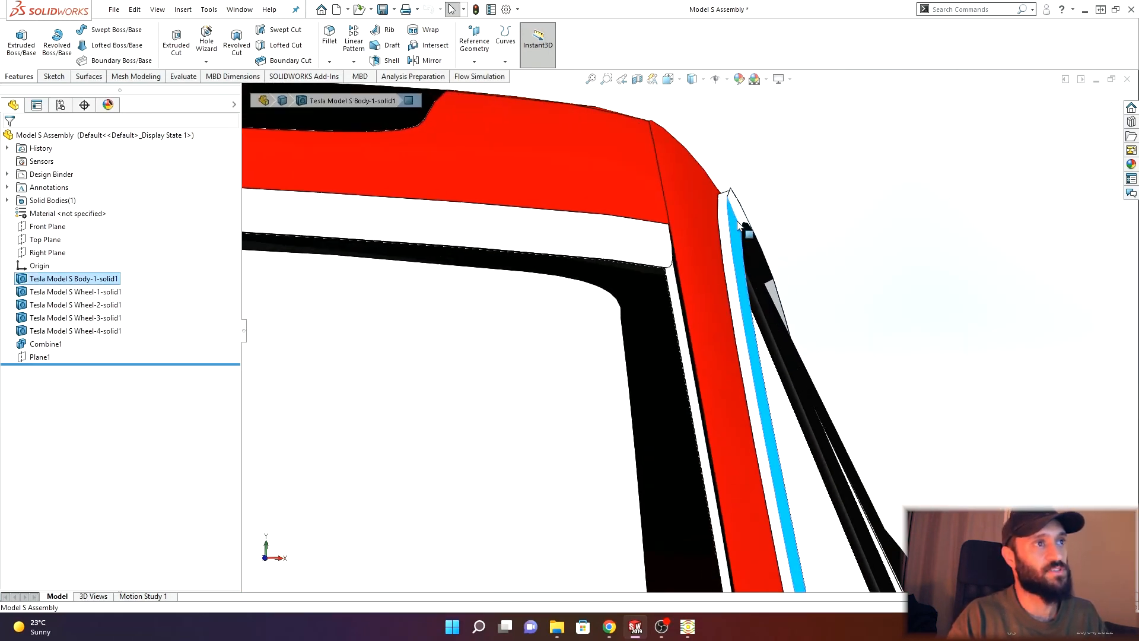
mouse_move(617, 305)
middle_down()
mouse_move(480, 364)
mouse_move(618, 333)
mouse_move(606, 312)
middle_up()
scroll(718, 231, up, 5)
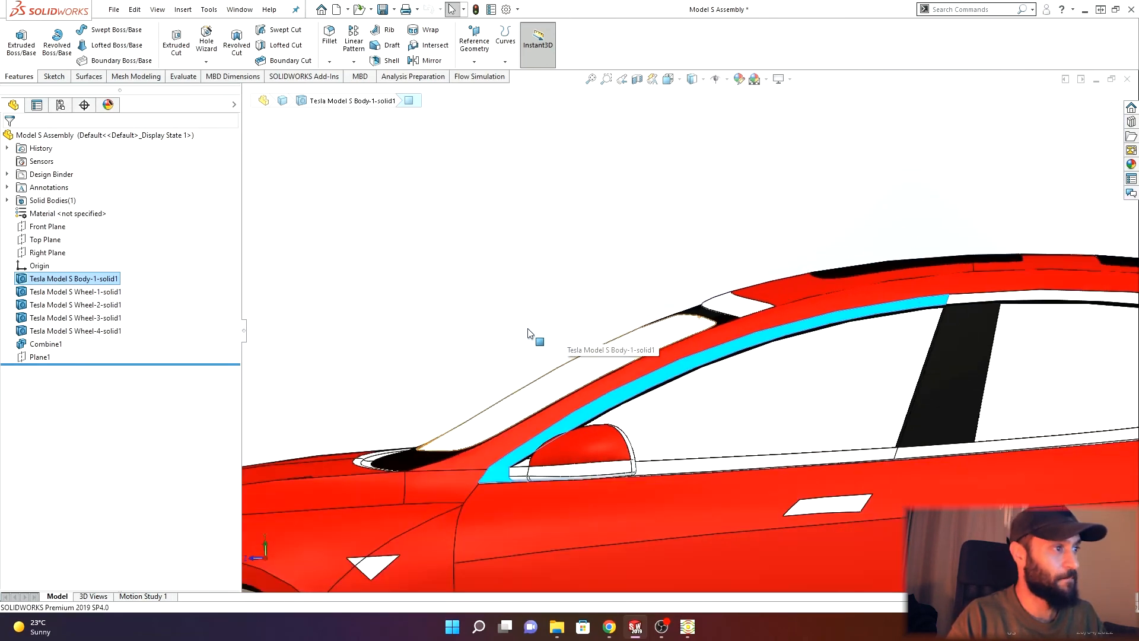
scroll(522, 323, up, 4)
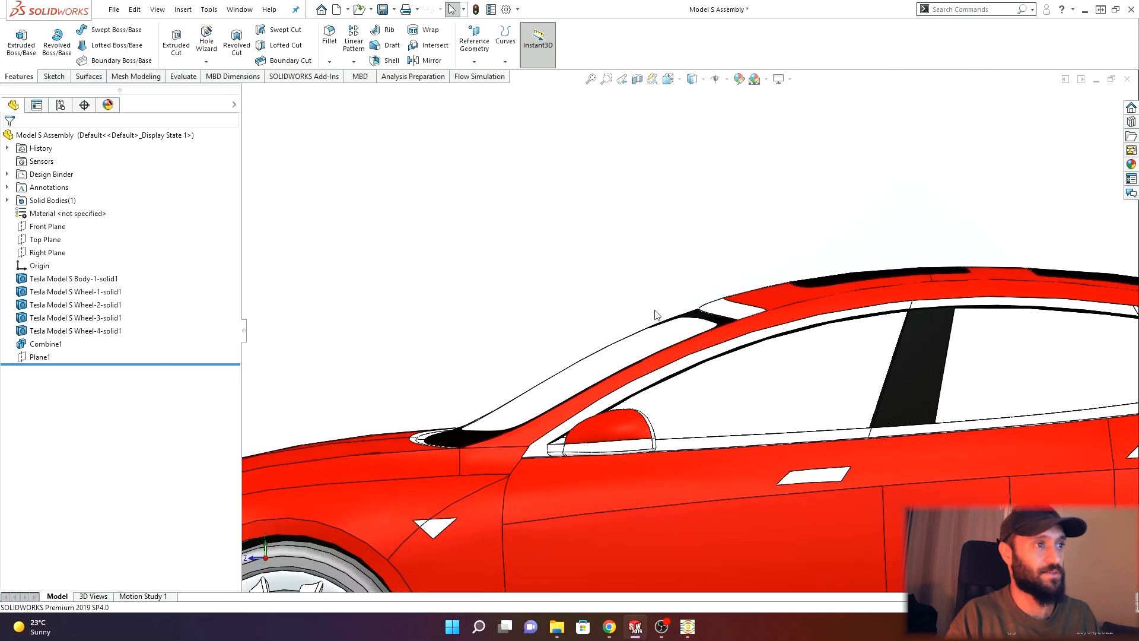
scroll(615, 330, up, 5)
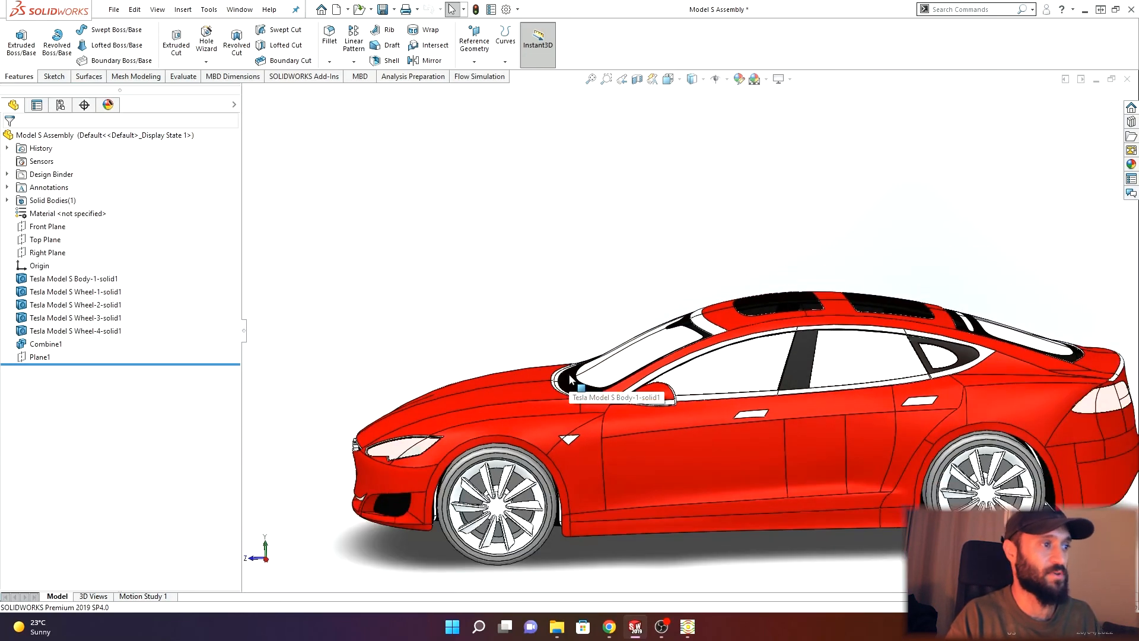
scroll(526, 330, up, 5)
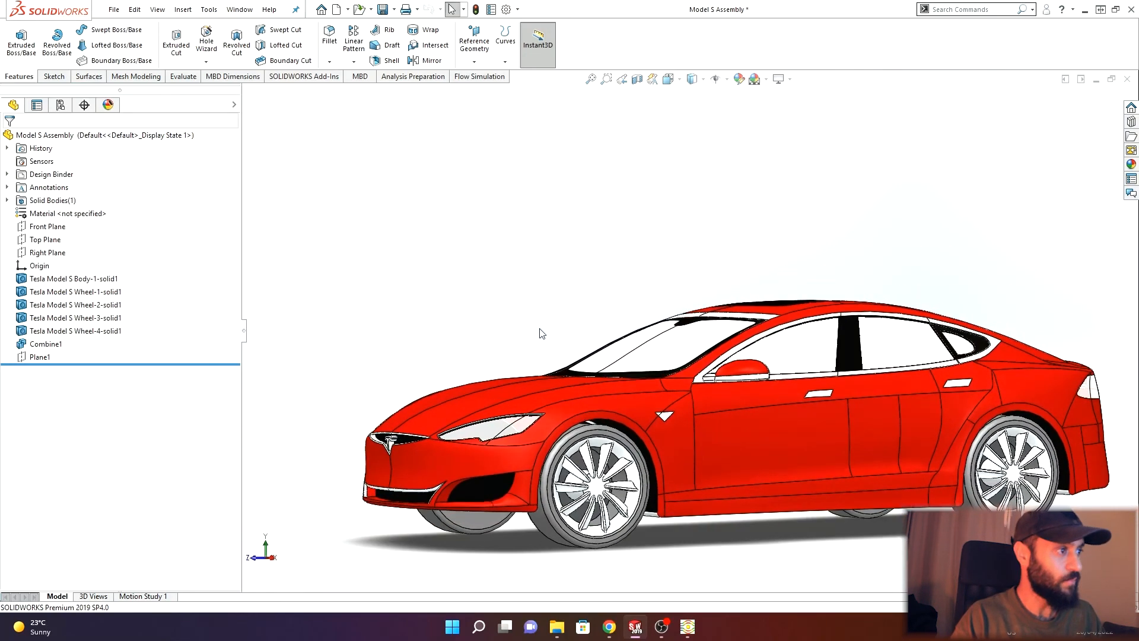
scroll(587, 398, down, 3)
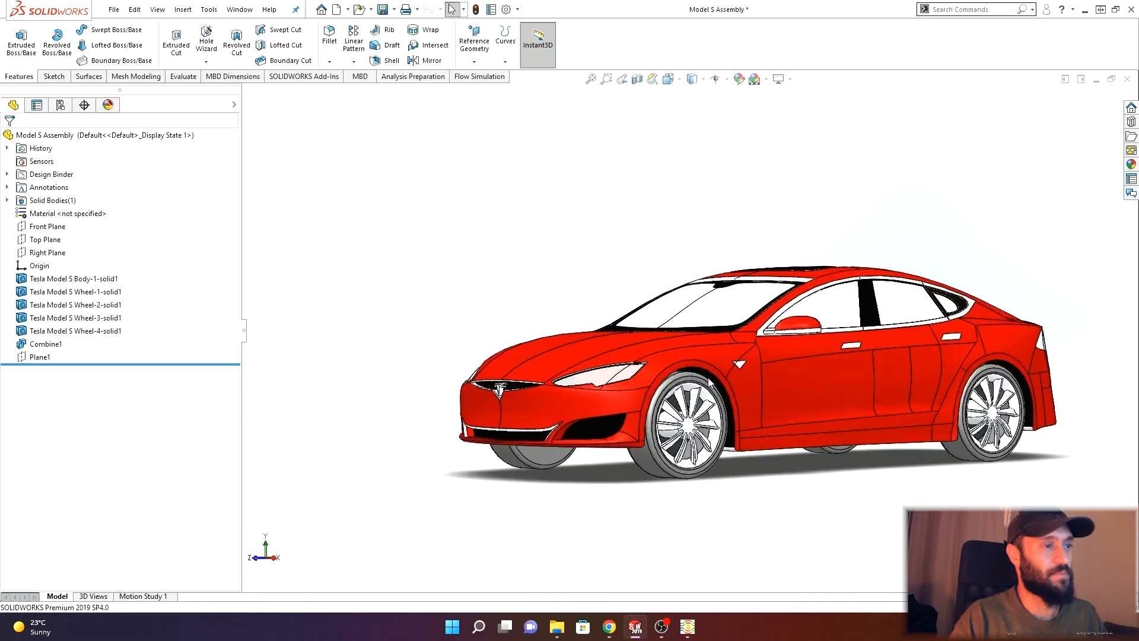
scroll(653, 449, down, 2)
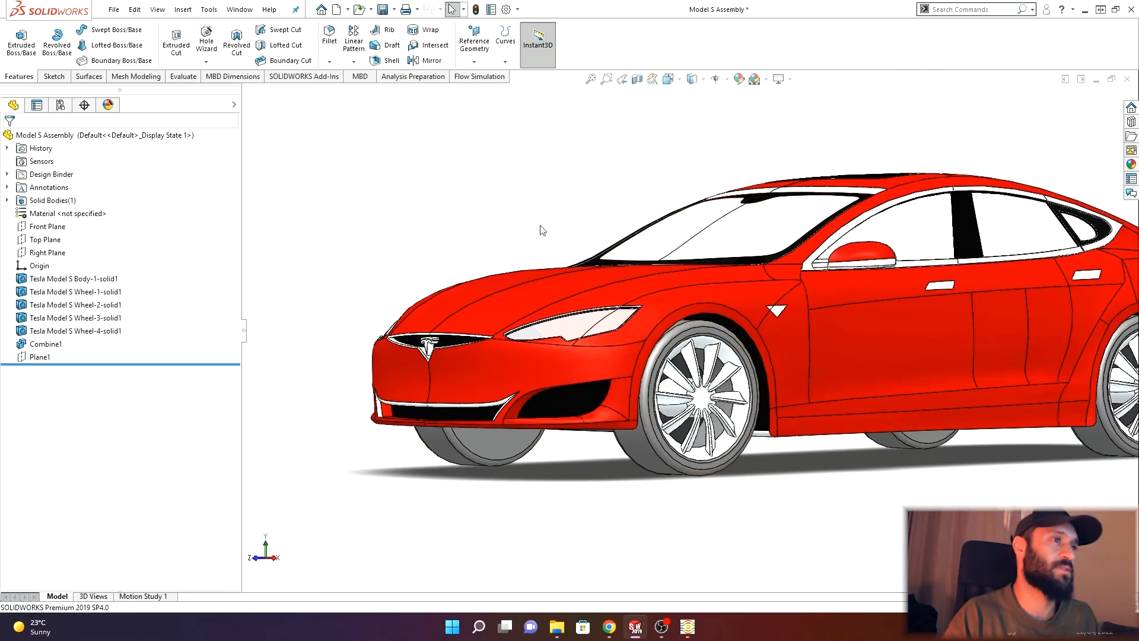
middle_drag(522, 201, 557, 235)
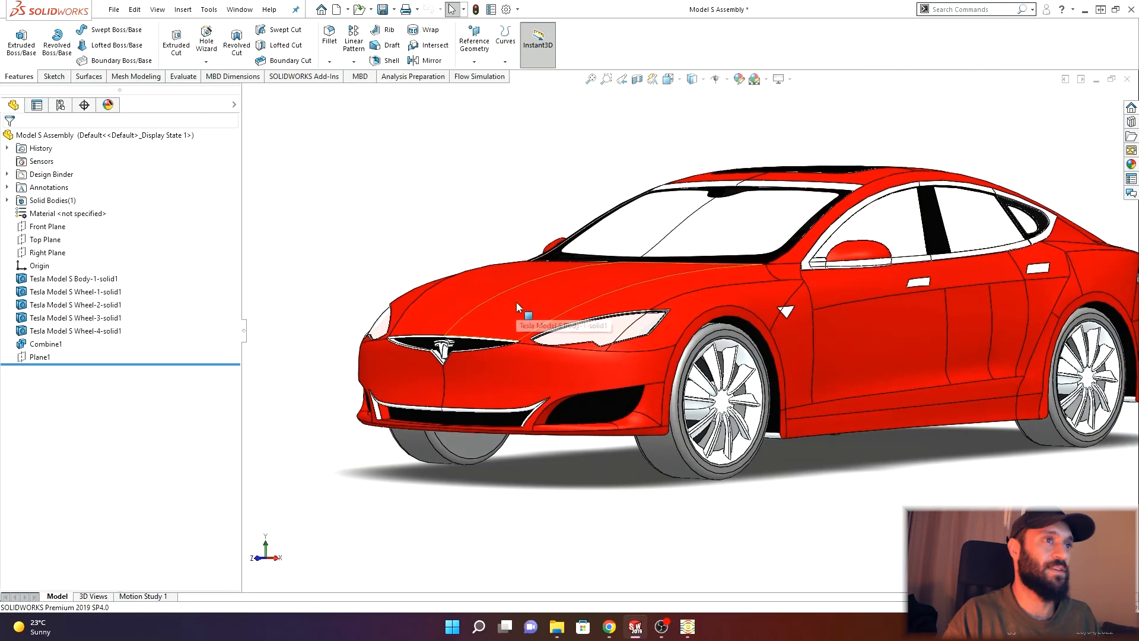
middle_drag(506, 214, 519, 187)
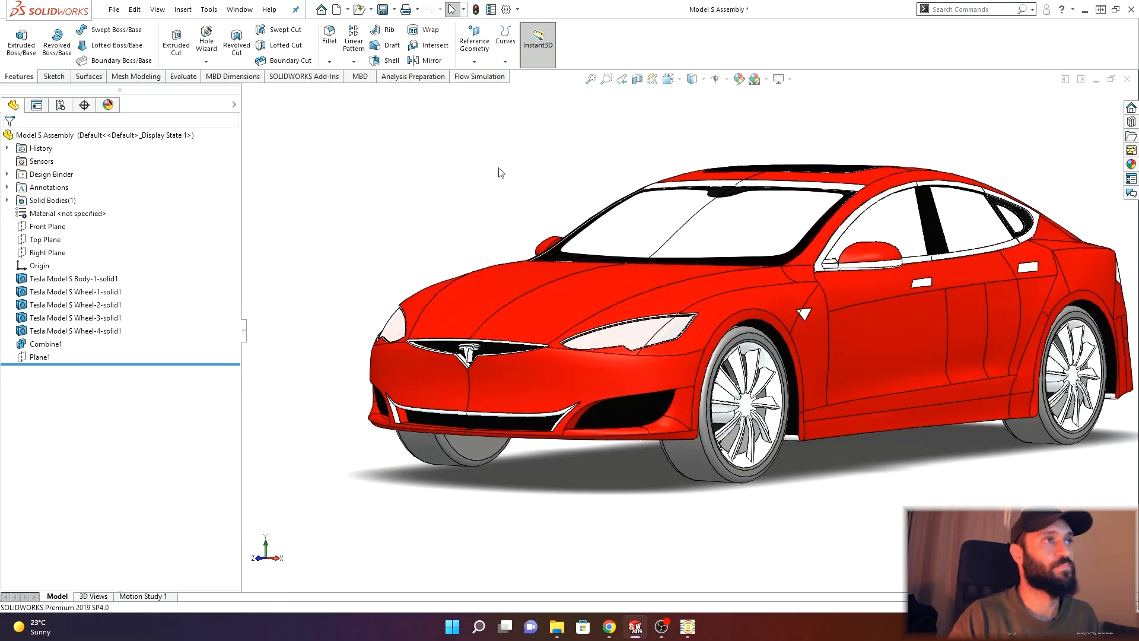
- Switch to the browser and read the drag coefficient definition and the air density search result
key(f)
mouse_move(611, 636)
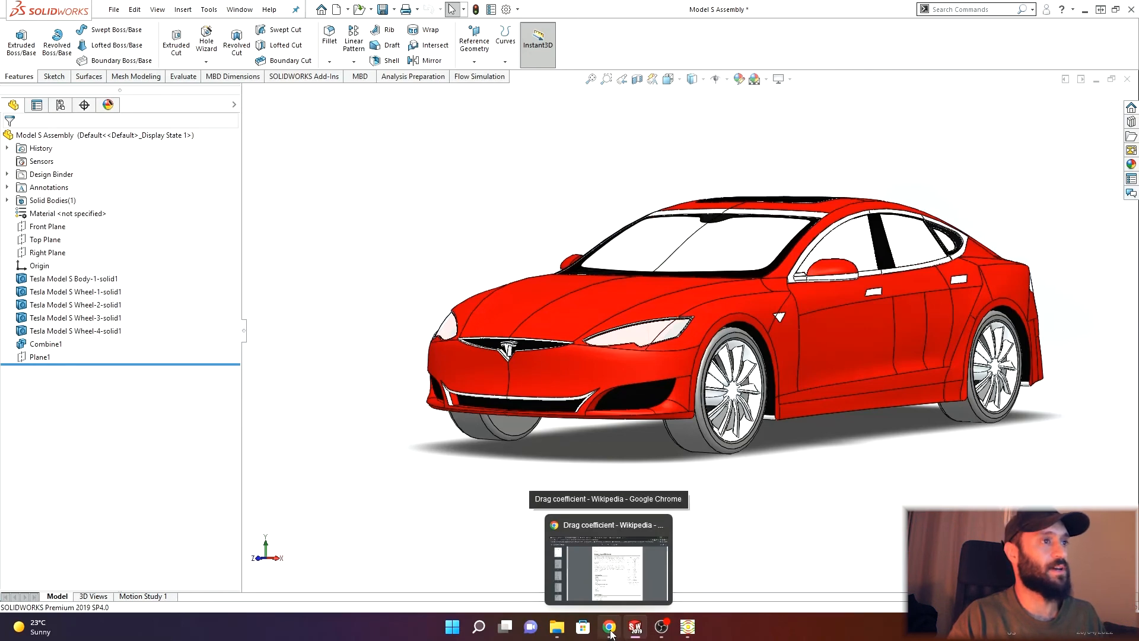
click(610, 634)
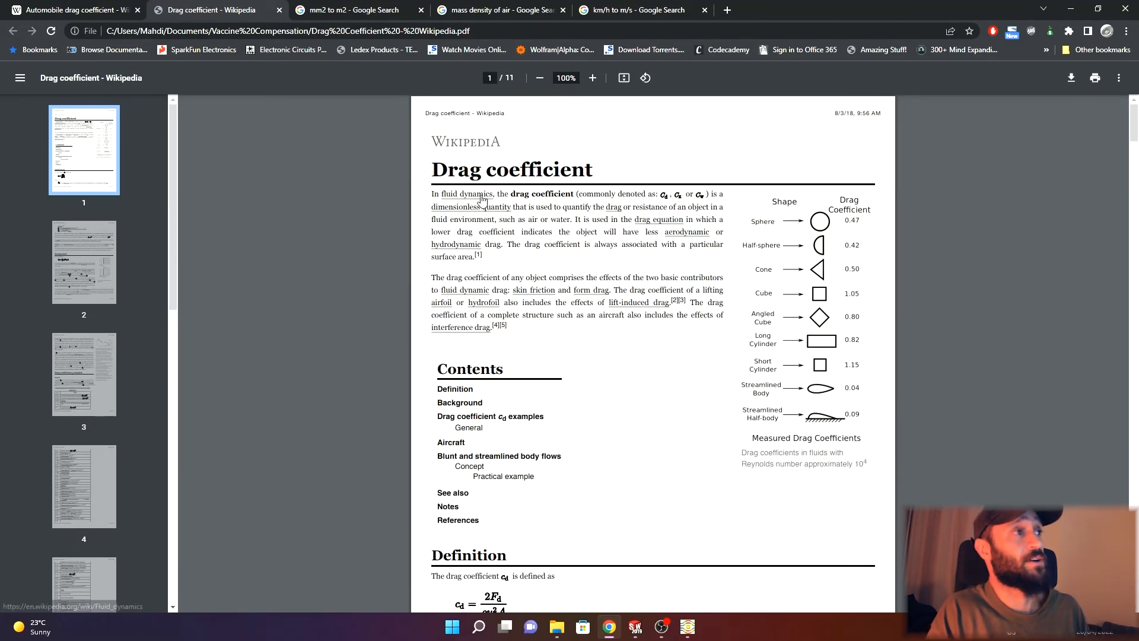
scroll(409, 211, down, 1)
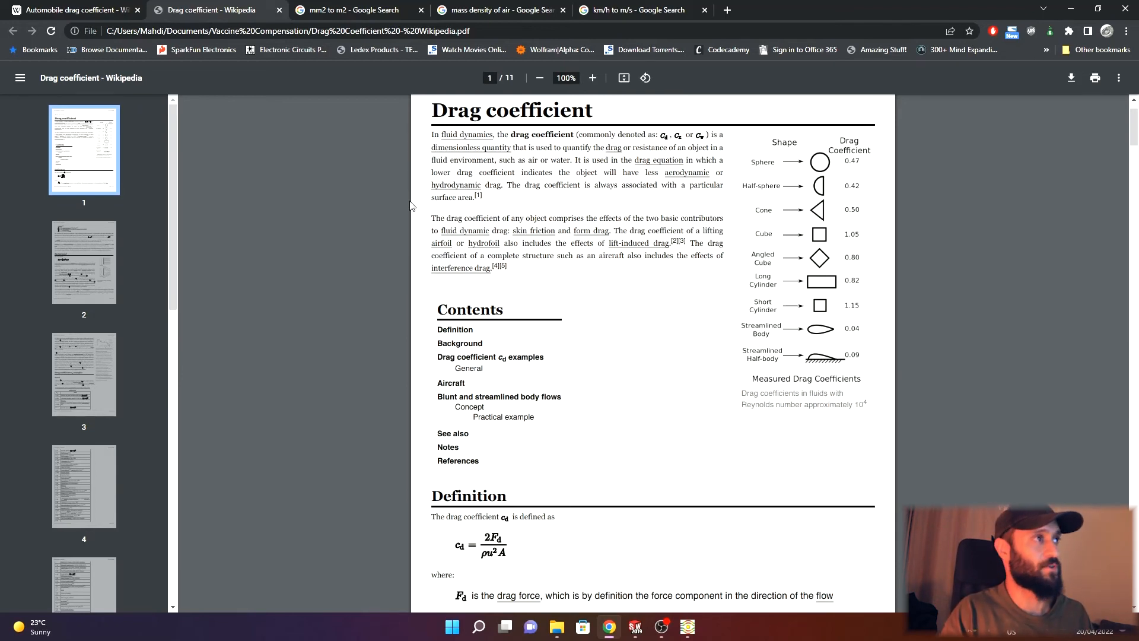
scroll(409, 214, down, 2)
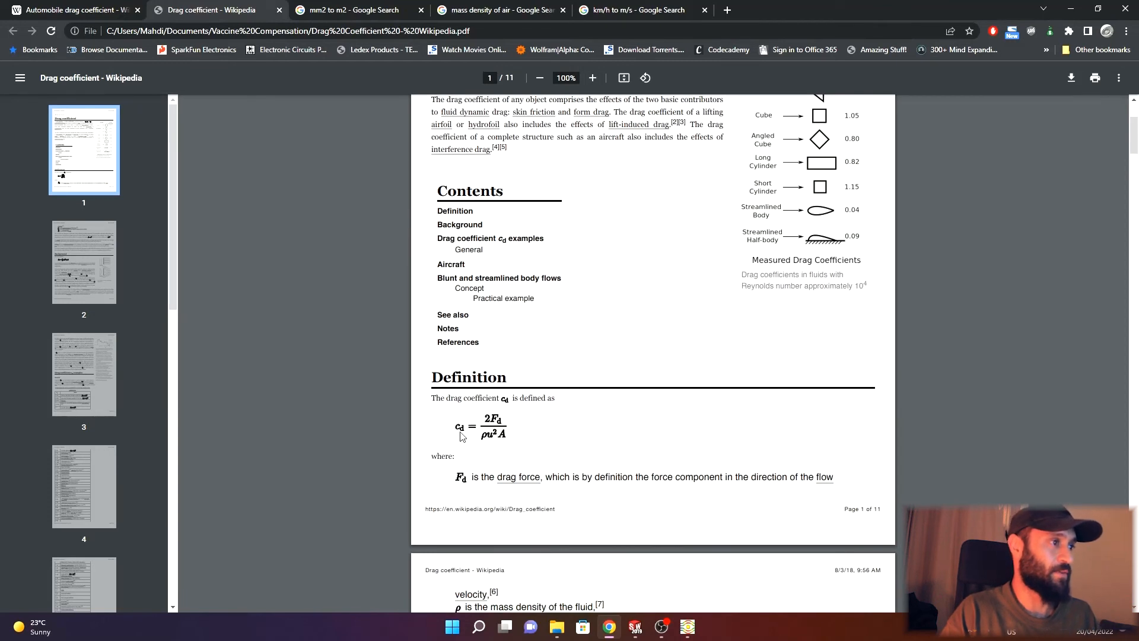
scroll(483, 418, down, 1)
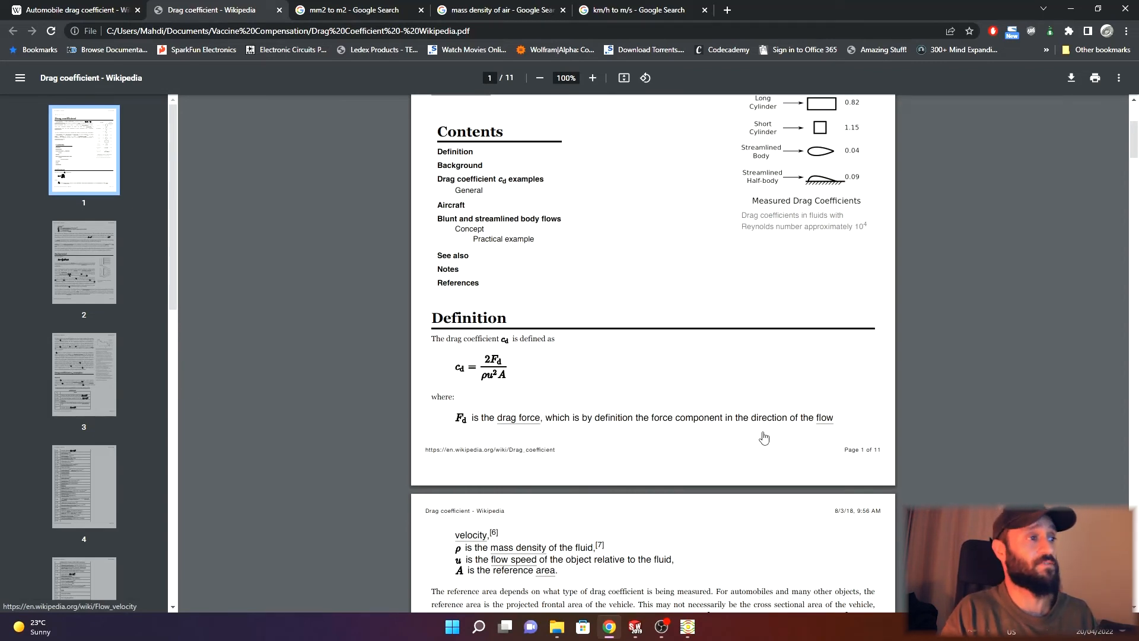
scroll(535, 461, down, 1)
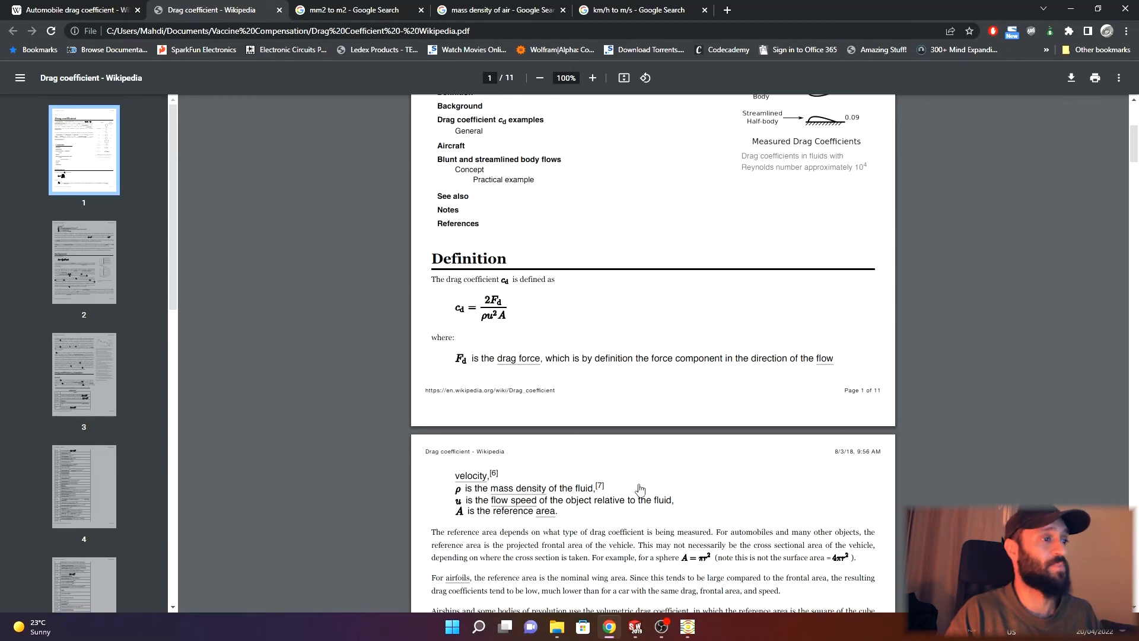
mouse_move(610, 631)
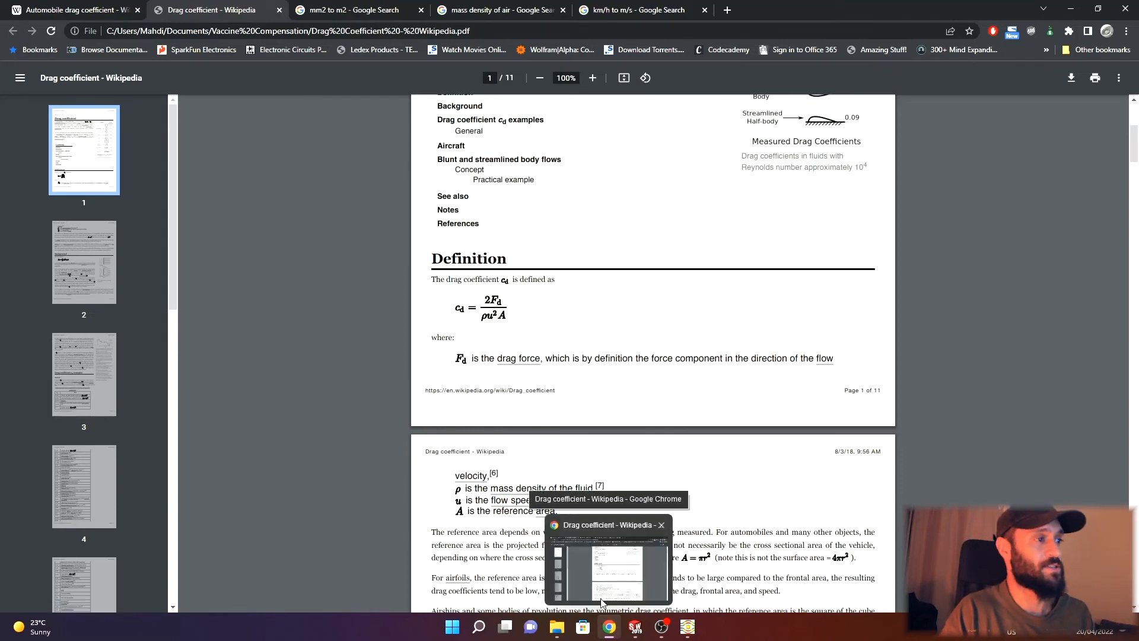
scroll(537, 451, down, 1)
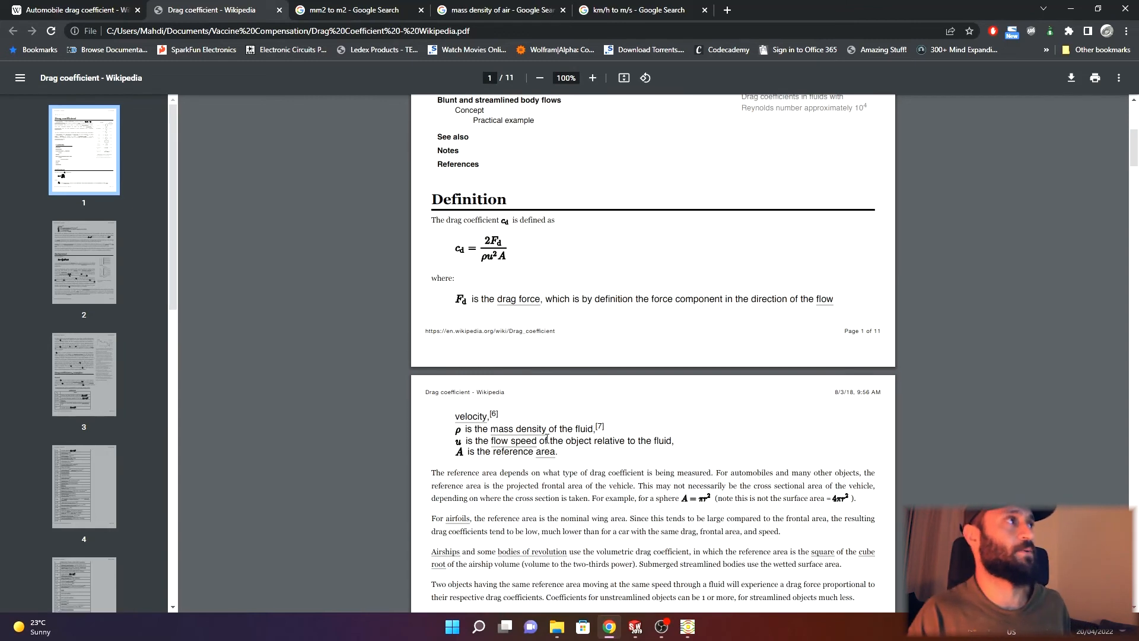
click(498, 9)
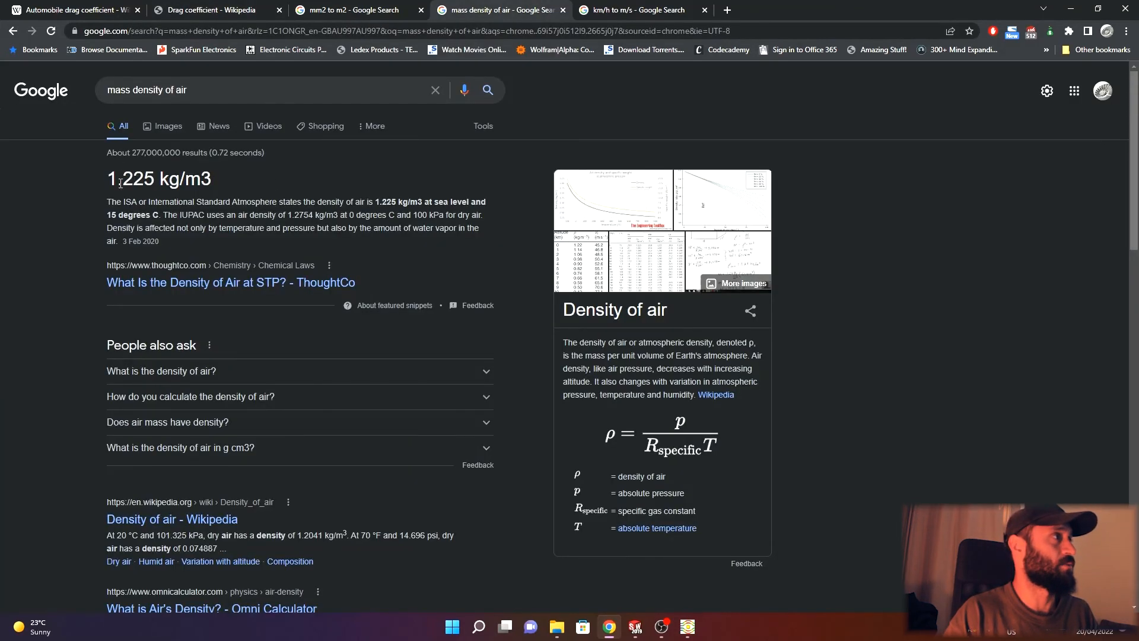
click(226, 7)
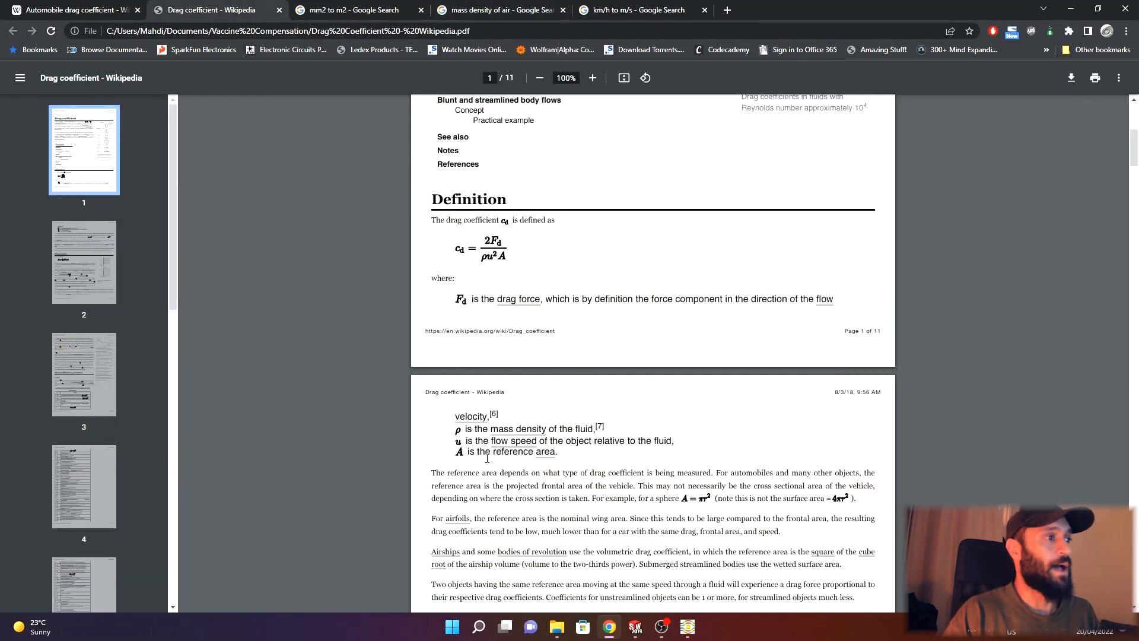
- Return to the model, show it from the front and pick the front-facing body faces
click(607, 632)
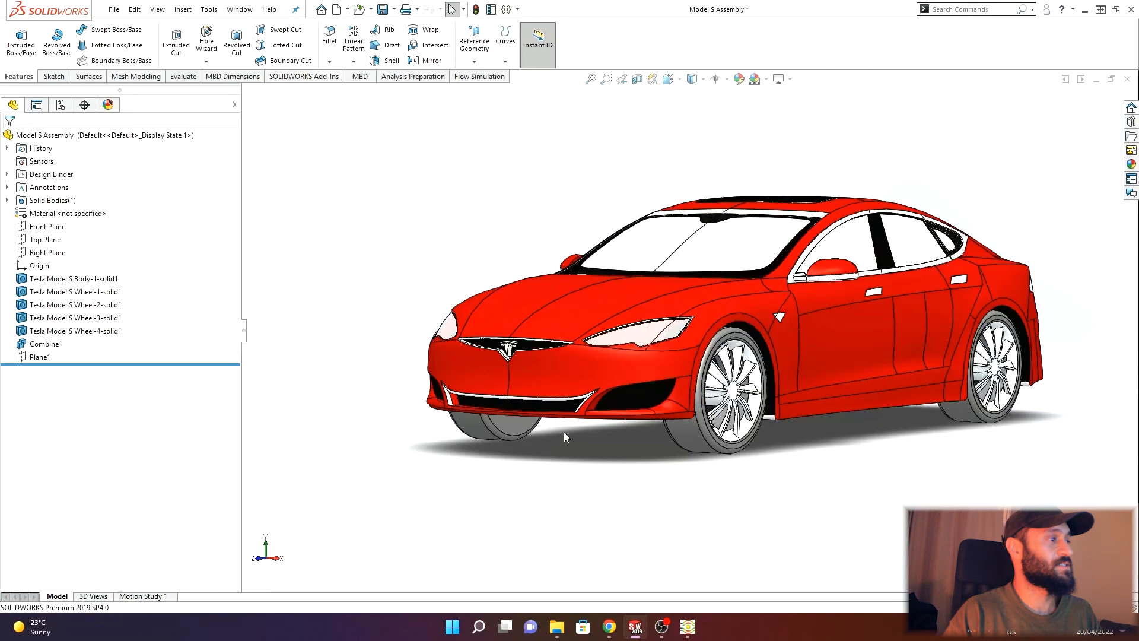
click(258, 559)
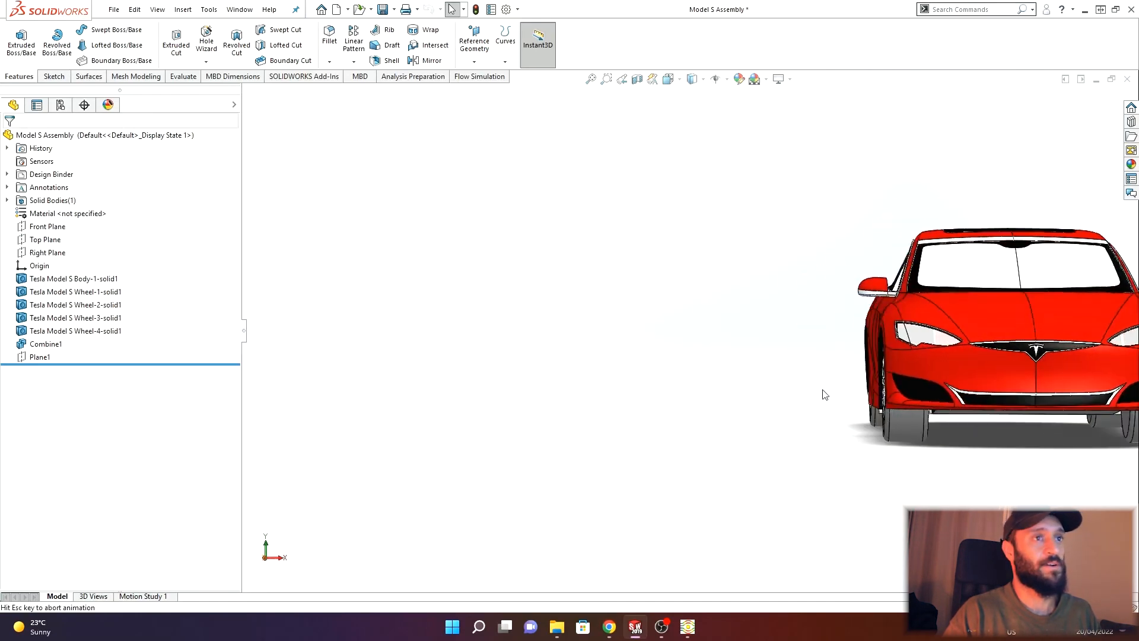
click(790, 79)
click(807, 123)
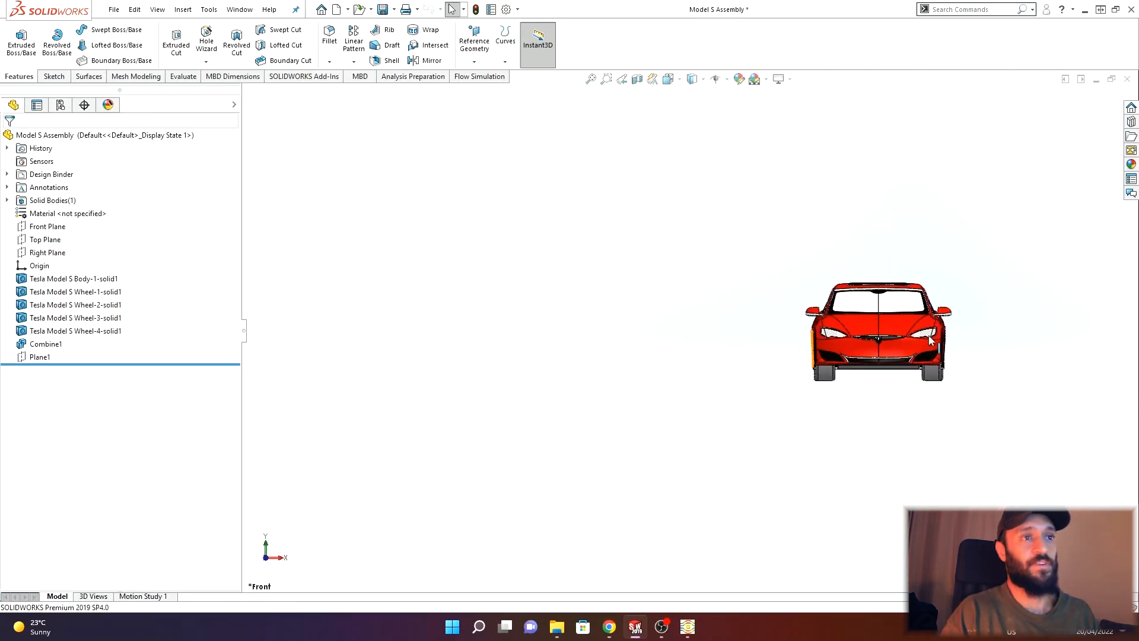
scroll(902, 407, down, 3)
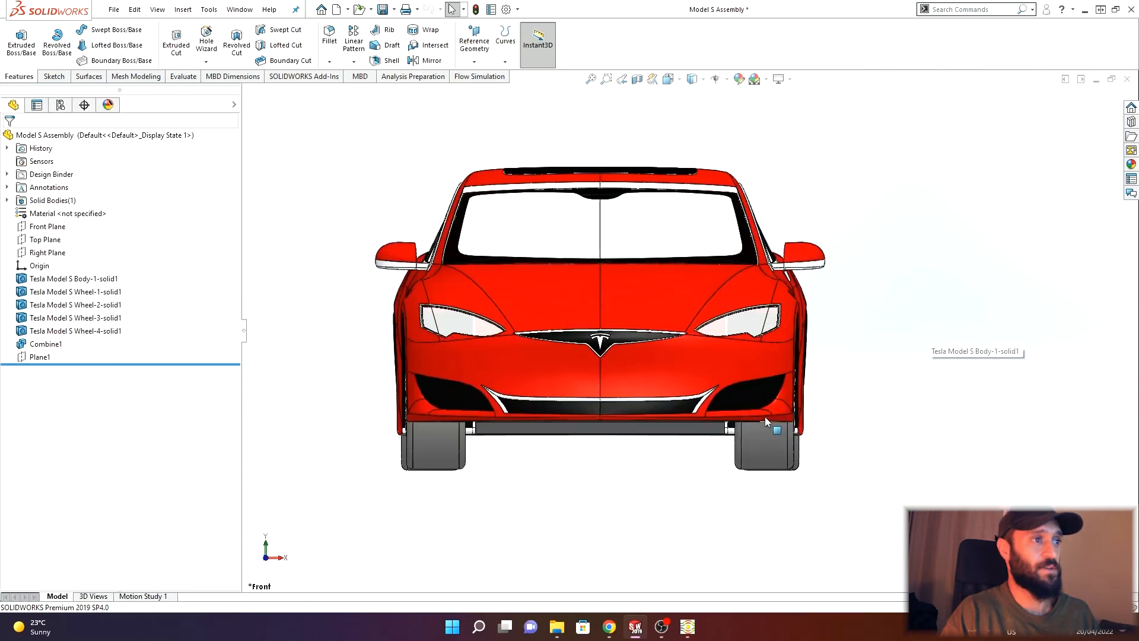
ctrl+click(518, 358)
ctrl+click(641, 311)
ctrl+click(729, 356)
ctrl+click(736, 334)
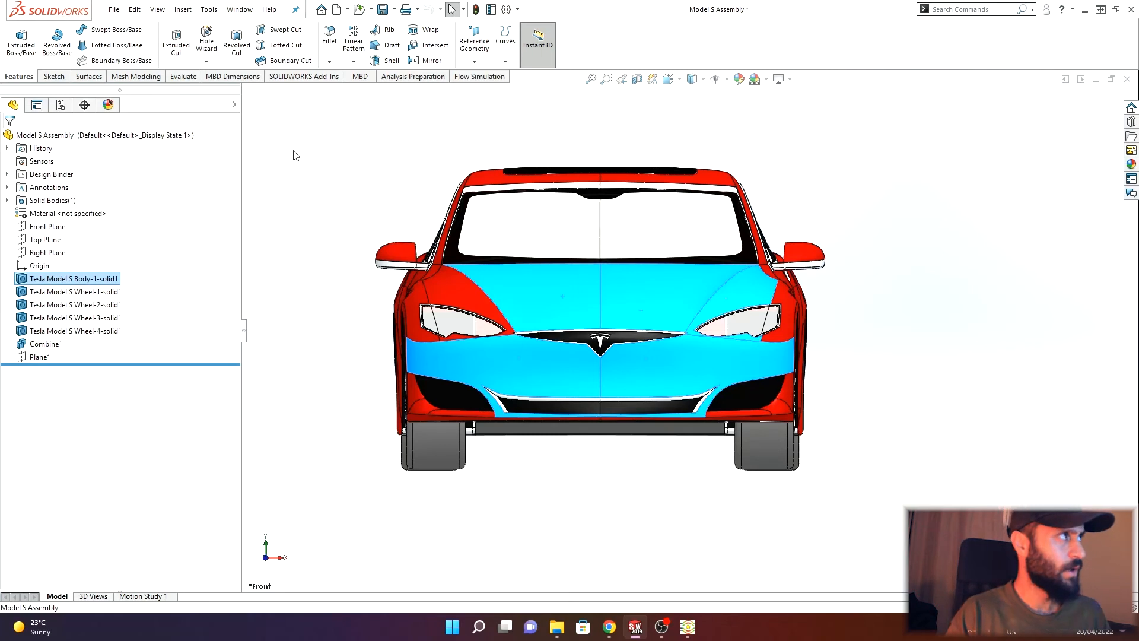
click(329, 135)
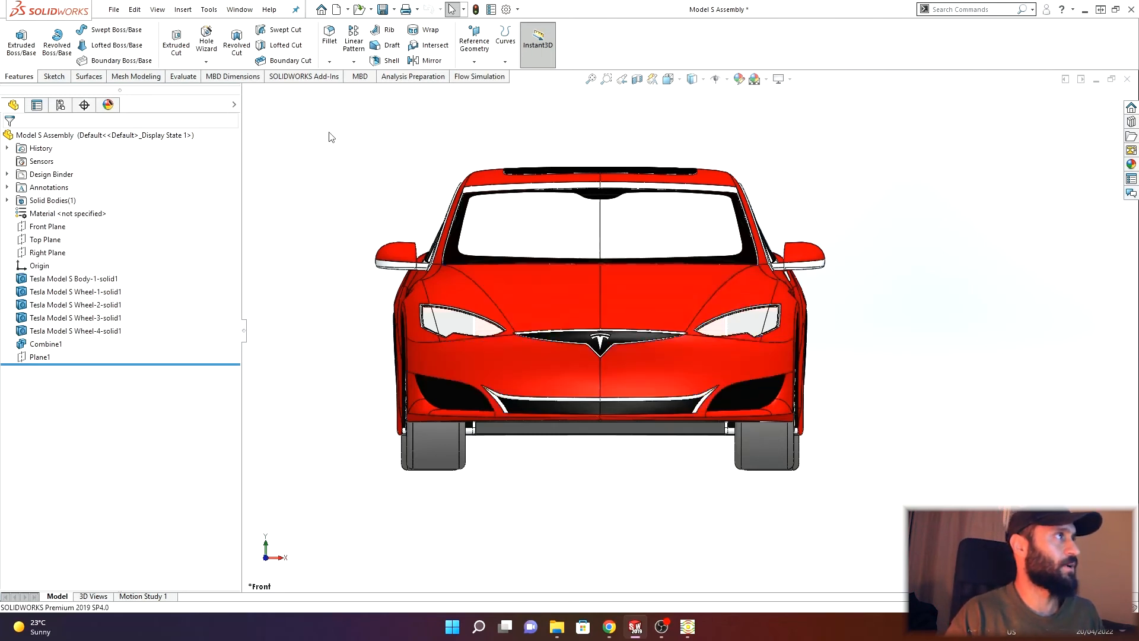
- Measure the total area of the four front-facing car body faces, then close the Measure dialog
click(184, 77)
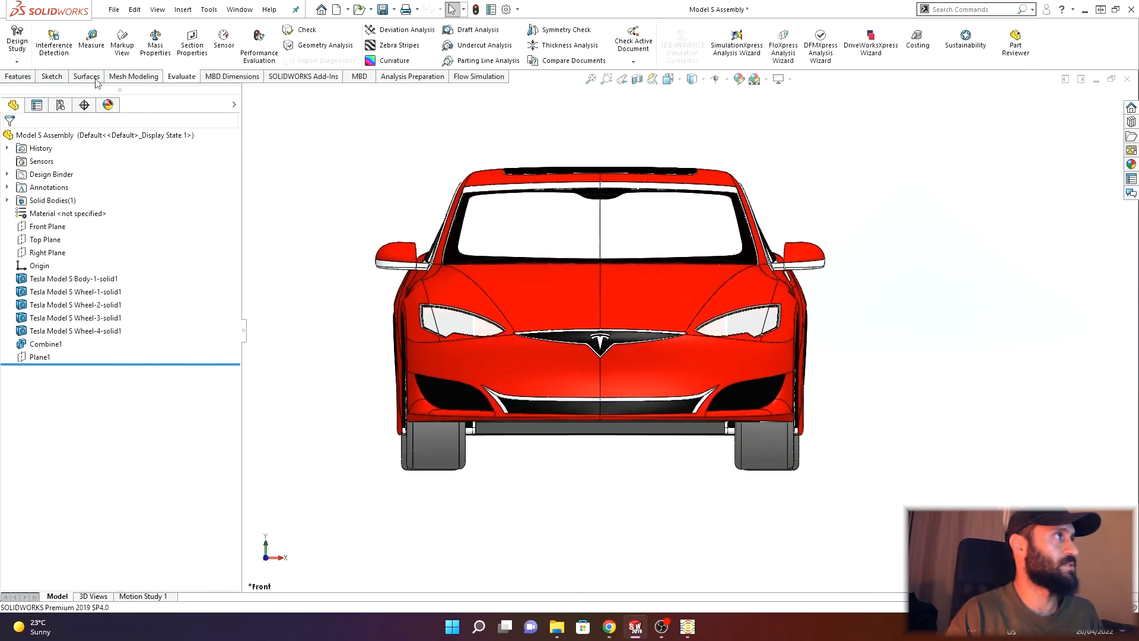
click(92, 41)
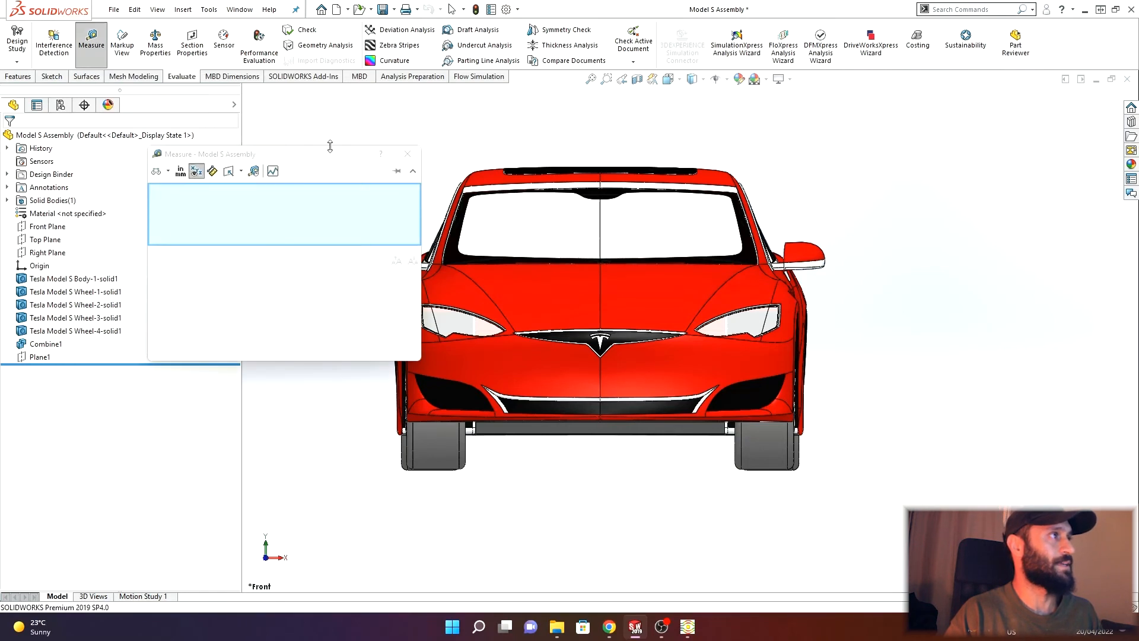
drag(330, 146, 265, 136)
click(532, 301)
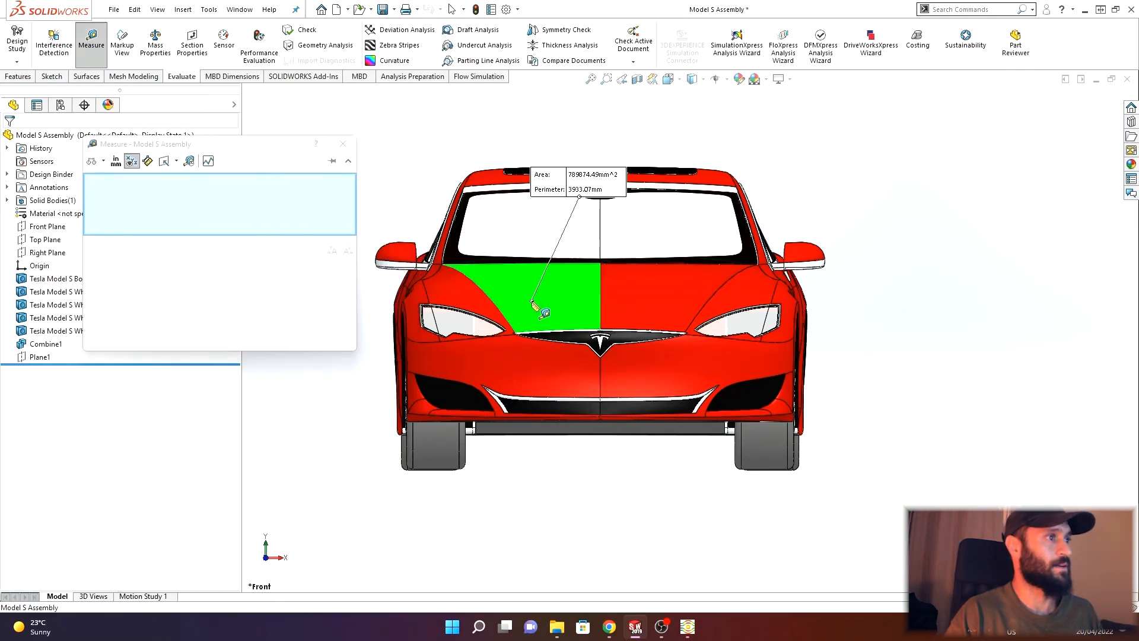
click(526, 354)
click(635, 311)
click(640, 361)
drag(119, 265, 191, 255)
click(130, 266)
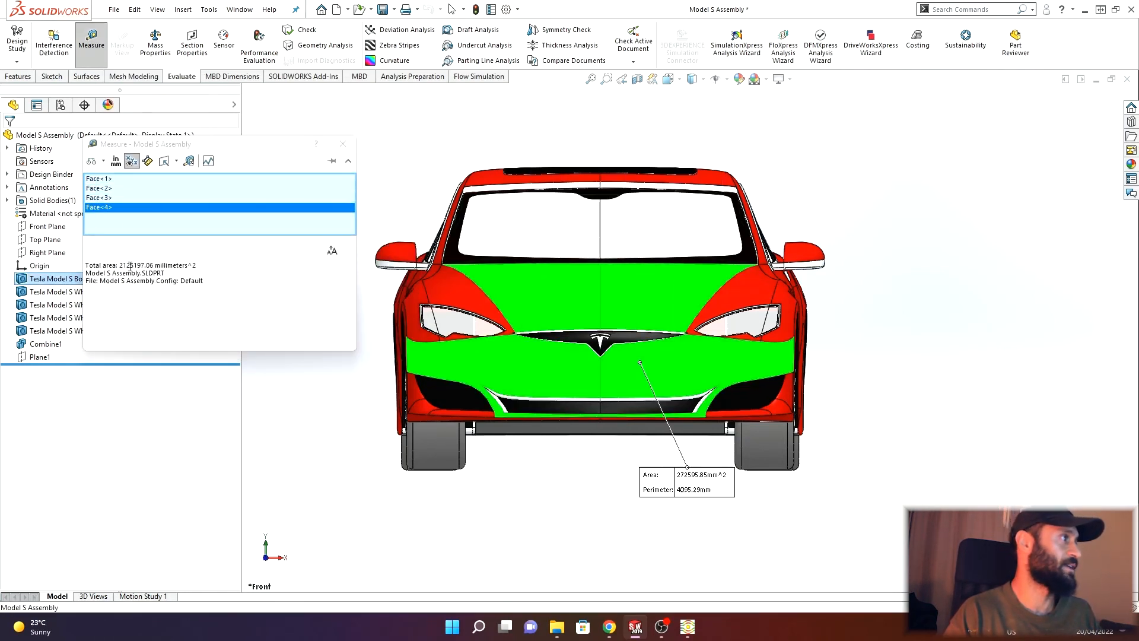
click(130, 267)
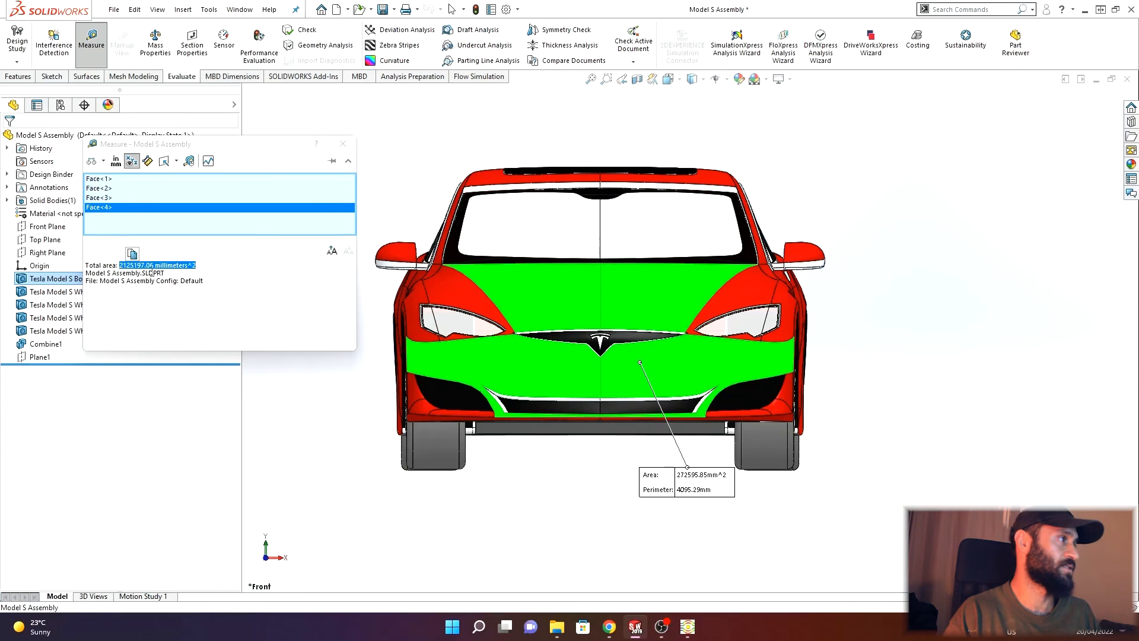
click(342, 144)
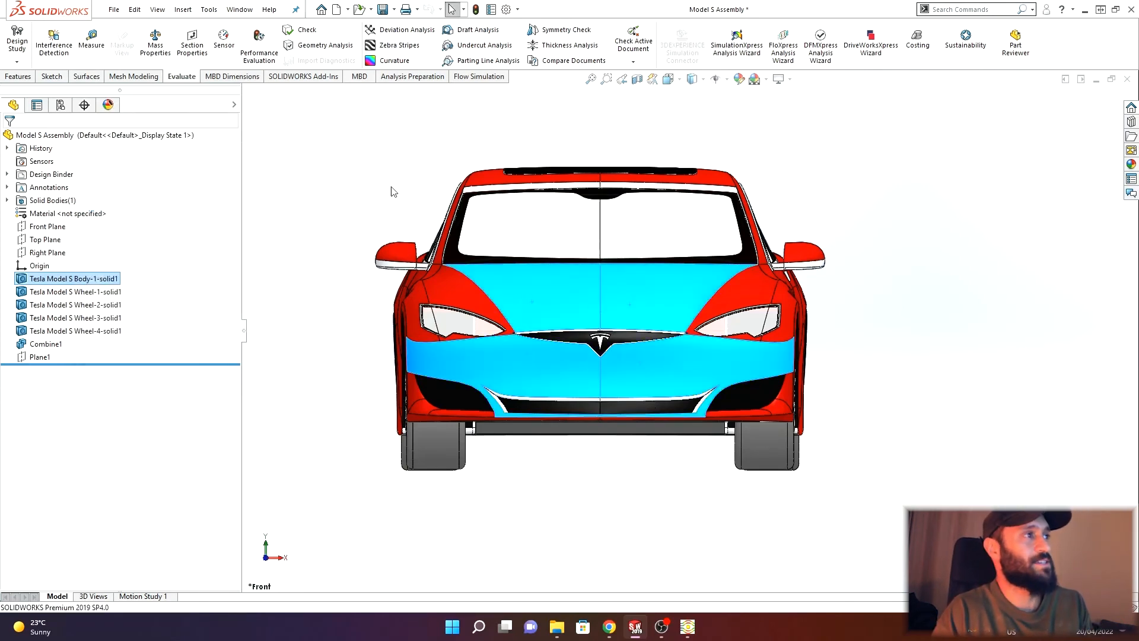
- Open a new sketch on the Front Plane of the car assembly
click(389, 190)
middle_drag(541, 330, 488, 332)
scroll(501, 335, up, 2)
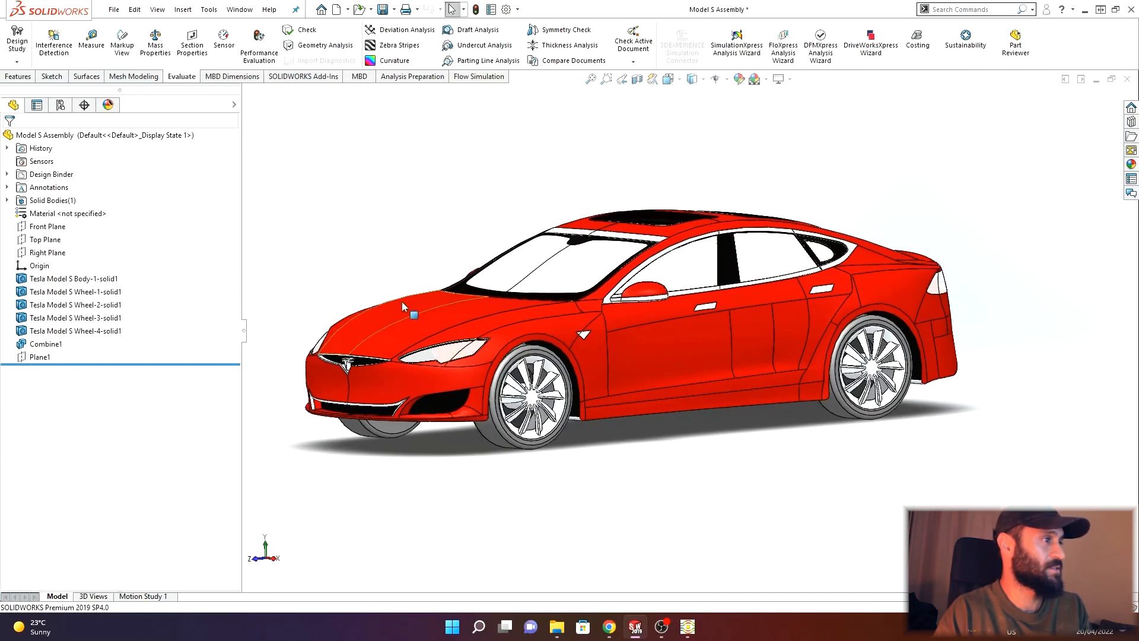
scroll(407, 307, up, 1)
scroll(427, 278, down, 1)
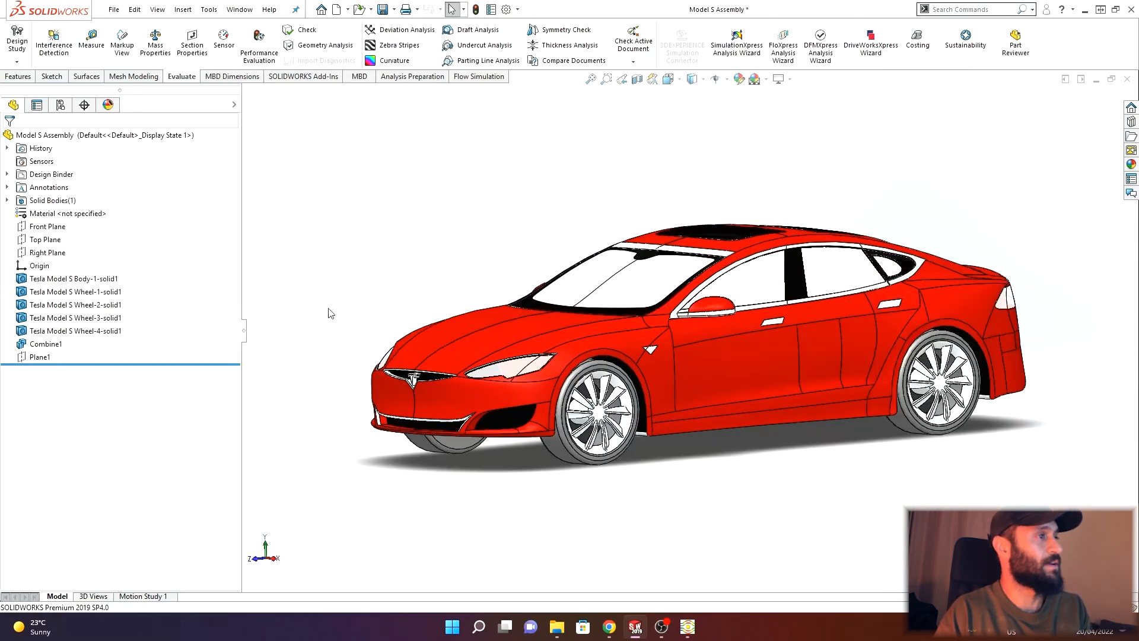
middle_drag(473, 315, 472, 265)
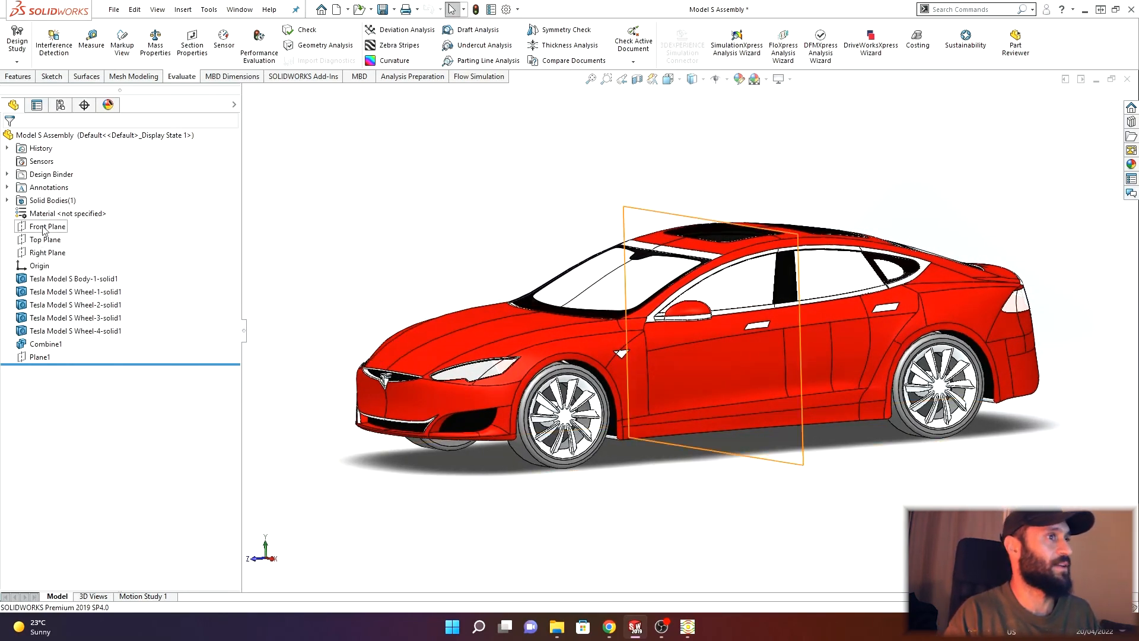
click(46, 230)
middle_drag(497, 262, 464, 254)
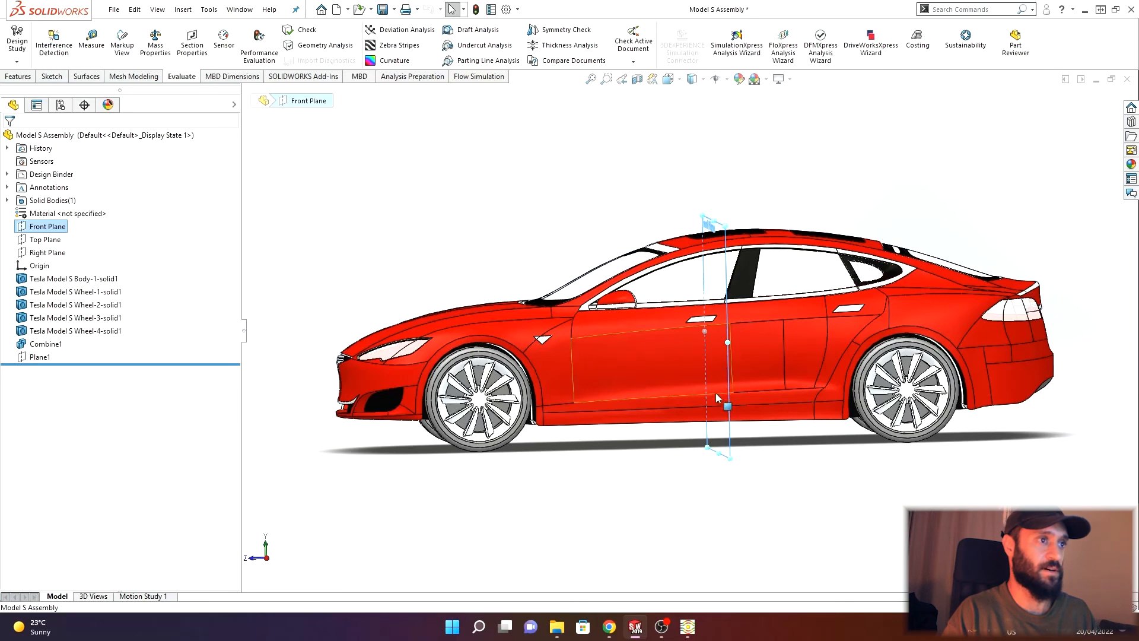
middle_drag(717, 397, 745, 438)
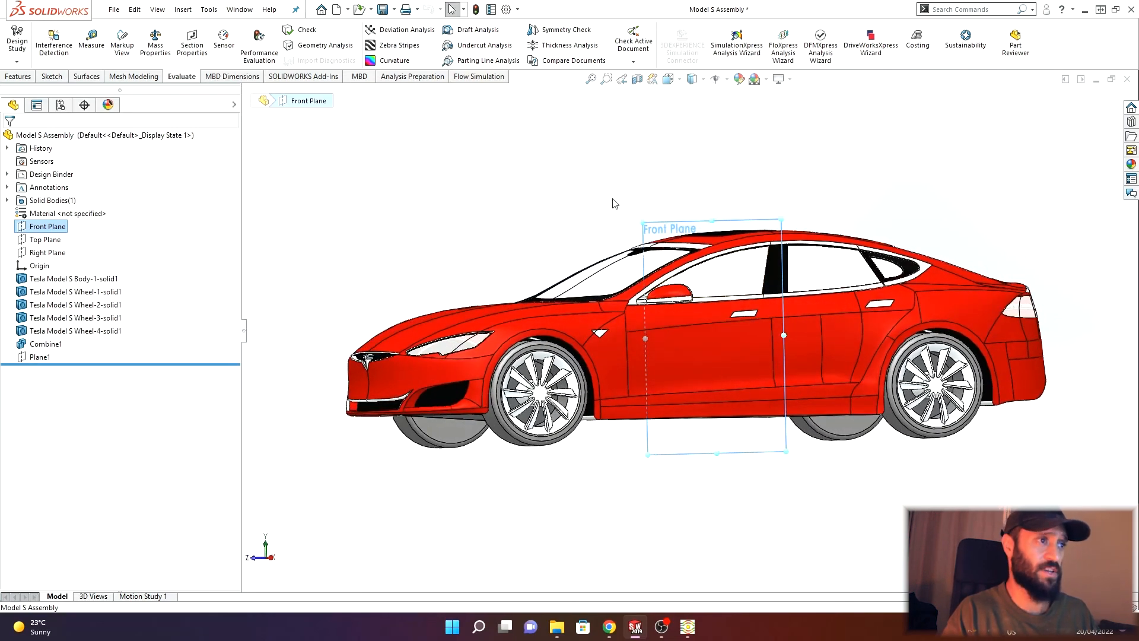
middle_drag(614, 203, 688, 233)
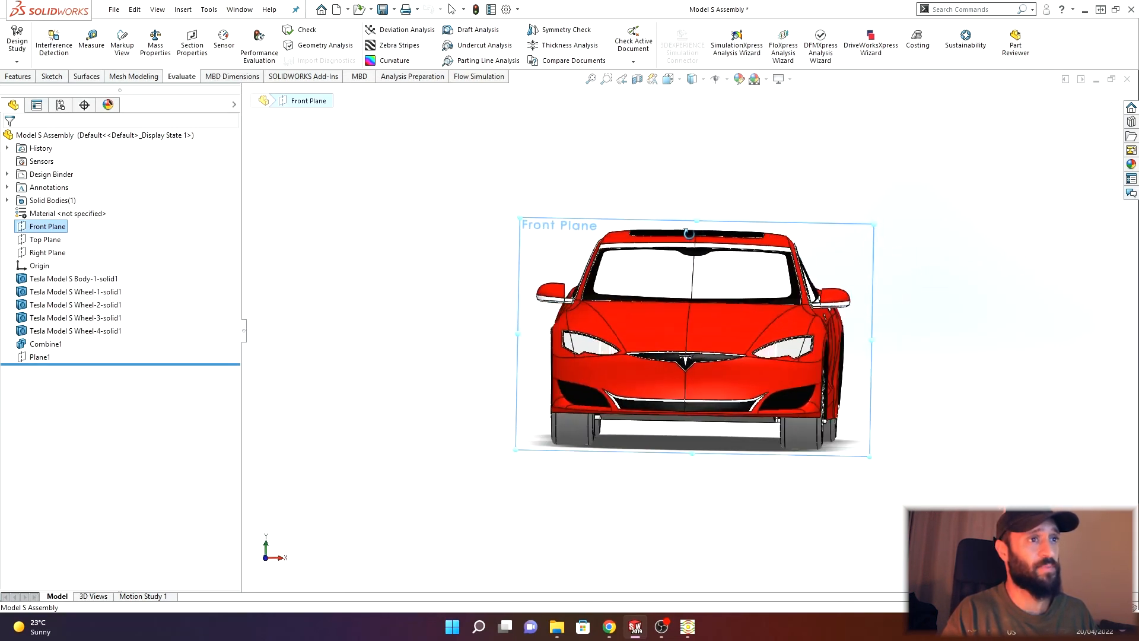
middle_drag(860, 275, 623, 249)
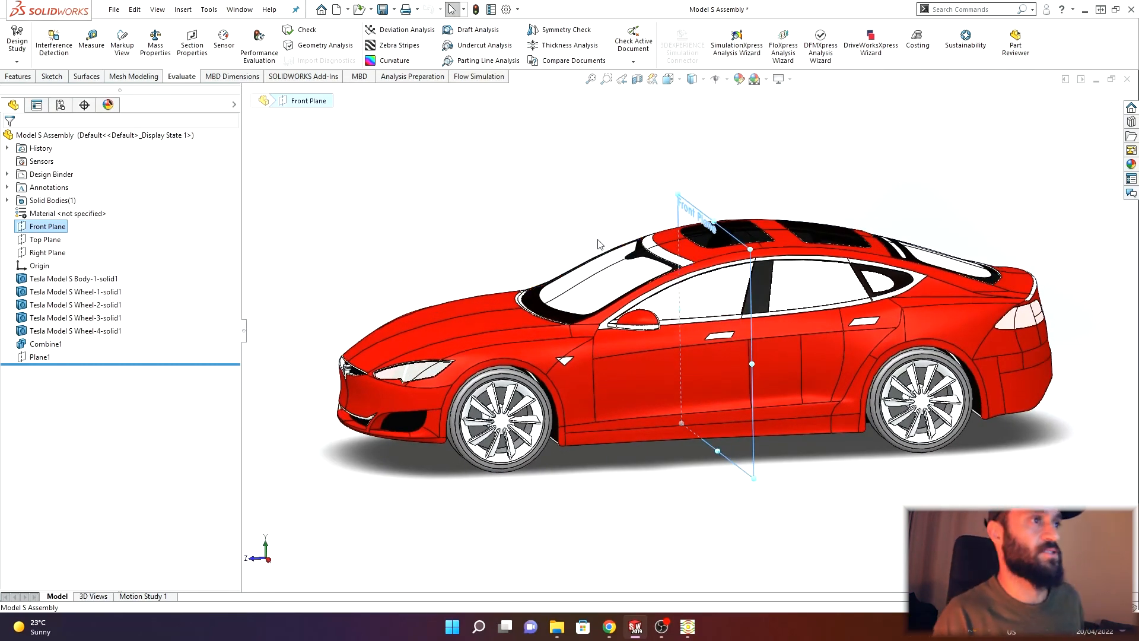
click(52, 77)
click(16, 37)
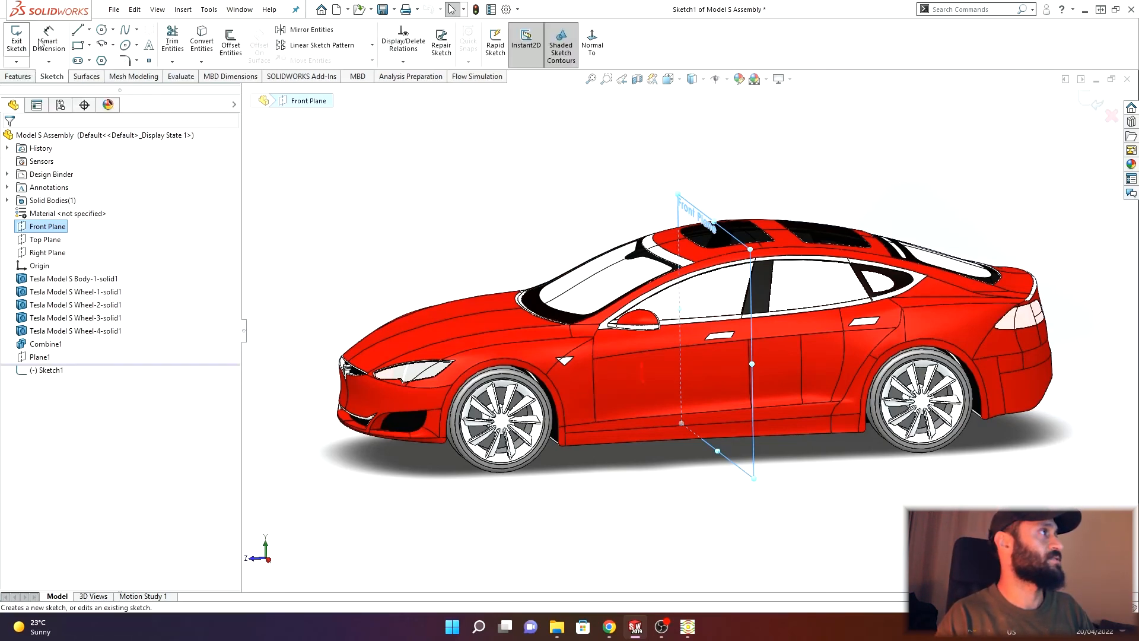
- Sketch a circle centred on the car's front with a radius of about 1670 mm
click(102, 30)
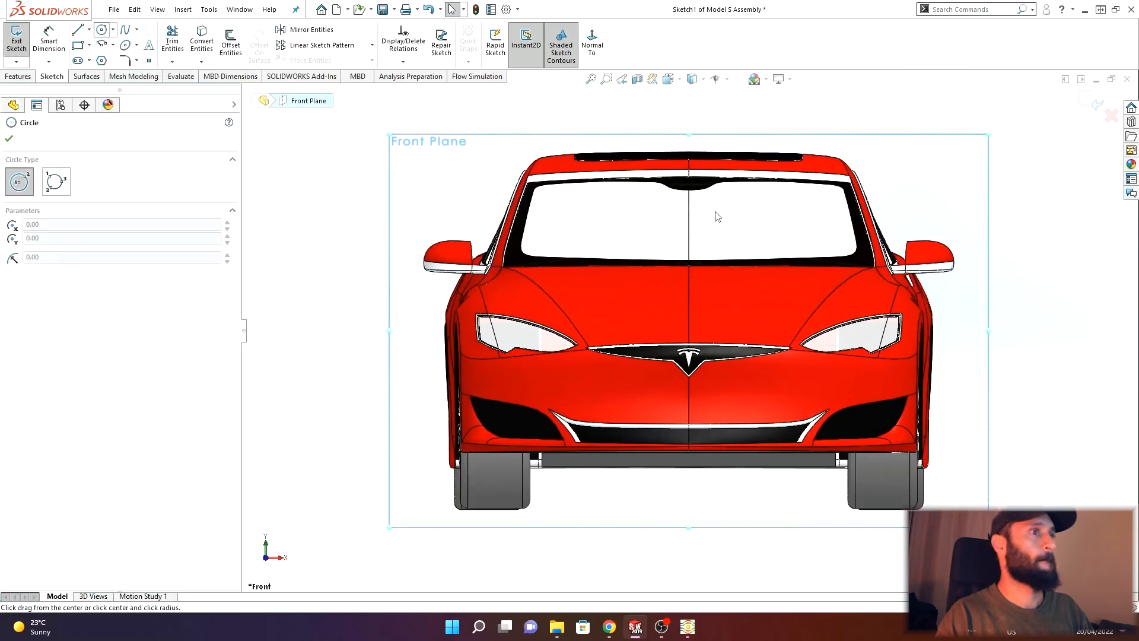
click(691, 319)
scroll(690, 319, up, 3)
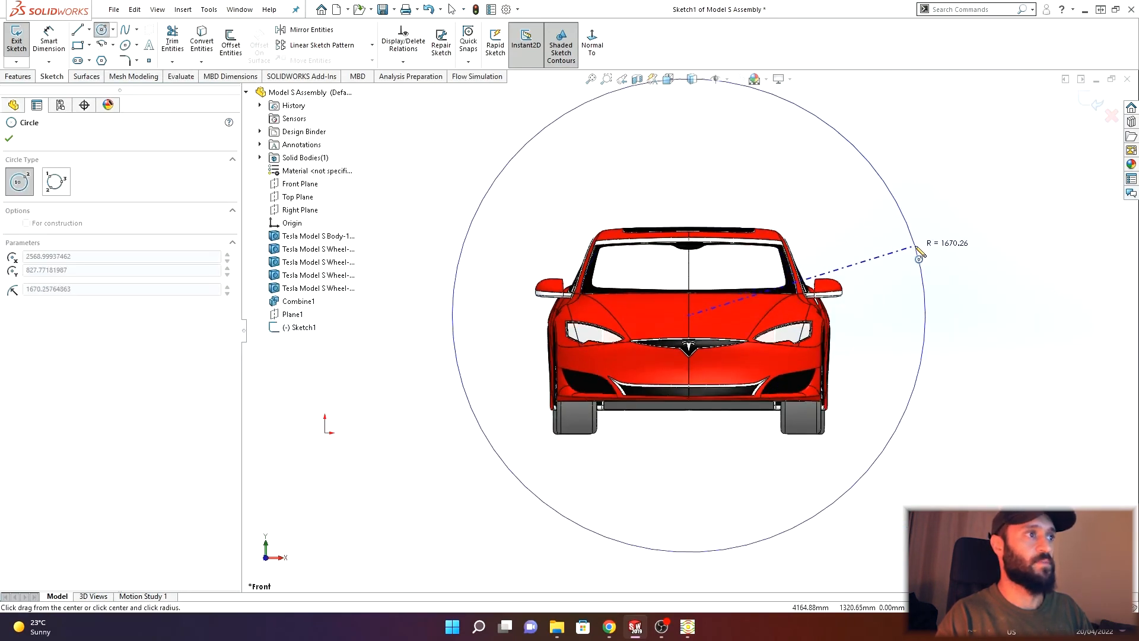
click(920, 250)
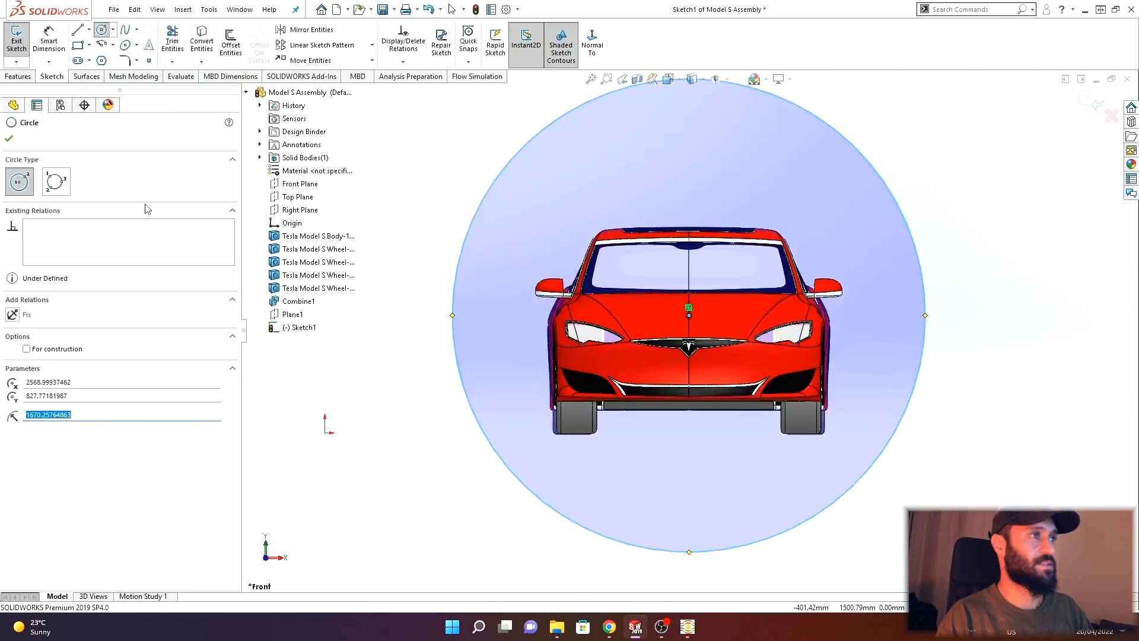
- Cut-extrude the circle sketch Through All in the reversed direction, removing the front of the car
click(18, 76)
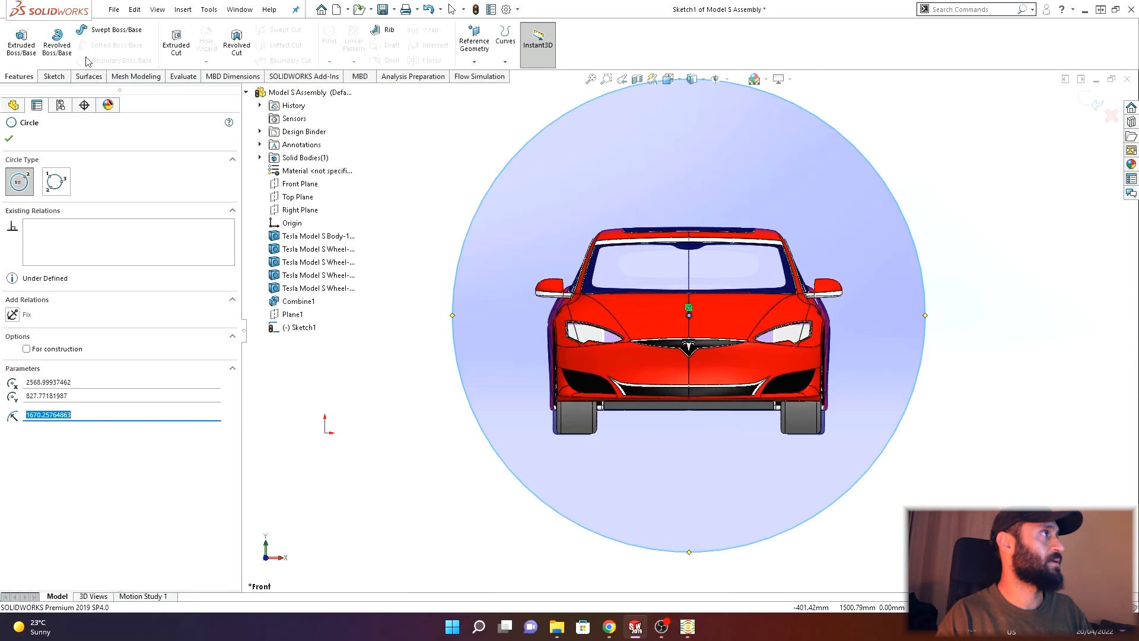
click(176, 41)
click(67, 210)
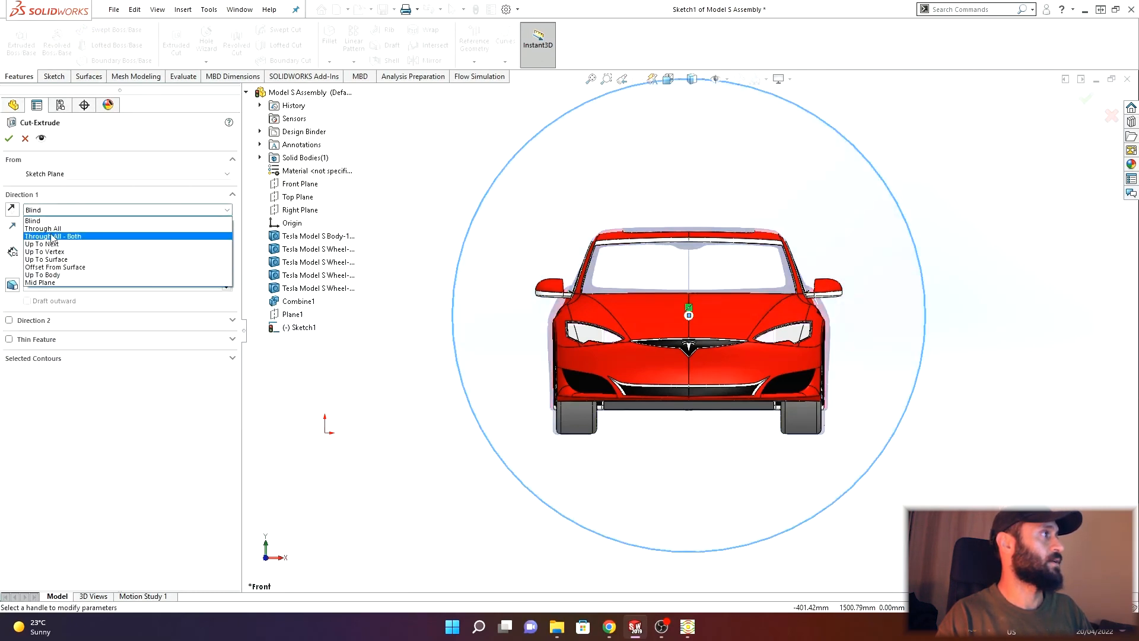
click(44, 232)
click(12, 209)
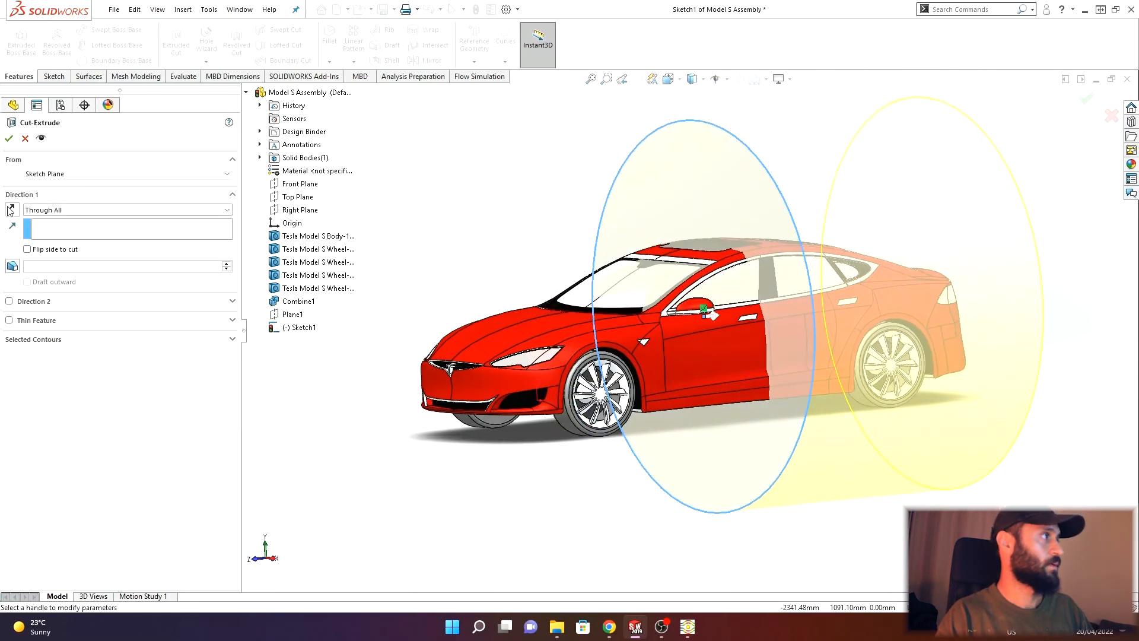
click(9, 139)
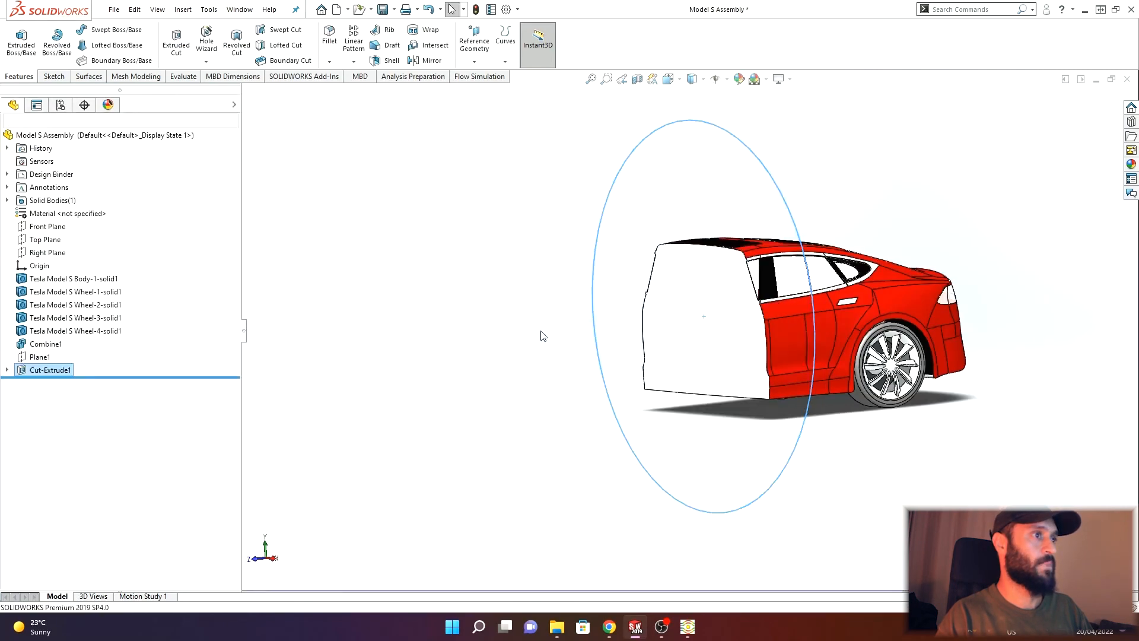
- Measure the area of the flat cut face with the Measure tool
click(180, 77)
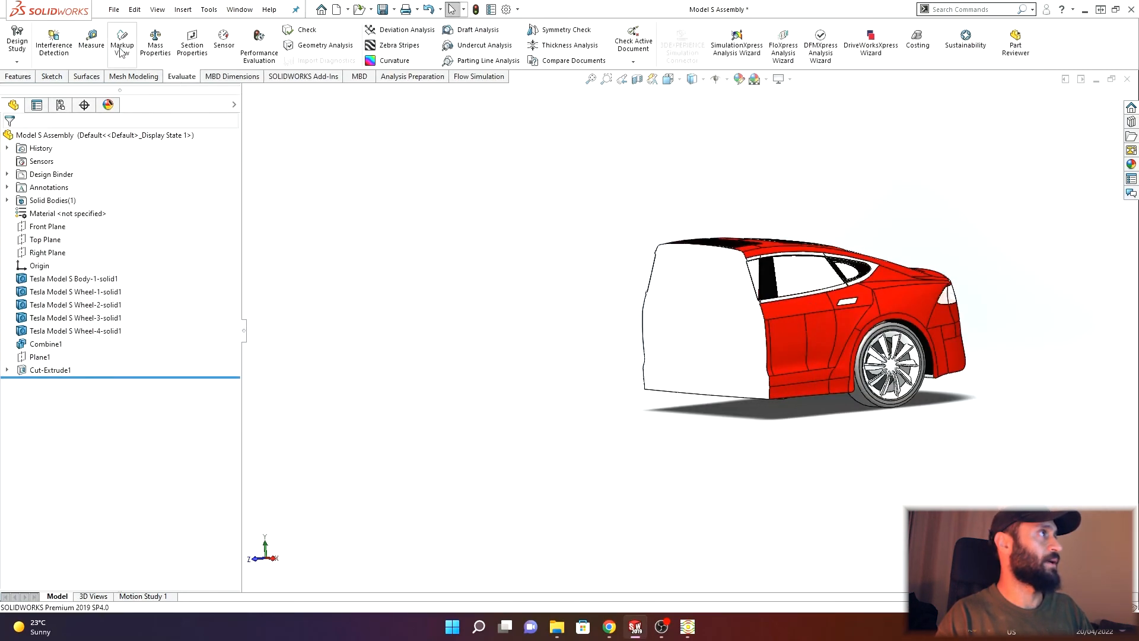
click(91, 40)
click(700, 295)
scroll(740, 243, down, 3)
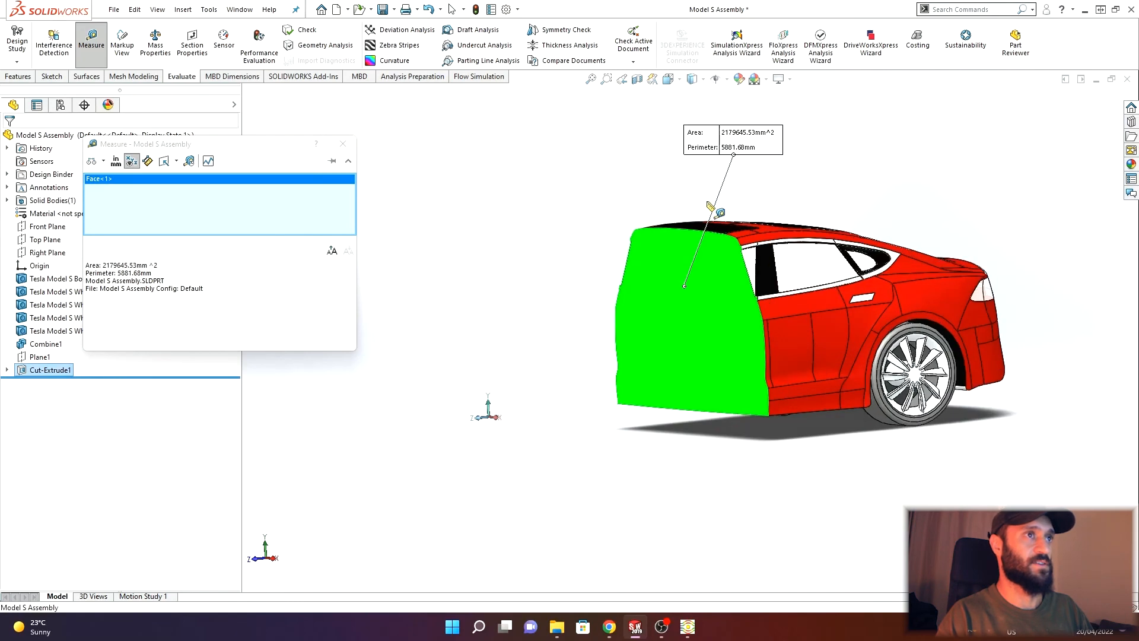
click(106, 266)
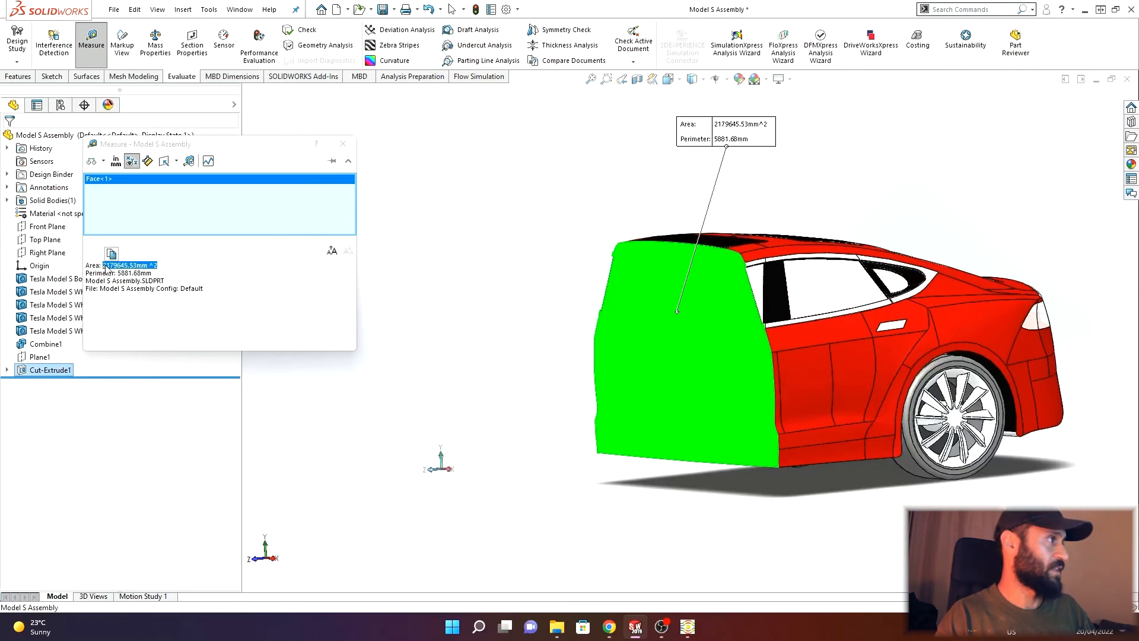
- Switch to the browser to check the area conversion from square millimetres to square metres, then return
click(609, 627)
click(377, 7)
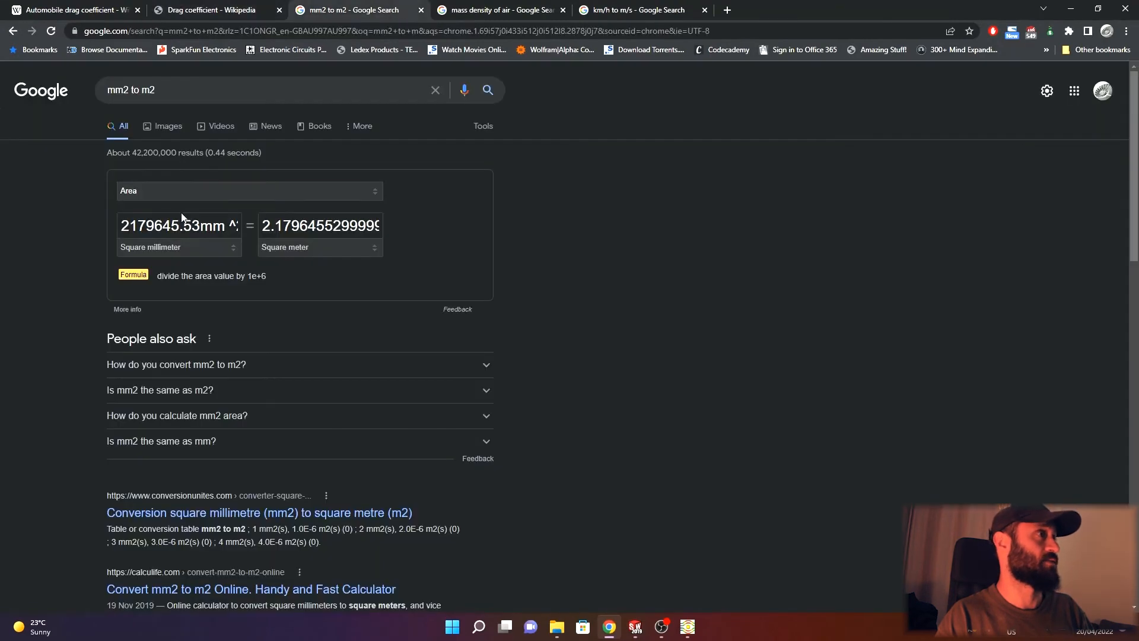
click(267, 236)
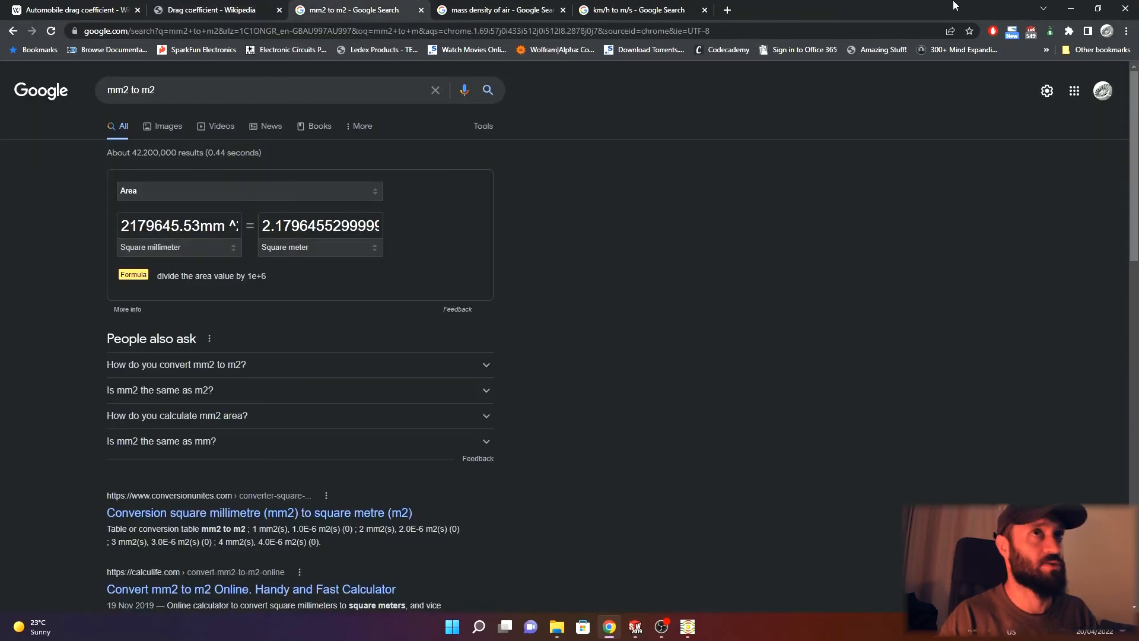
click(1070, 8)
click(343, 144)
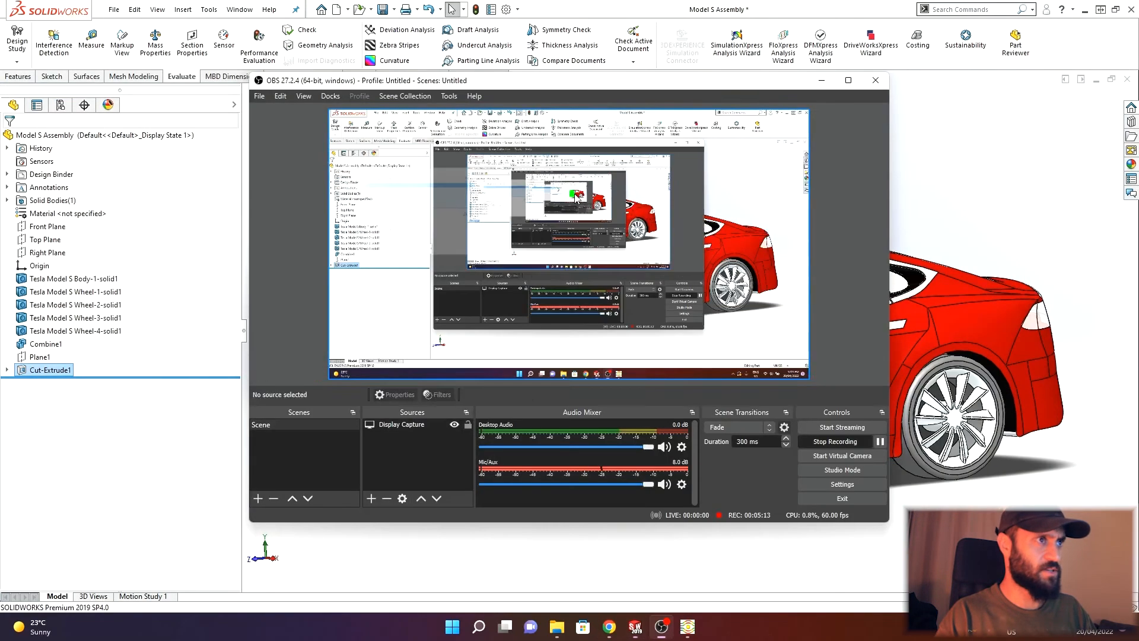
click(578, 196)
click(822, 81)
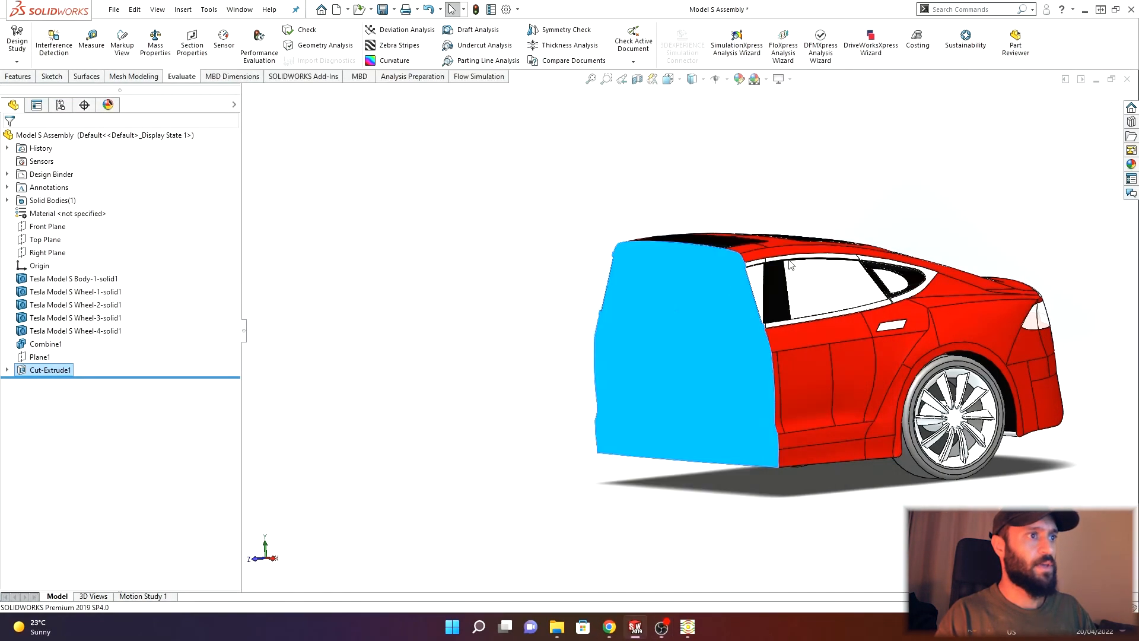
click(562, 197)
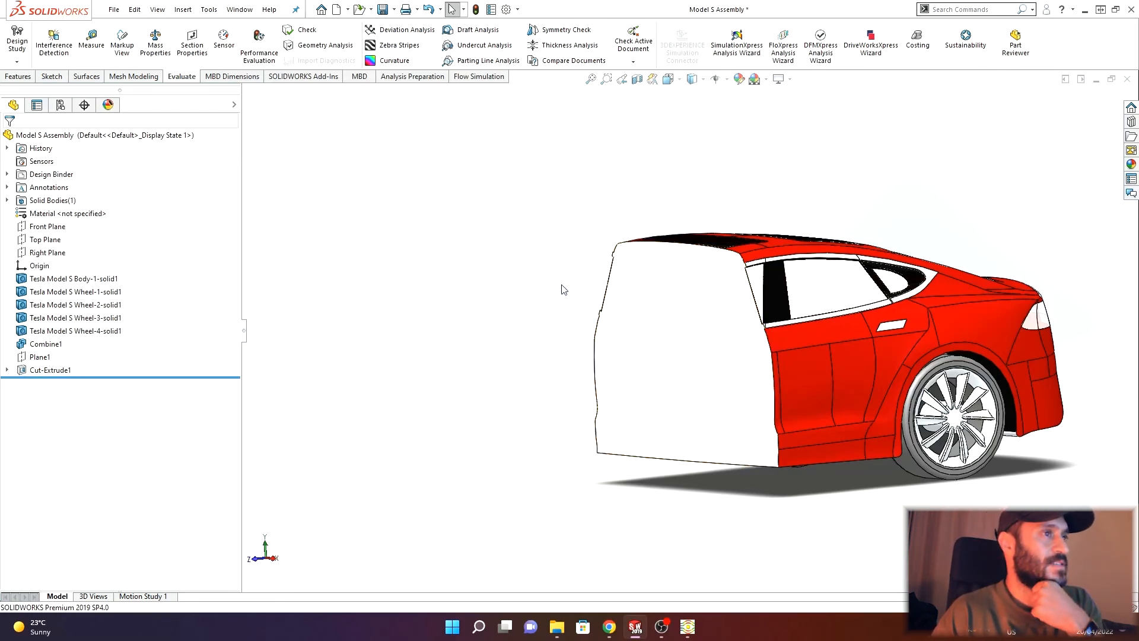
click(637, 79)
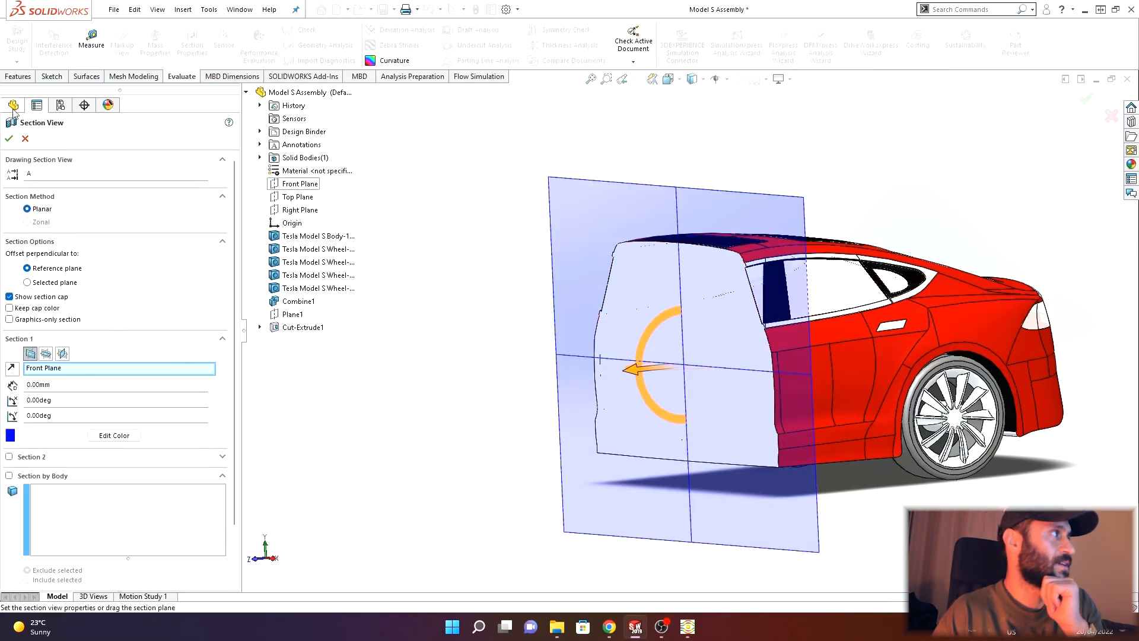
click(26, 138)
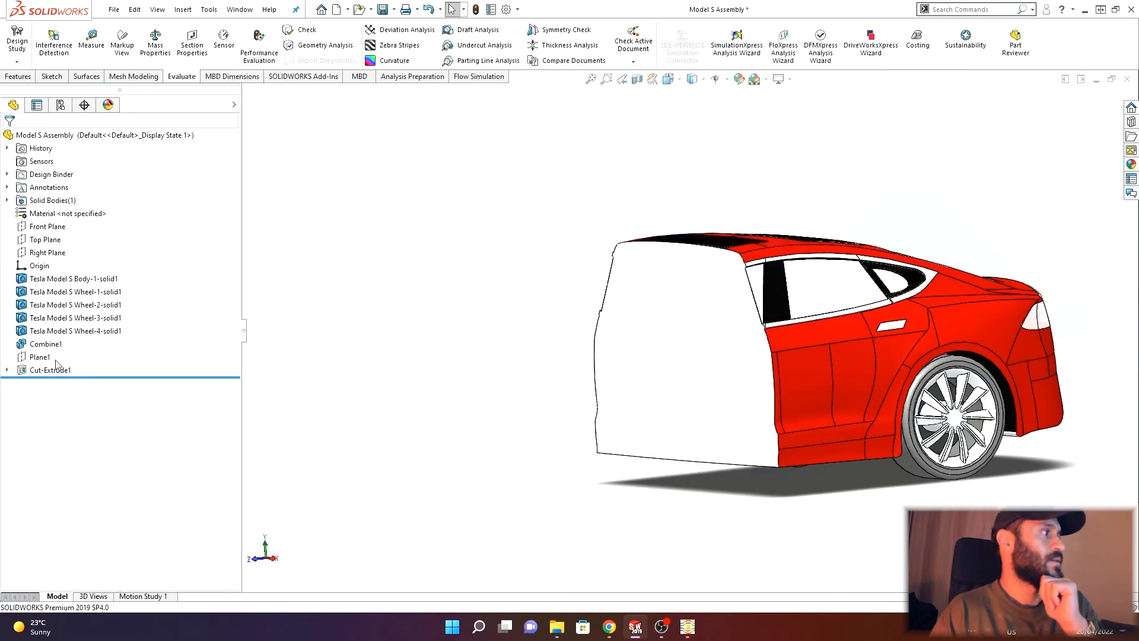
- Delete the Cut-Extrude1 feature and then the leftover circle sketch from the model
right_click(59, 369)
click(92, 431)
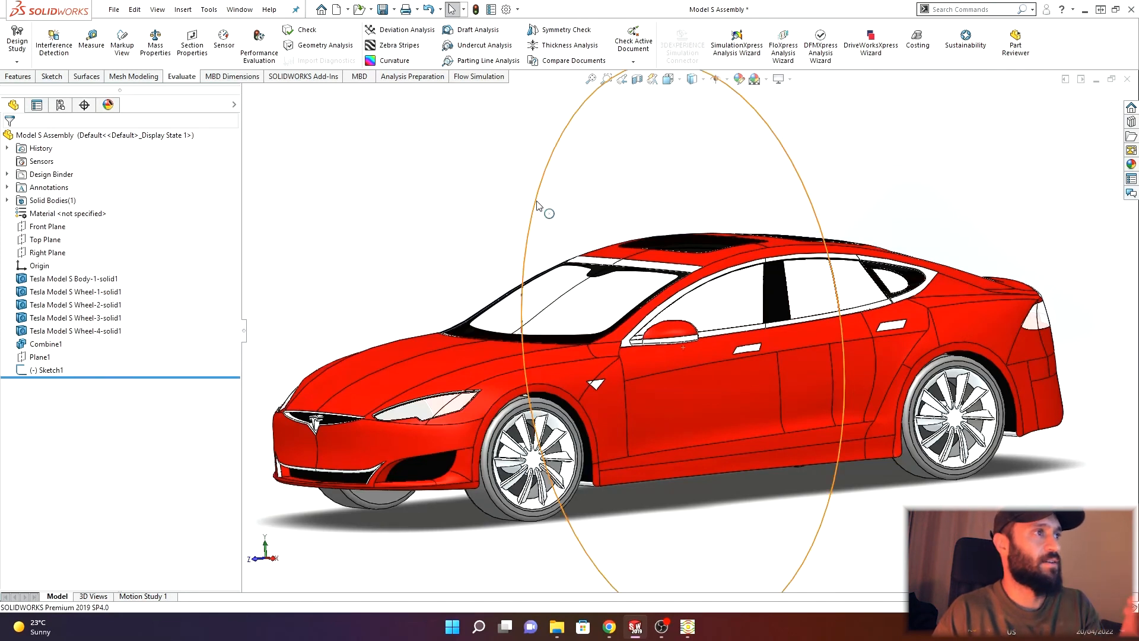
click(536, 206)
key(Delete)
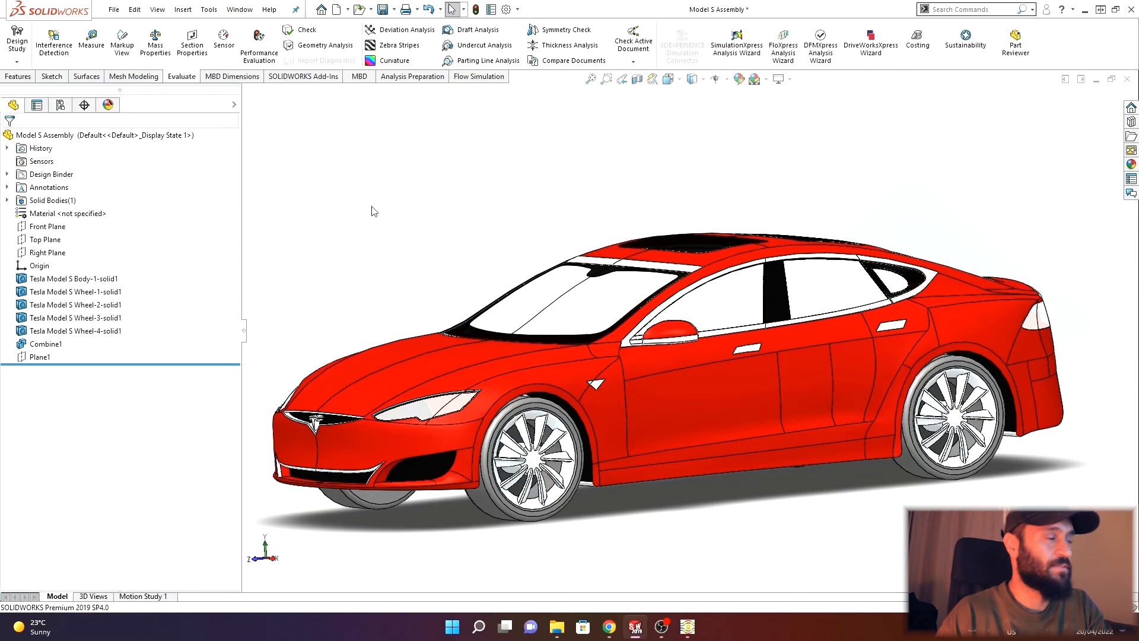
- Start a new Flow Simulation project with the Wizard, keeping the default project name Project(1)
key(f)
middle_drag(469, 223, 508, 229)
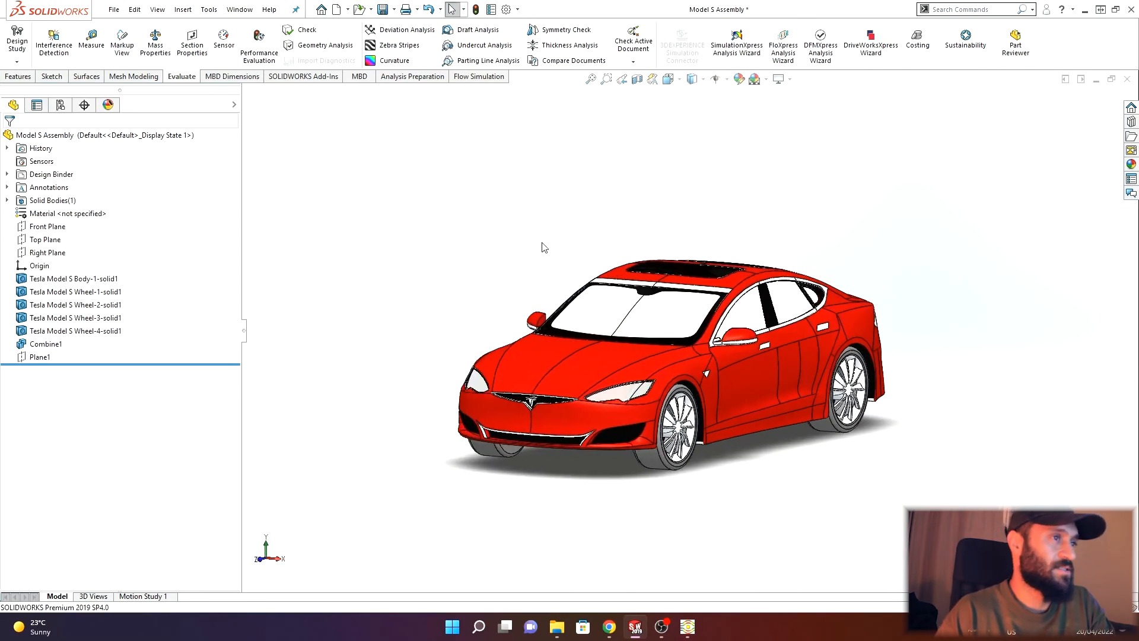
scroll(565, 281, up, 1)
middle_drag(565, 281, 557, 272)
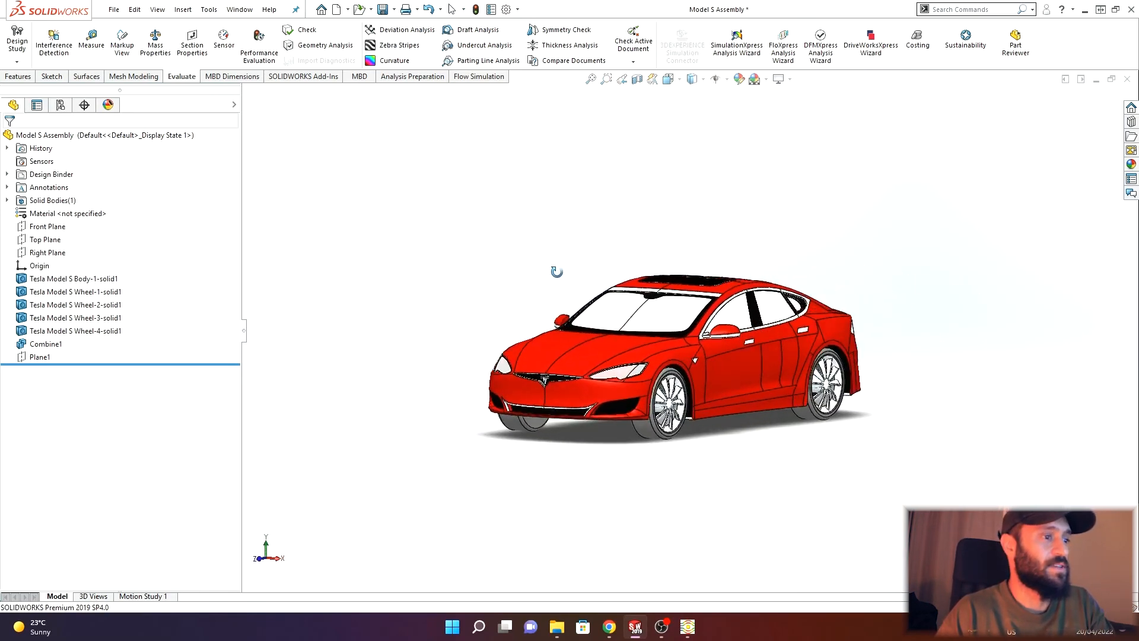
scroll(704, 341, up, 1)
scroll(704, 341, down, 2)
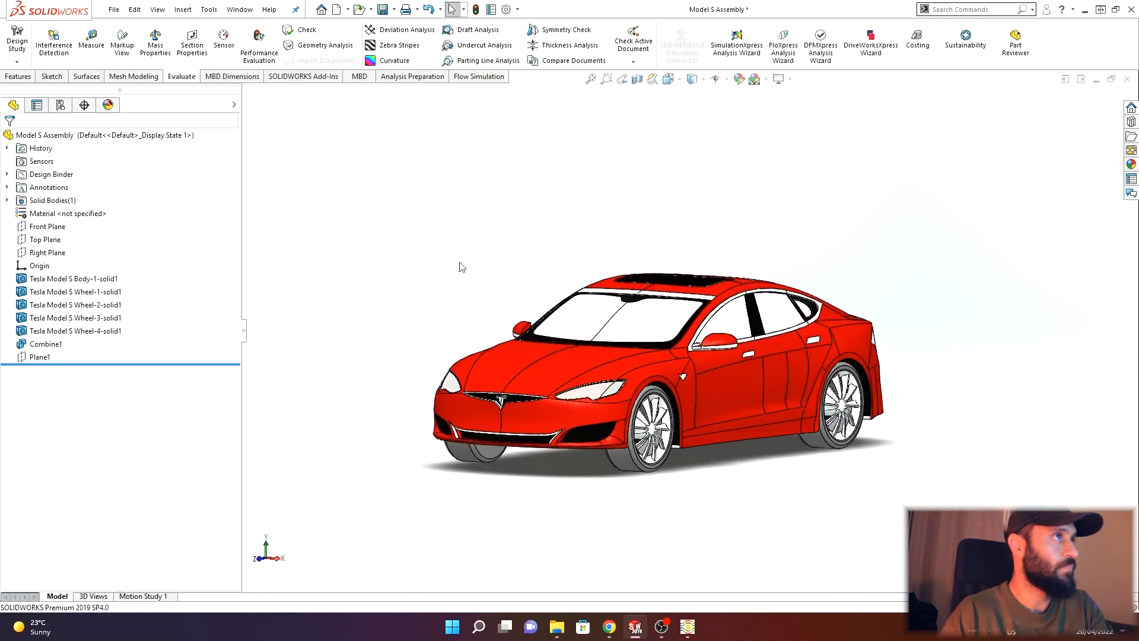
middle_drag(460, 265, 480, 249)
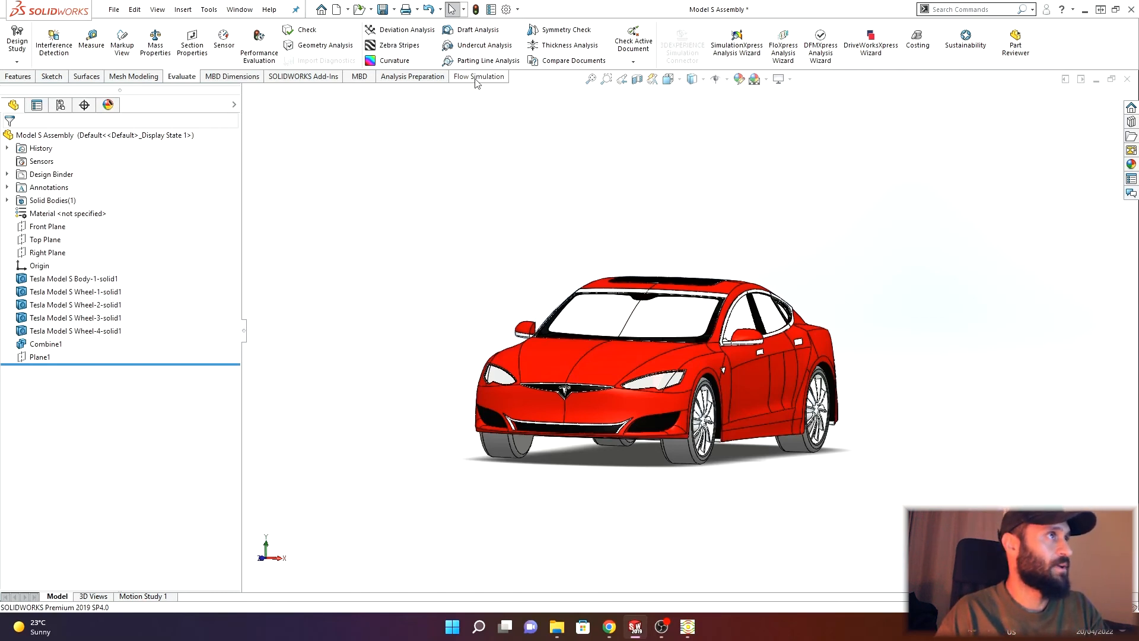
click(476, 79)
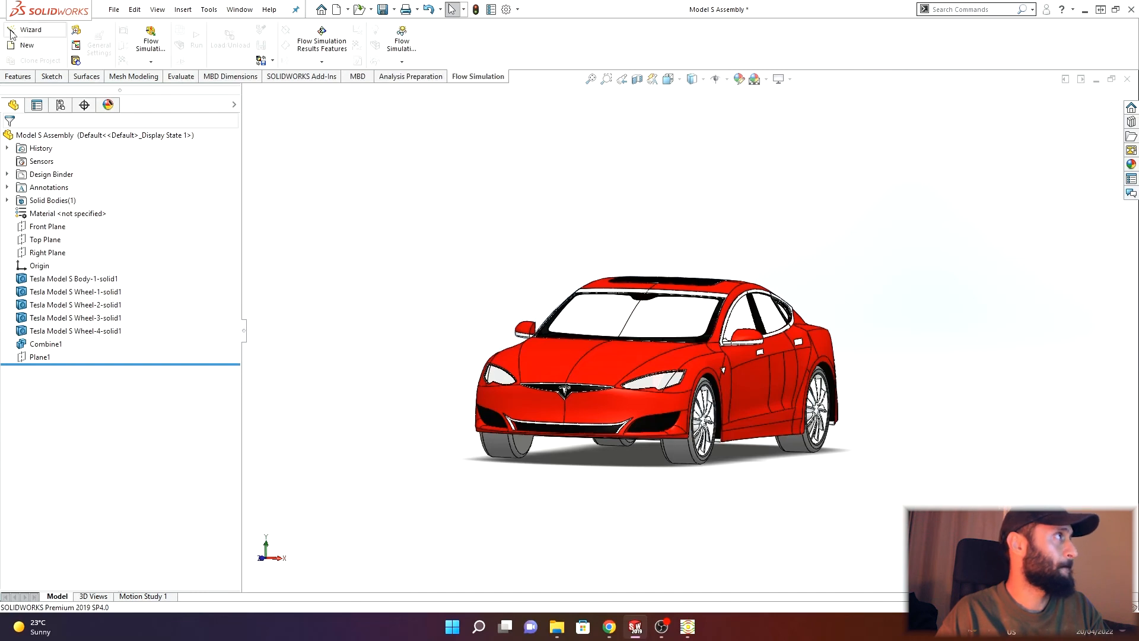
click(32, 30)
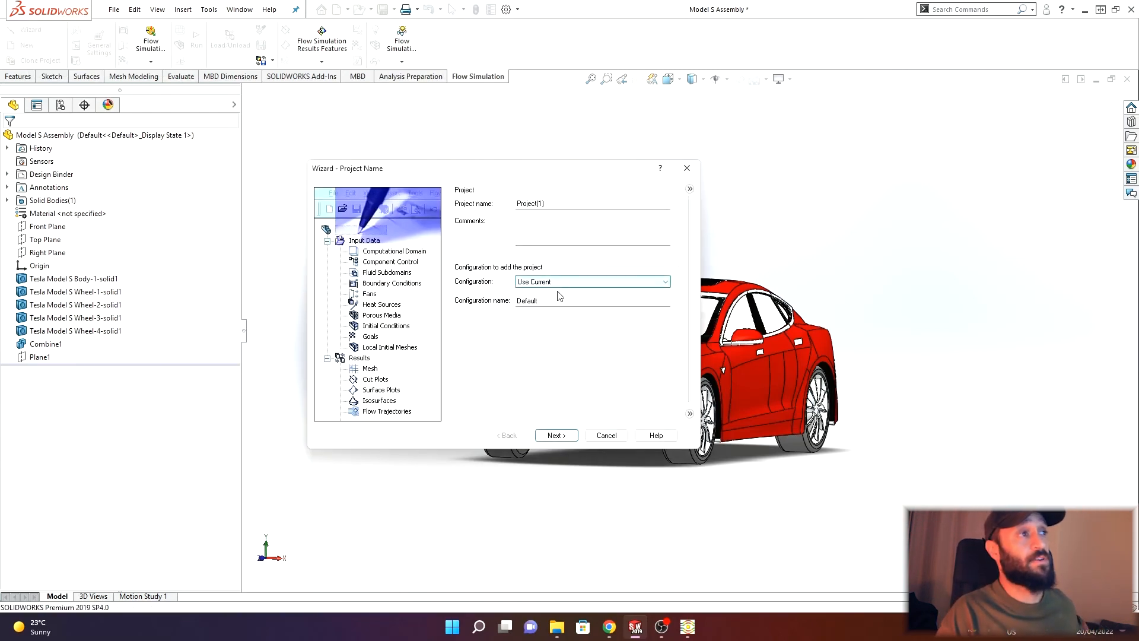
click(554, 436)
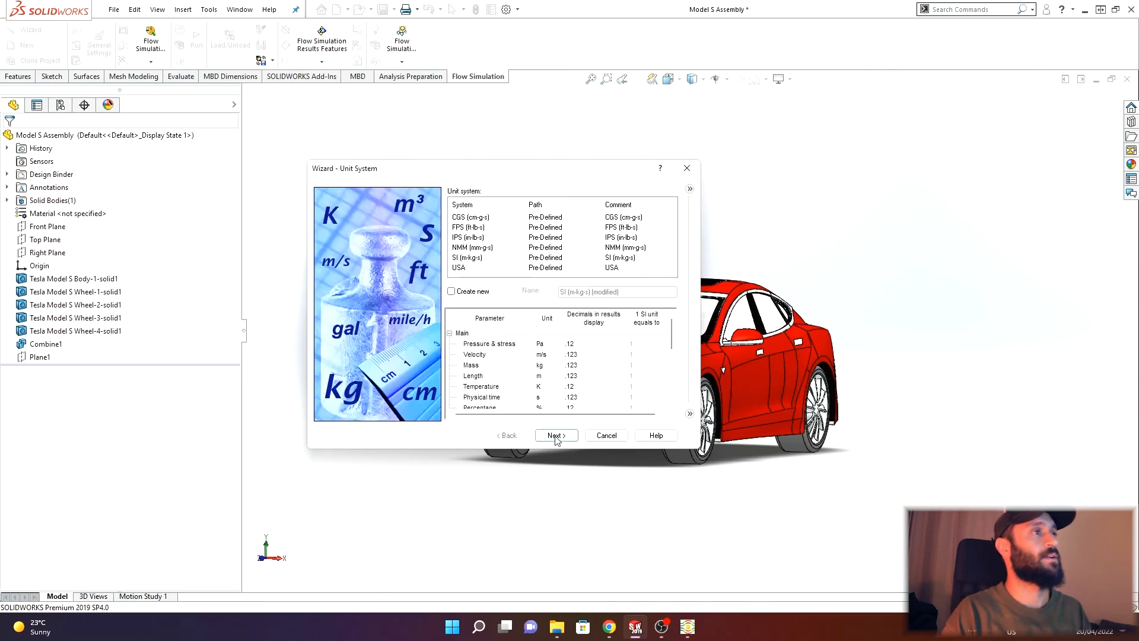
- Choose the SI (m-kg-s) unit system and continue the wizard
click(500, 258)
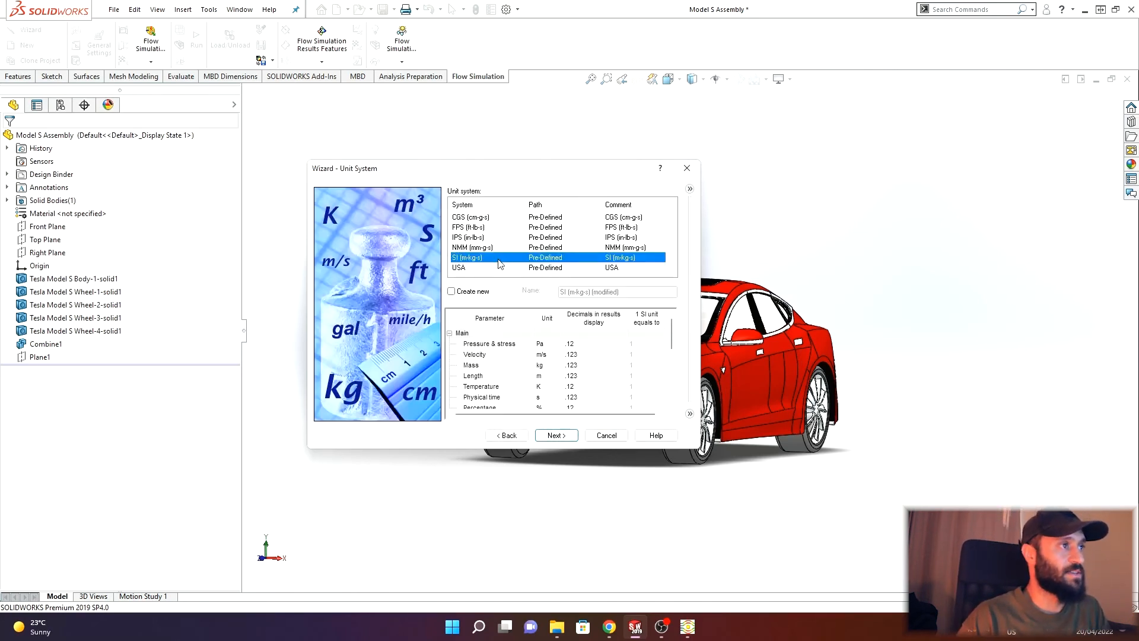
click(563, 436)
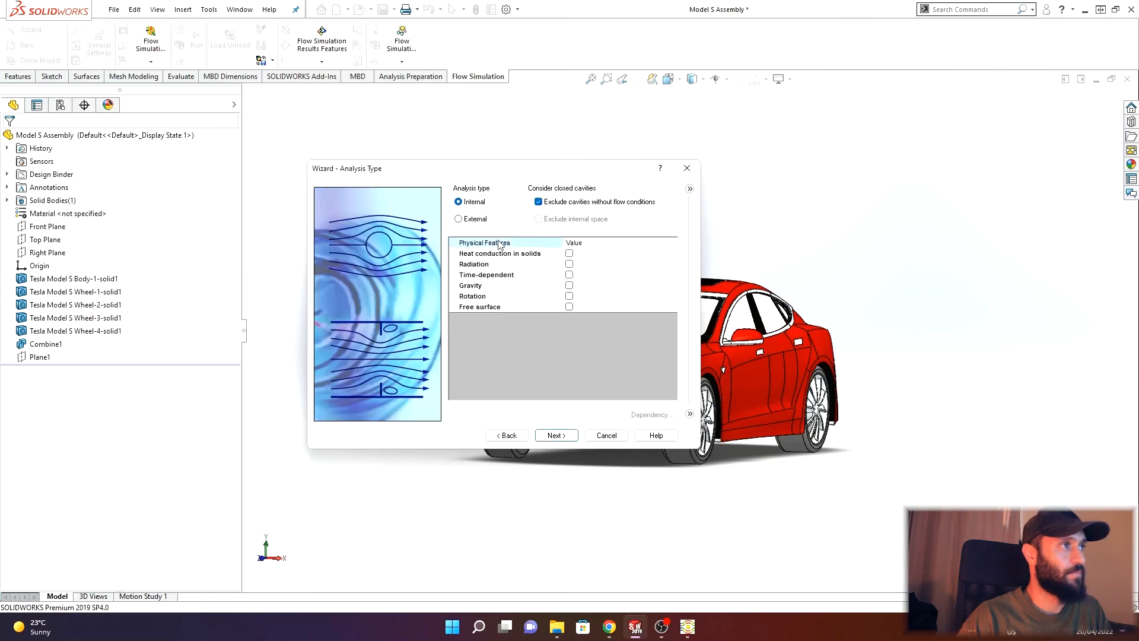
- Set the analysis type to External and enable Gravity as a physical feature
click(459, 220)
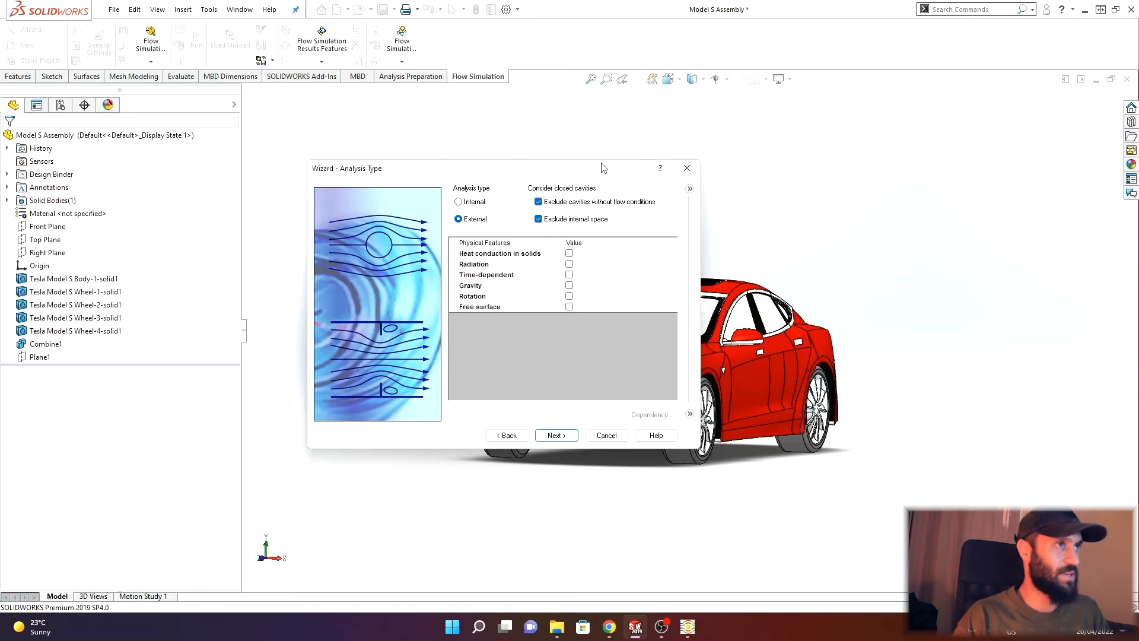
drag(602, 167, 515, 191)
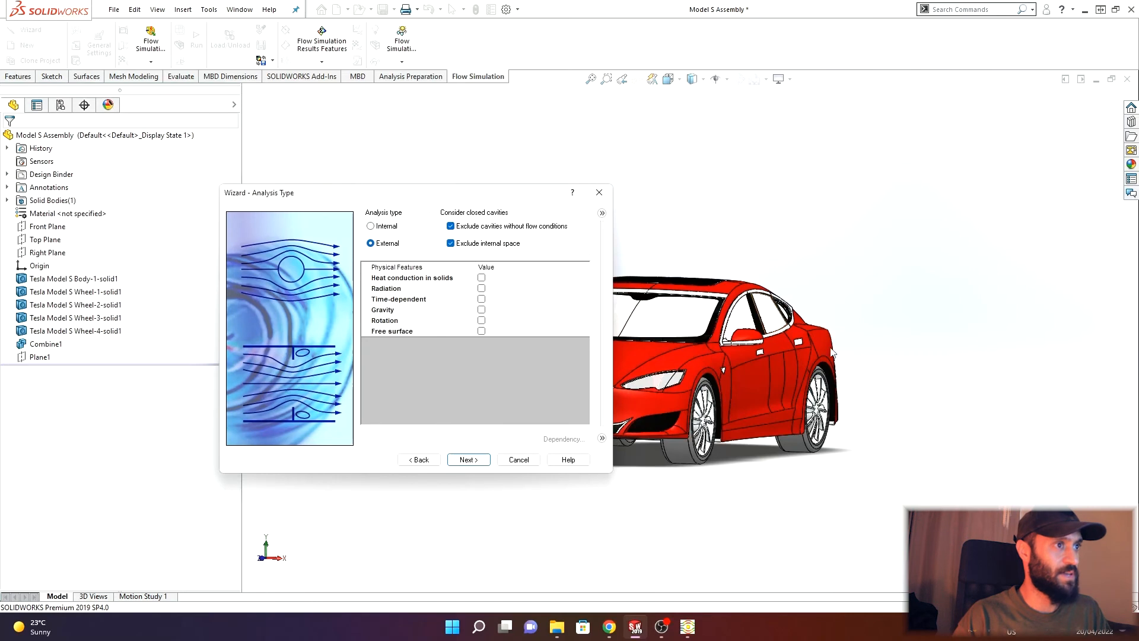
click(481, 310)
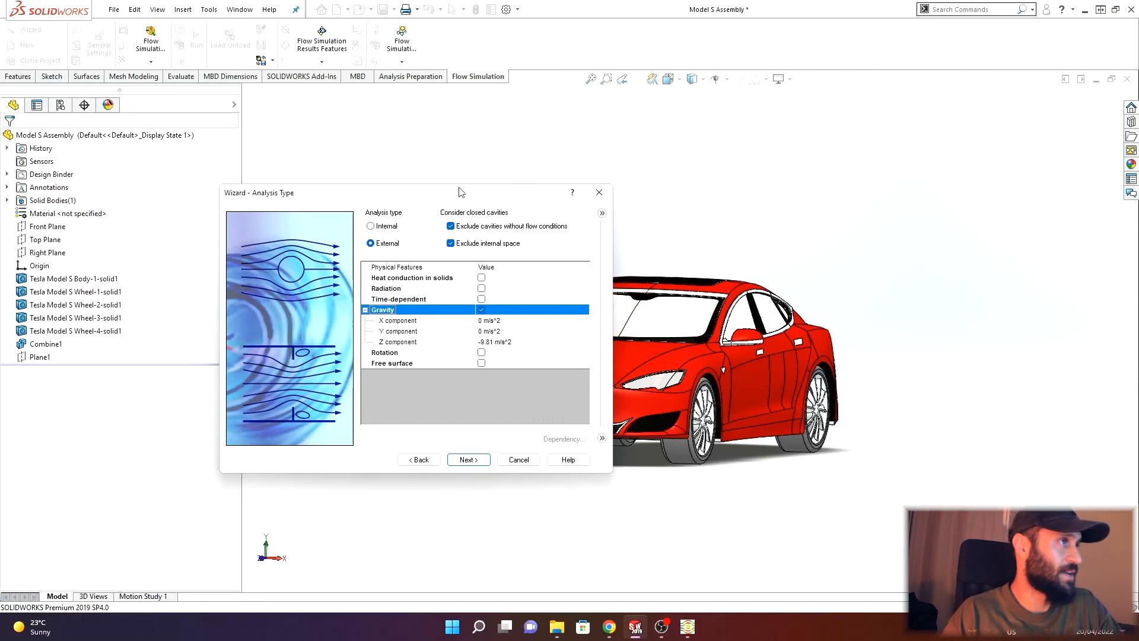
- Set the gravity Z component to 0 and the Y component to -9.81 m/s^2
drag(460, 192, 536, 115)
middle_drag(338, 478, 298, 492)
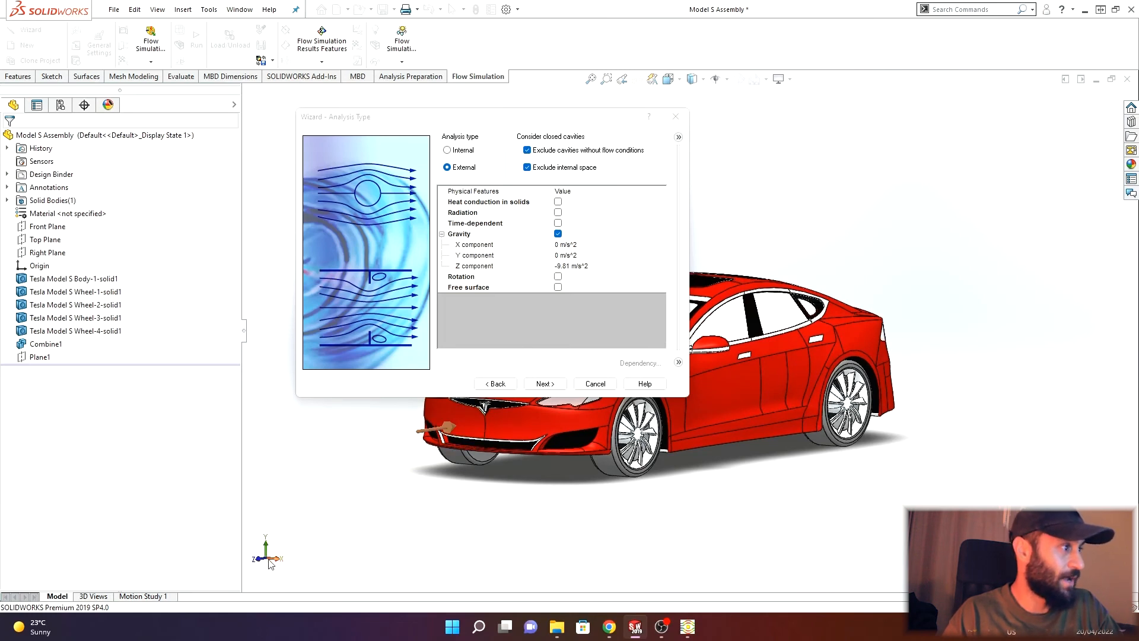
click(568, 266)
double_click(573, 265)
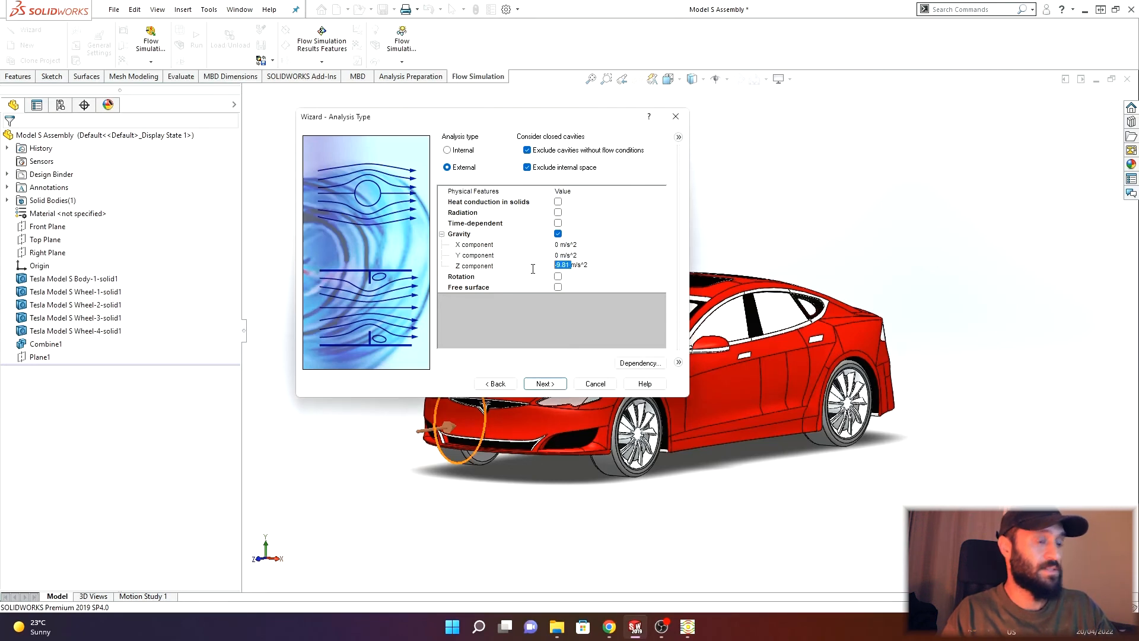
text(0)
click(556, 256)
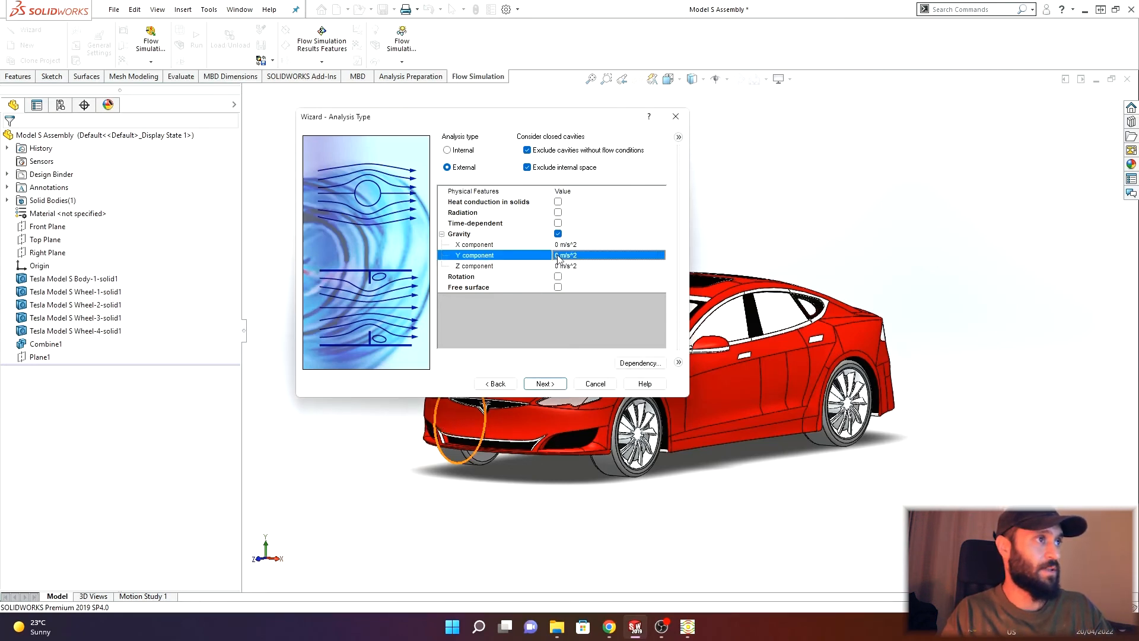
text(-9)
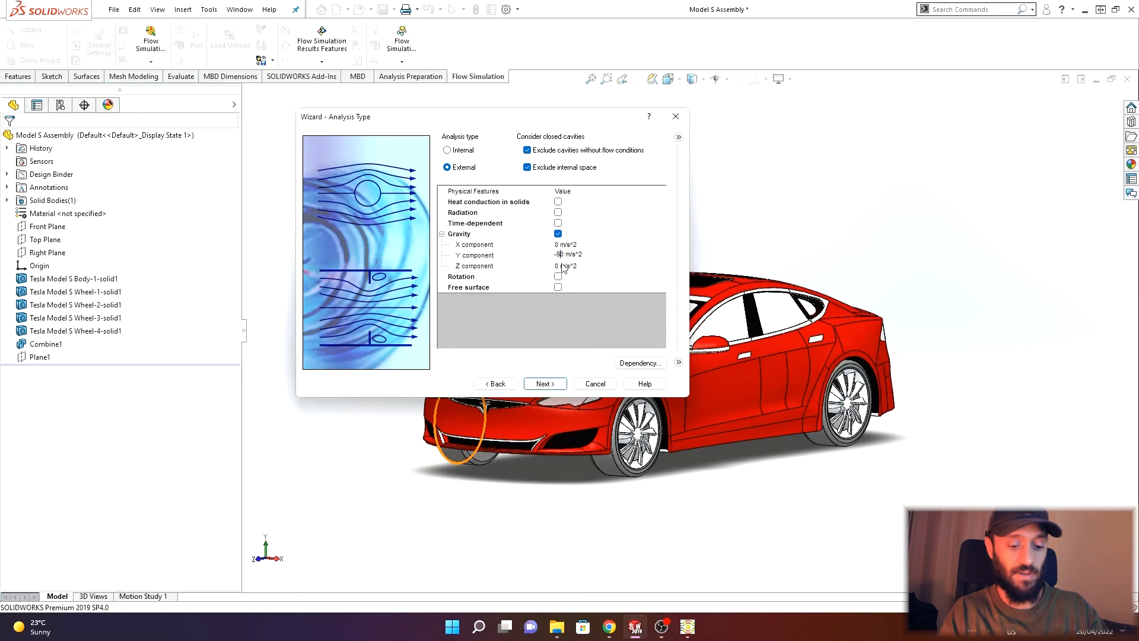
text(.81)
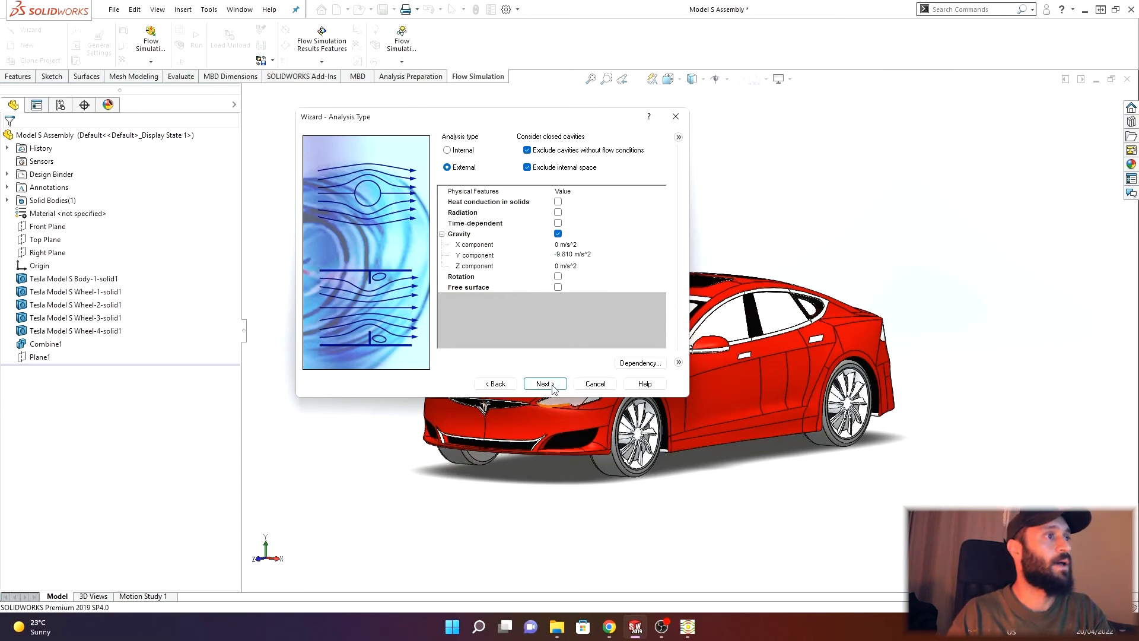
- Add Air from the pre-defined gases as the project fluid and keep the default wall conditions
click(544, 384)
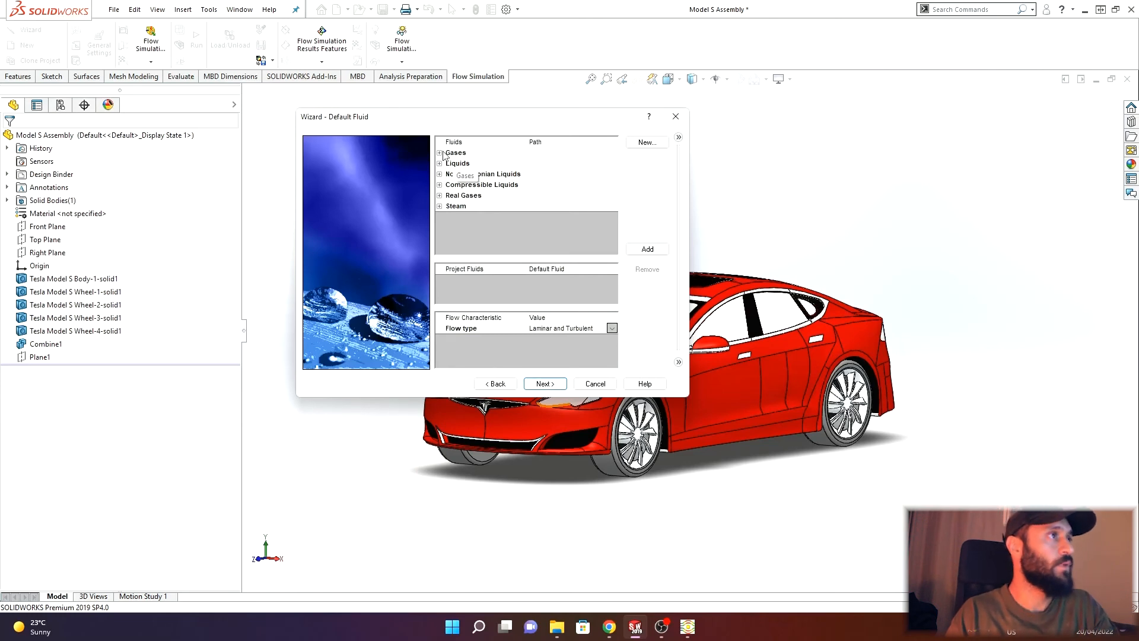
click(440, 154)
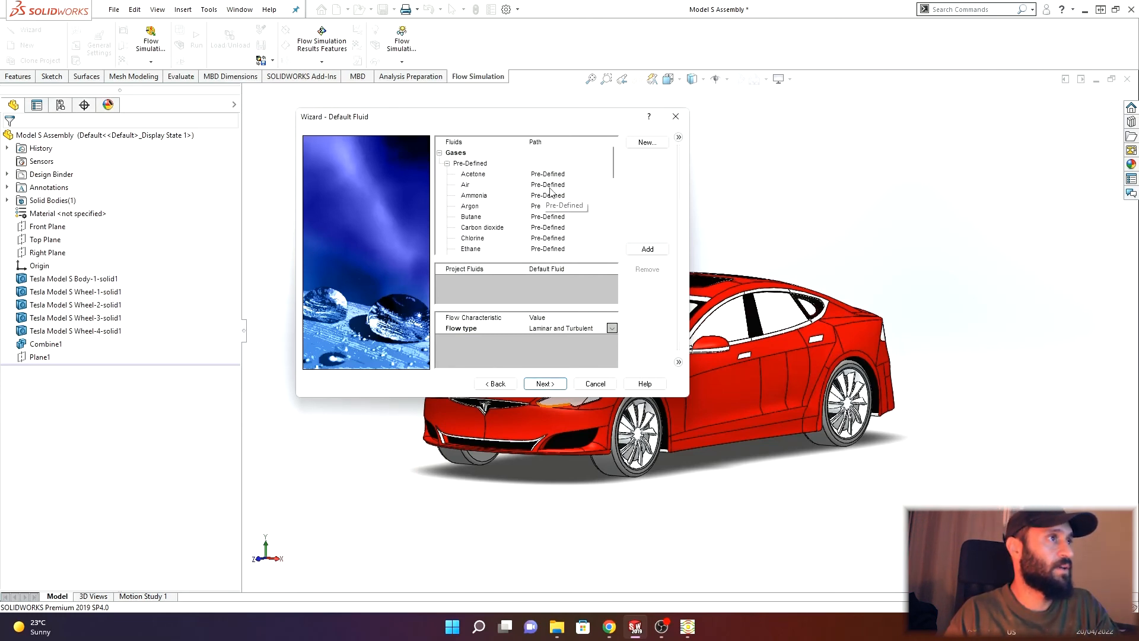
click(481, 187)
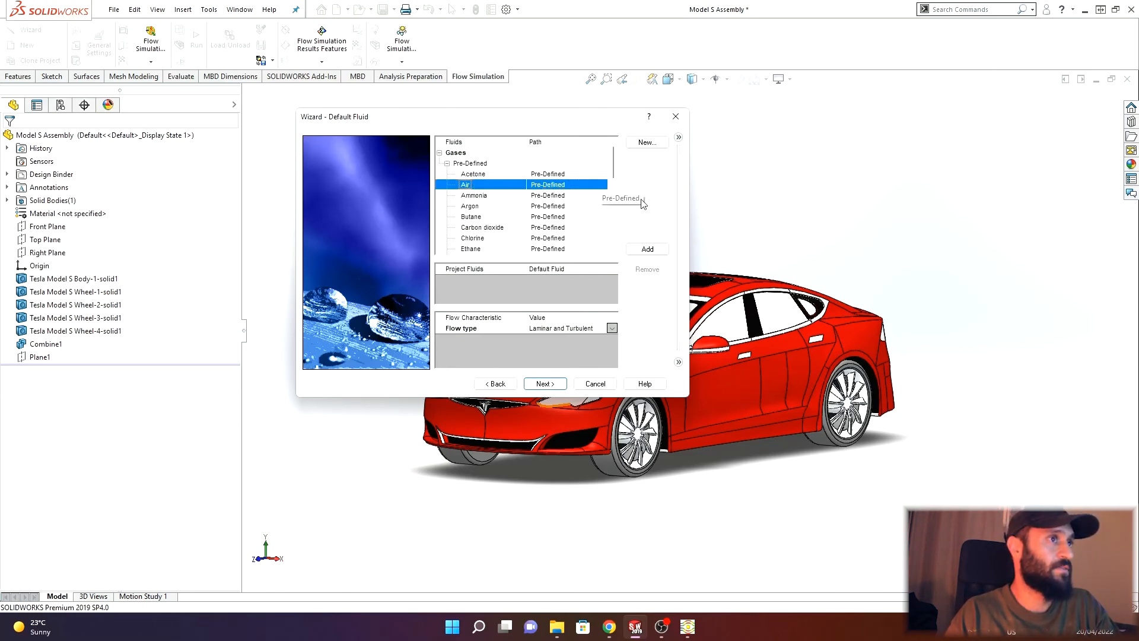
click(647, 249)
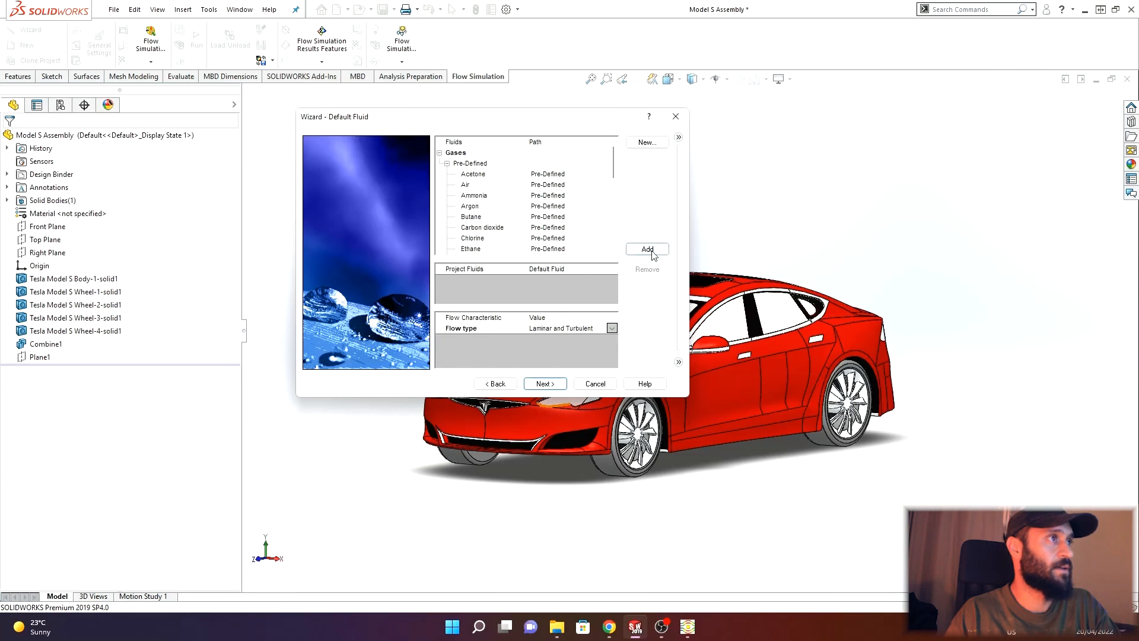
click(554, 385)
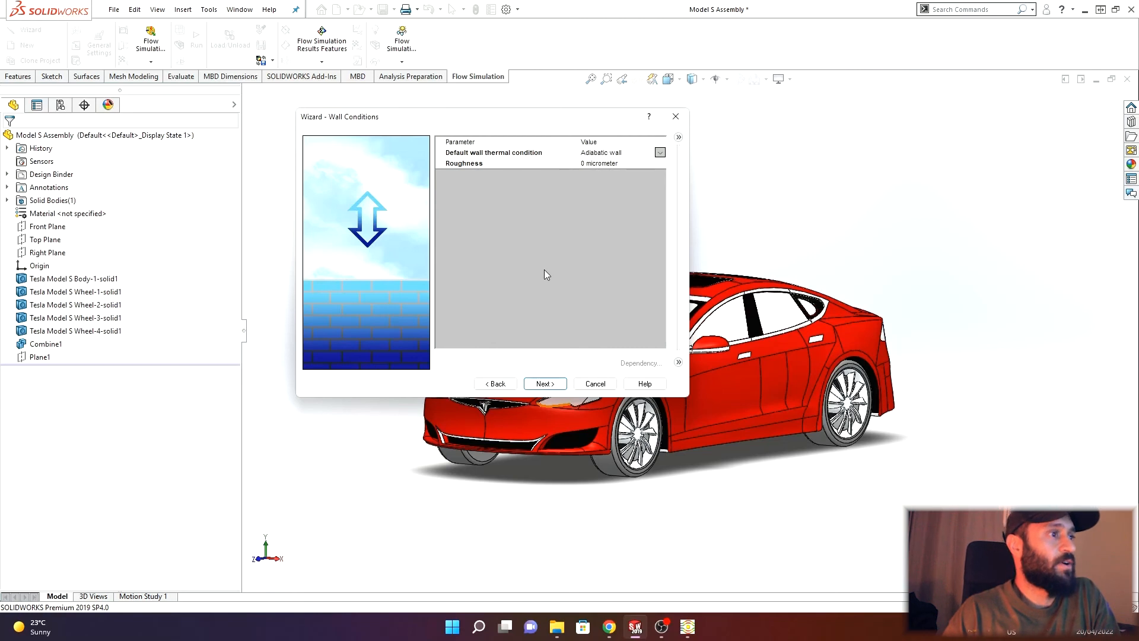
click(544, 383)
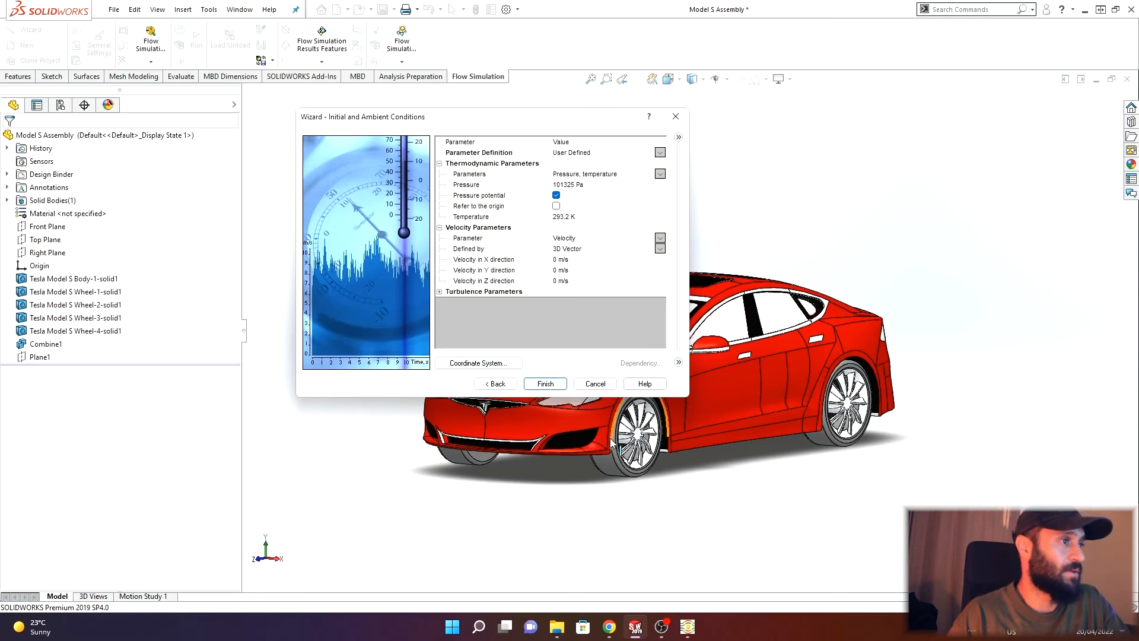
- Enter the incoming air velocity along the negative Z direction and finish the wizard
middle_drag(623, 416, 555, 445)
drag(585, 116, 527, 52)
middle_drag(399, 385, 208, 539)
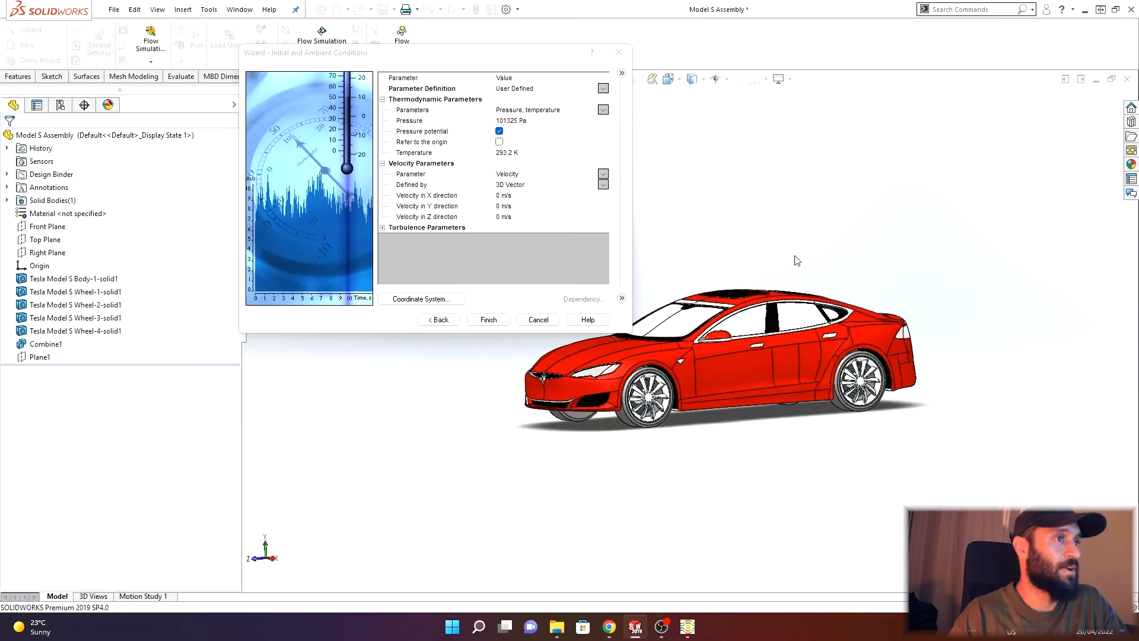
scroll(798, 261, down, 2)
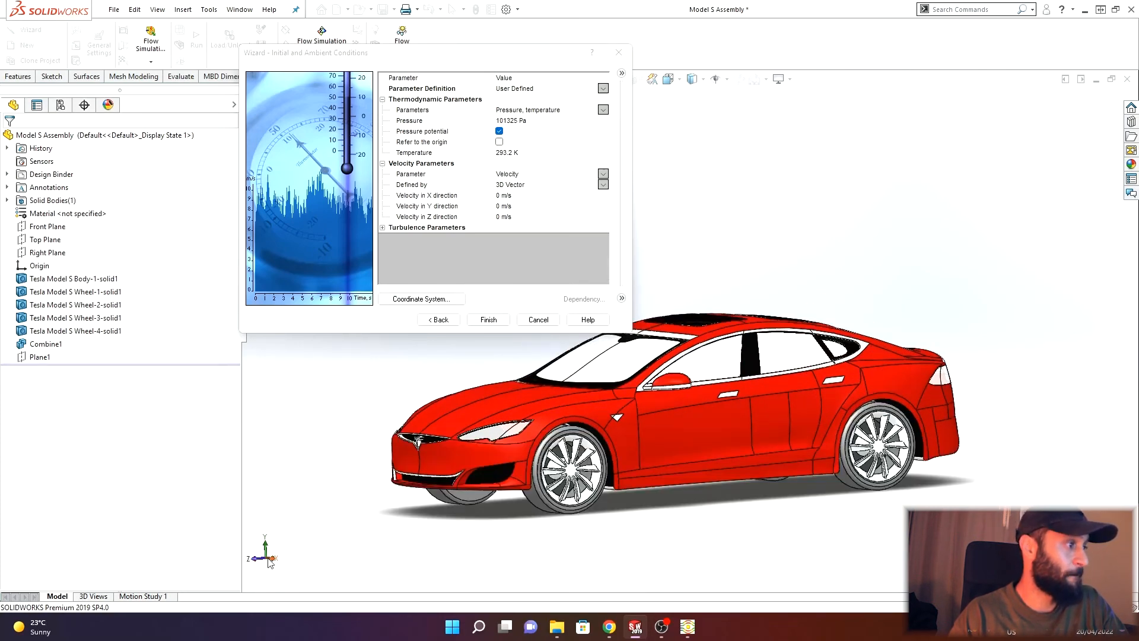
click(498, 218)
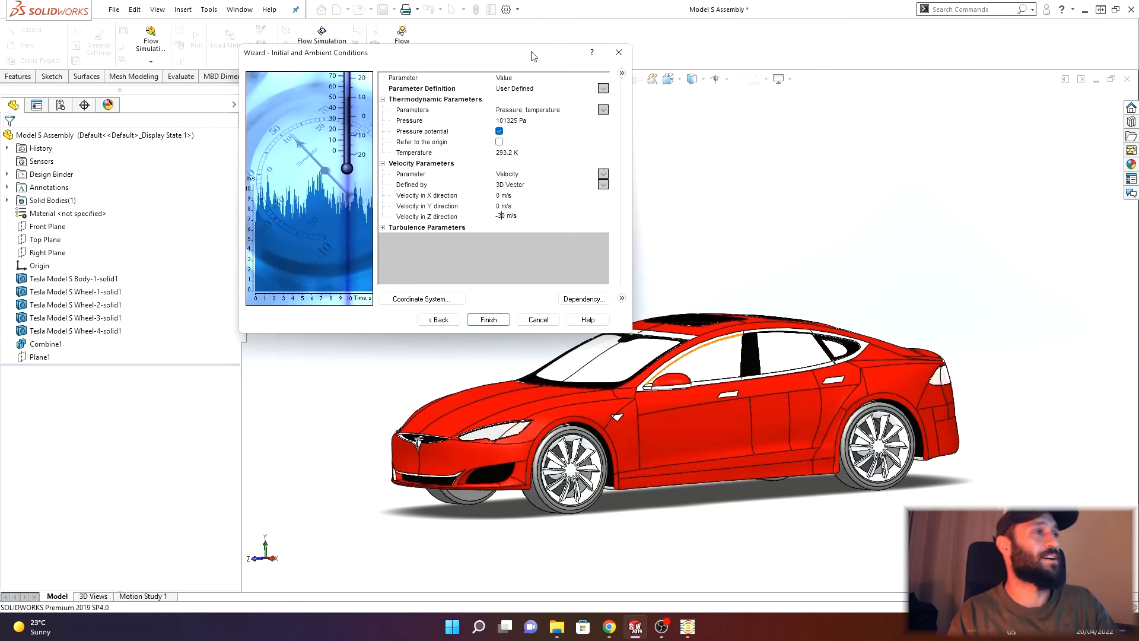
click(491, 321)
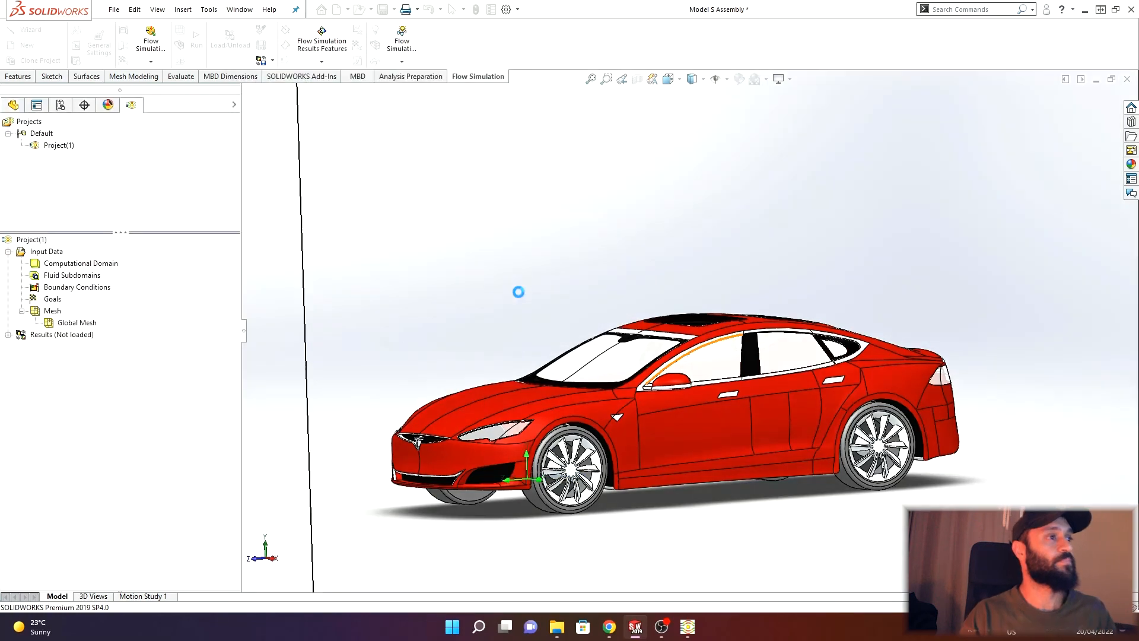
- Lower the computational domain's bottom boundary to the ground under the car's wheels in the front view
scroll(516, 281, up, 4)
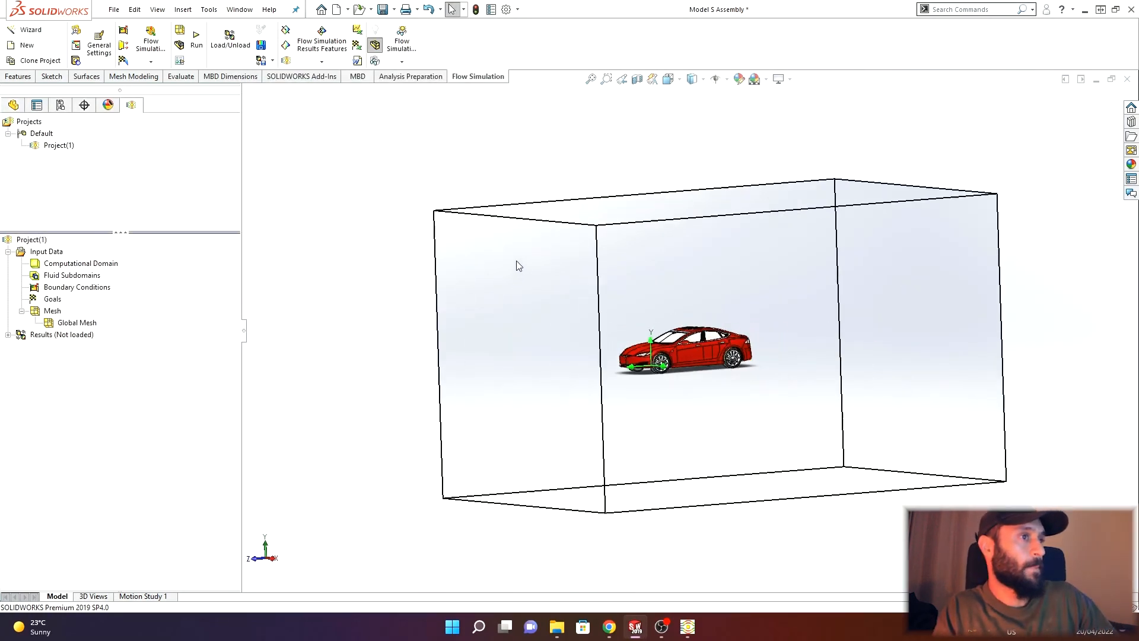
scroll(516, 267, up, 2)
middle_drag(517, 305, 557, 302)
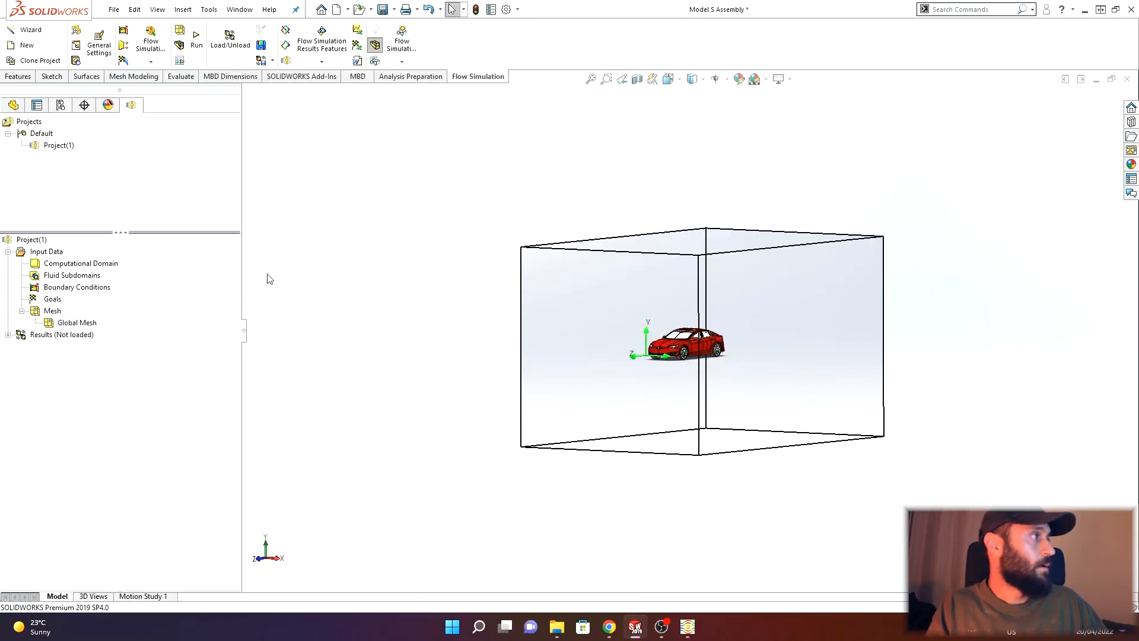
click(80, 263)
click(256, 560)
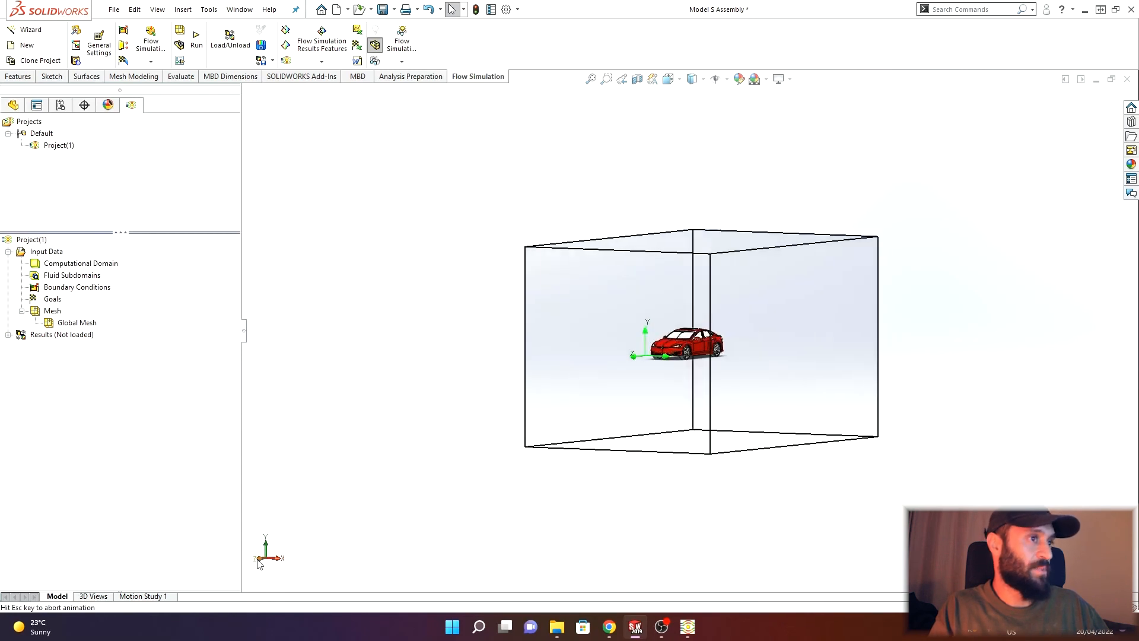
click(89, 264)
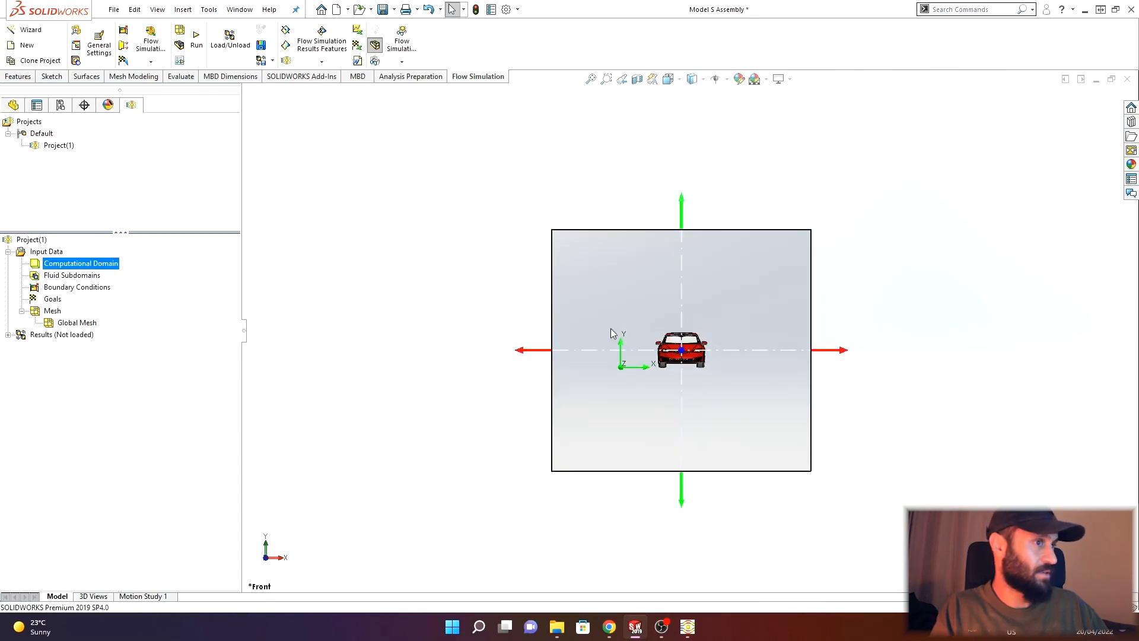
key(f)
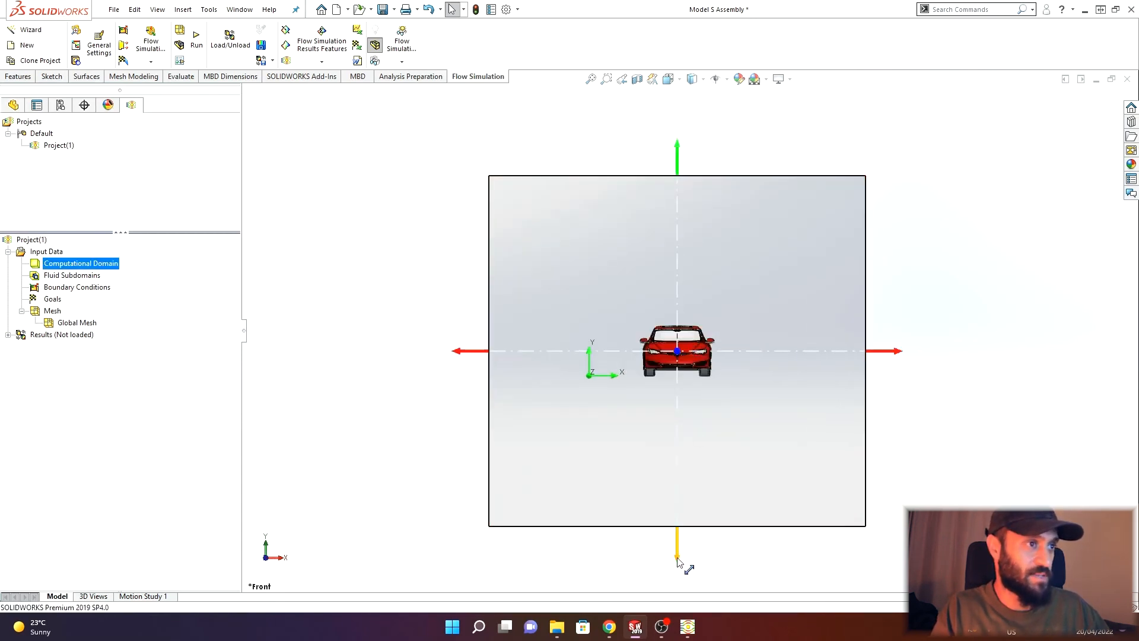
drag(685, 563, 652, 400)
scroll(691, 411, down, 5)
click(473, 493)
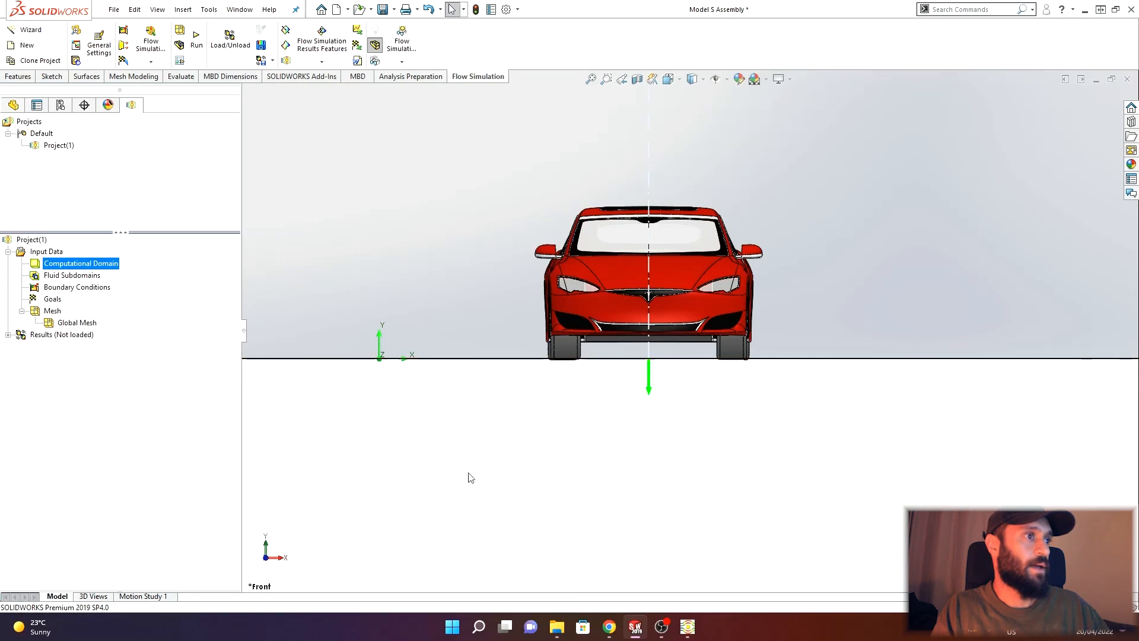
- Drag the domain's left and top boundaries closer to the car in the front view
scroll(469, 473, up, 6)
drag(450, 237, 550, 237)
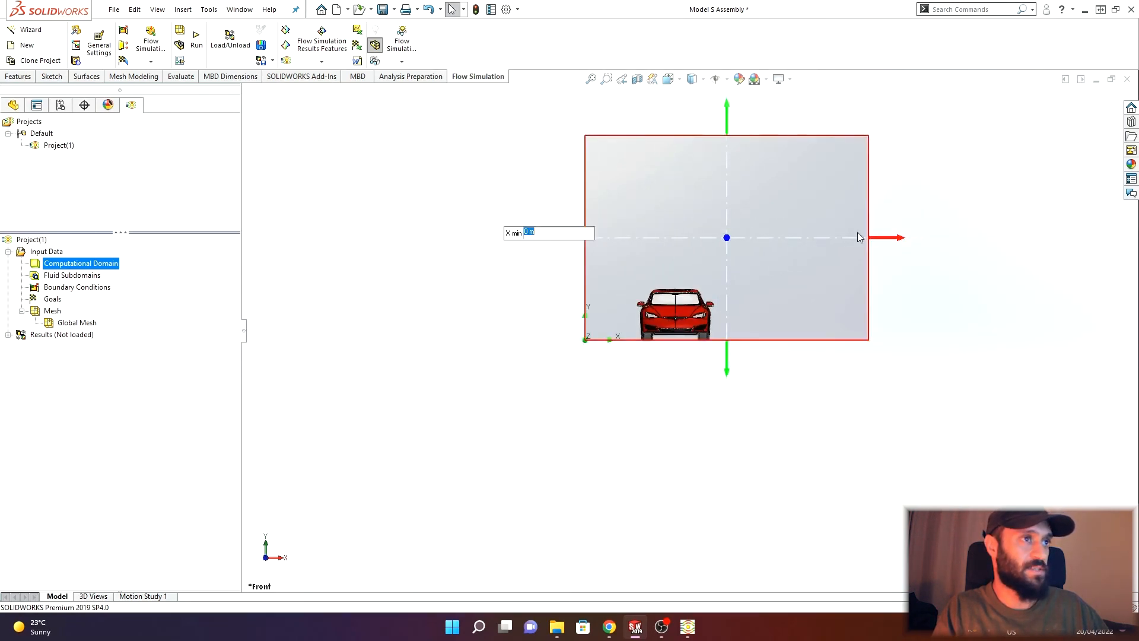
drag(737, 114, 707, 233)
scroll(653, 269, down, 3)
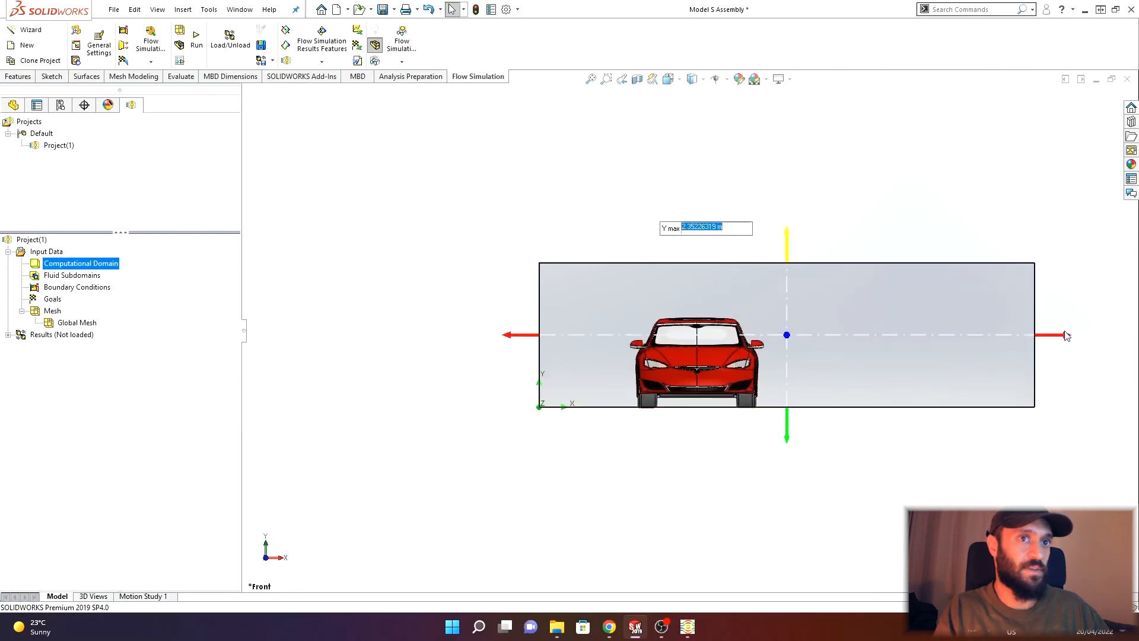
- Set the domain's right boundary to about 5.1 m and raise its top boundary slightly
drag(1066, 335, 888, 342)
scroll(741, 283, down, 2)
drag(940, 374, 851, 381)
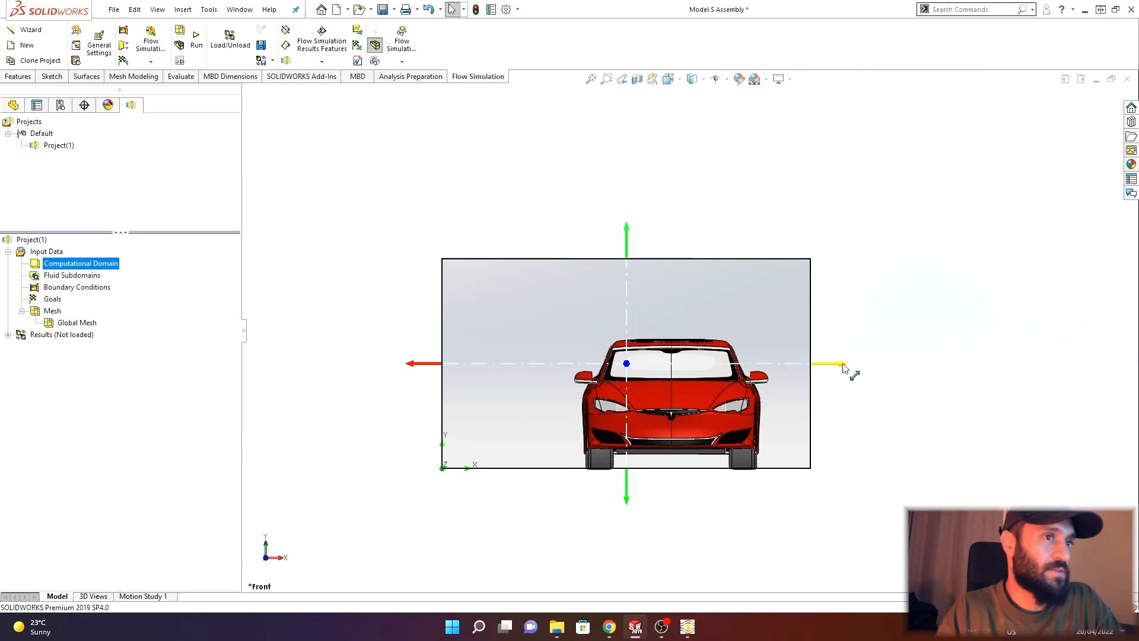
drag(846, 366, 938, 364)
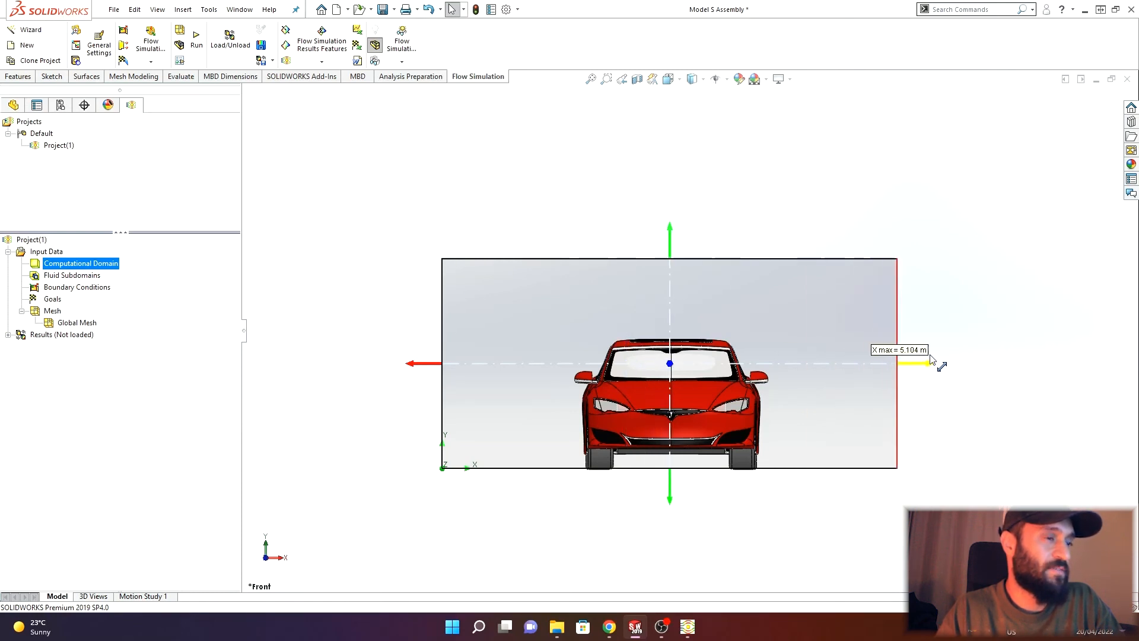
click(886, 350)
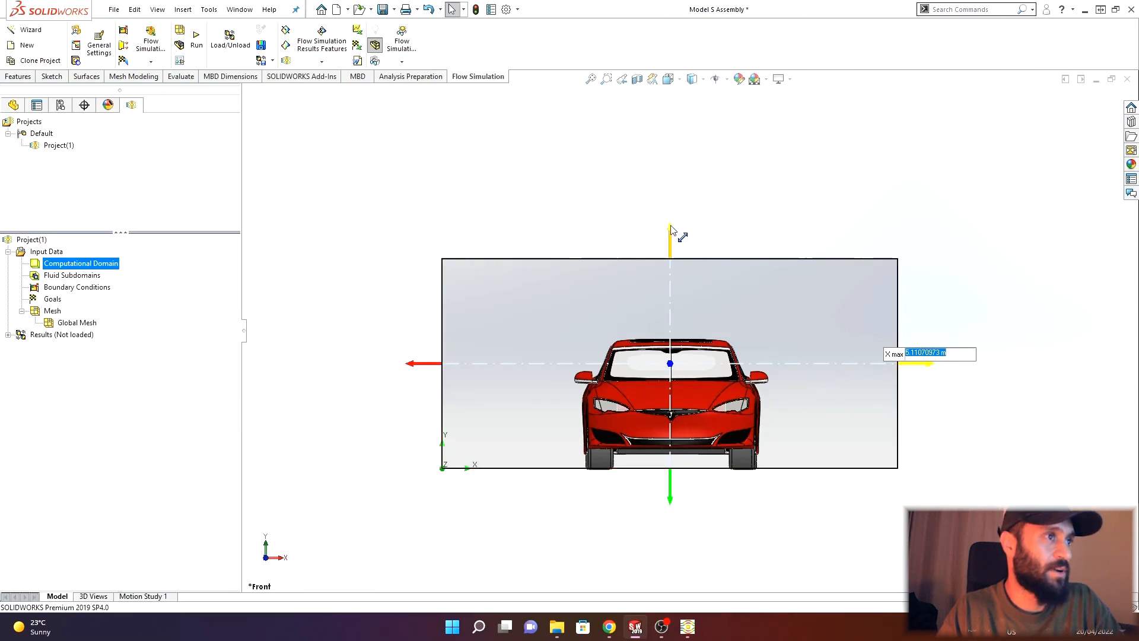
drag(673, 239, 679, 211)
drag(935, 364, 959, 358)
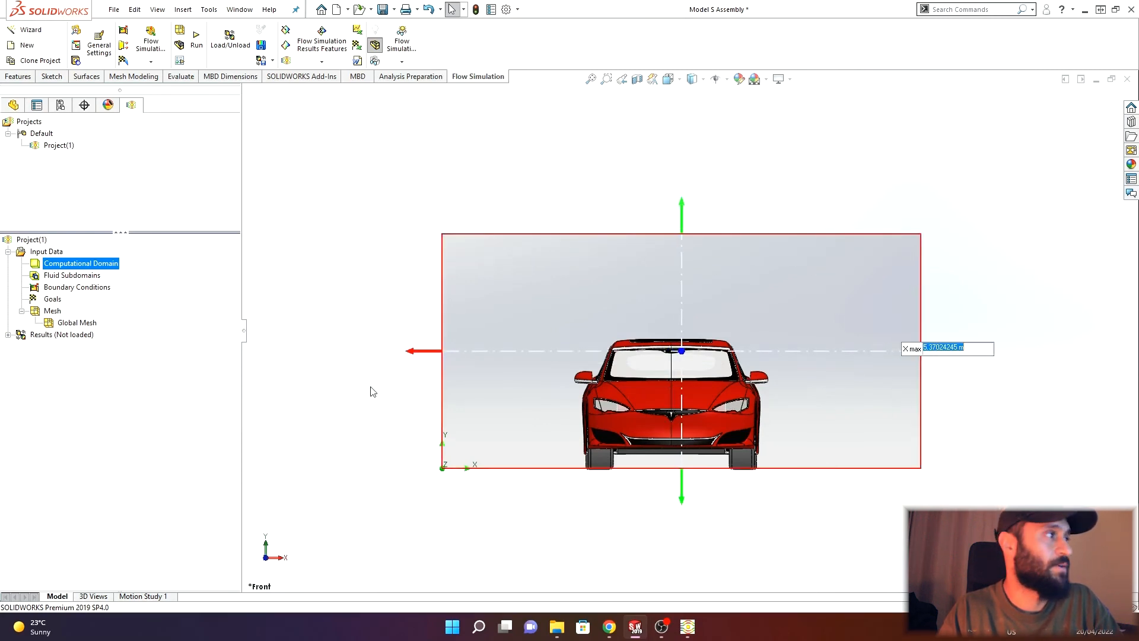
- Shorten the domain's front and rear boundaries along Z in the side view
click(279, 560)
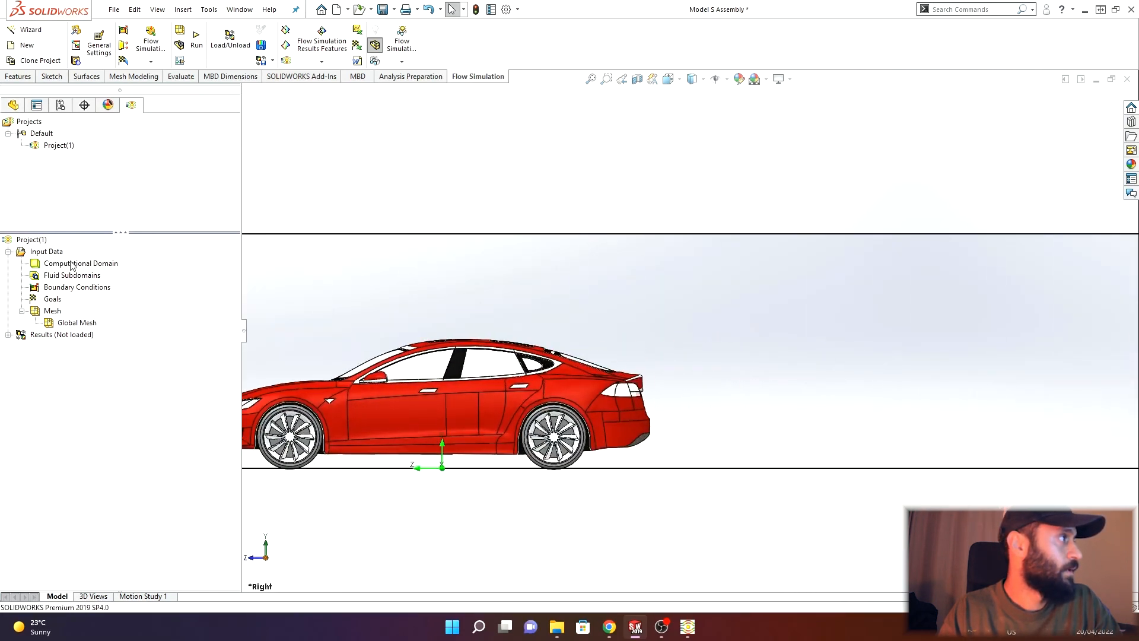
drag(360, 343, 436, 338)
mouse_move(923, 337)
drag(923, 337, 797, 350)
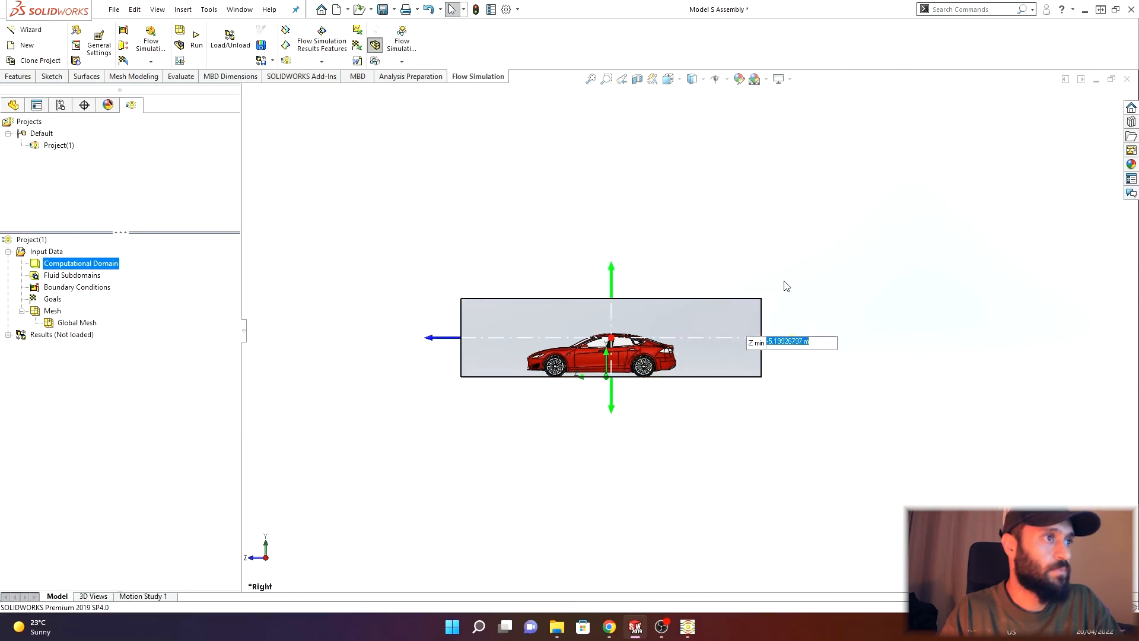
click(774, 225)
scroll(474, 240, up, 1)
scroll(461, 246, down, 1)
middle_drag(461, 246, 564, 257)
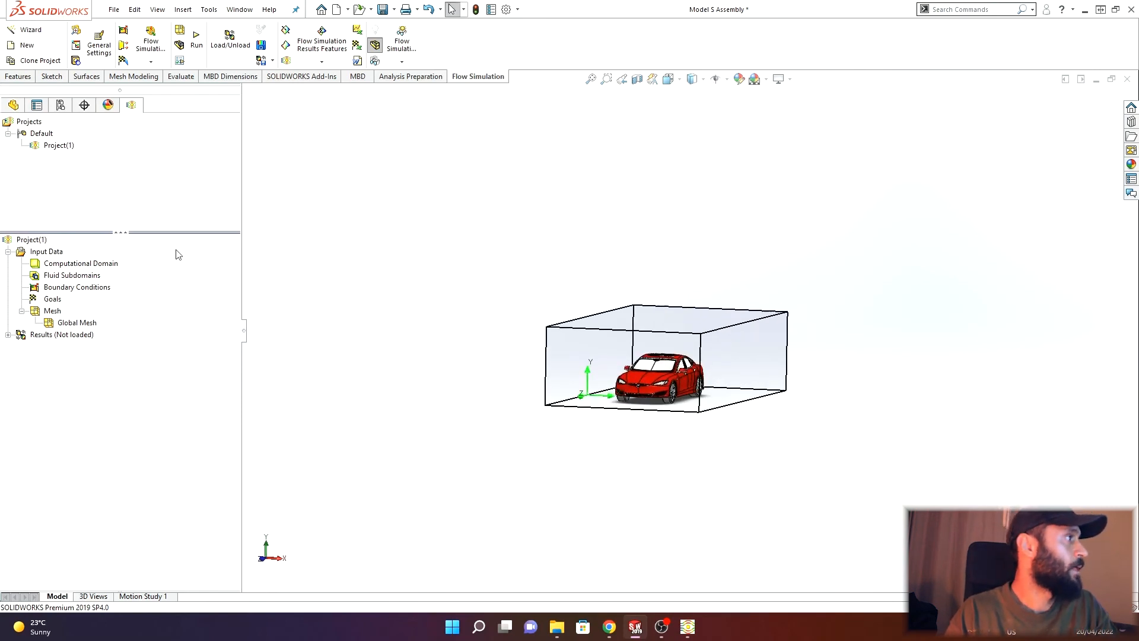
- Insert global goals and check the maximum Velocity (X), Velocity (Y) and Velocity (Z) goals
right_click(53, 300)
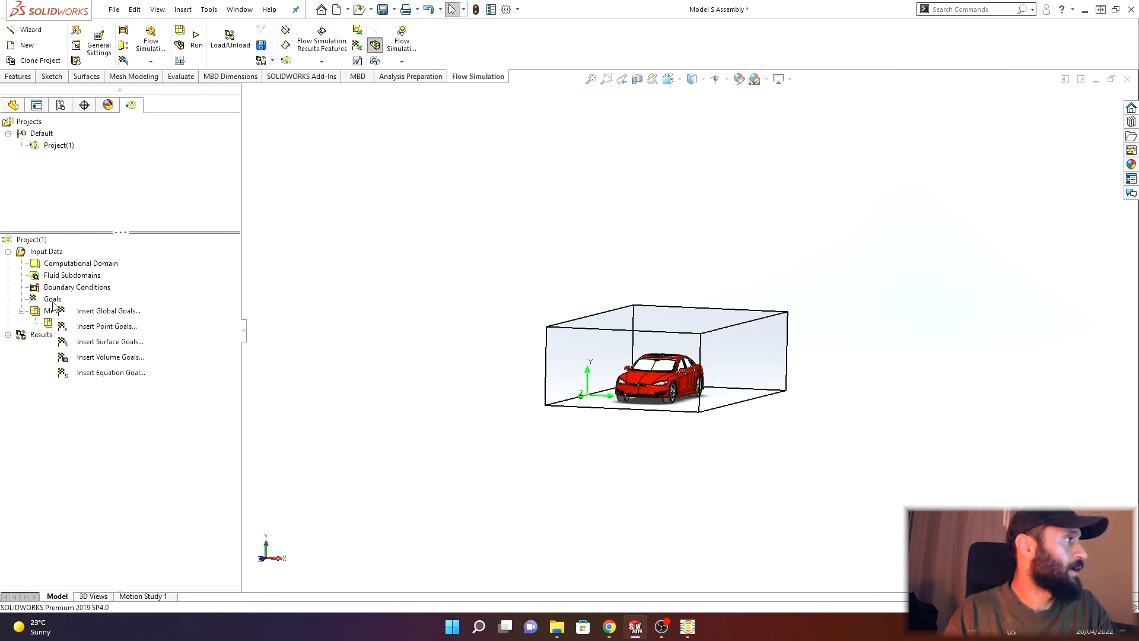
click(104, 311)
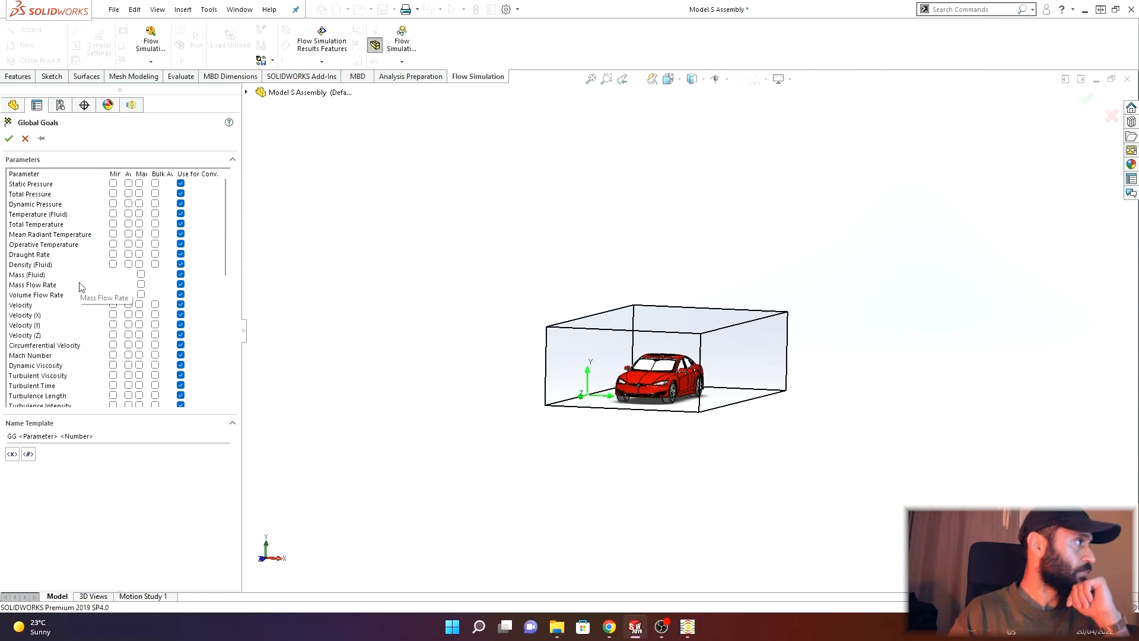
click(139, 314)
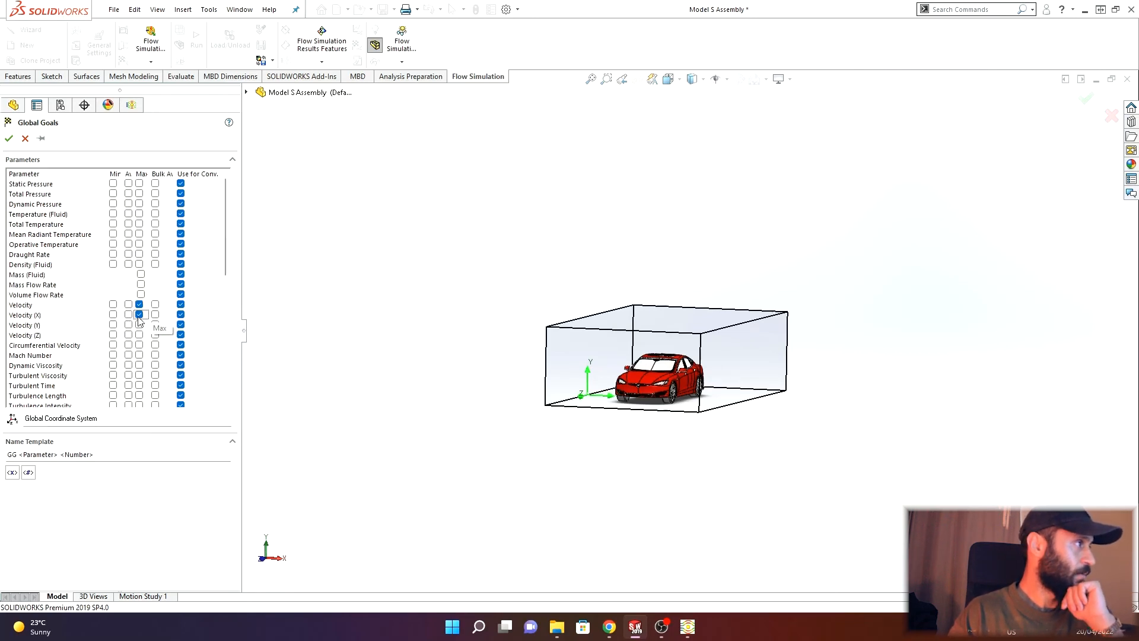
click(139, 334)
click(140, 323)
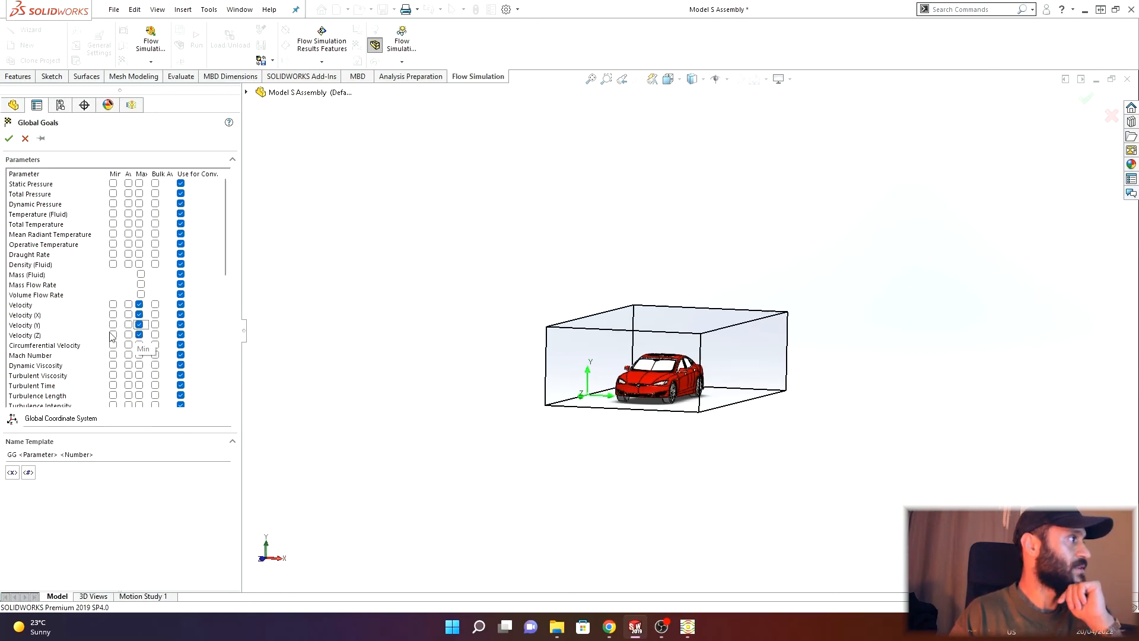
- Add maximum Force, Force (X), Force (Y) and Force (Z) global goals
scroll(74, 306, down, 2)
scroll(74, 305, down, 4)
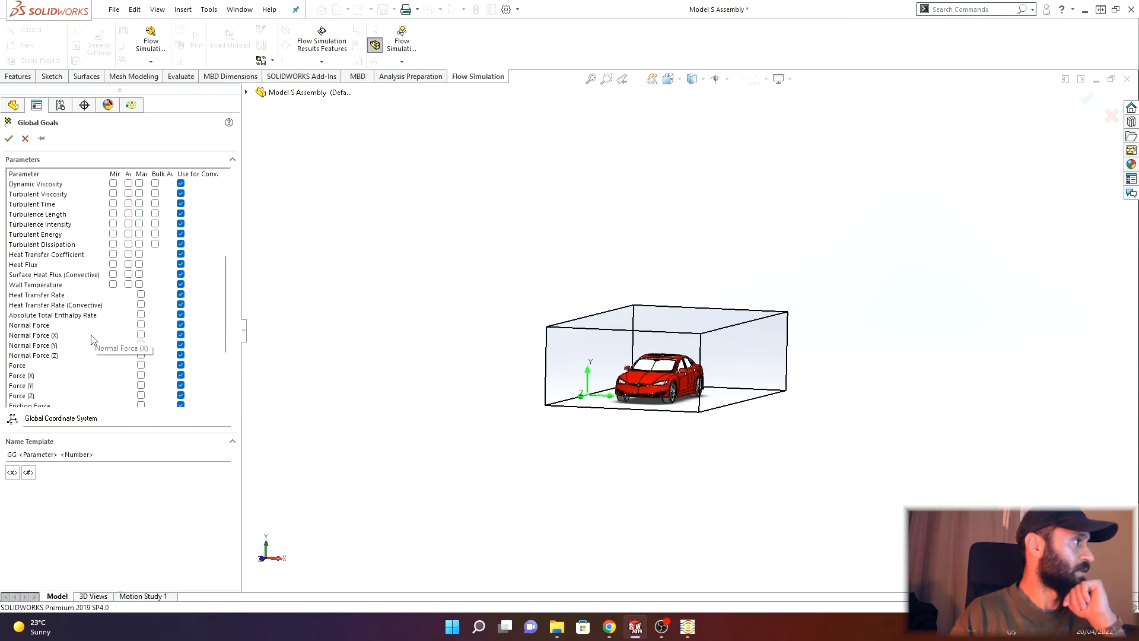
scroll(76, 323, down, 1)
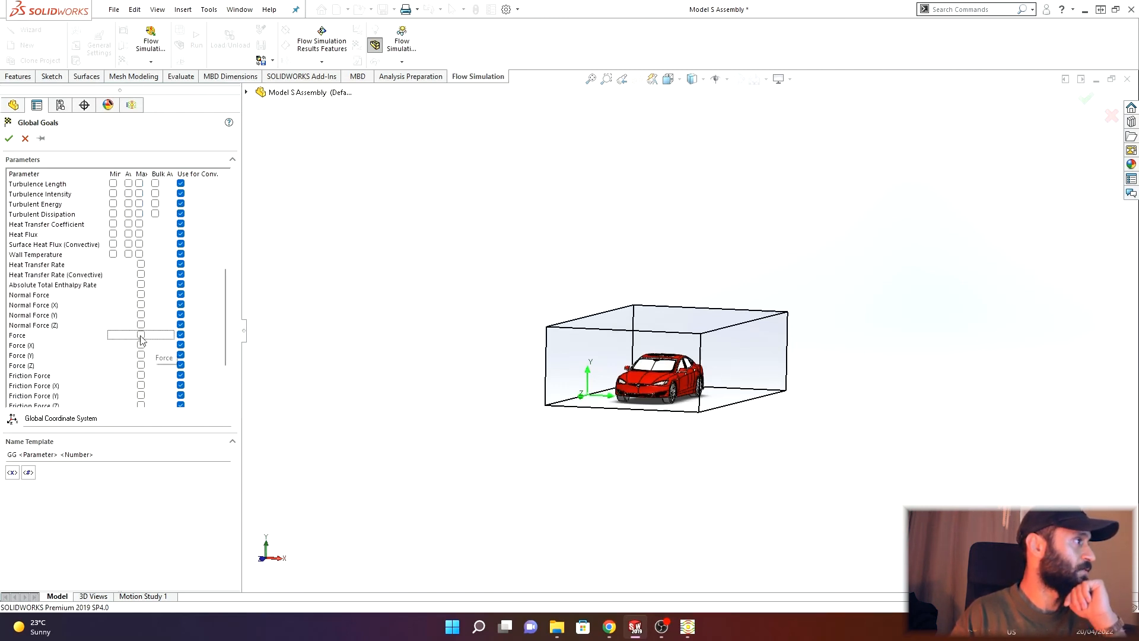
click(141, 334)
click(140, 344)
click(140, 354)
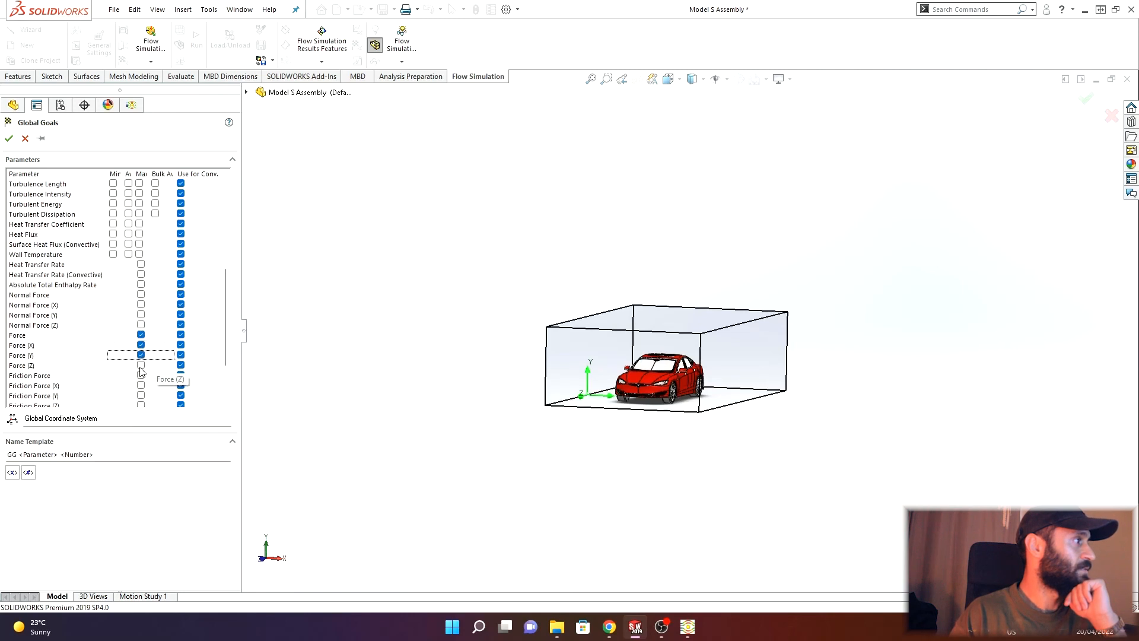
click(140, 366)
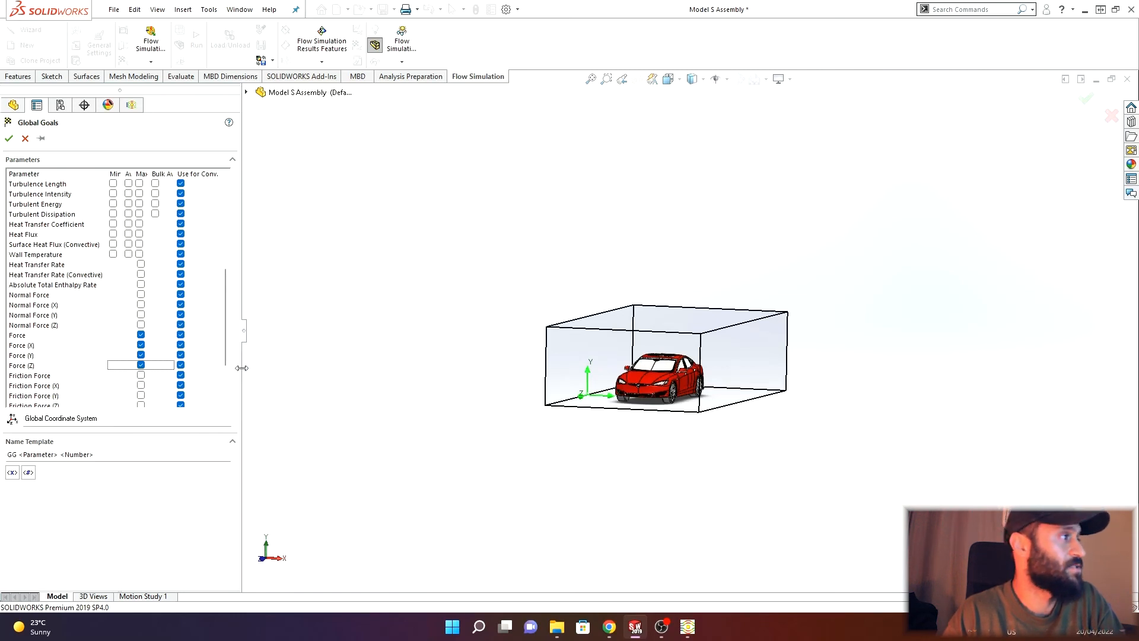
- Check the maximum Friction Force and Total Pressure goals and accept the global goals
scroll(142, 279, down, 1)
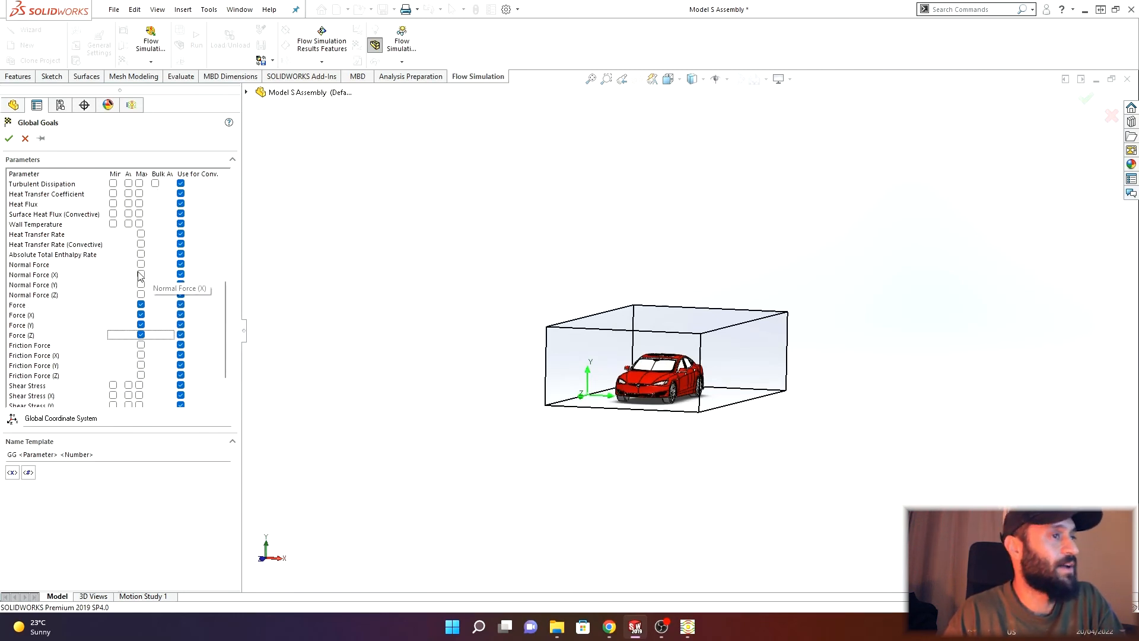
scroll(141, 308, down, 2)
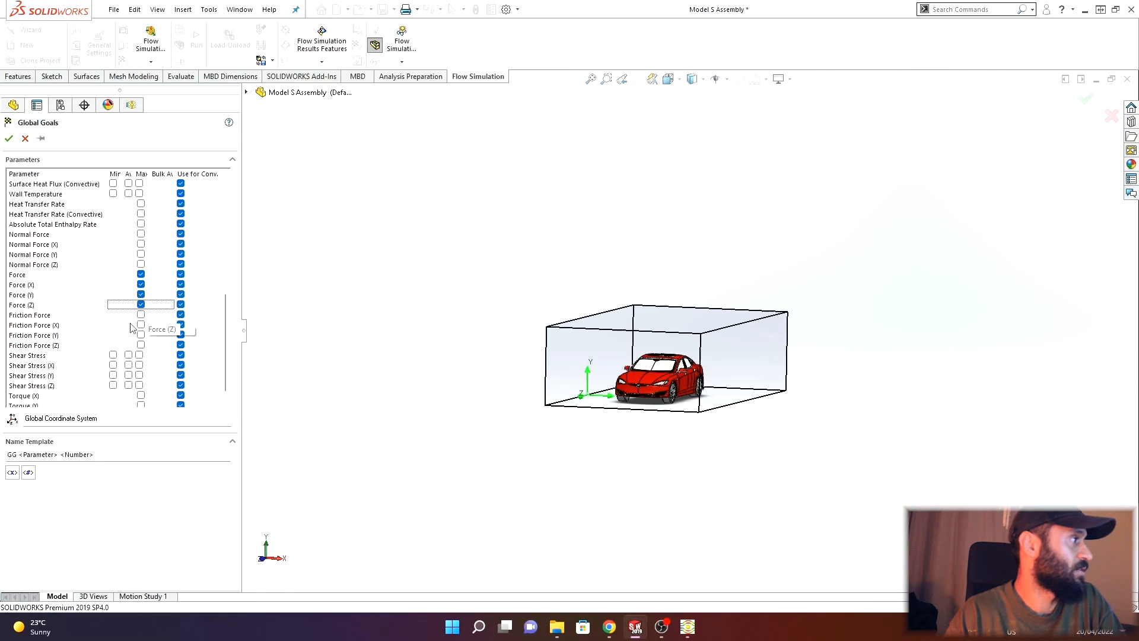
scroll(124, 345, up, 1)
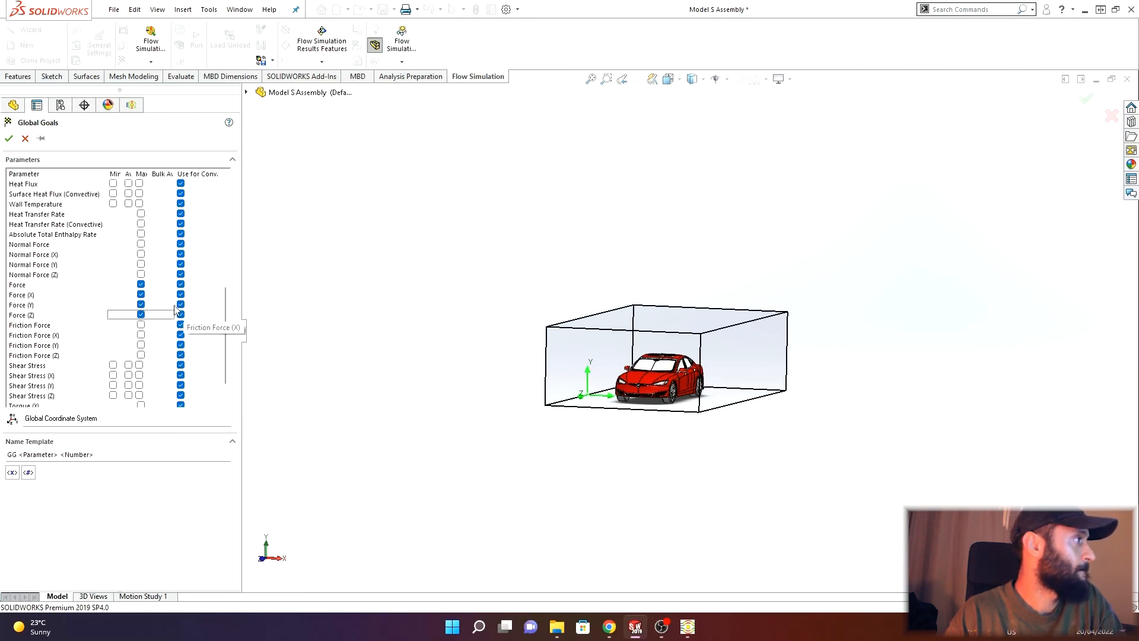
click(141, 324)
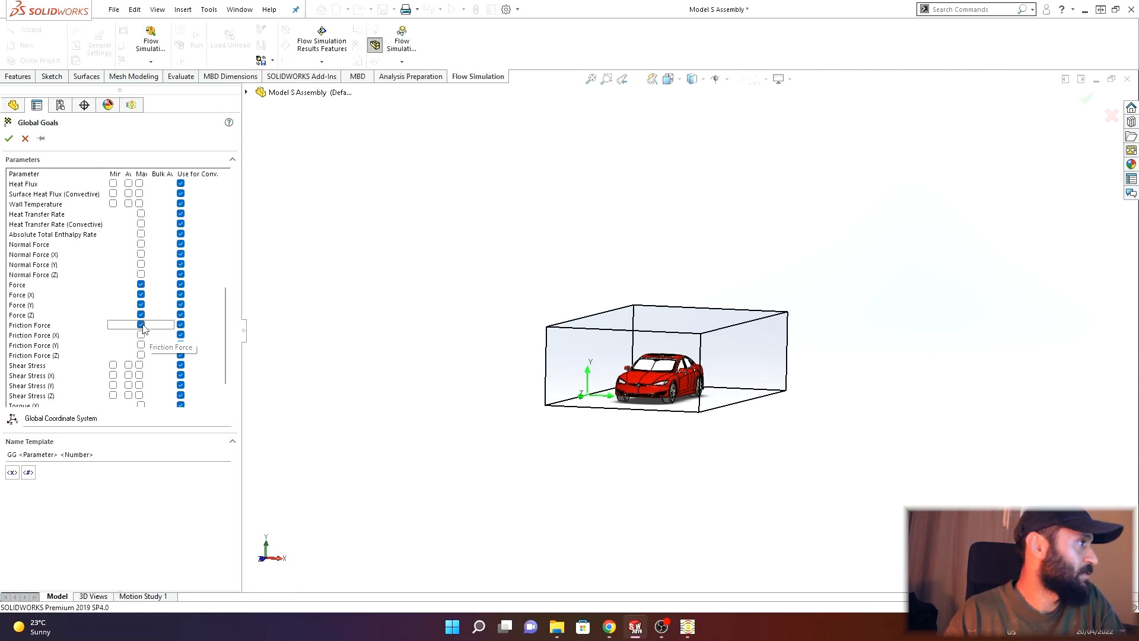
scroll(90, 344, down, 1)
scroll(91, 341, up, 5)
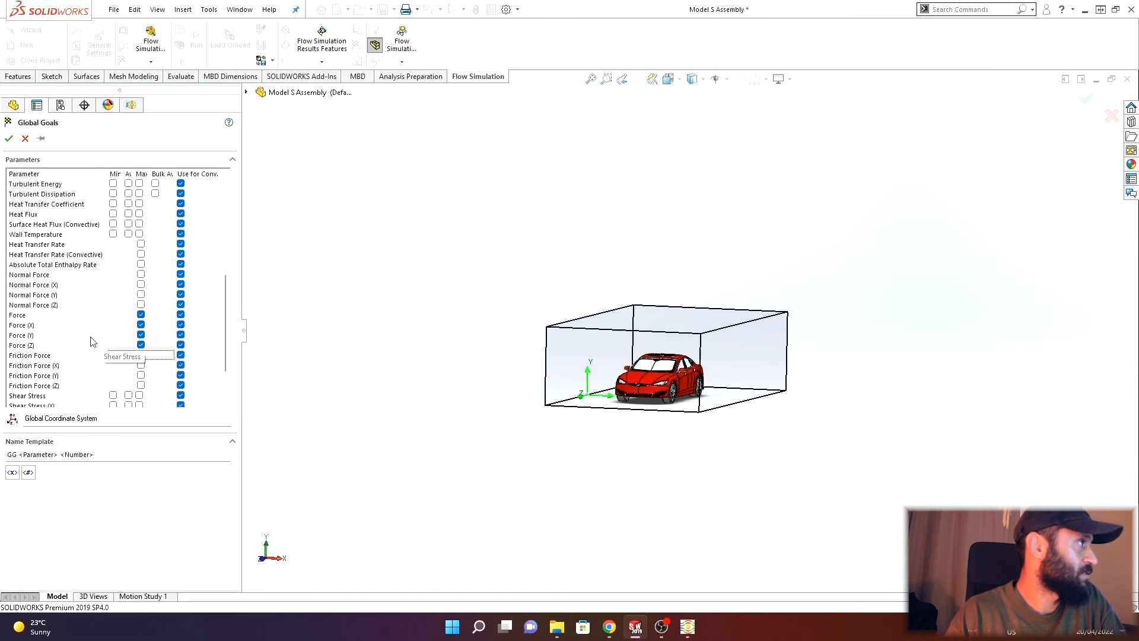
scroll(93, 337, up, 3)
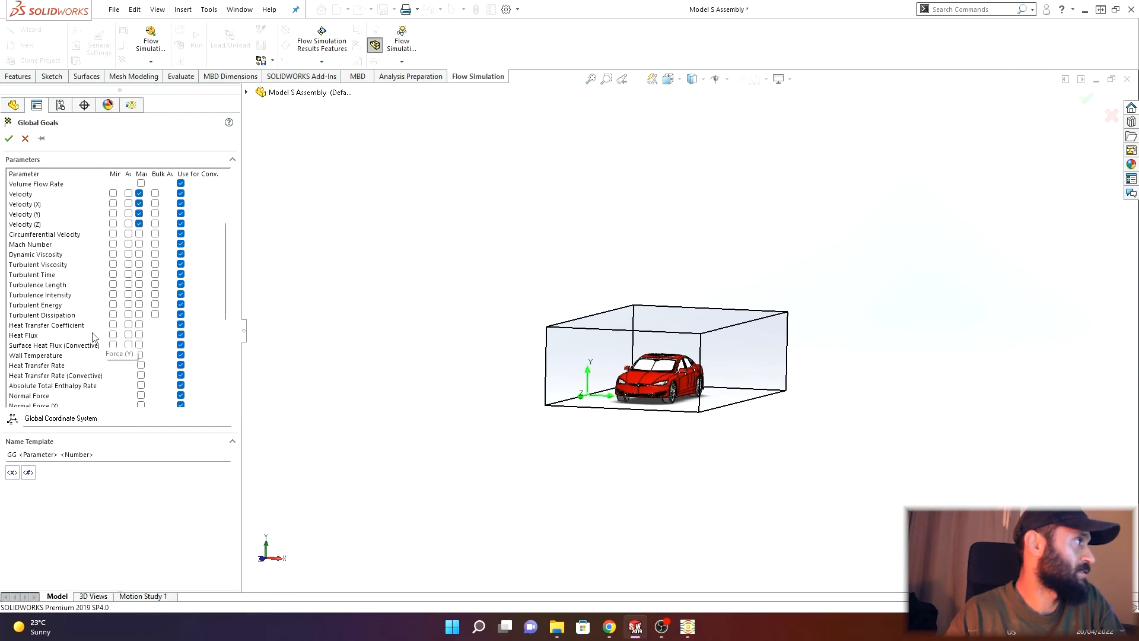
scroll(92, 337, up, 1)
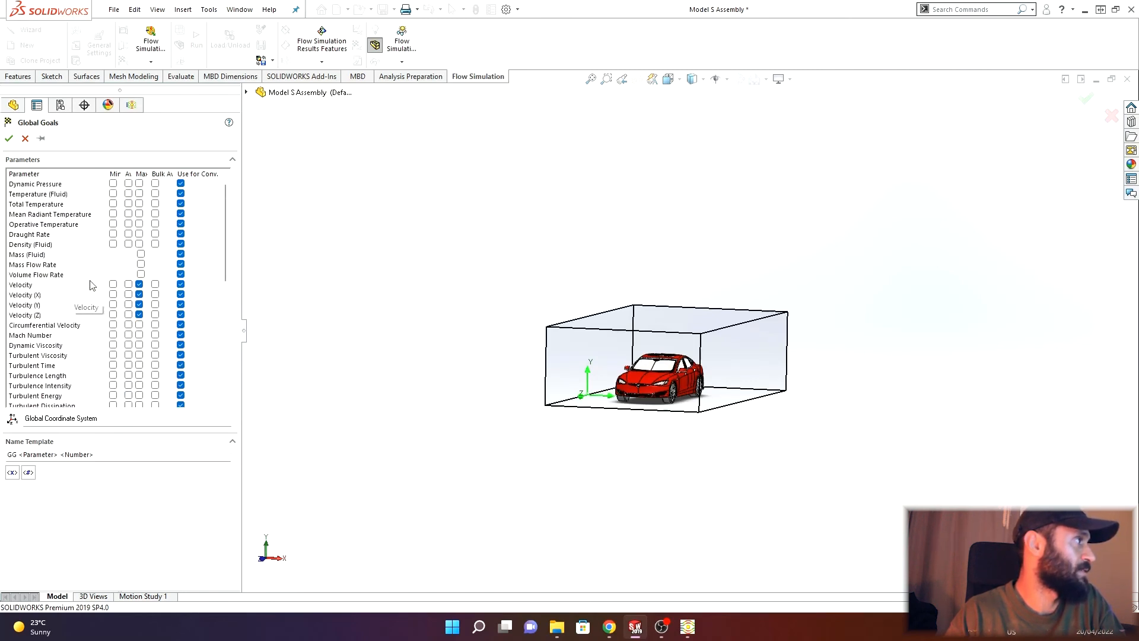
scroll(110, 282, up, 1)
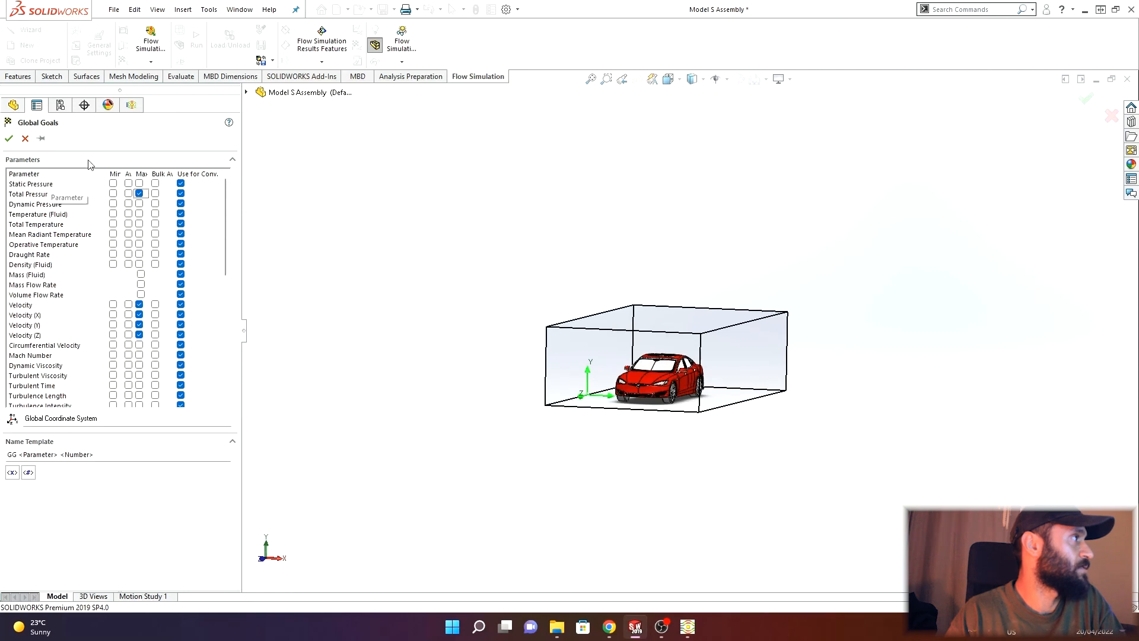
click(9, 139)
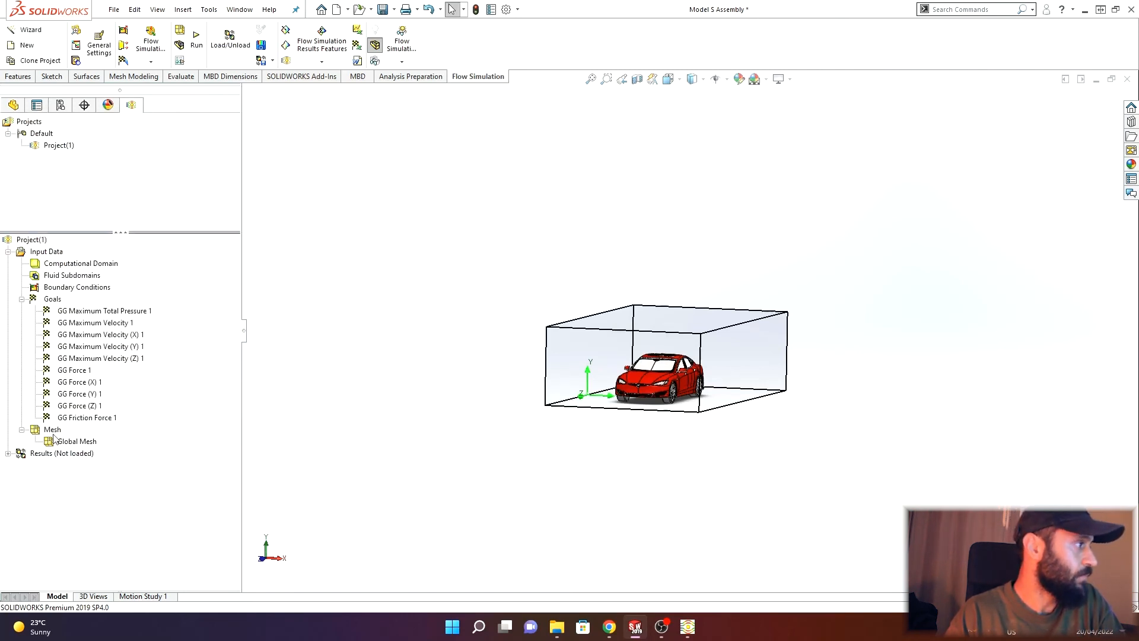
- Edit the global mesh and raise the automatic refinement level to 7
scroll(740, 358, down, 5)
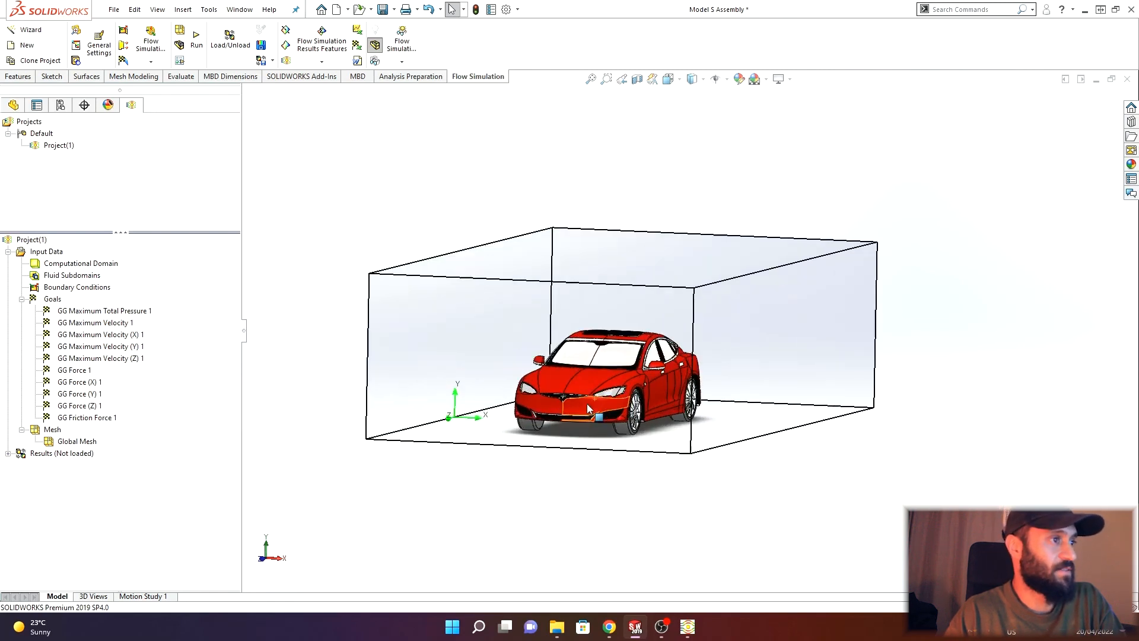
scroll(587, 409, down, 1)
mouse_move(588, 408)
middle_down()
mouse_move(560, 419)
mouse_move(590, 405)
middle_up()
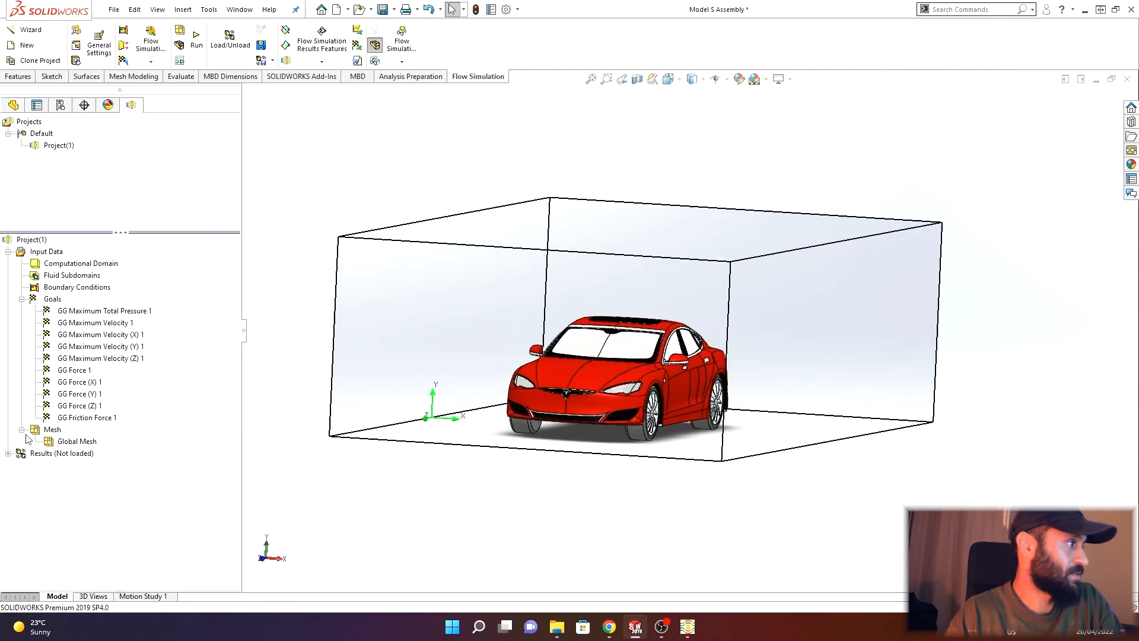
right_click(74, 439)
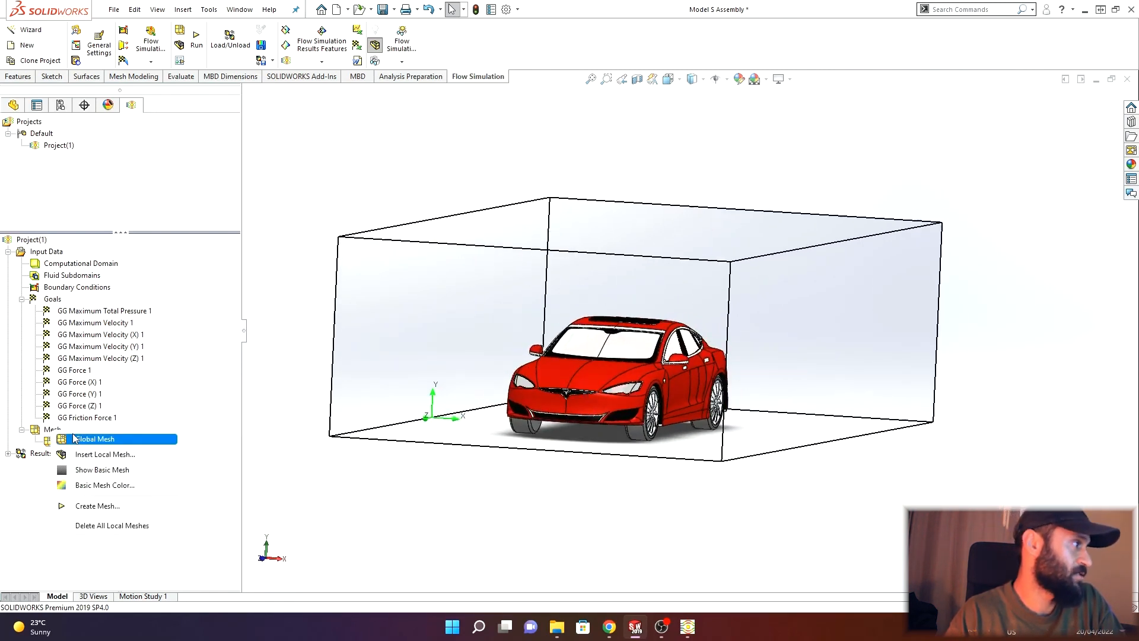
click(86, 439)
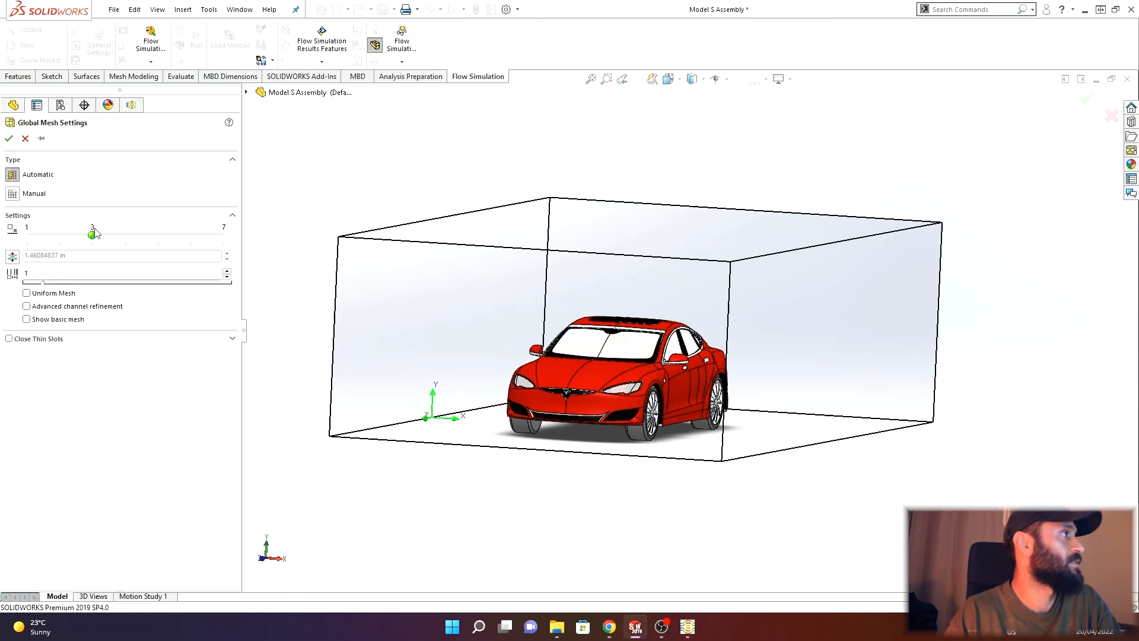
drag(106, 237, 226, 237)
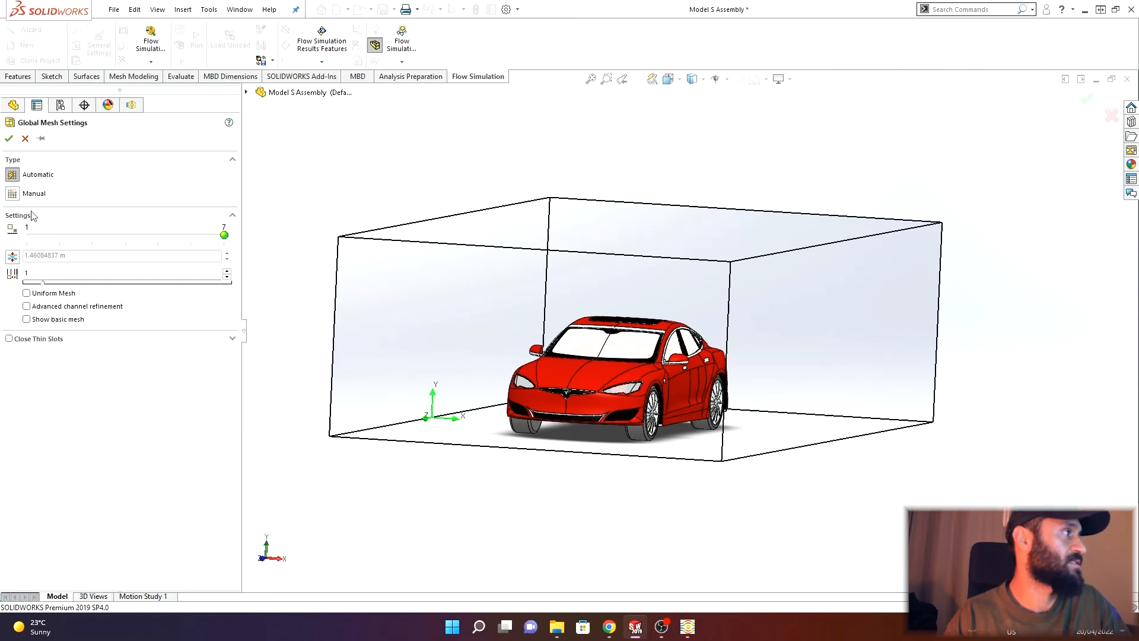
click(9, 140)
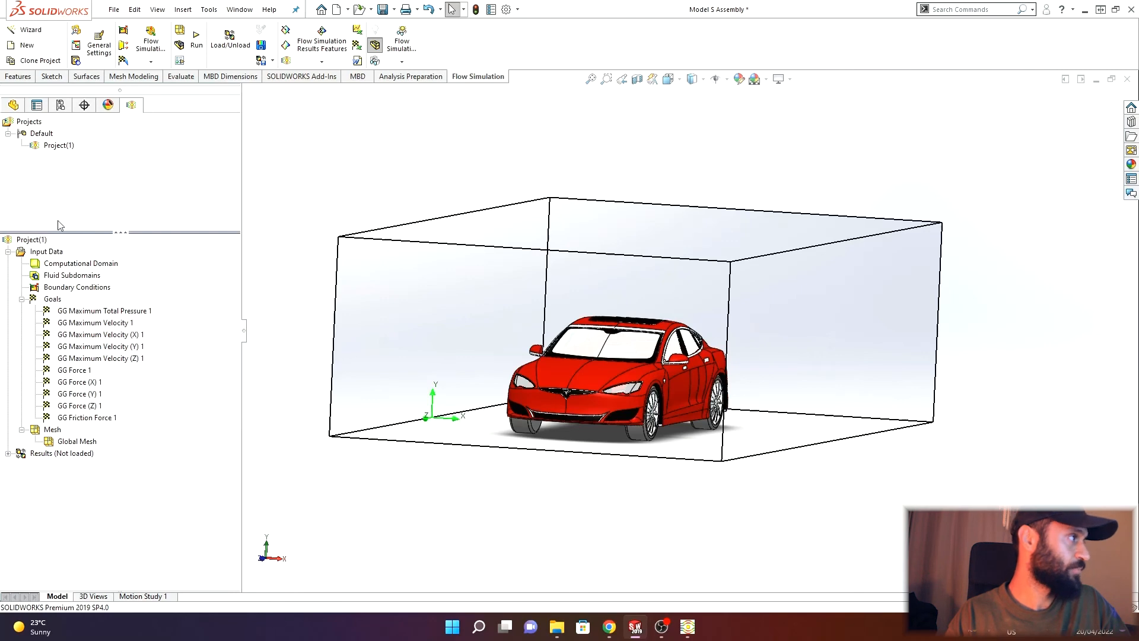
- Switch to the browser and review the drag coefficient definition in the Wikipedia PDF
click(608, 627)
click(62, 9)
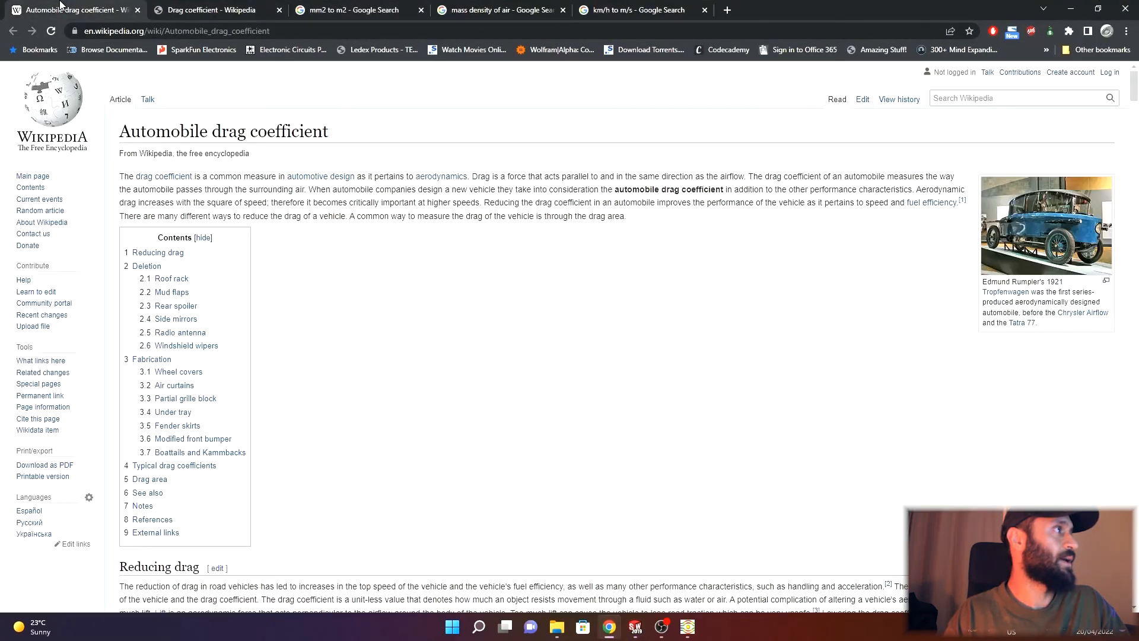
click(217, 9)
scroll(504, 380, down, 1)
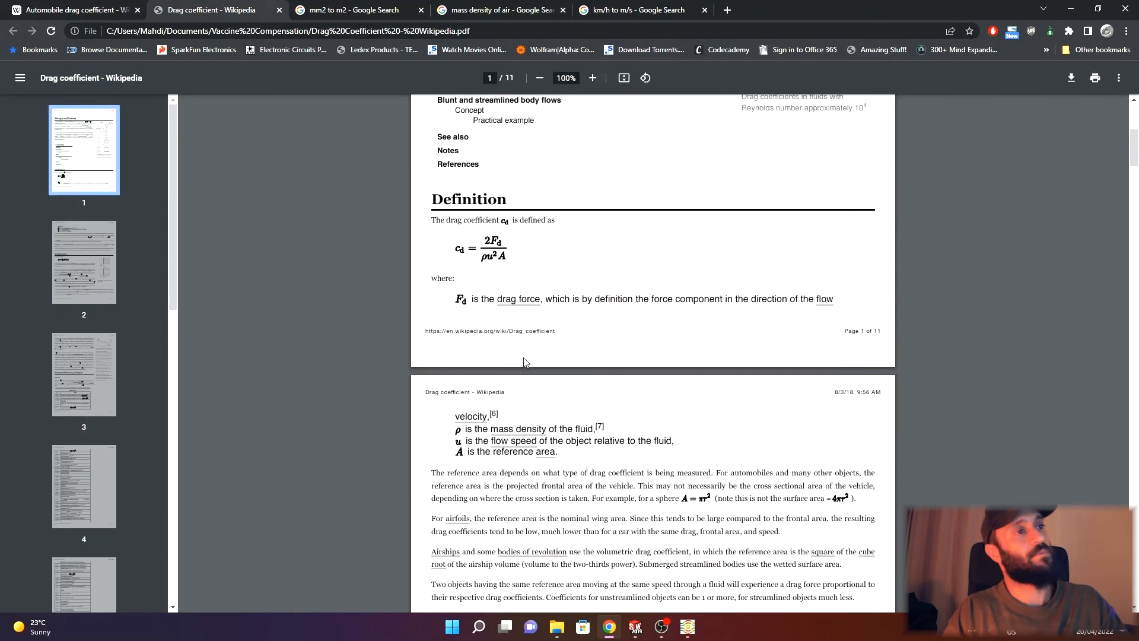
scroll(513, 303, down, 1)
scroll(514, 303, up, 1)
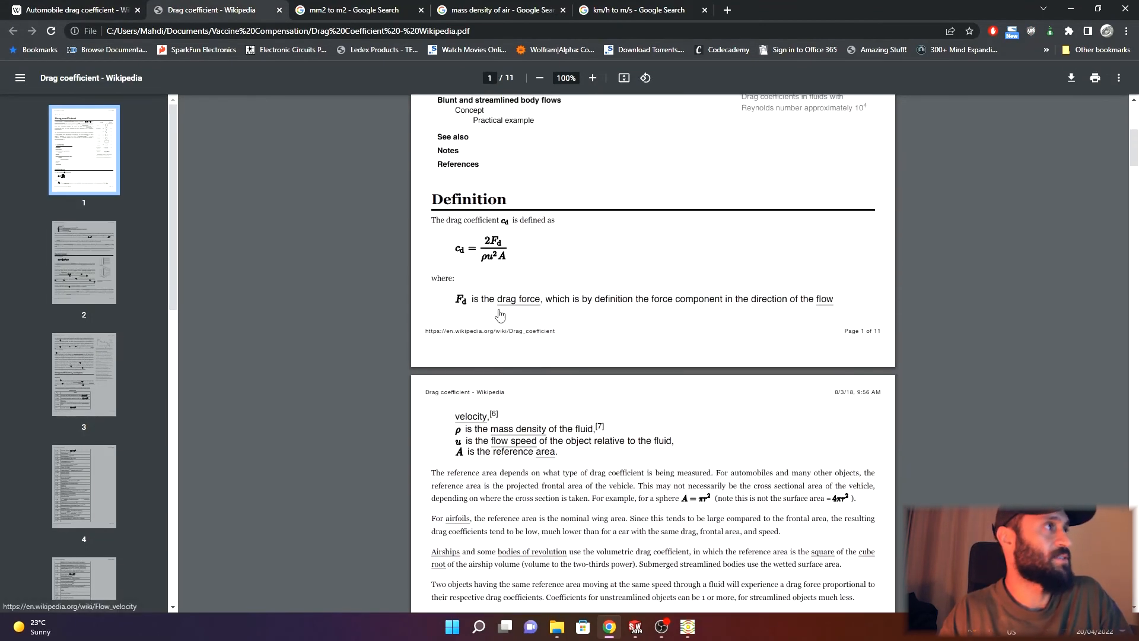
- Browse the Wikipedia table of automobile drag coefficients, then return to SOLIDWORKS
click(73, 6)
scroll(330, 152, down, 2)
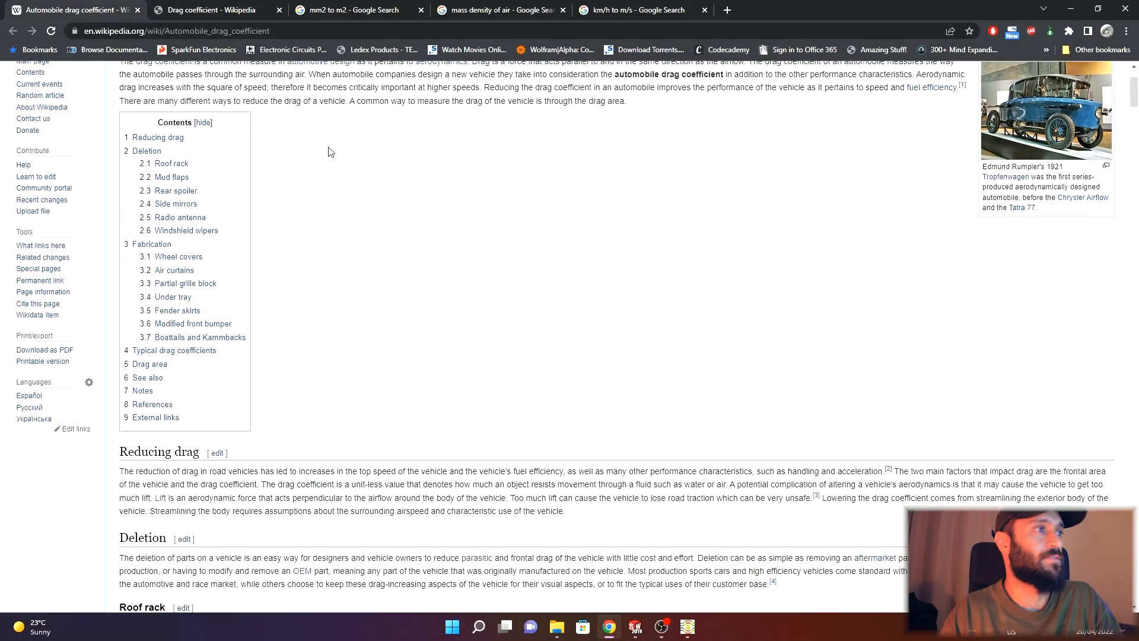
scroll(330, 152, down, 20)
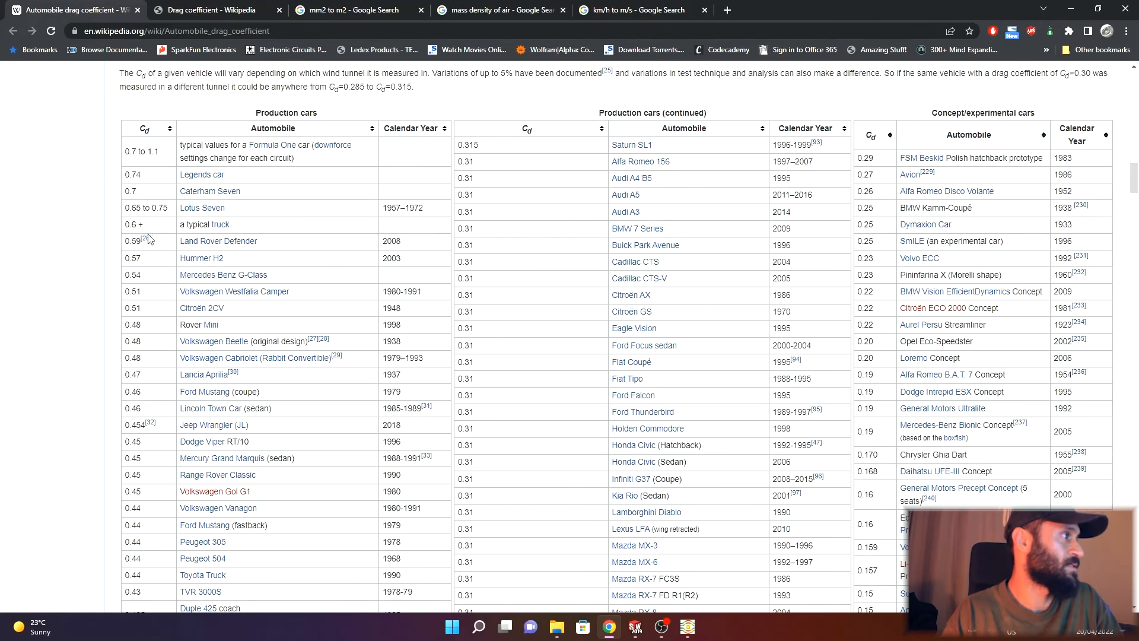
mouse_move(214, 345)
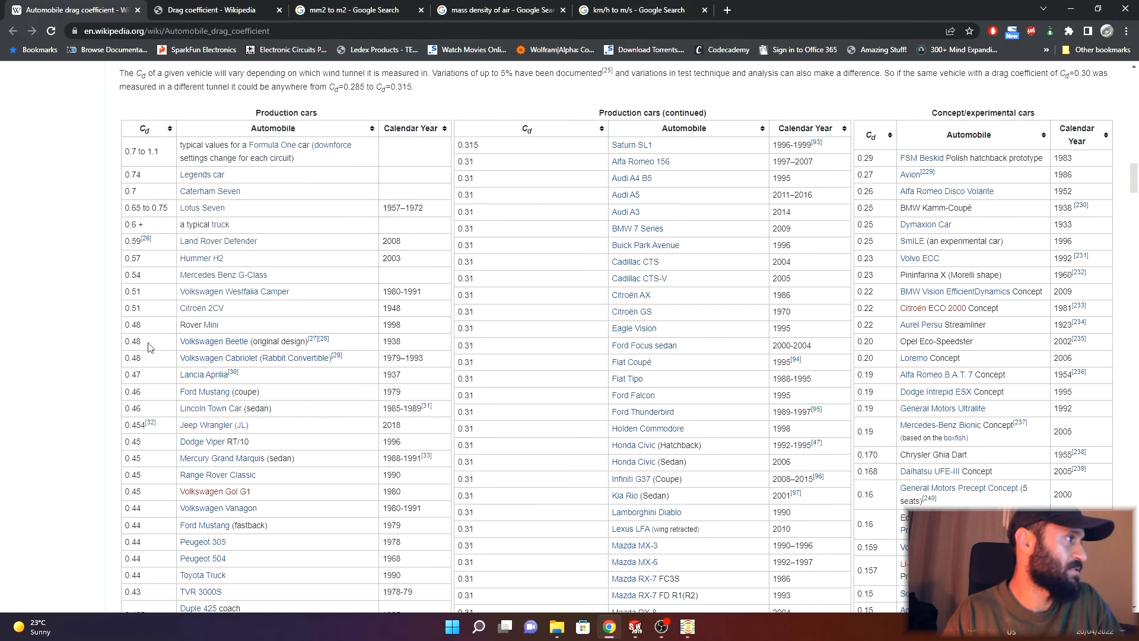
scroll(150, 331, down, 7)
scroll(150, 330, down, 3)
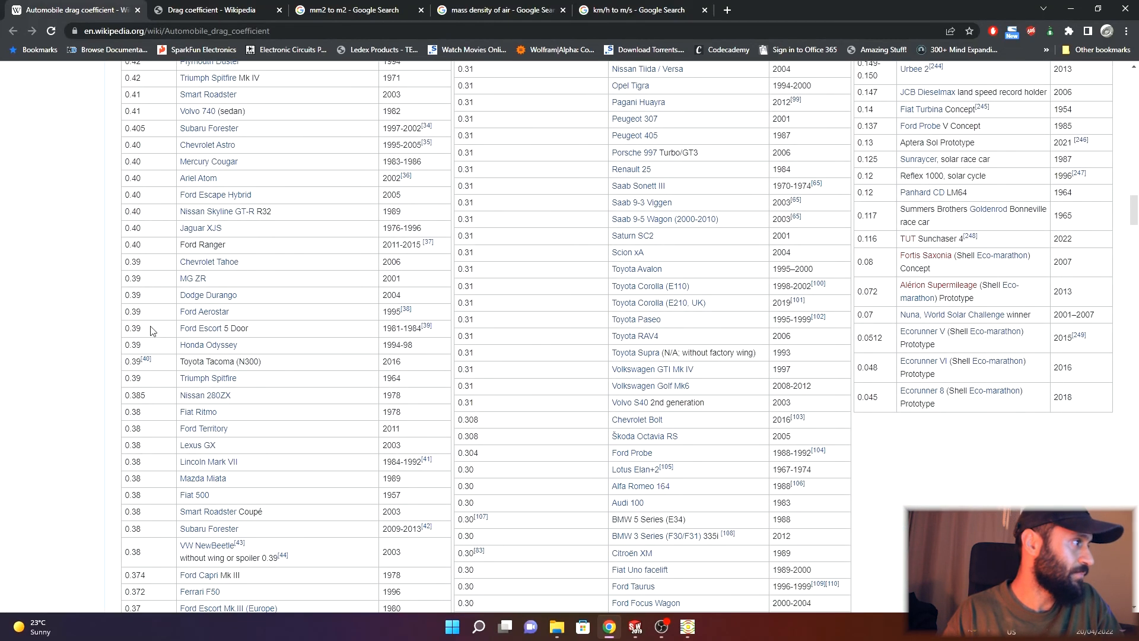
scroll(241, 430, down, 4)
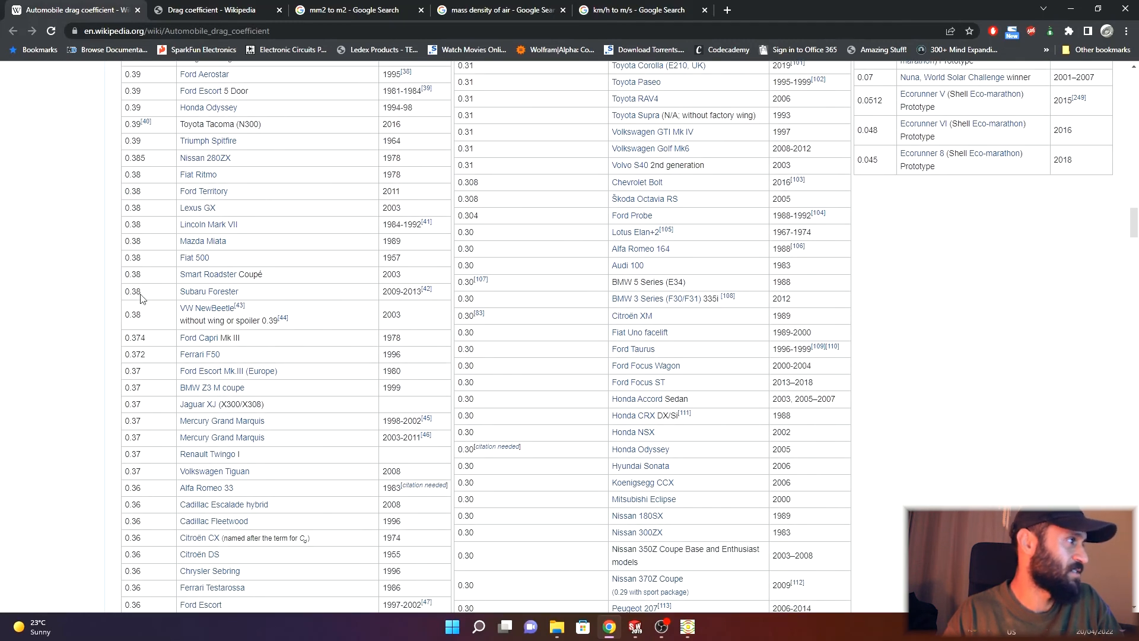
scroll(142, 298, down, 14)
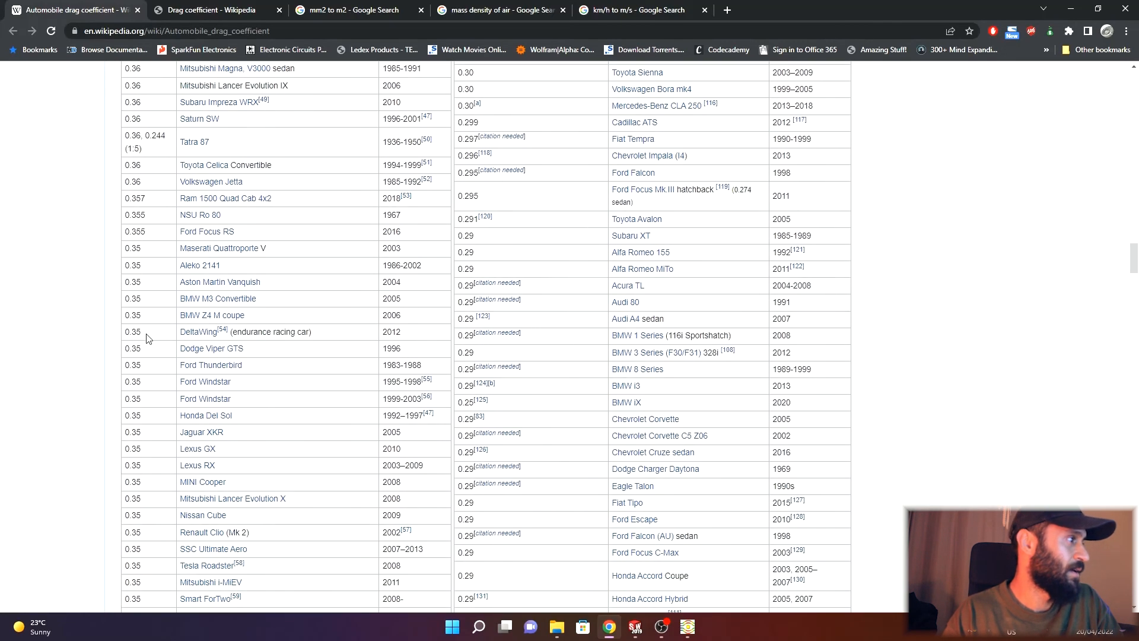
scroll(149, 339, down, 7)
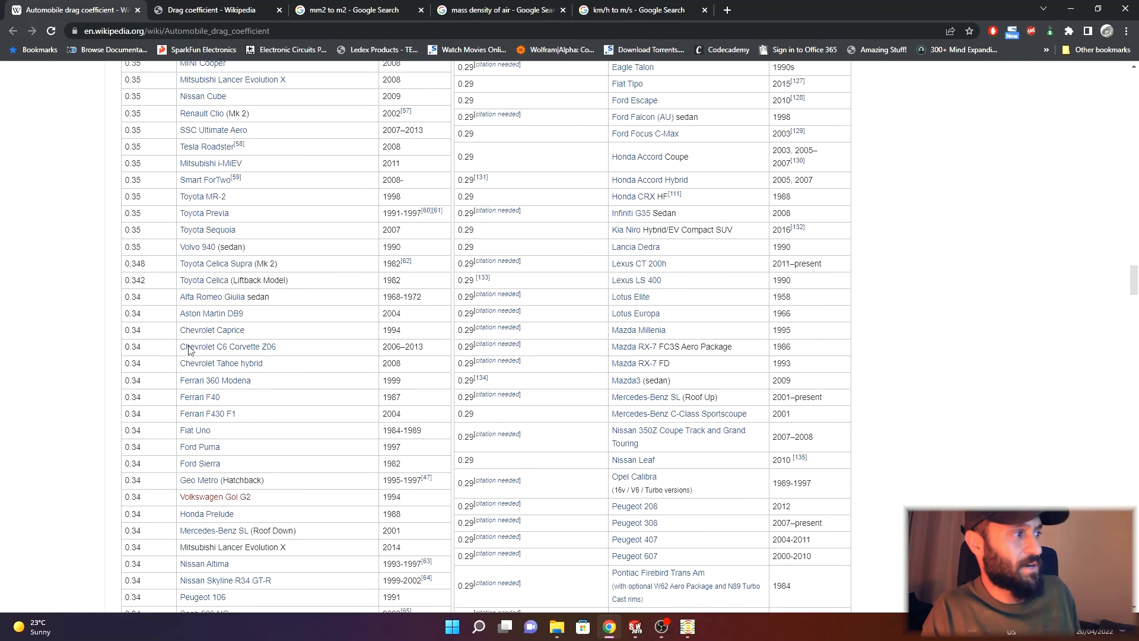
scroll(189, 349, down, 2)
scroll(191, 403, down, 2)
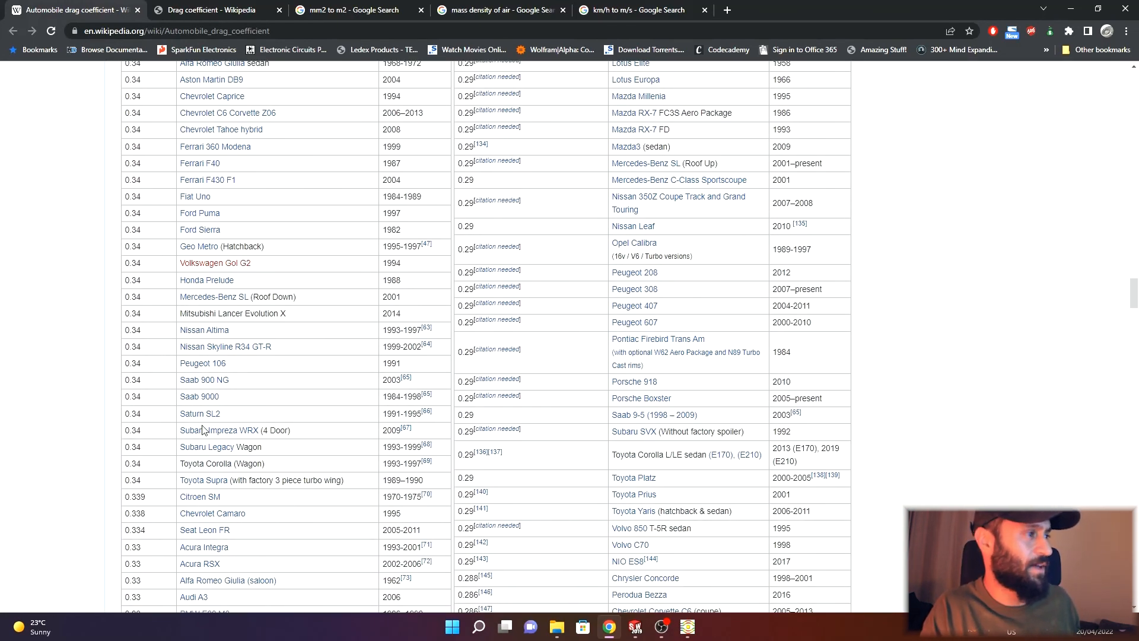
scroll(187, 427, down, 1)
scroll(119, 475, down, 1)
scroll(77, 504, down, 6)
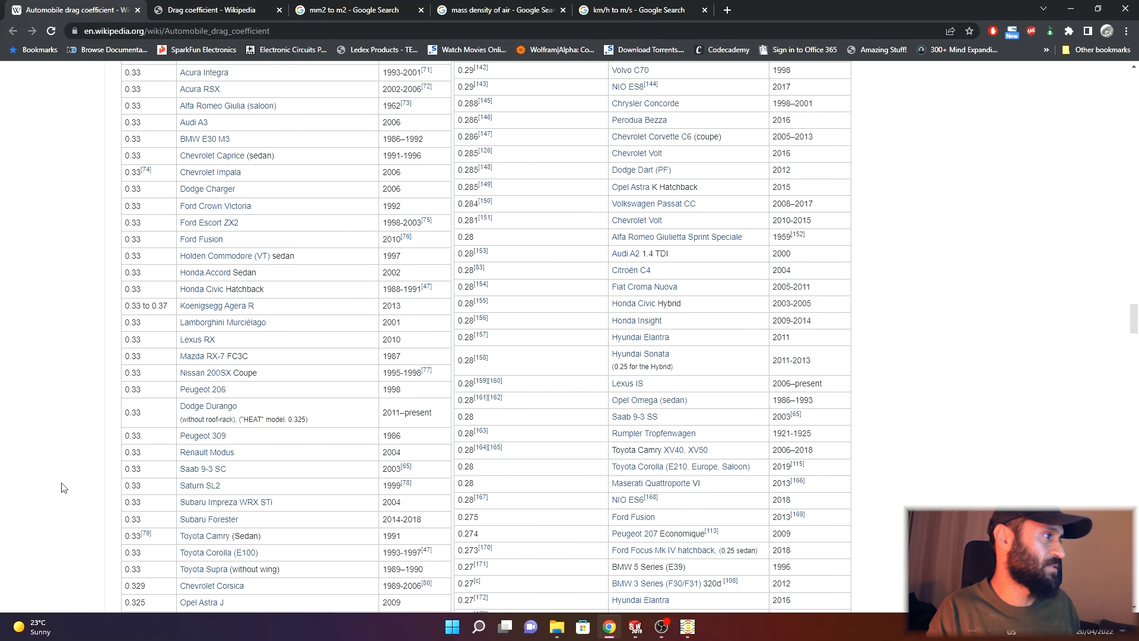
click(606, 633)
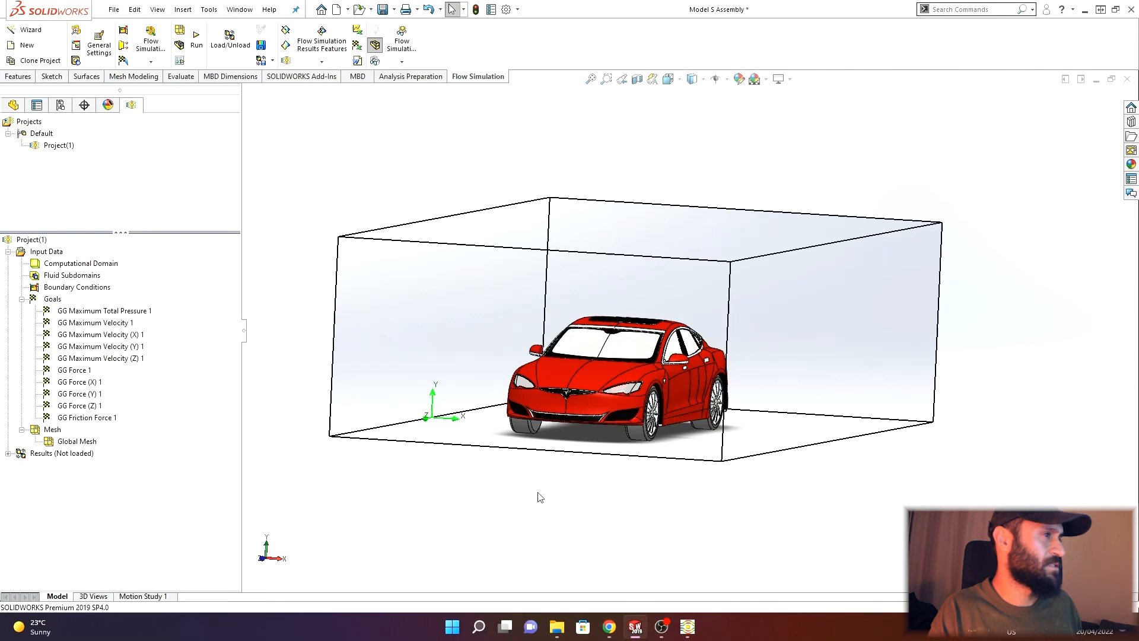
middle_drag(539, 497, 550, 556)
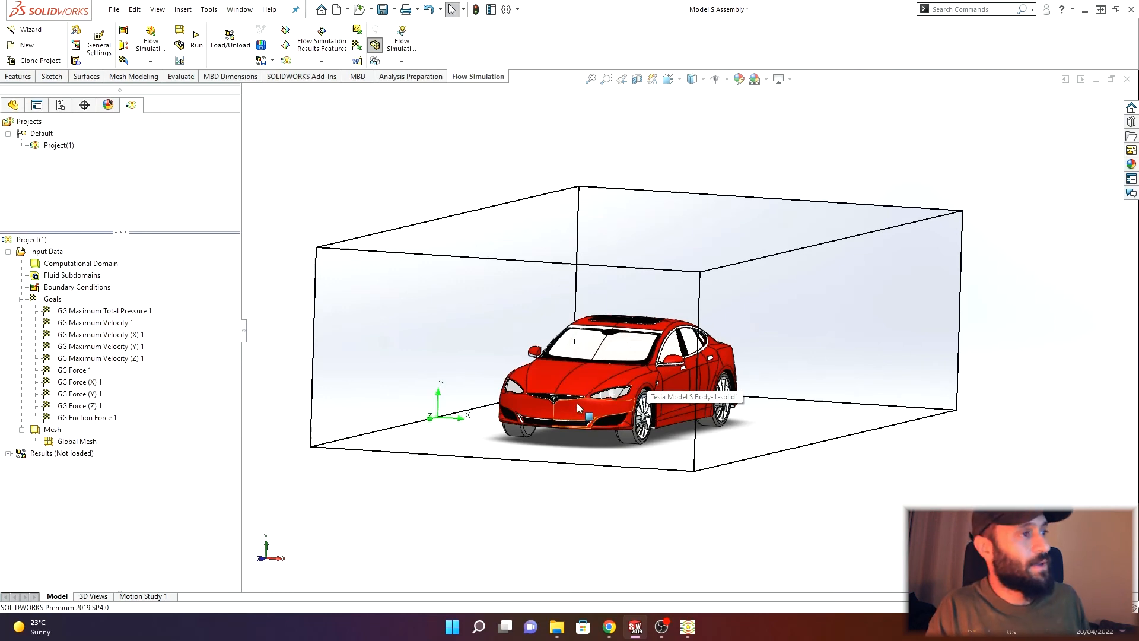
scroll(571, 425, down, 2)
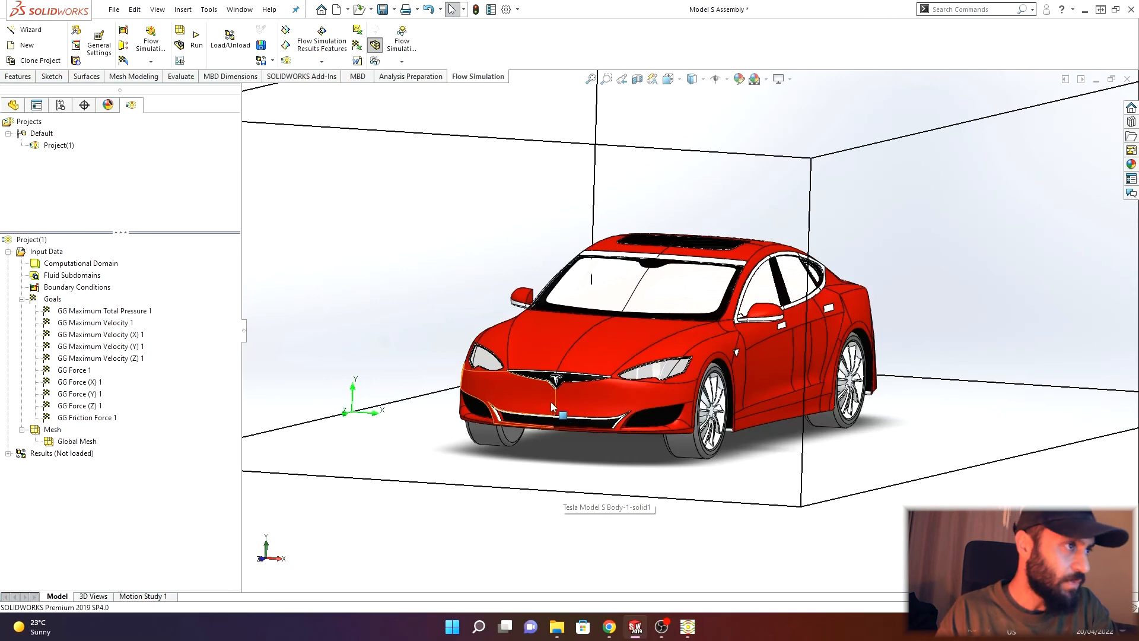
scroll(550, 398, down, 5)
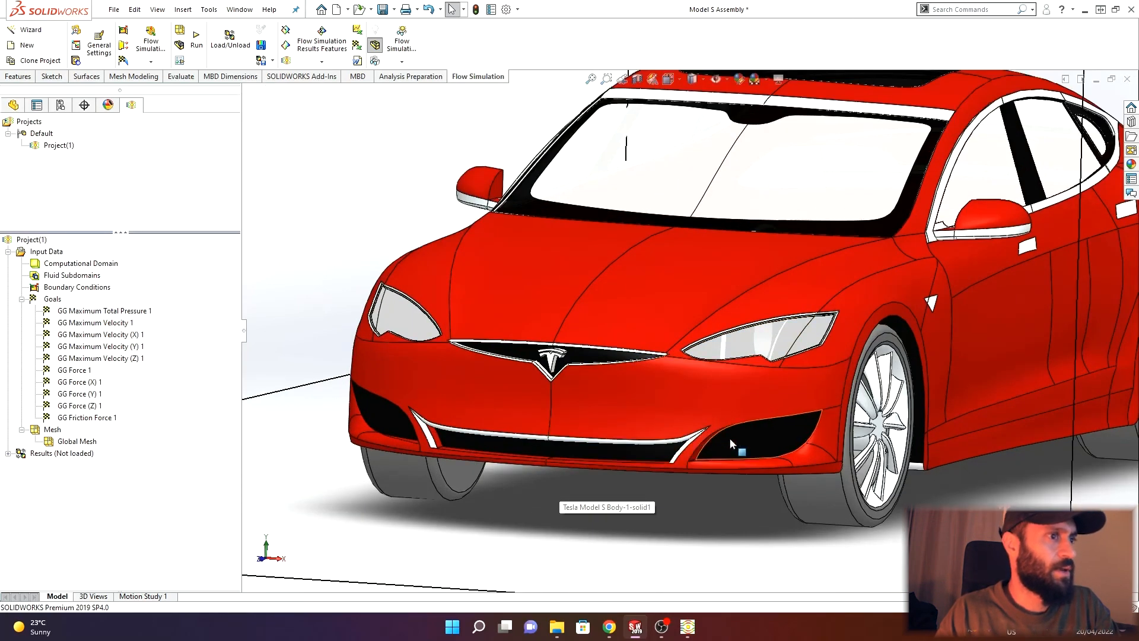
- Inspect the car's front bumper and the computational domain around the car from several viewpoints
click(731, 438)
click(643, 447)
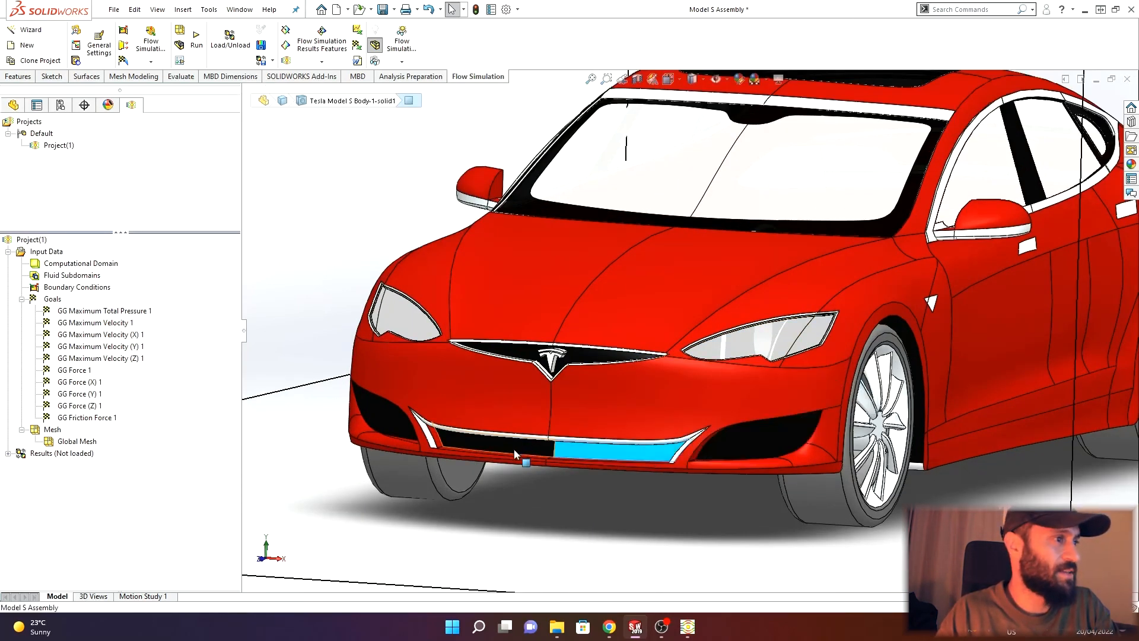
click(513, 449)
click(382, 414)
scroll(673, 433, down, 3)
middle_drag(709, 421, 656, 406)
scroll(682, 418, up, 1)
click(682, 499)
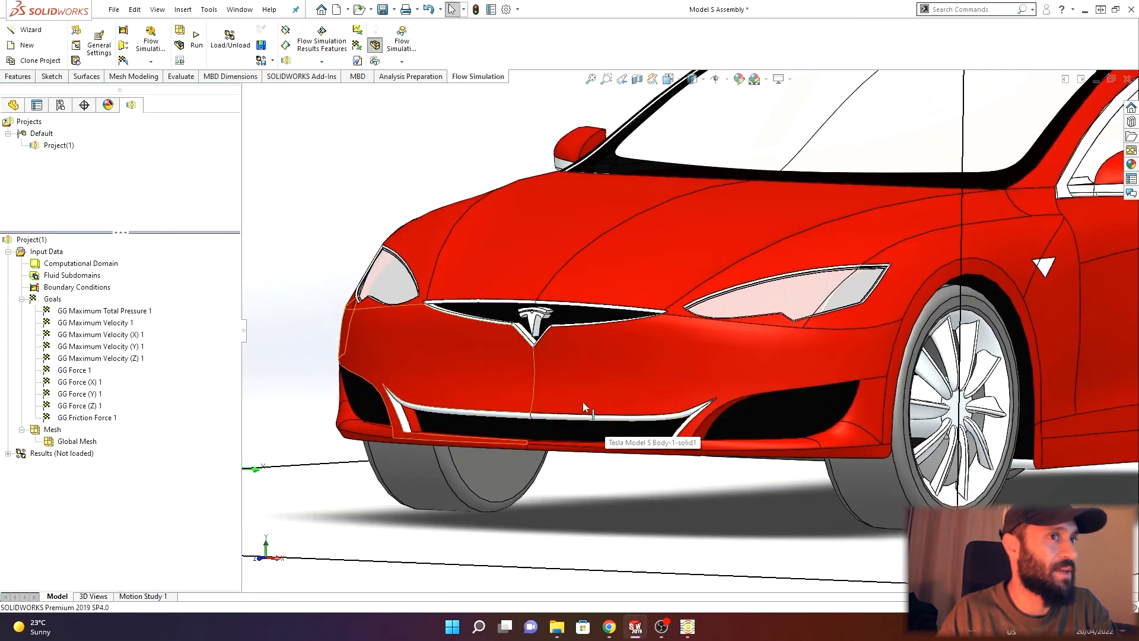
scroll(583, 406, up, 5)
middle_drag(813, 394, 653, 311)
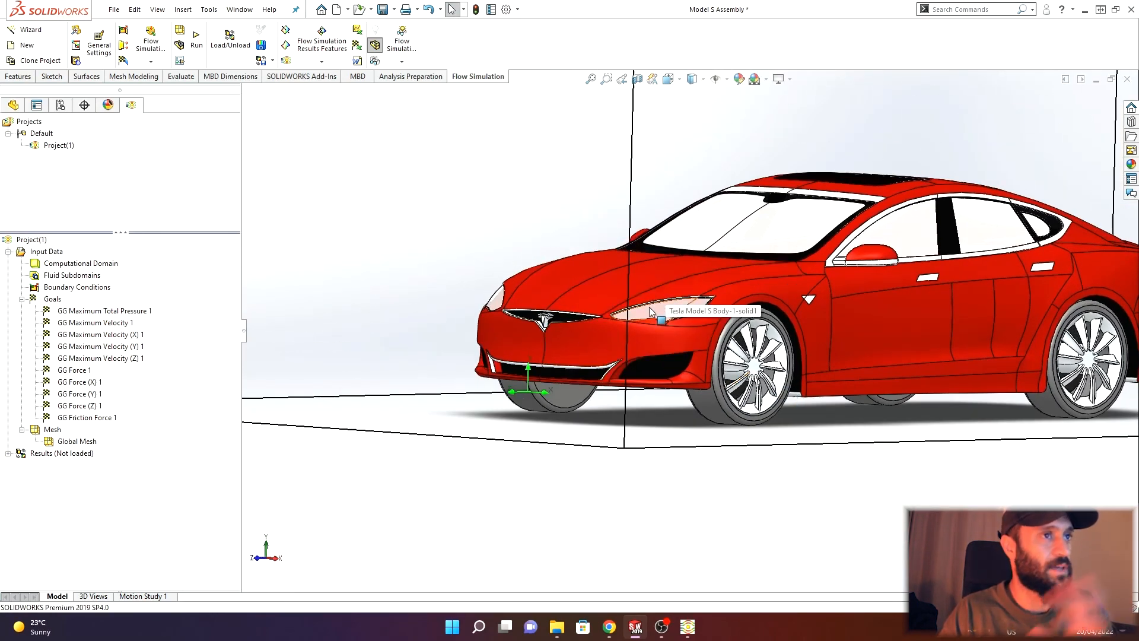
scroll(757, 214, up, 4)
scroll(747, 291, down, 2)
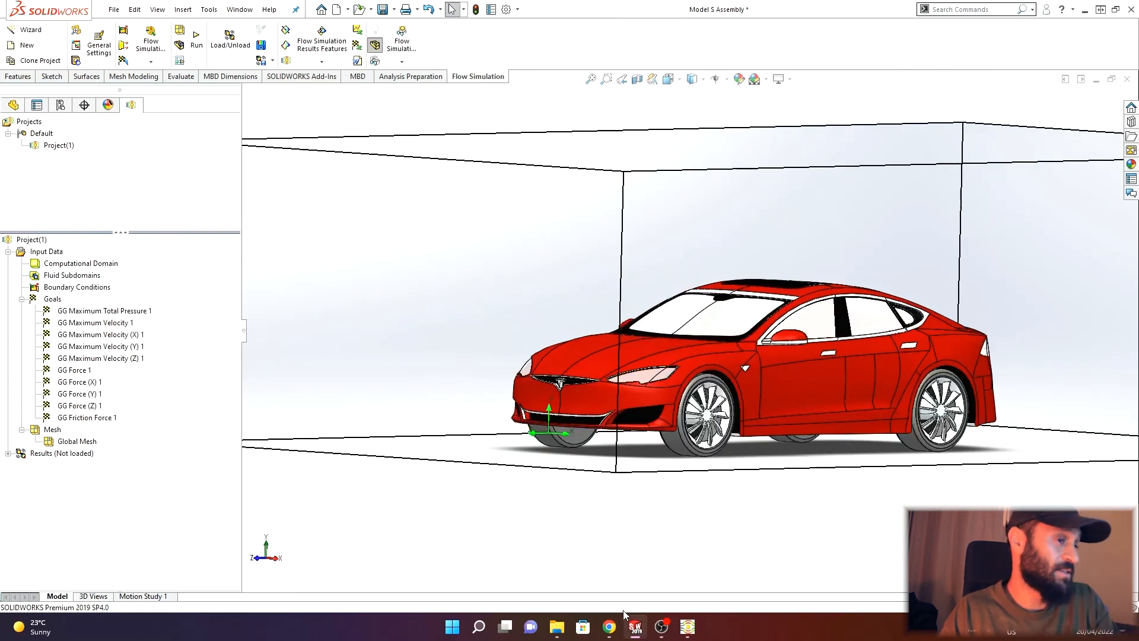
mouse_move(615, 629)
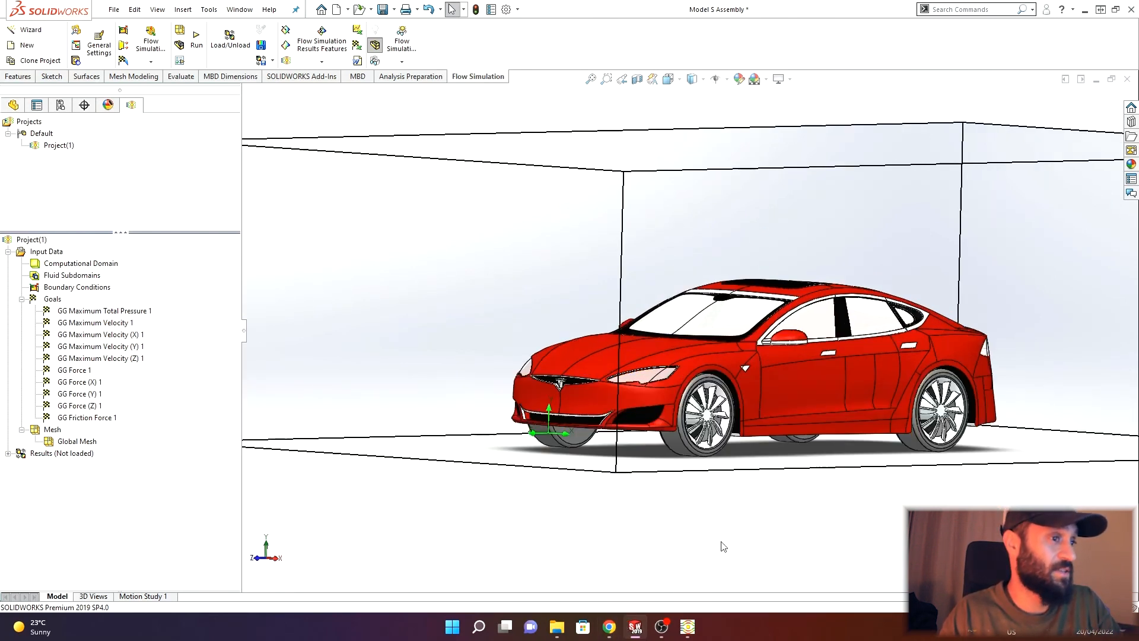
scroll(765, 445, up, 3)
scroll(827, 320, down, 2)
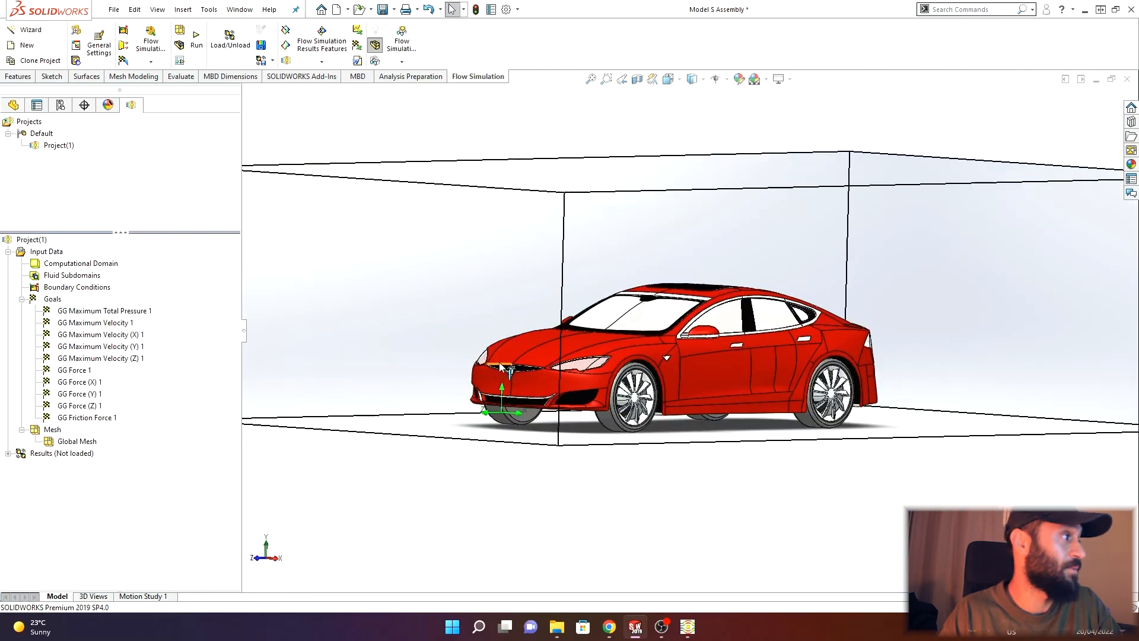
middle_drag(486, 362, 536, 363)
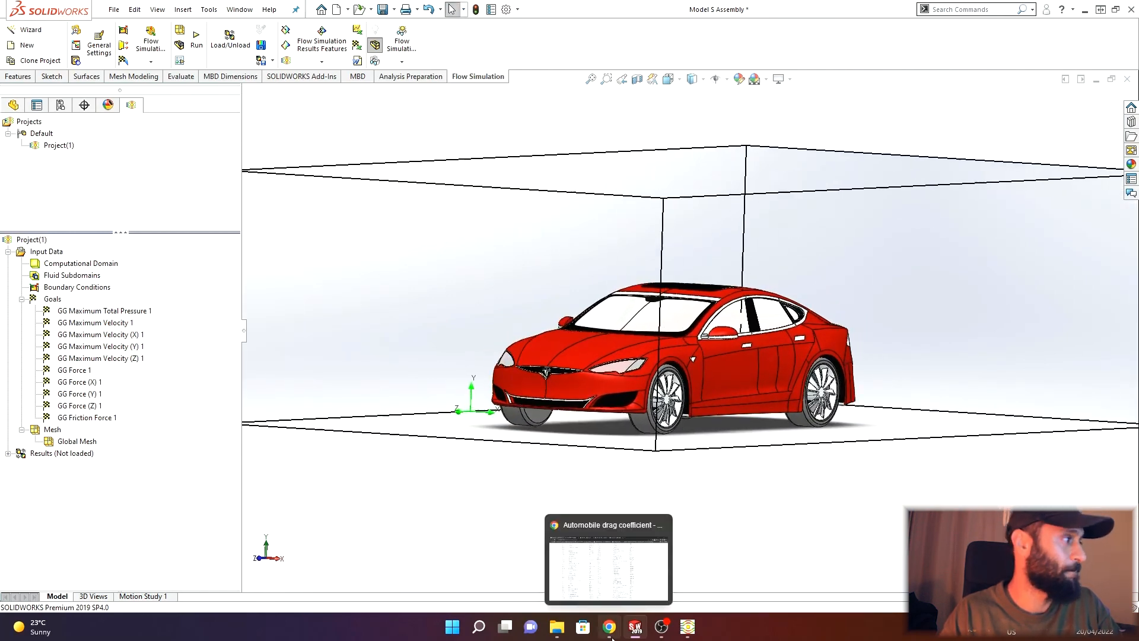
- Insert a new equation goal and consult the drag coefficient definition in the browser PDF
right_click(50, 302)
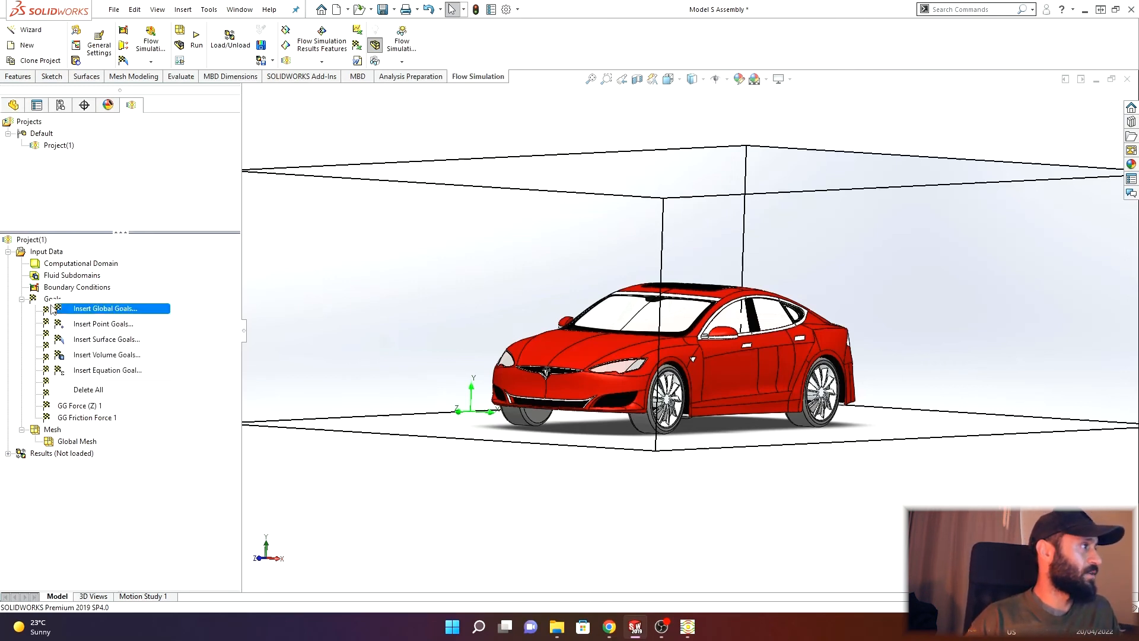
click(109, 370)
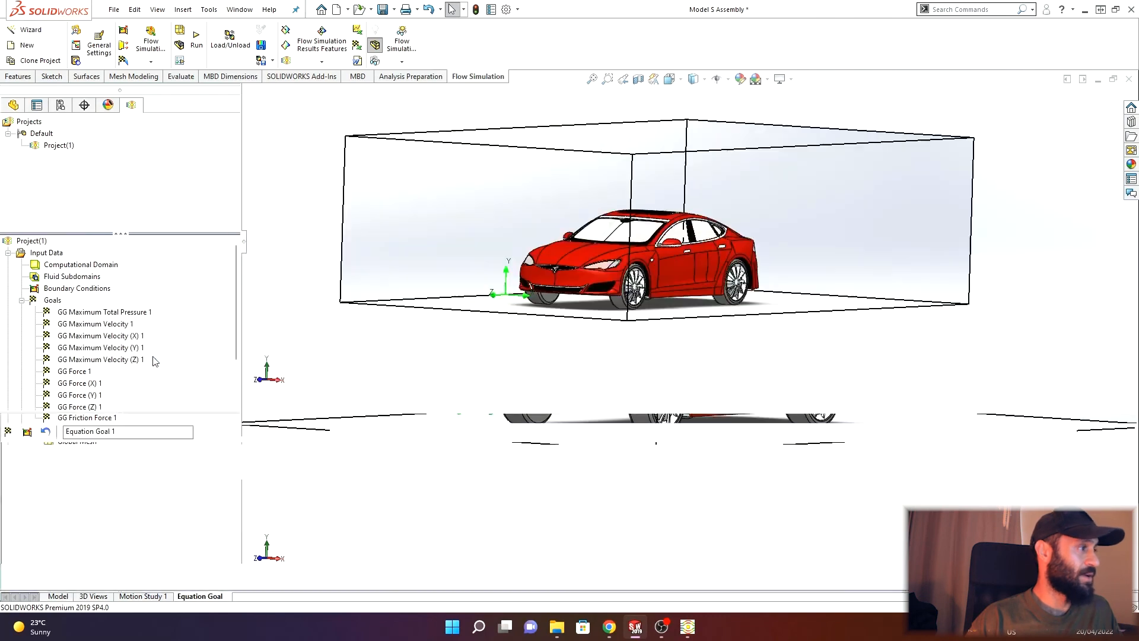
click(608, 624)
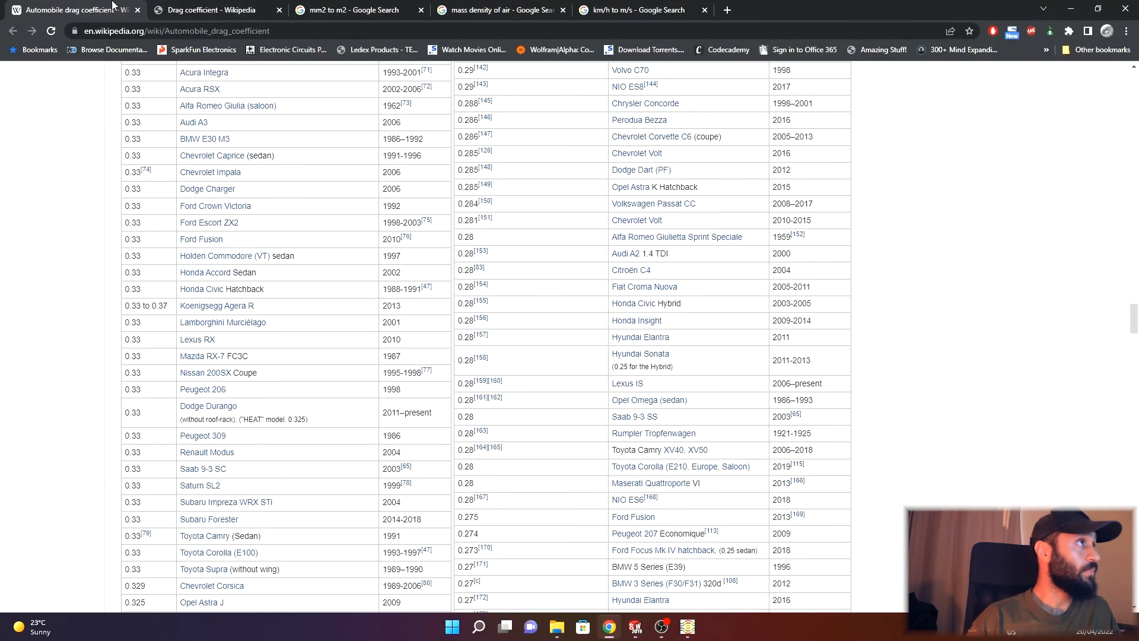
click(209, 7)
scroll(501, 314, up, 1)
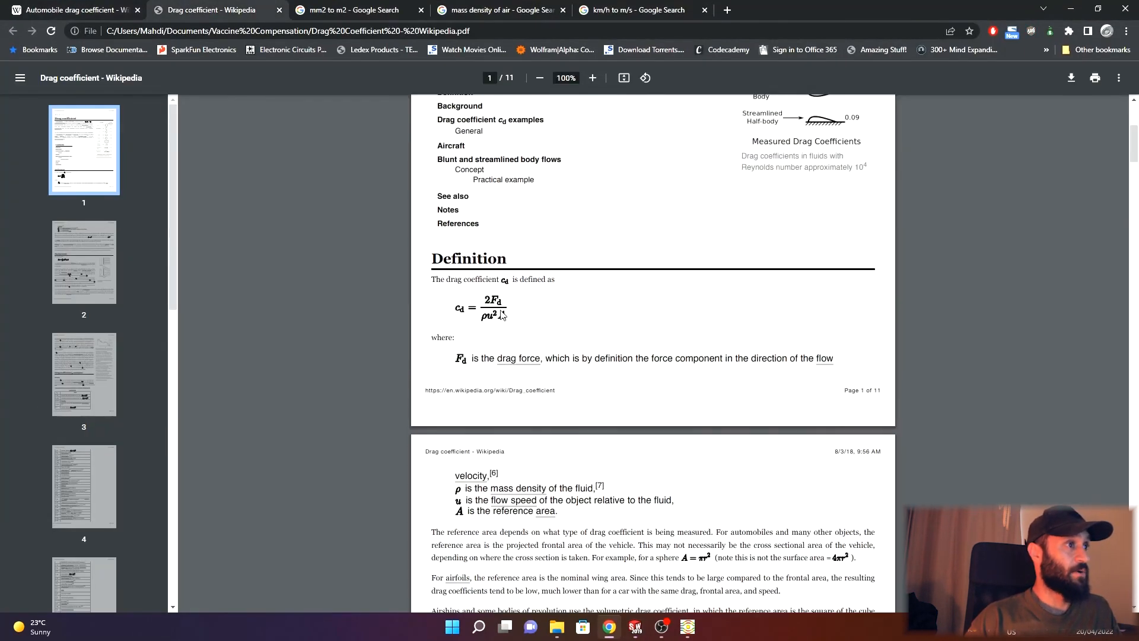
key(alt+Tab)
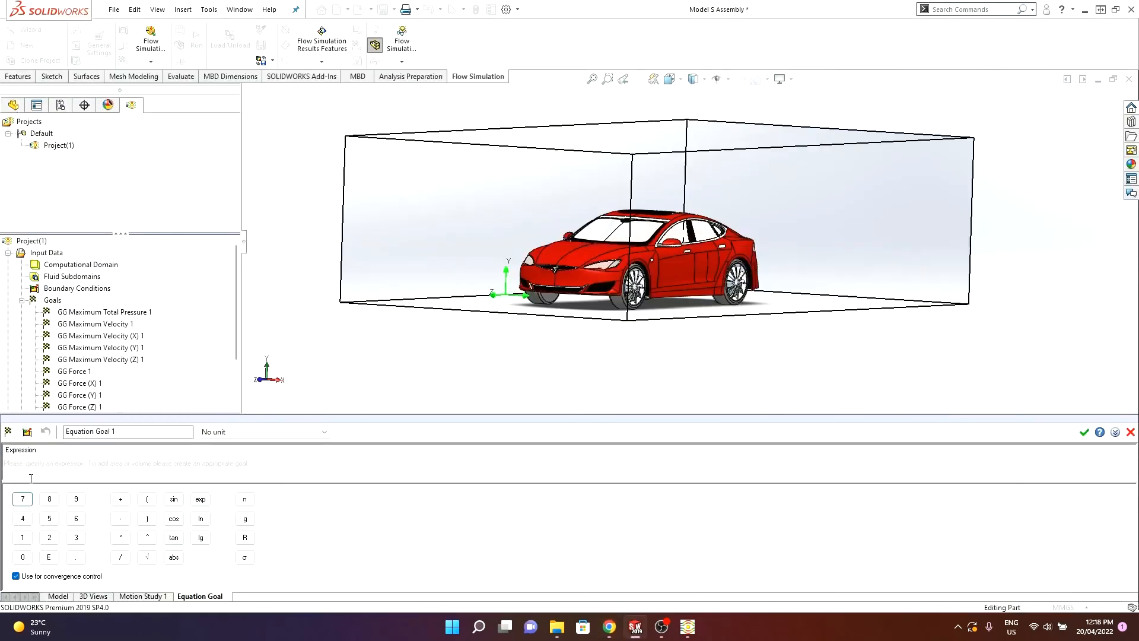
- Start the equation goal expression as 2*(GG Force (Z) 1) / using the Z-force goal
click(49, 537)
scroll(134, 366, down, 2)
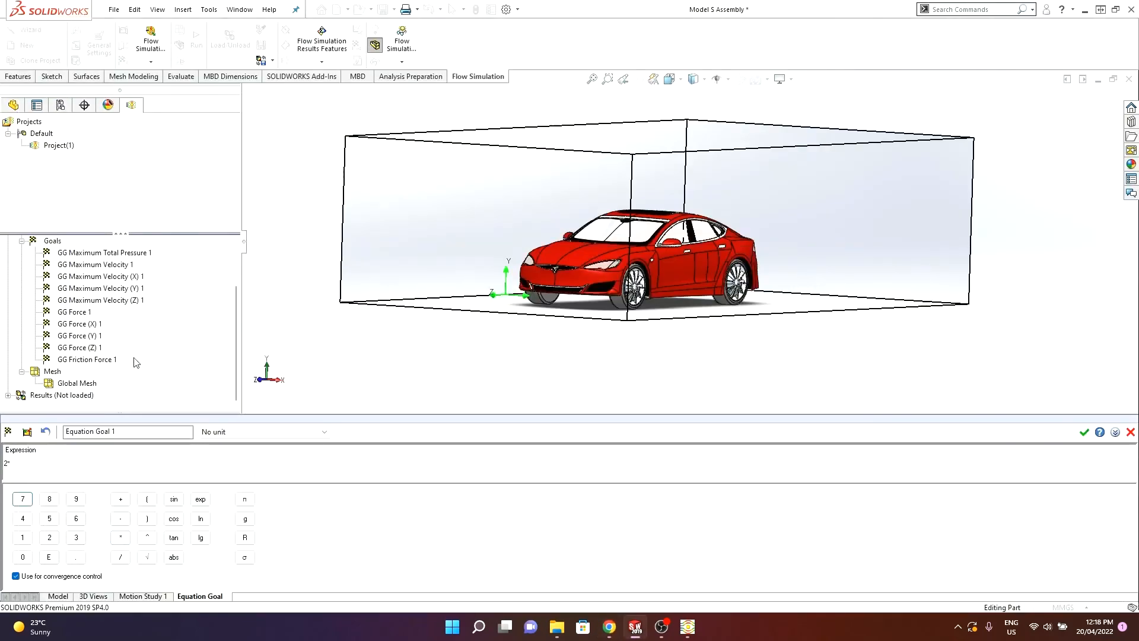
click(75, 349)
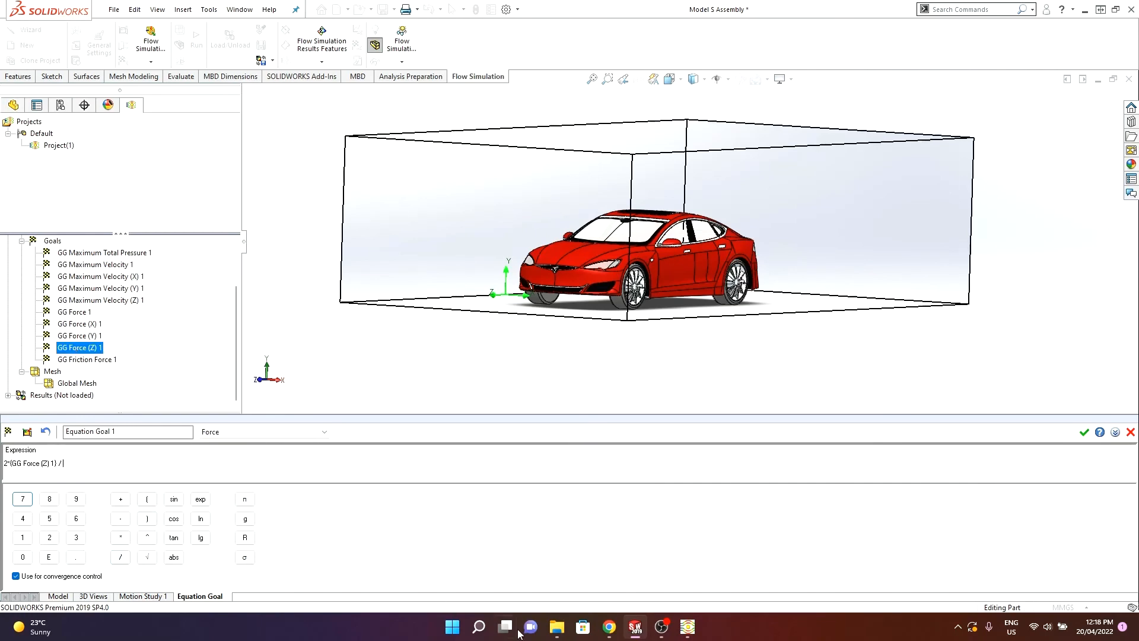
- Check the air density in the browser and enter 1.225 as the density in the expression's denominator
click(609, 627)
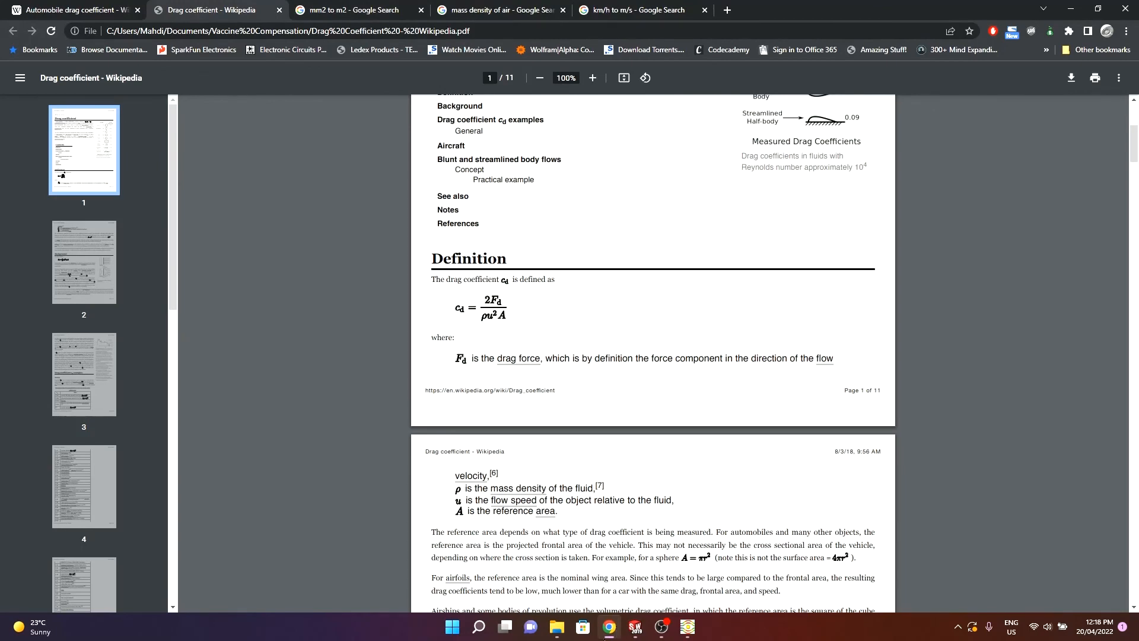
click(635, 626)
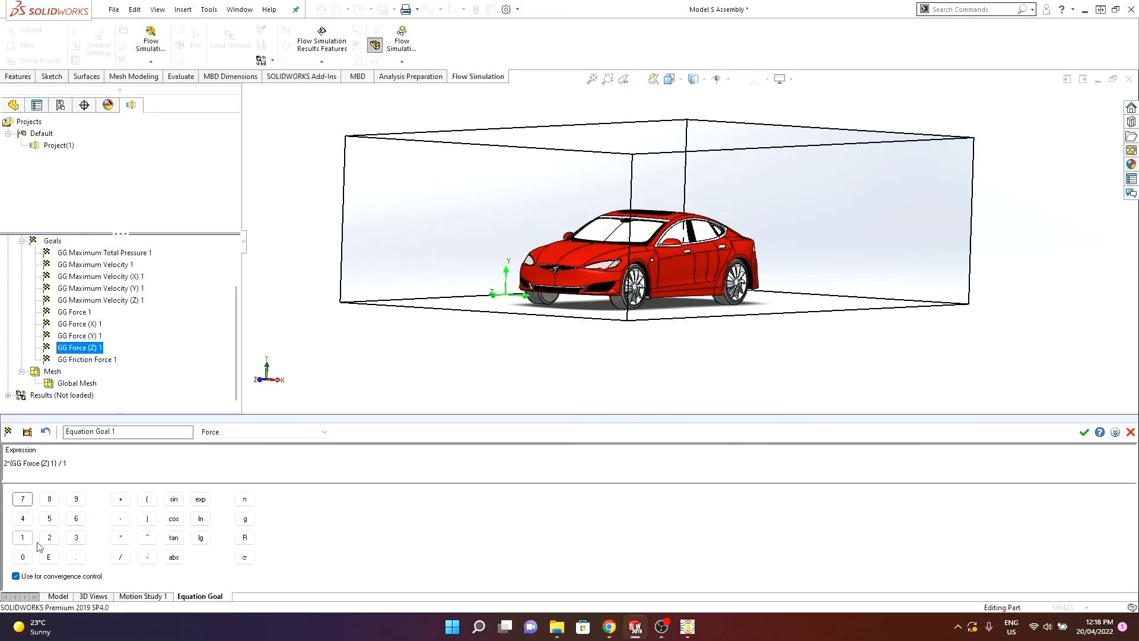
click(76, 557)
click(49, 537)
click(51, 539)
click(609, 627)
click(350, 8)
click(504, 9)
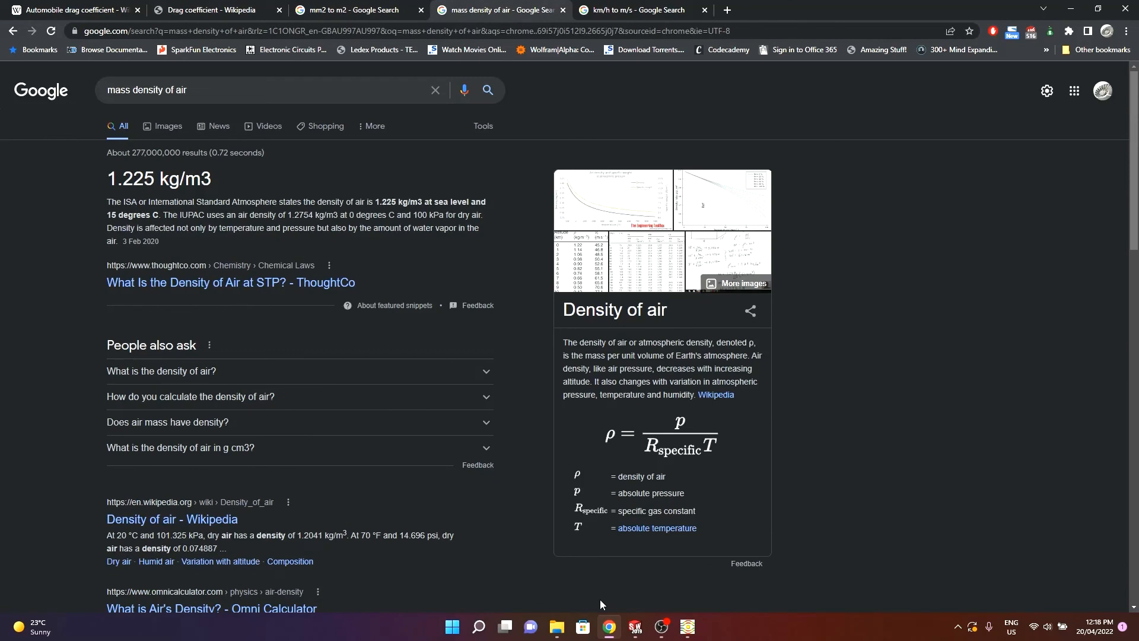
click(609, 626)
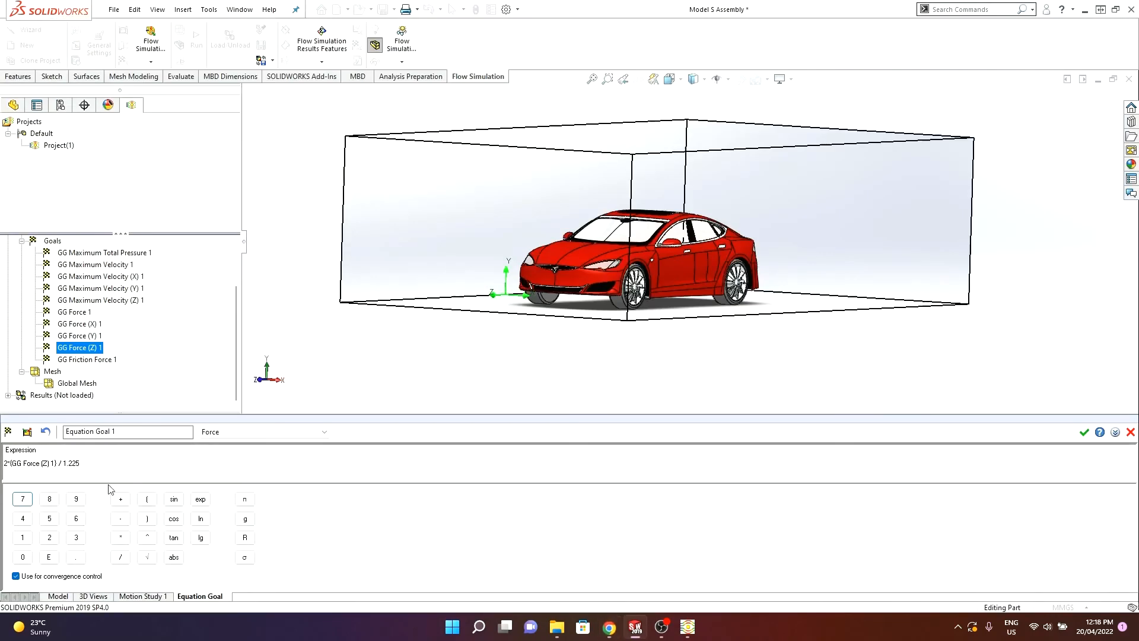
- Append *(30^2) to the expression for the squared flow velocity
click(121, 538)
click(152, 503)
click(76, 538)
click(23, 557)
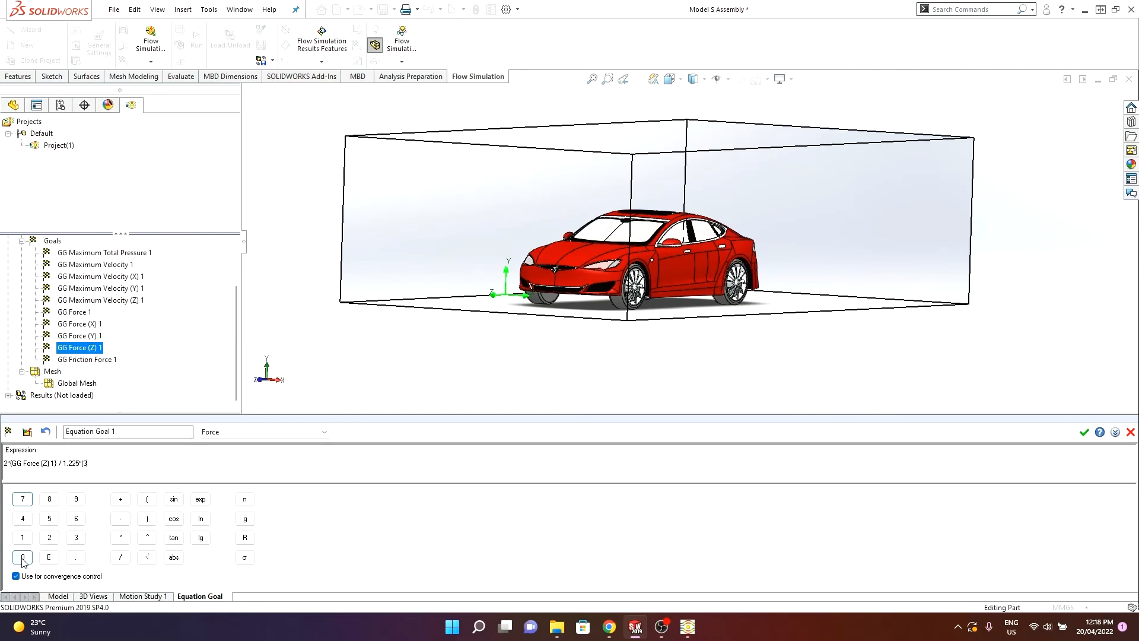
click(147, 537)
click(49, 538)
click(147, 519)
- Review the km/h to m/s conversion, the drag coefficient formula and the automobile drag coefficient table in the browser
click(609, 627)
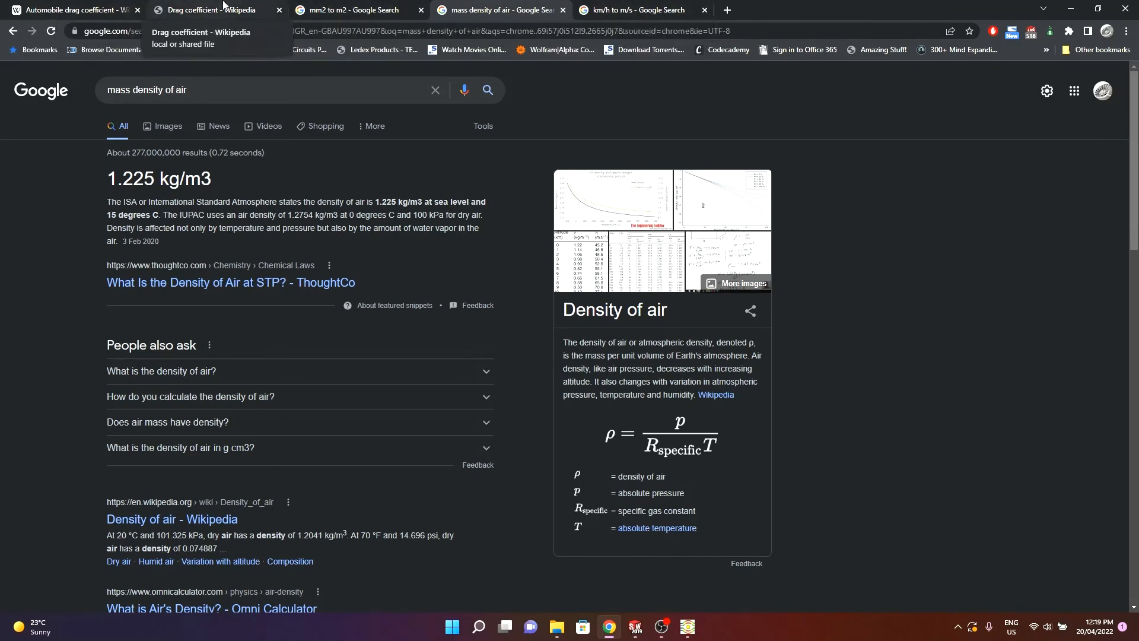
click(223, 7)
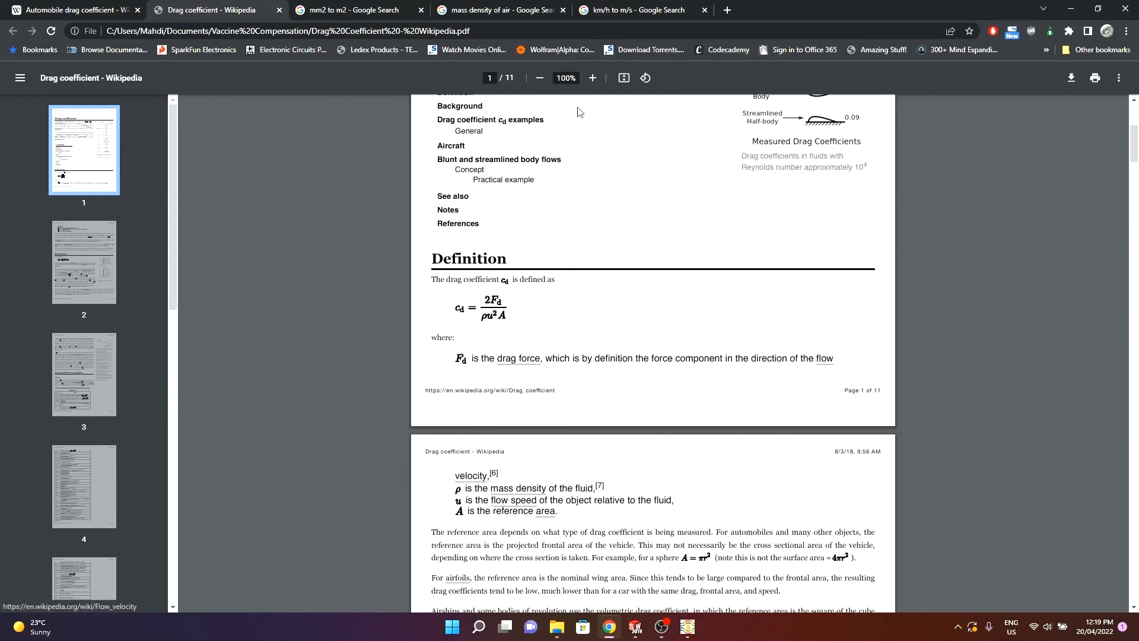
click(633, 6)
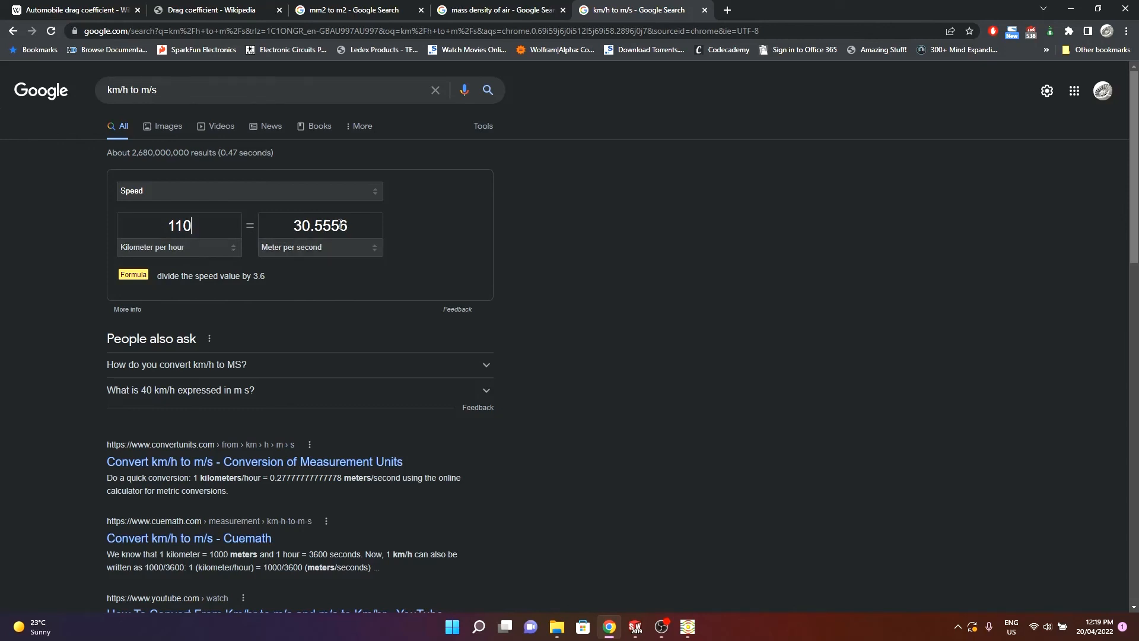
click(214, 5)
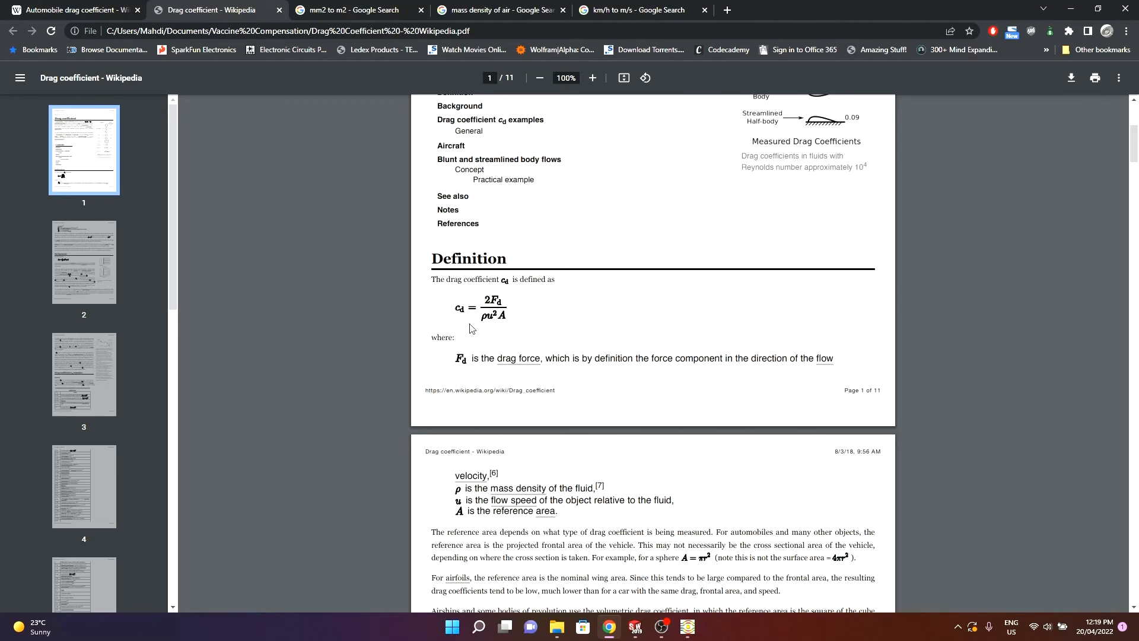
click(40, 5)
scroll(386, 374, down, 10)
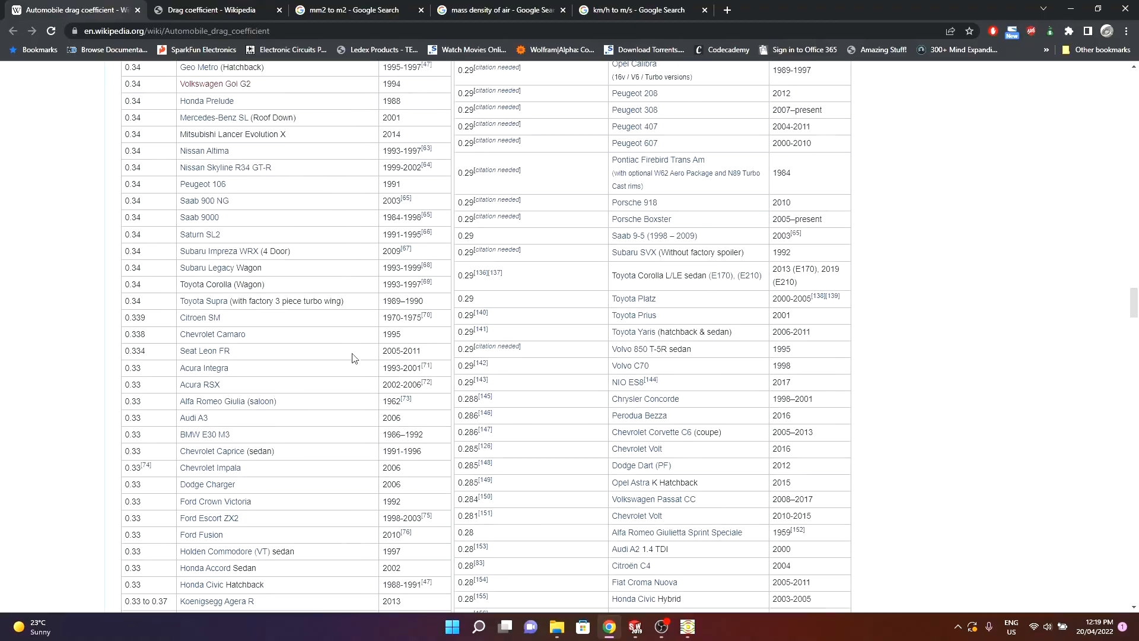
drag(1127, 288, 1118, 371)
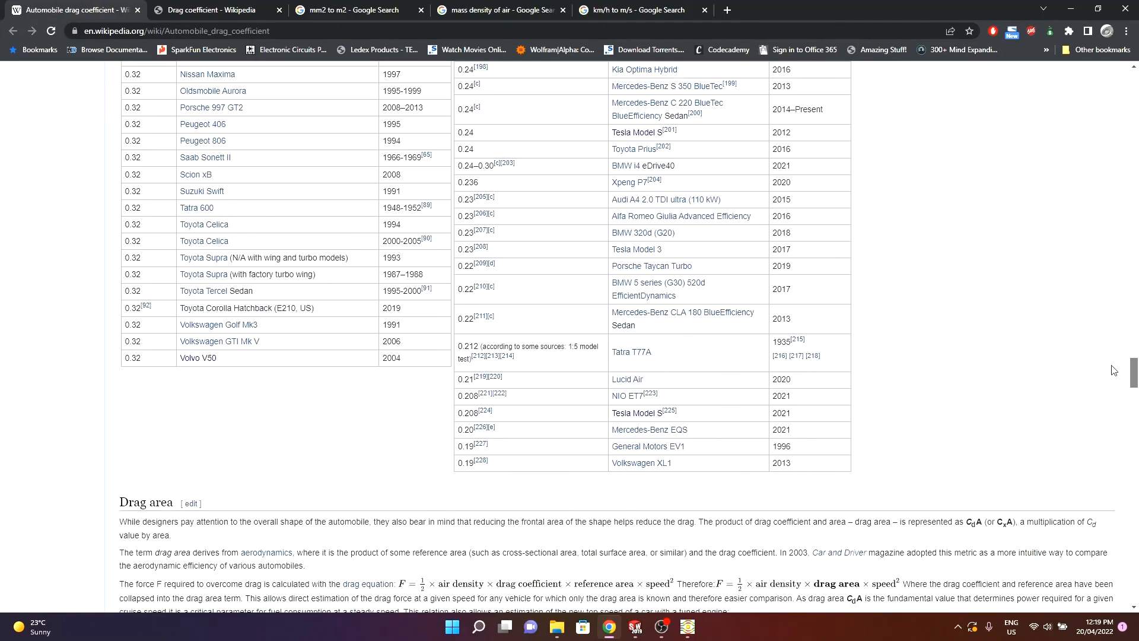
click(606, 630)
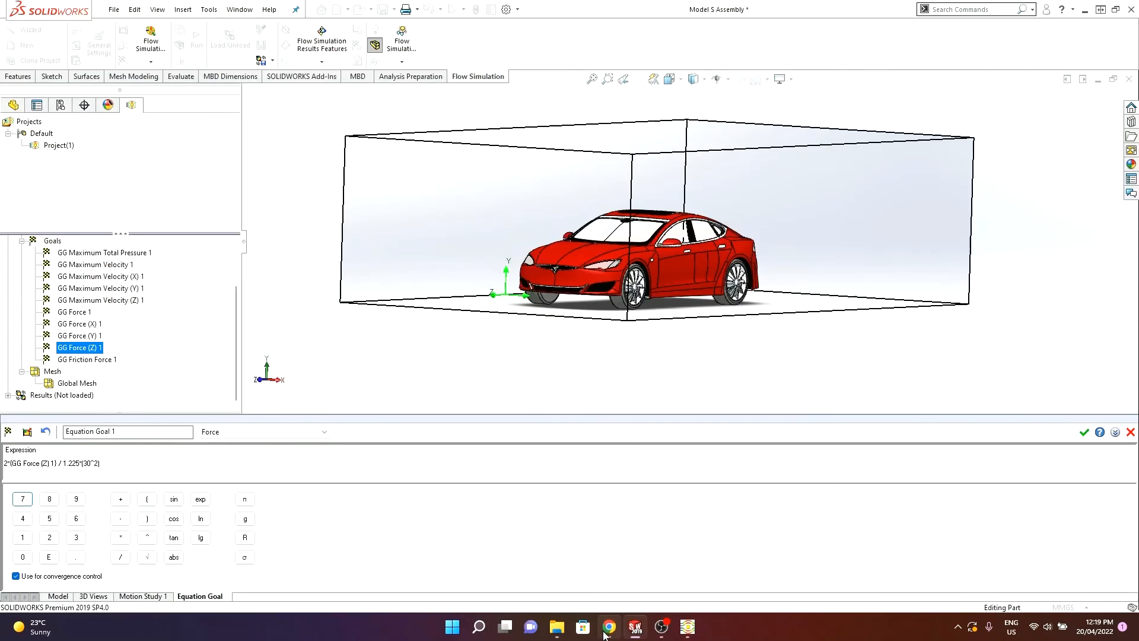
mouse_move(608, 627)
click(113, 465)
click(611, 634)
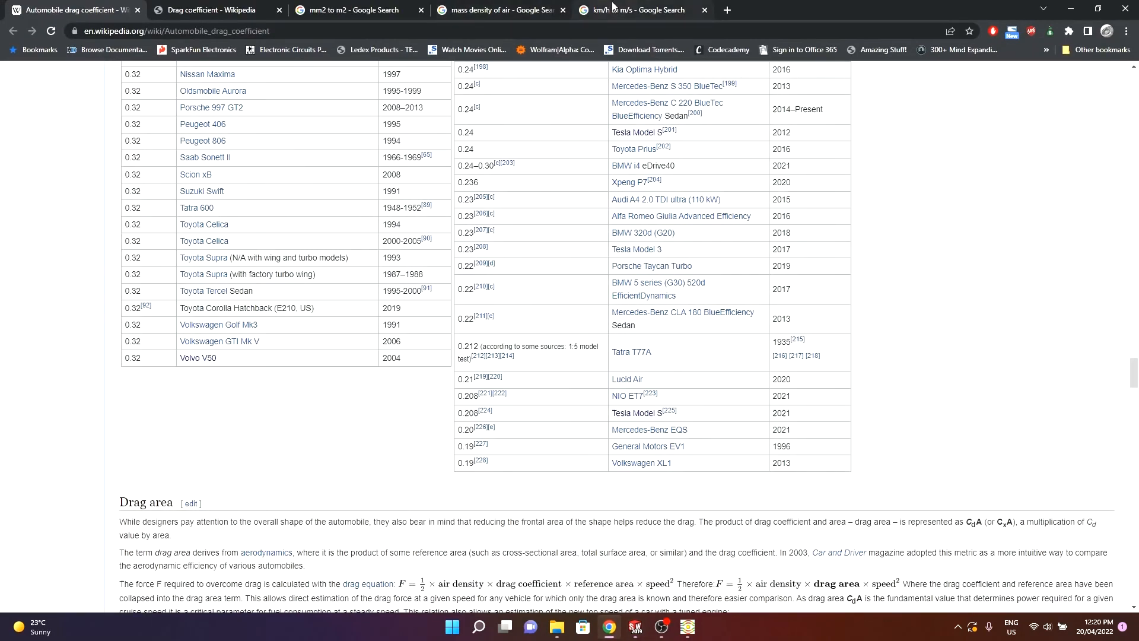
click(242, 10)
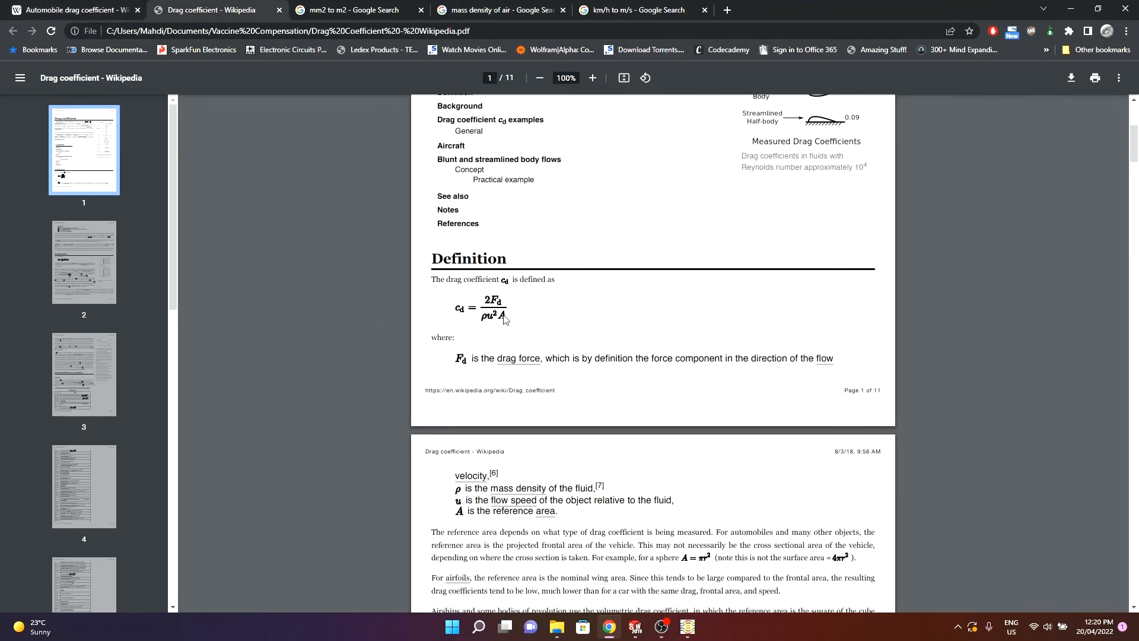
click(610, 632)
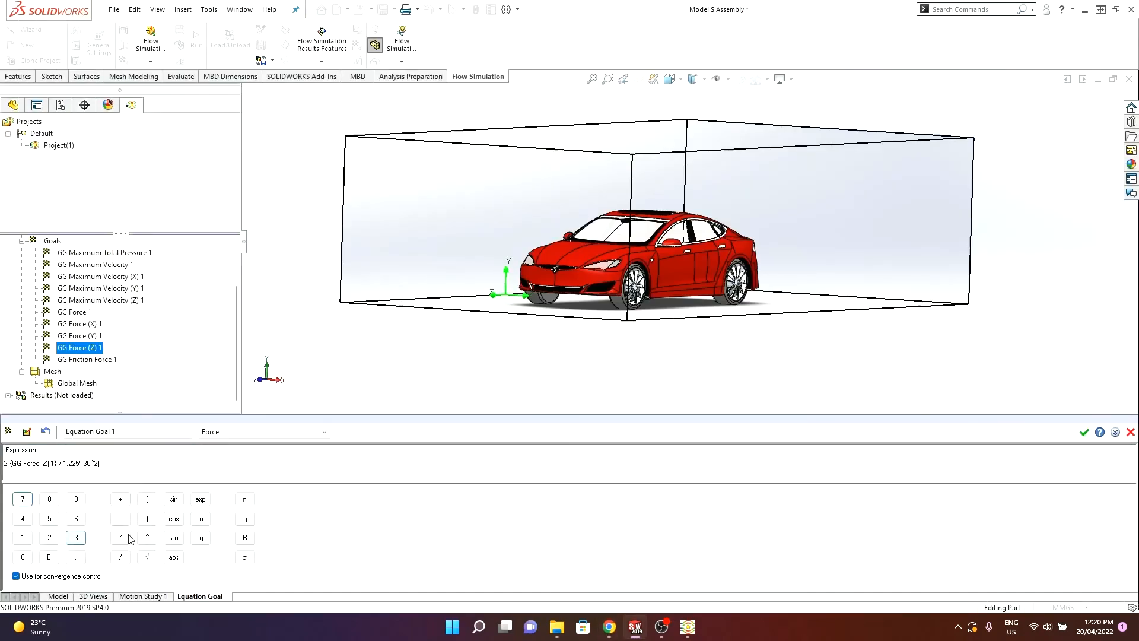
- Append *2.2 to the expression as the car's reference area
click(50, 536)
click(75, 557)
click(49, 537)
scroll(334, 299, up, 1)
middle_drag(358, 265, 333, 272)
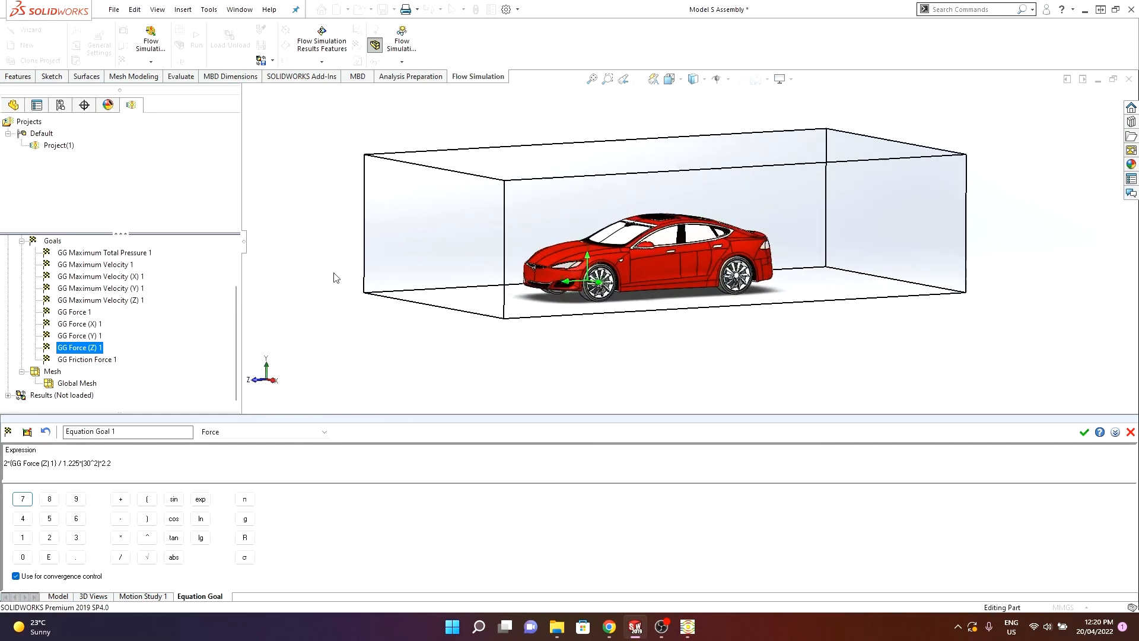
scroll(421, 263, down, 1)
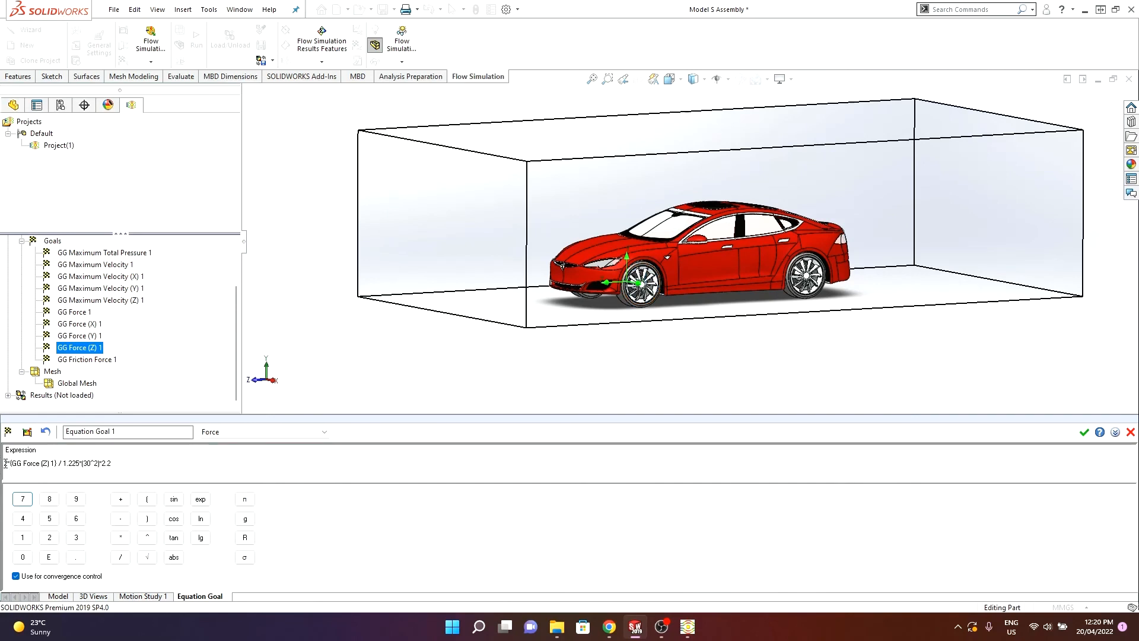
- Prefix the expression with a minus sign and save the equation goal
click(36, 459)
click(1084, 432)
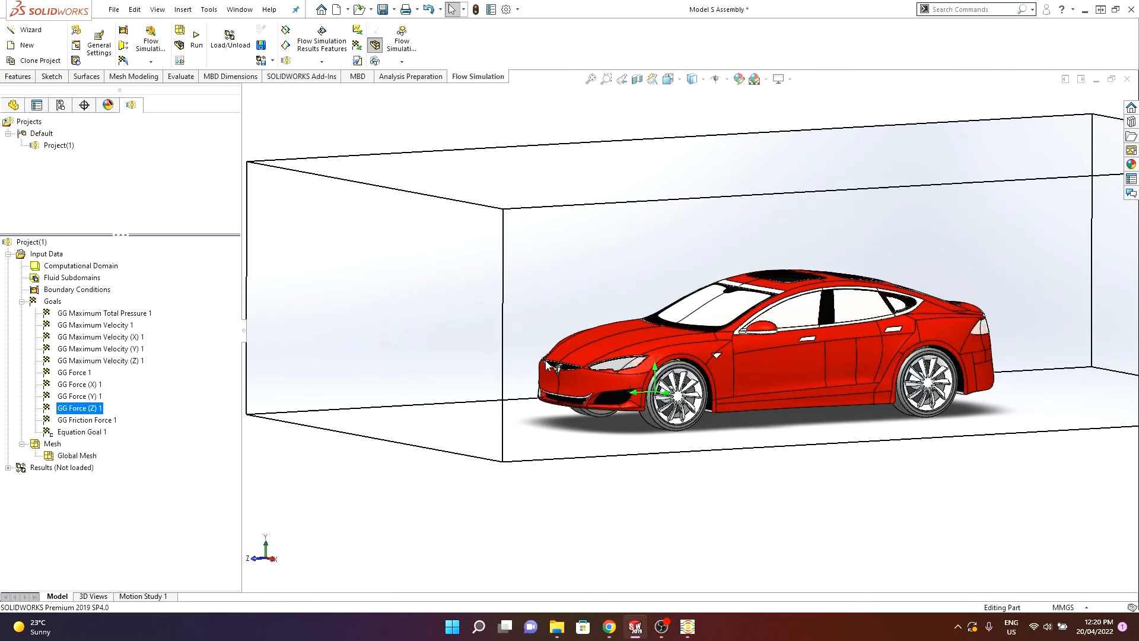
- Run the simulation as a new calculation and bring up the solver window to monitor it
scroll(857, 318, up, 2)
mouse_move(653, 405)
middle_down()
mouse_move(674, 393)
mouse_move(647, 396)
middle_up()
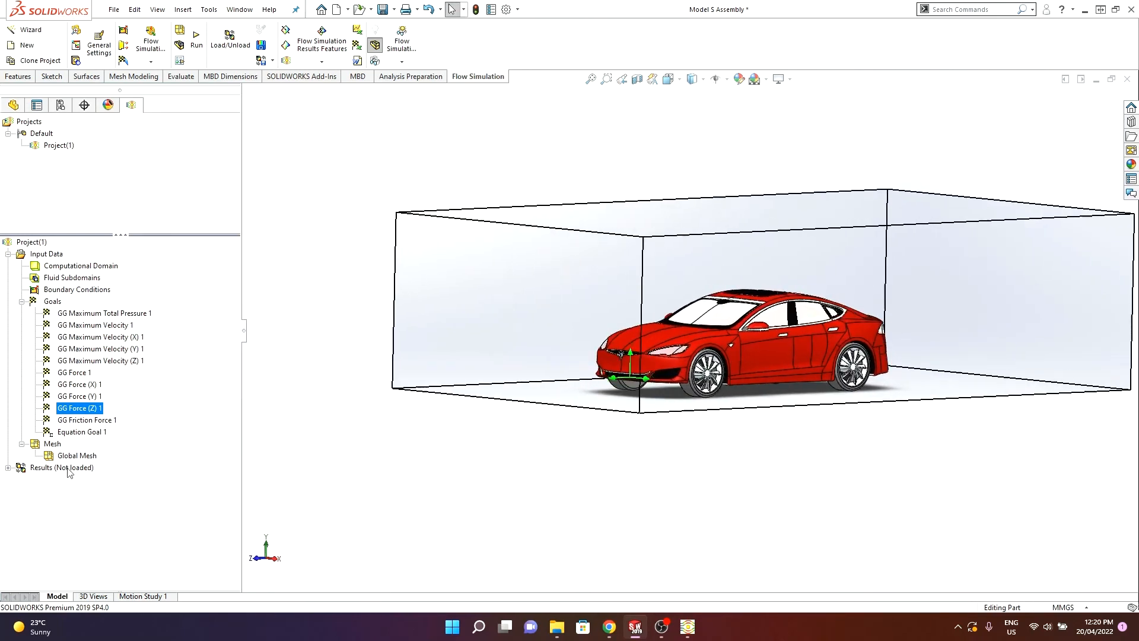
click(196, 38)
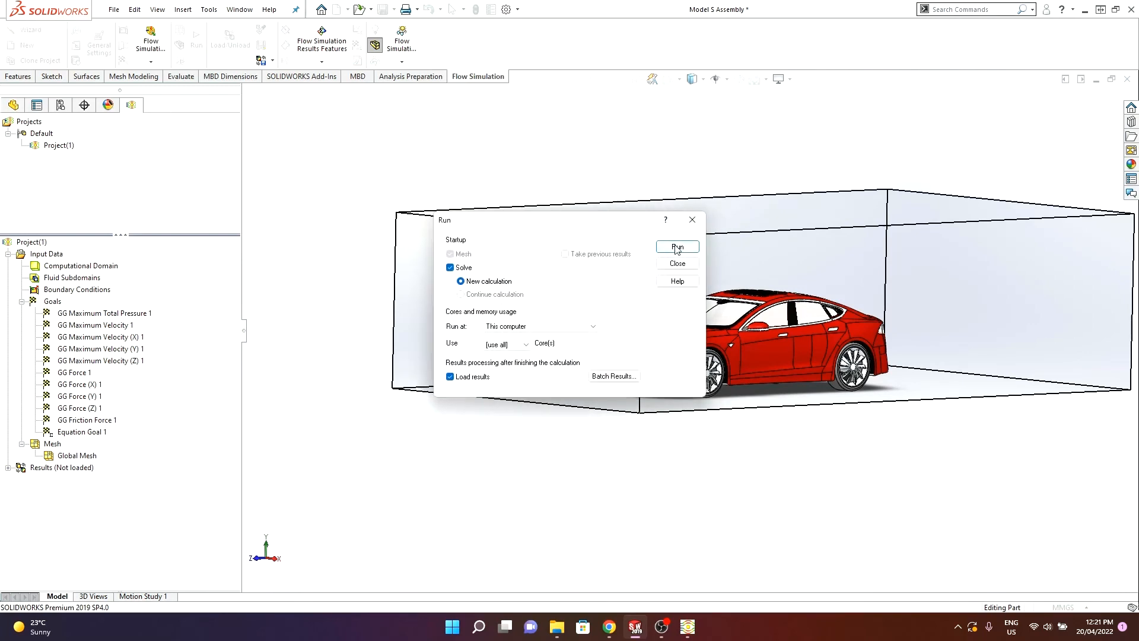
click(676, 247)
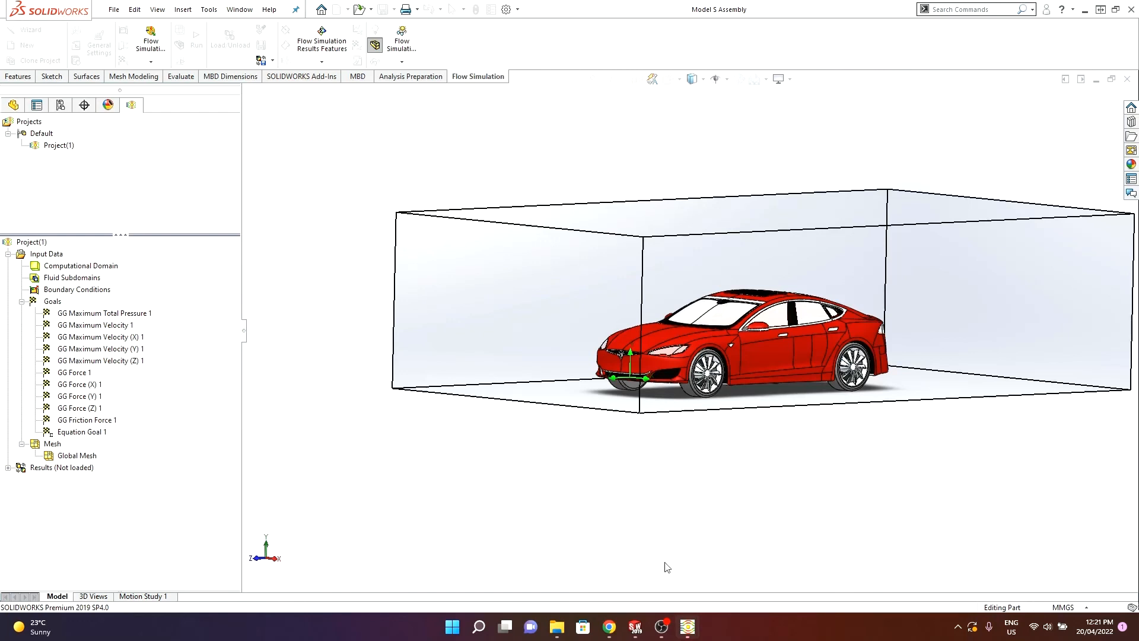
mouse_move(687, 626)
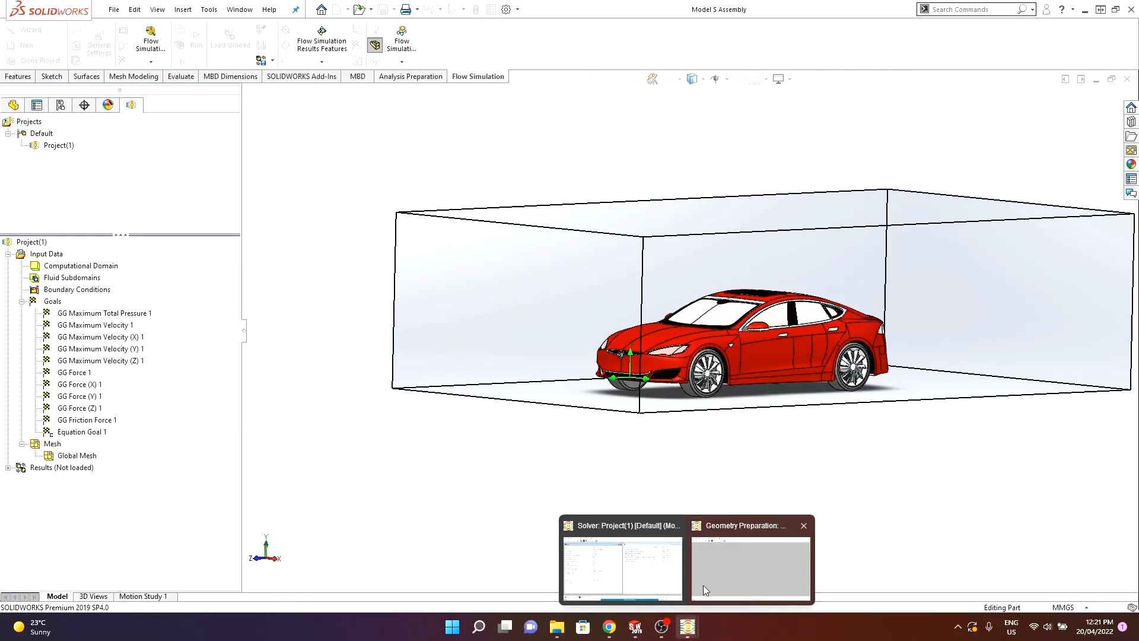
click(745, 554)
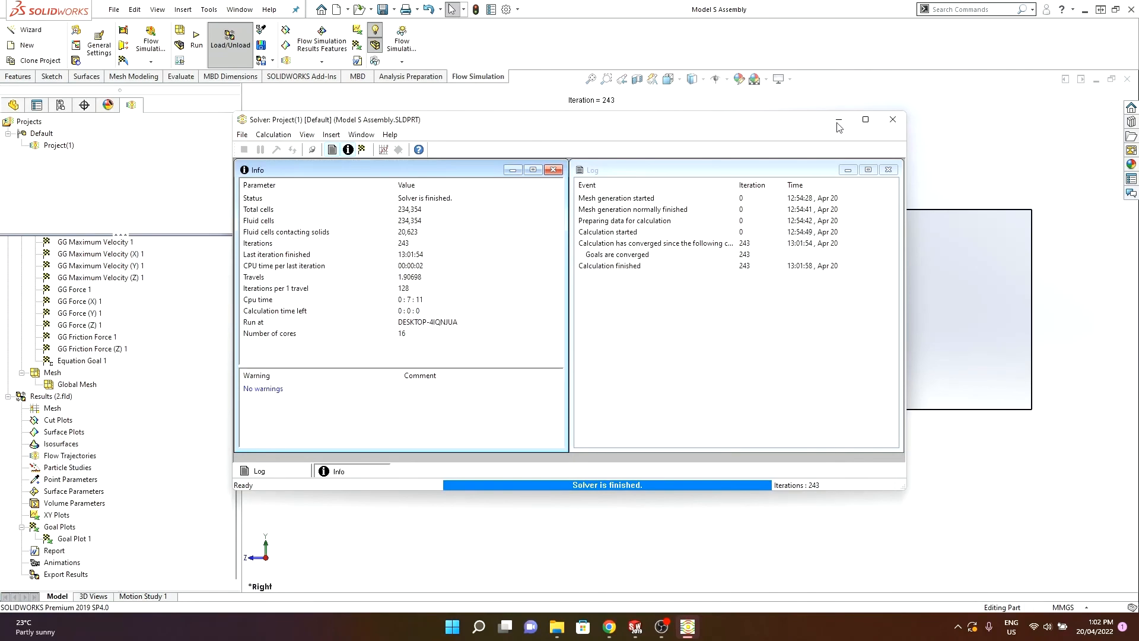
click(837, 122)
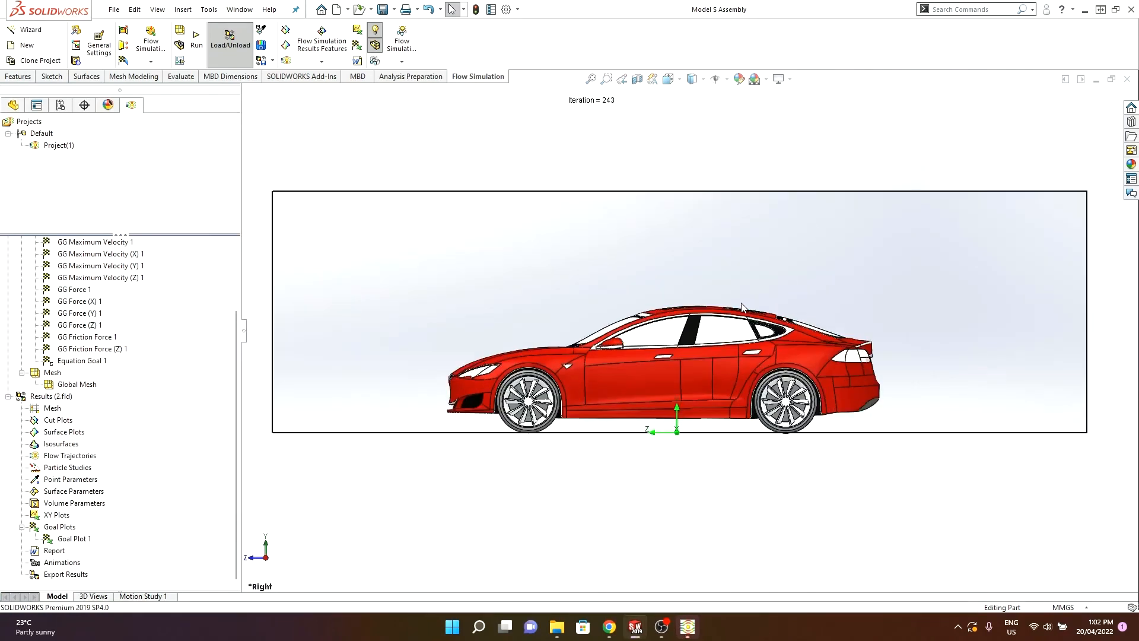
- Insert flow trajectories starting from Plane1 with 150 points, coloured by Velocity
middle_drag(443, 301, 471, 326)
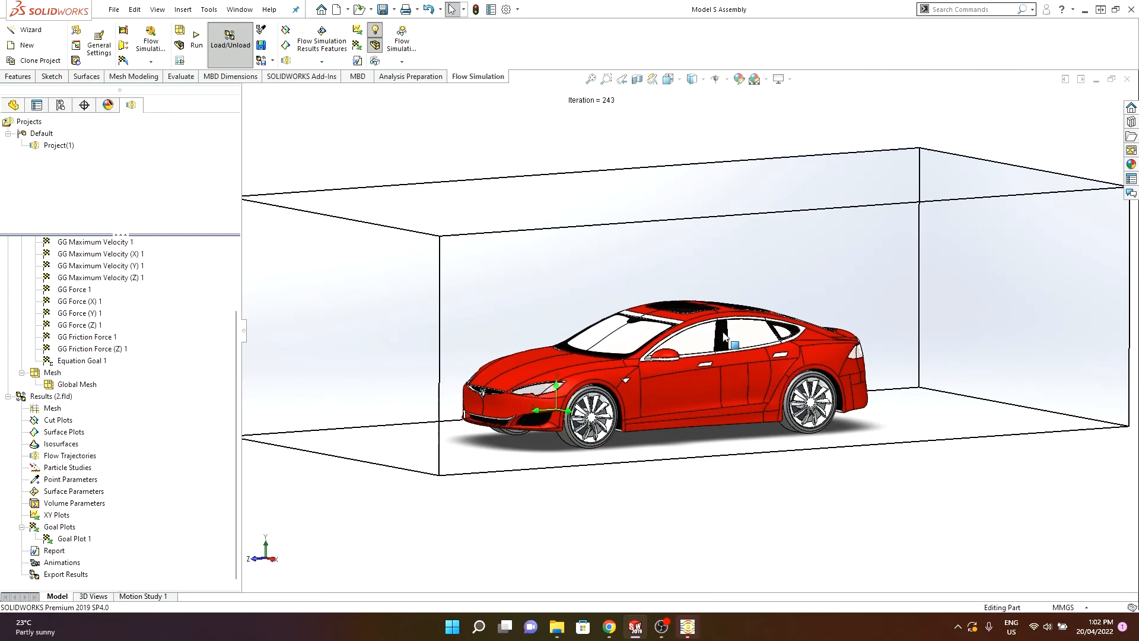
click(9, 397)
click(8, 479)
right_click(76, 464)
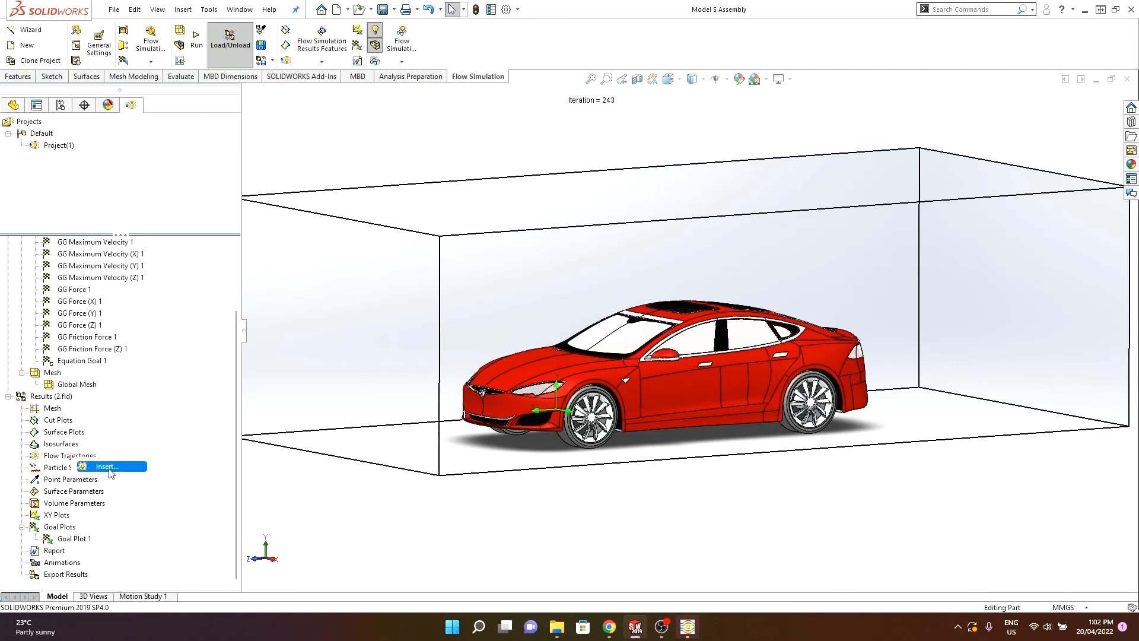
click(109, 468)
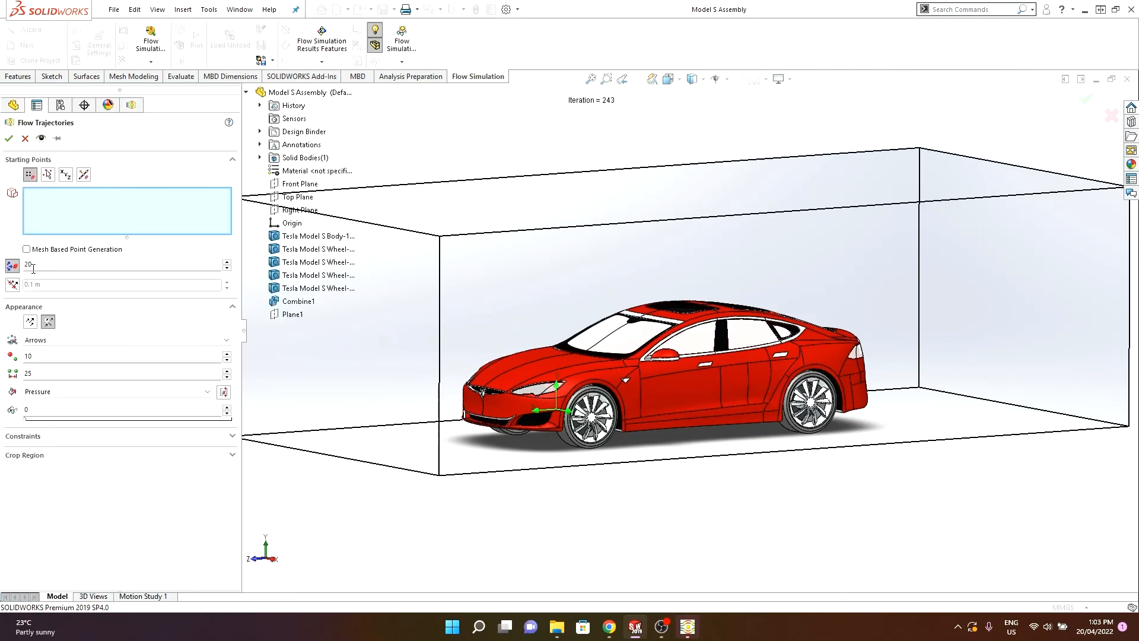
click(38, 267)
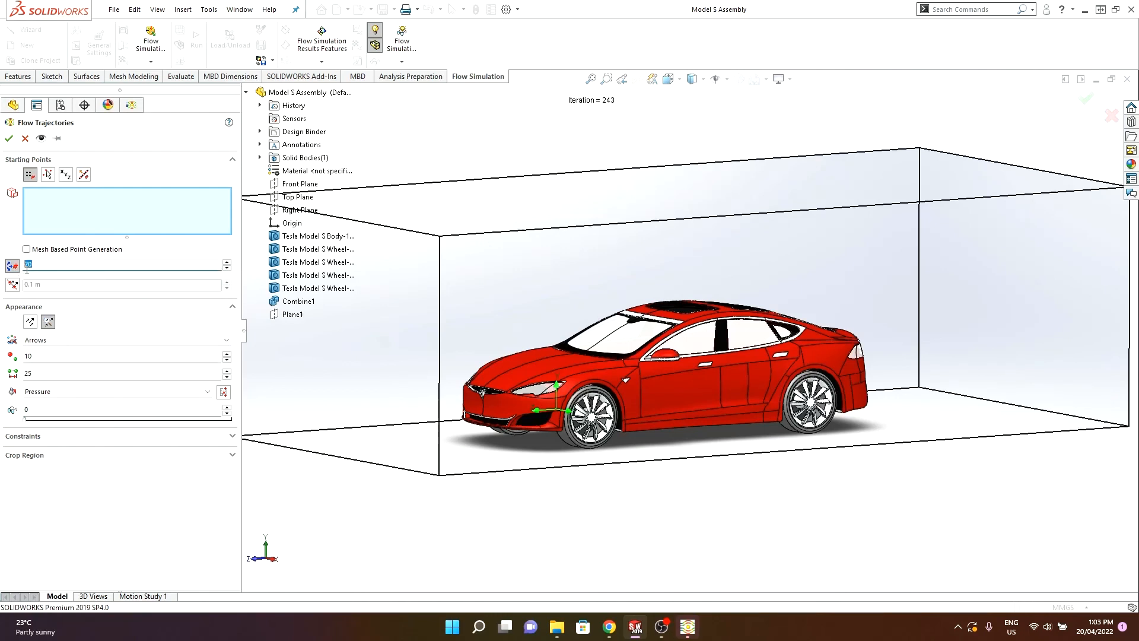
text(150)
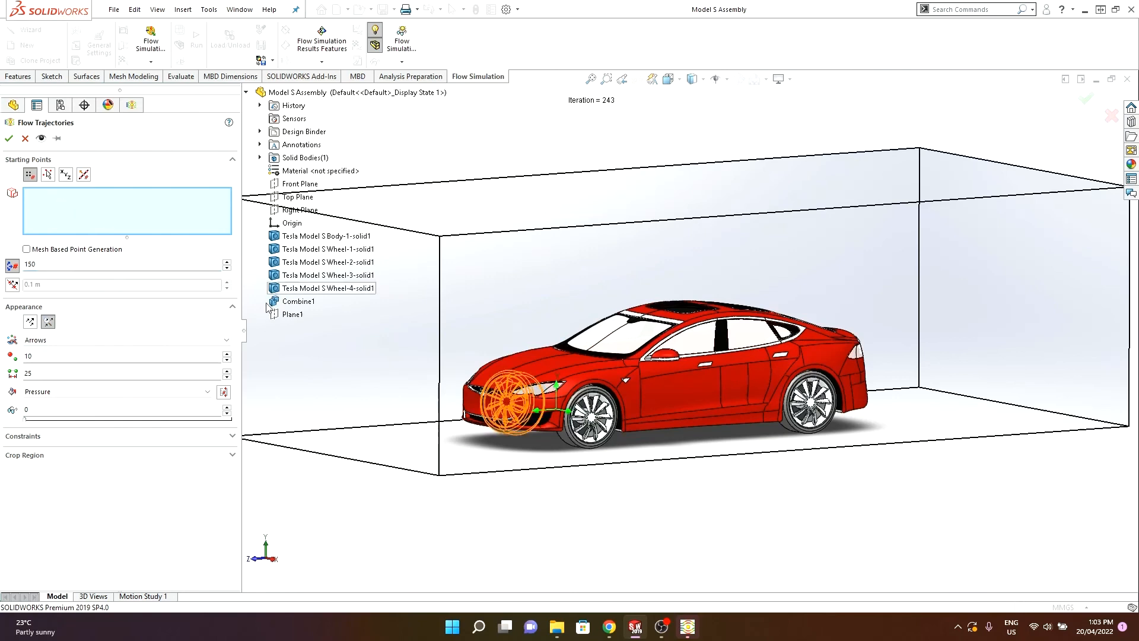
click(287, 315)
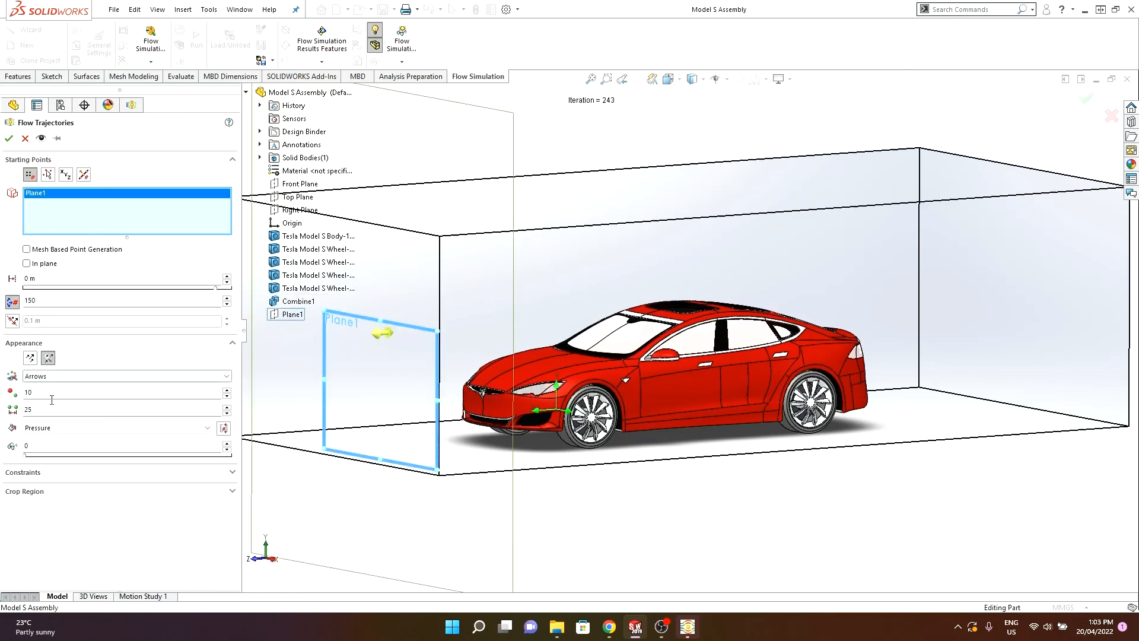
click(55, 428)
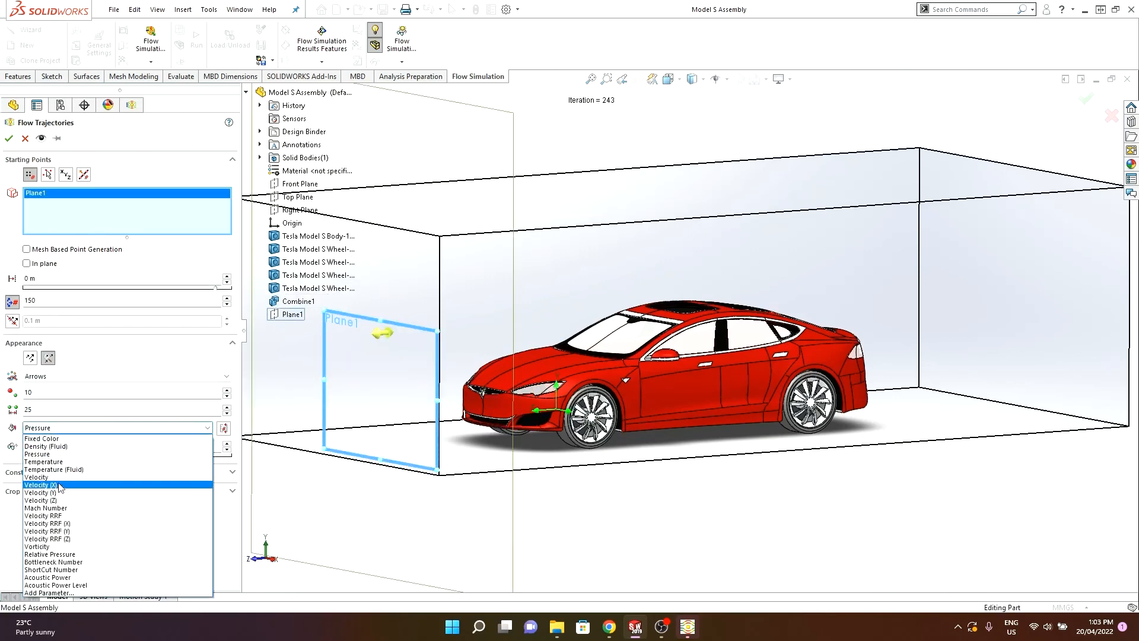
click(70, 477)
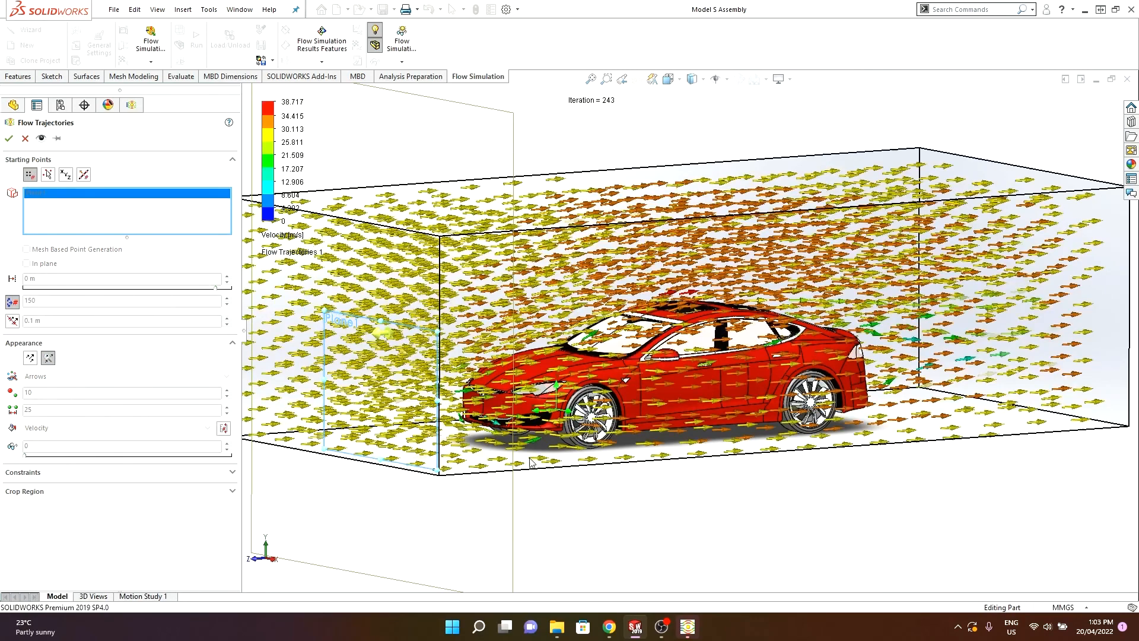
- Play the flow trajectories animation
right_click(65, 551)
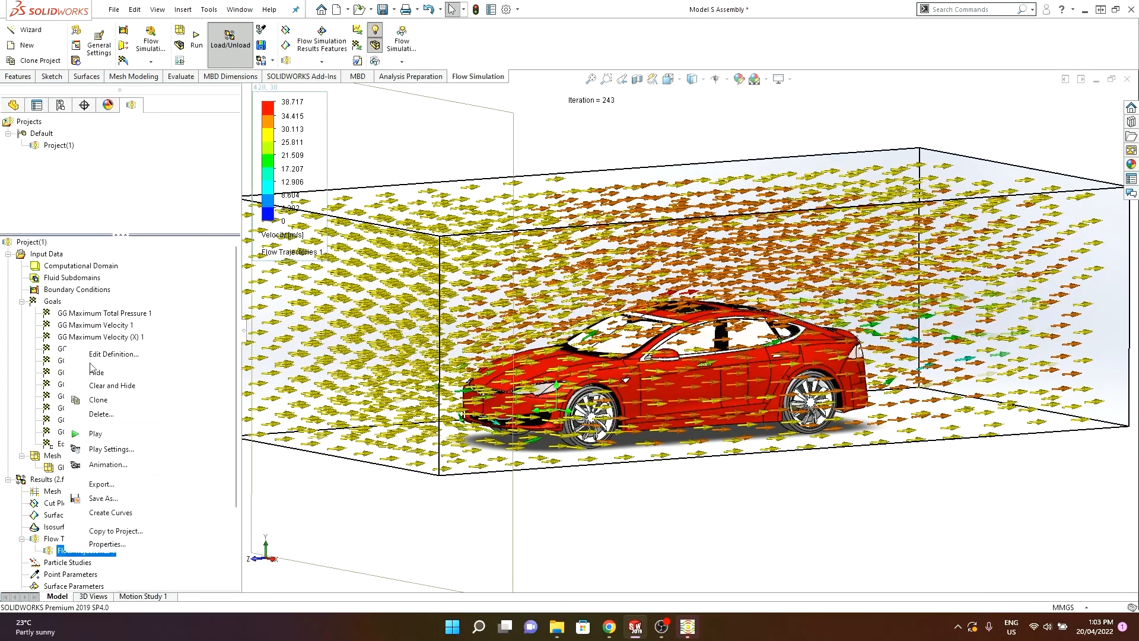
click(83, 436)
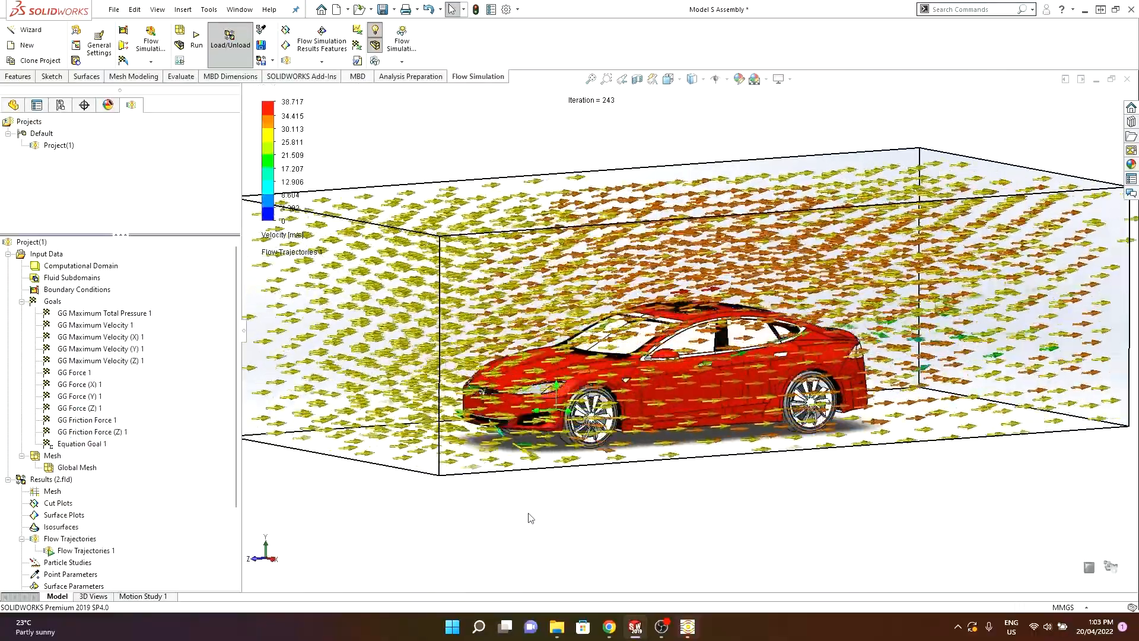
middle_drag(529, 518, 547, 489)
middle_drag(589, 441, 565, 478)
- Examine the animated airflow around the car from different angles and zoom levels
scroll(632, 456, down, 3)
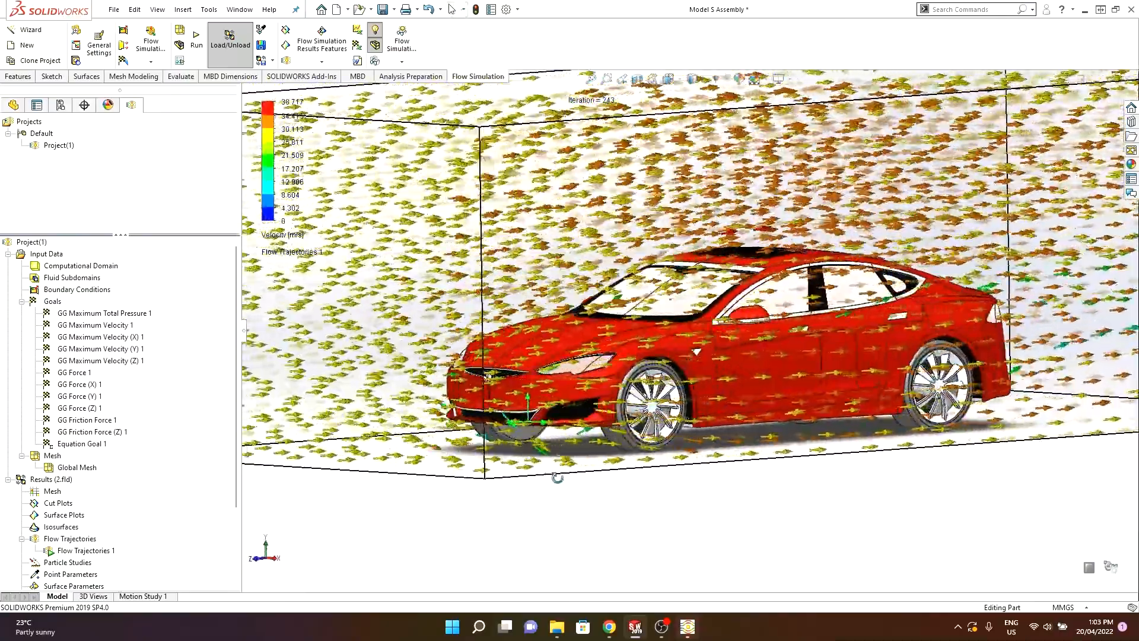
scroll(487, 382, down, 5)
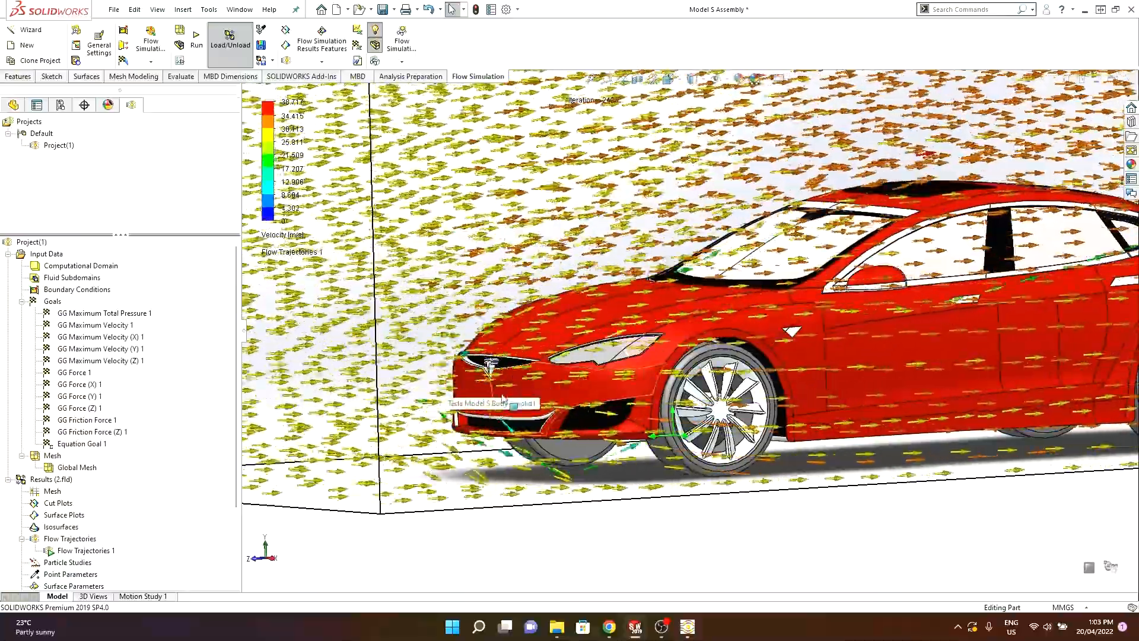
scroll(593, 417, up, 1)
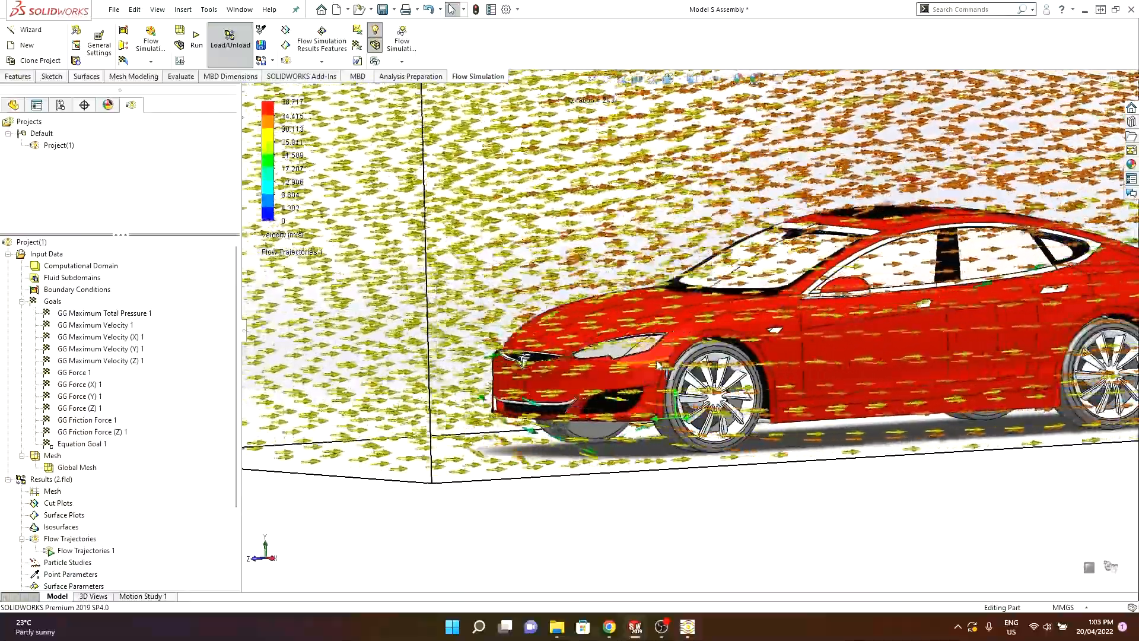
middle_drag(593, 417, 504, 421)
scroll(504, 420, up, 2)
scroll(952, 226, down, 2)
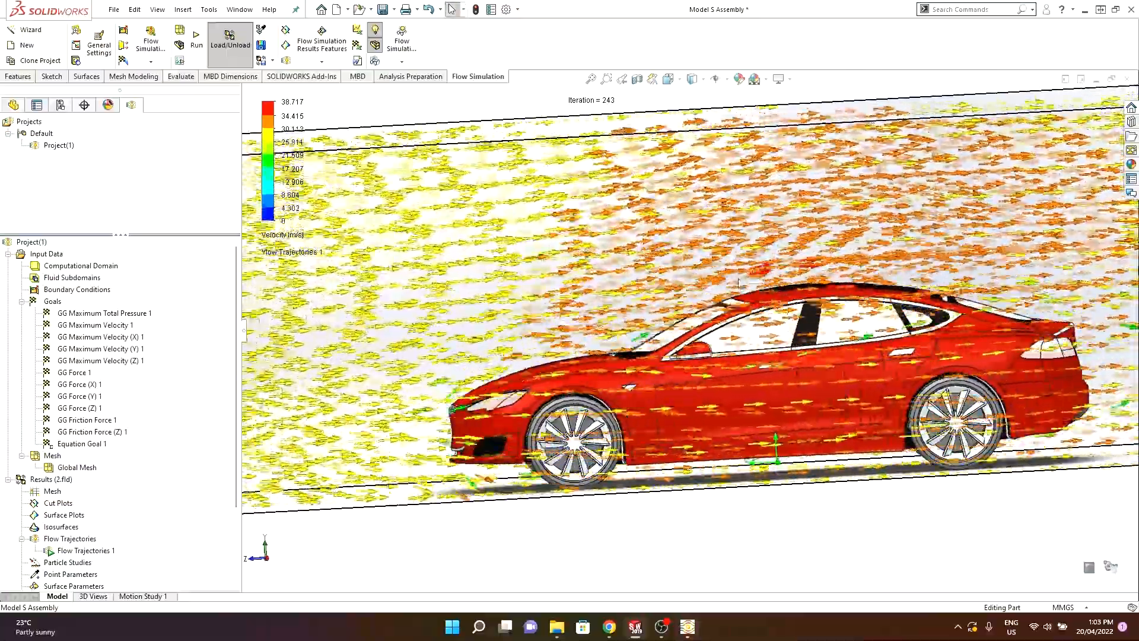
scroll(753, 261, up, 2)
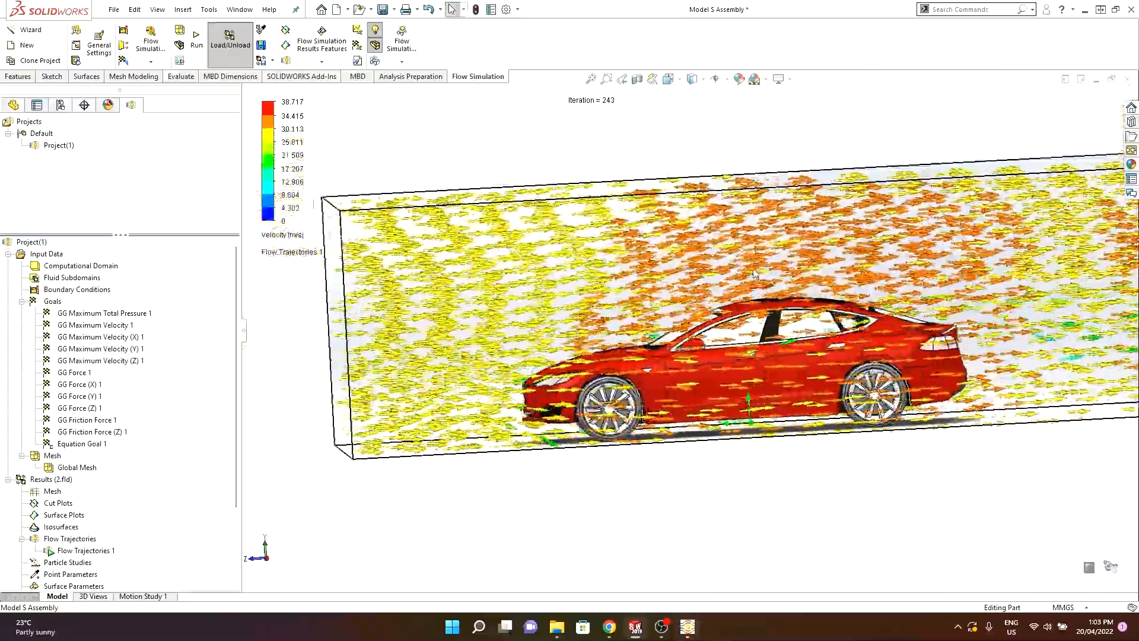
scroll(777, 289, up, 1)
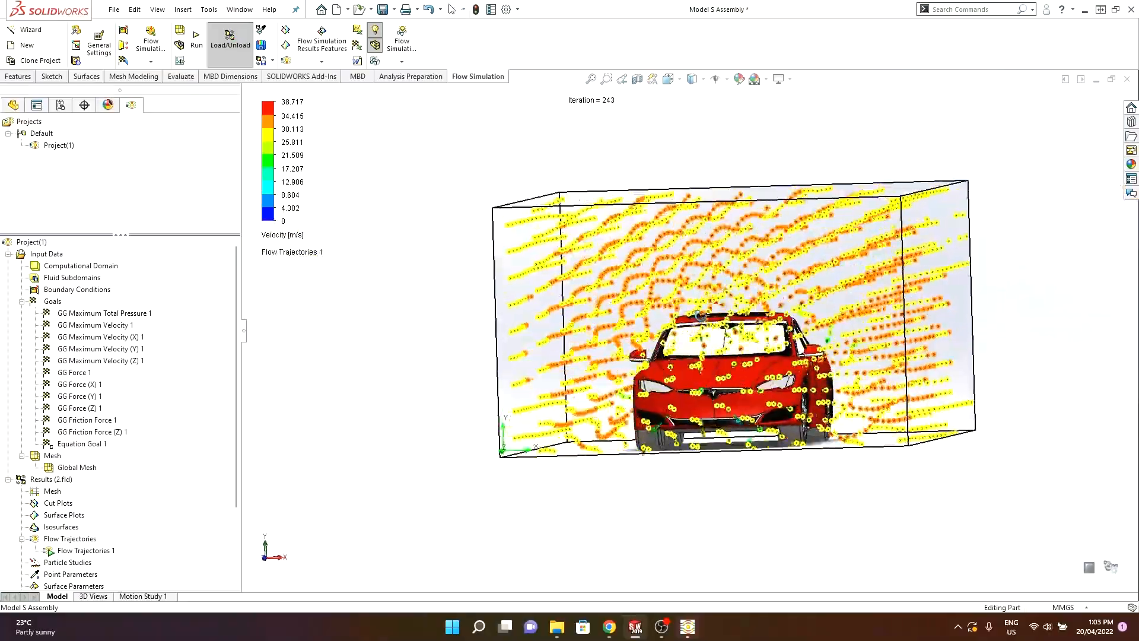
scroll(841, 281, up, 2)
middle_drag(719, 276, 735, 271)
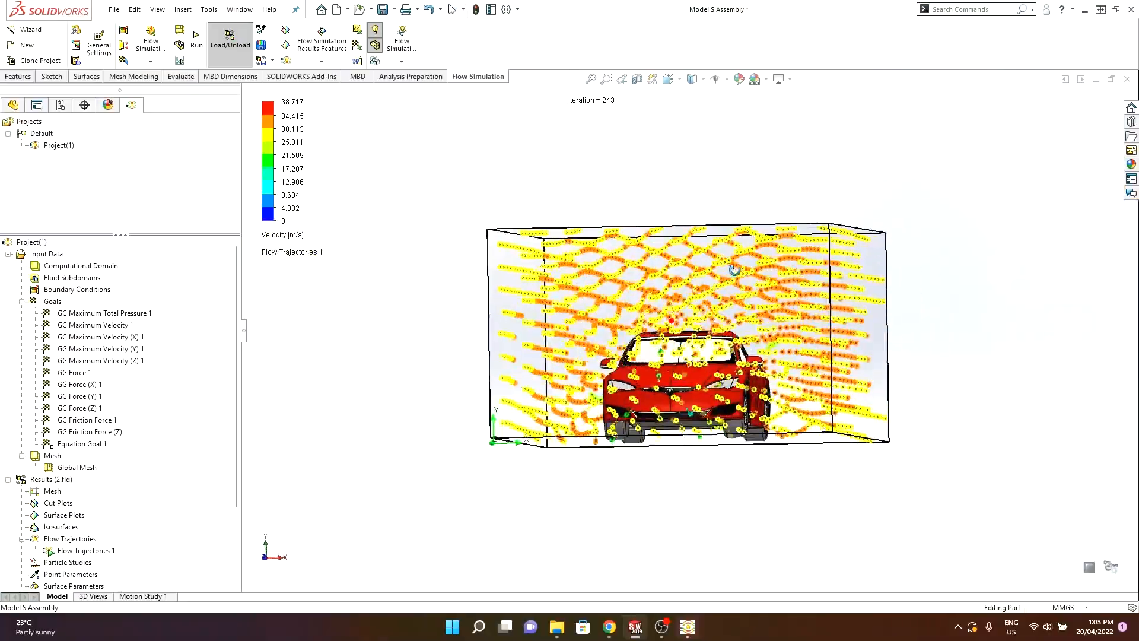
scroll(736, 276, down, 2)
middle_drag(665, 224, 652, 229)
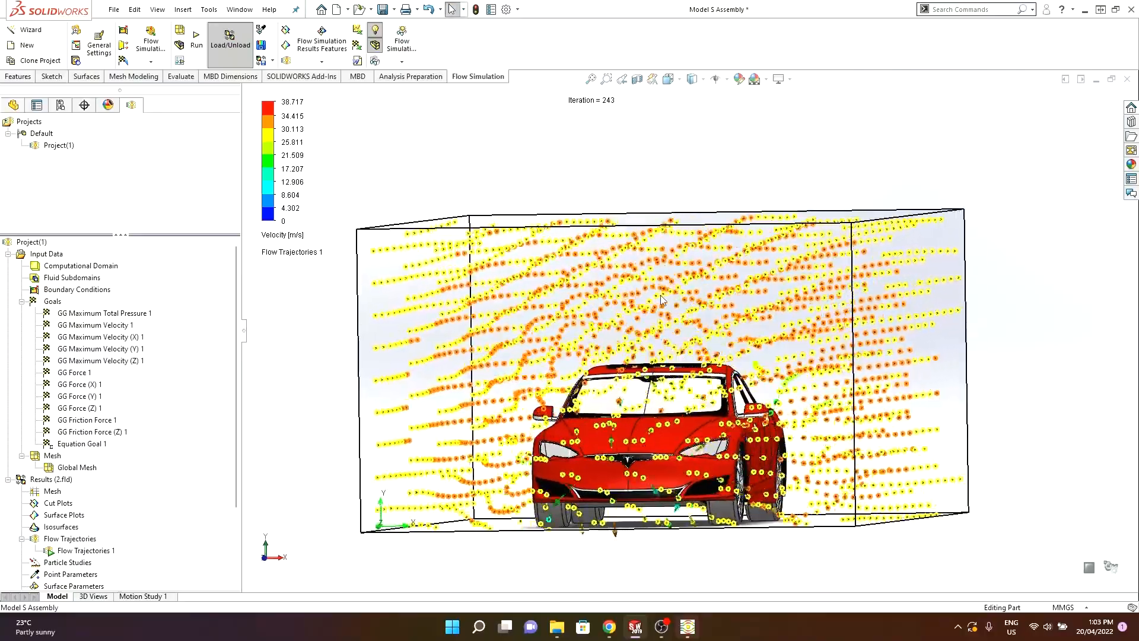
middle_drag(655, 302, 578, 294)
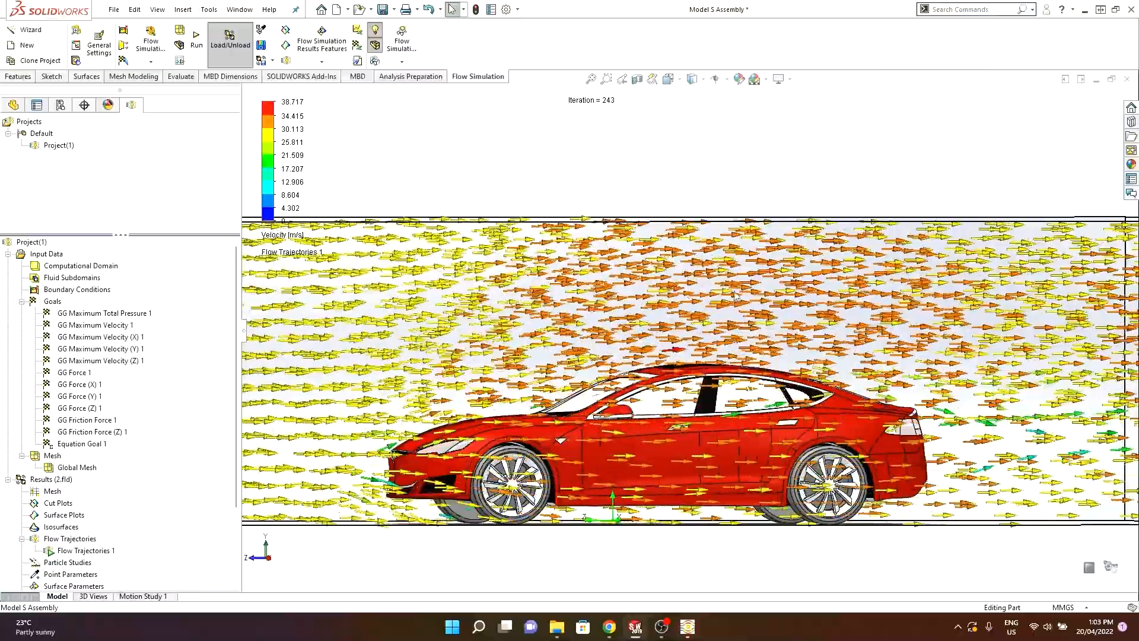
middle_drag(746, 333, 760, 355)
scroll(805, 362, down, 1)
middle_drag(642, 281, 759, 278)
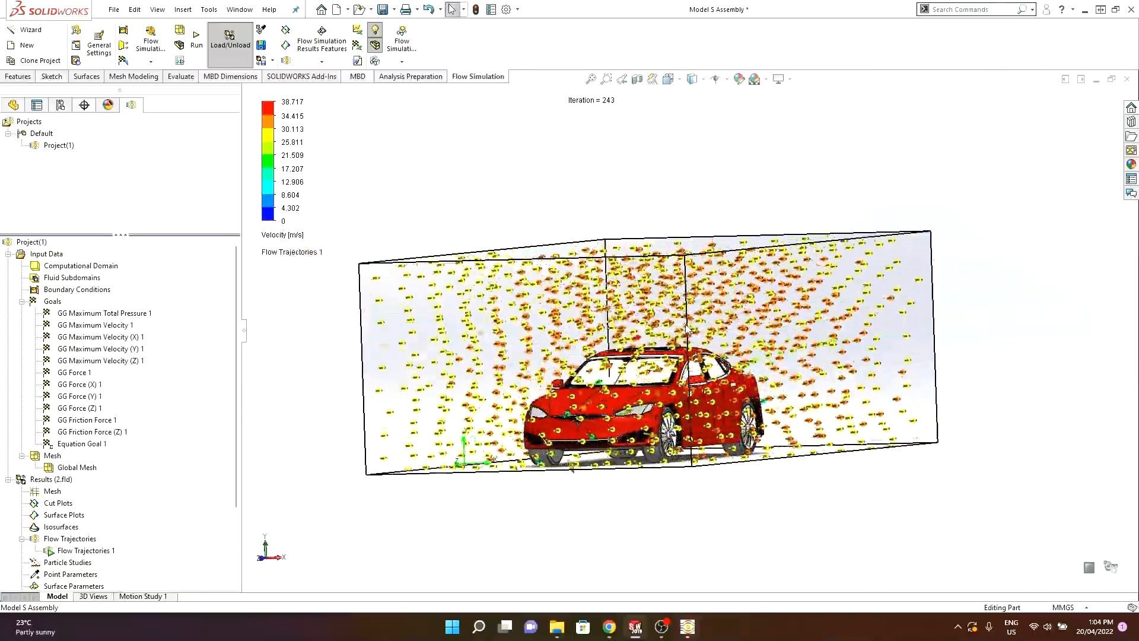
middle_drag(686, 327, 622, 313)
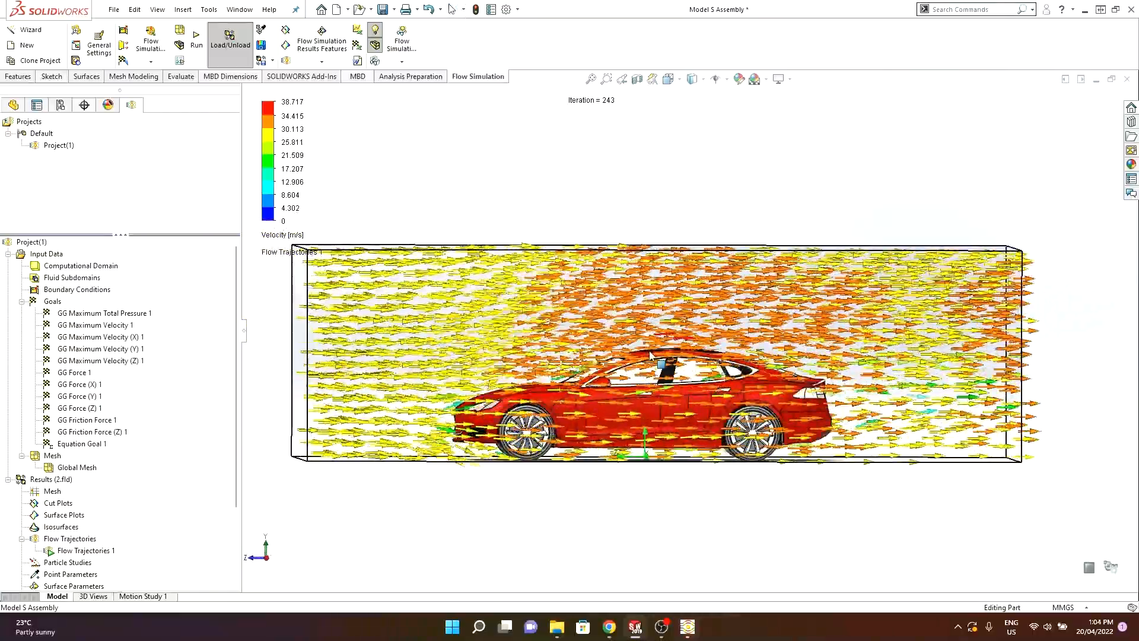
scroll(699, 347, down, 1)
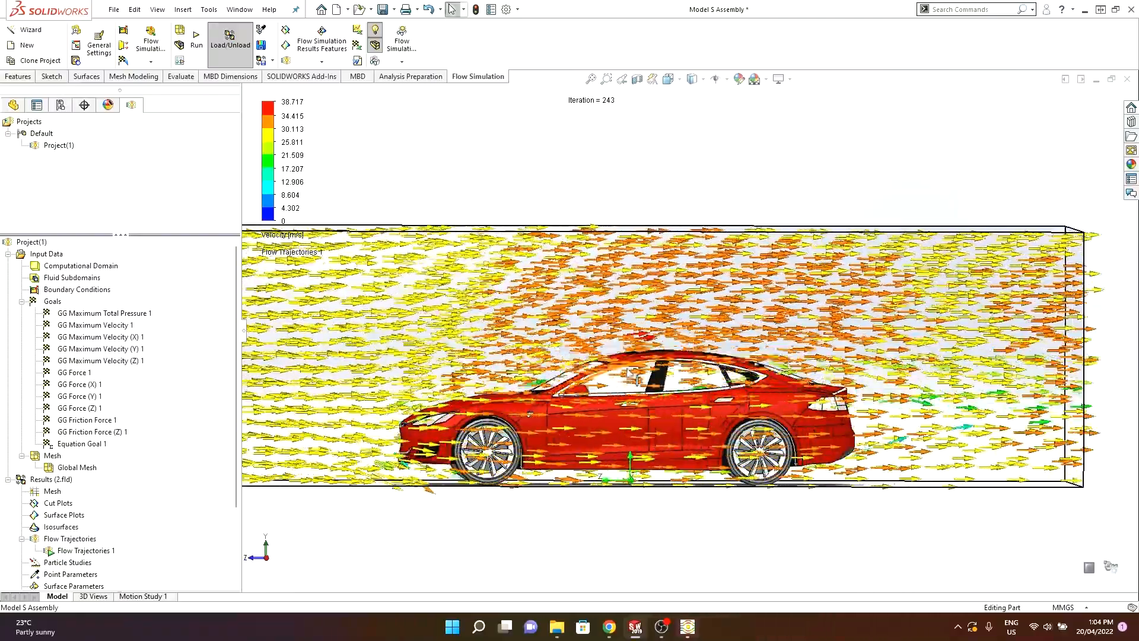
middle_drag(730, 338, 759, 341)
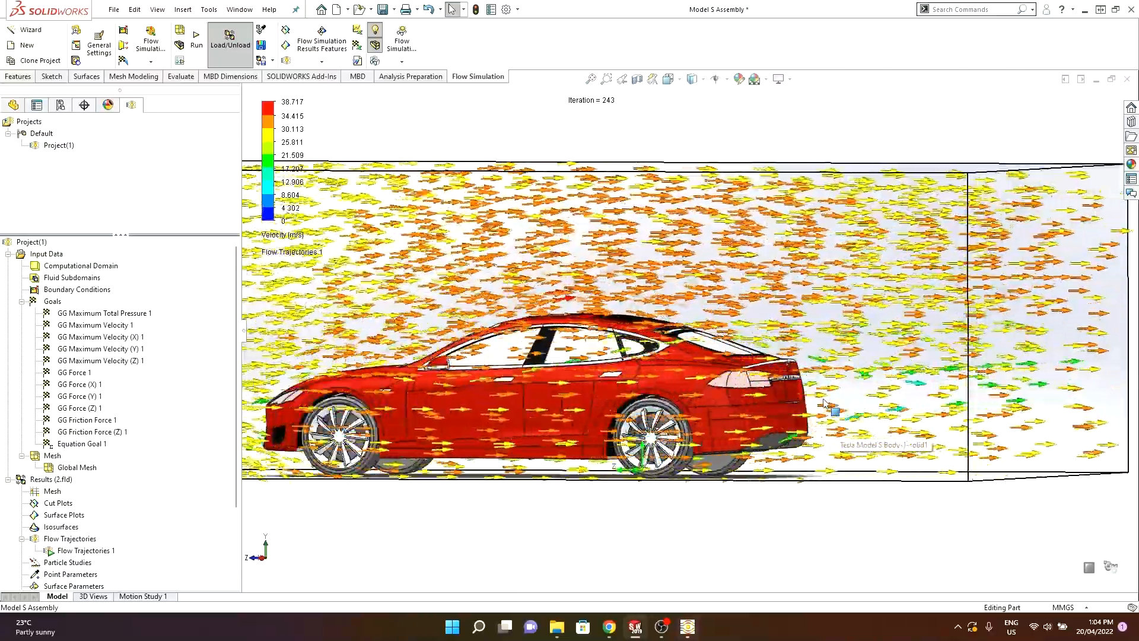
scroll(830, 409, down, 4)
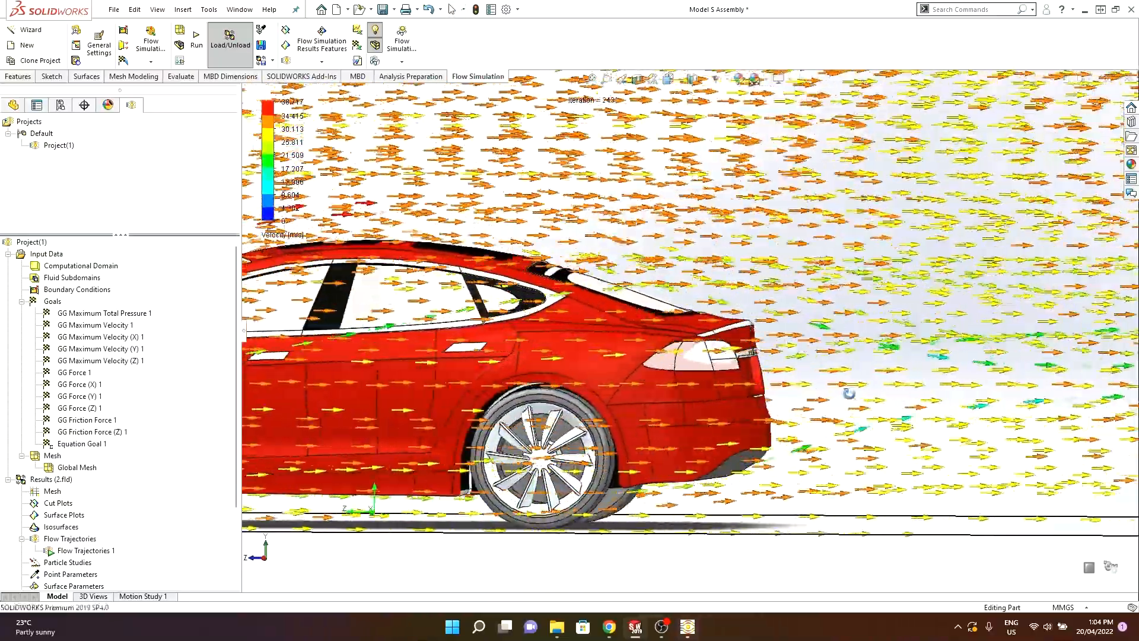
scroll(819, 368, down, 2)
scroll(819, 350, up, 3)
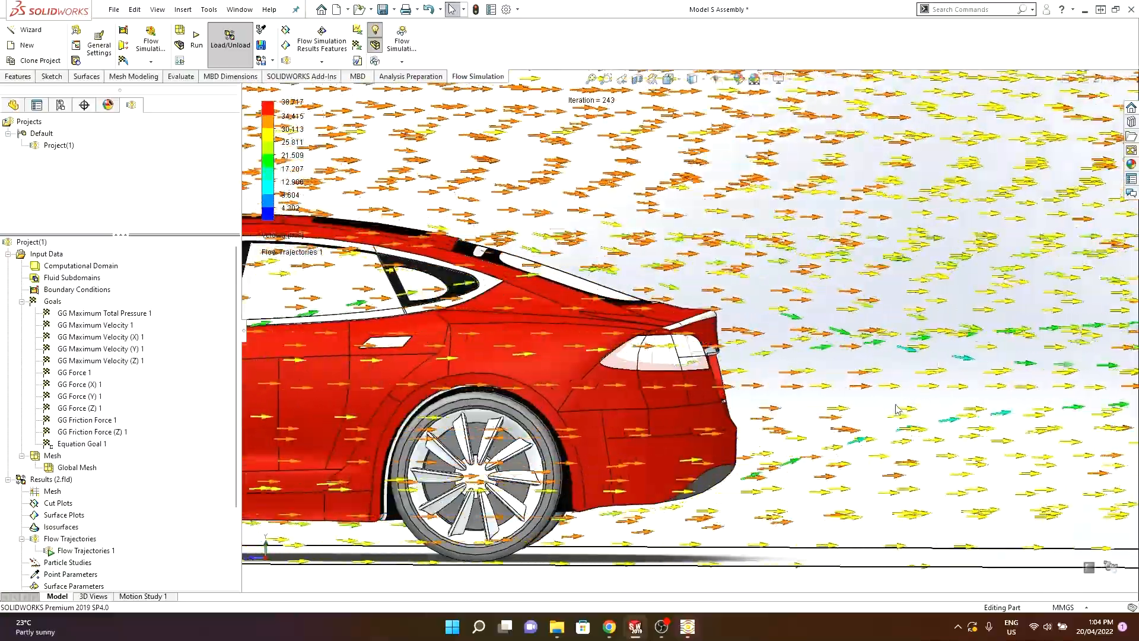
scroll(869, 361, down, 2)
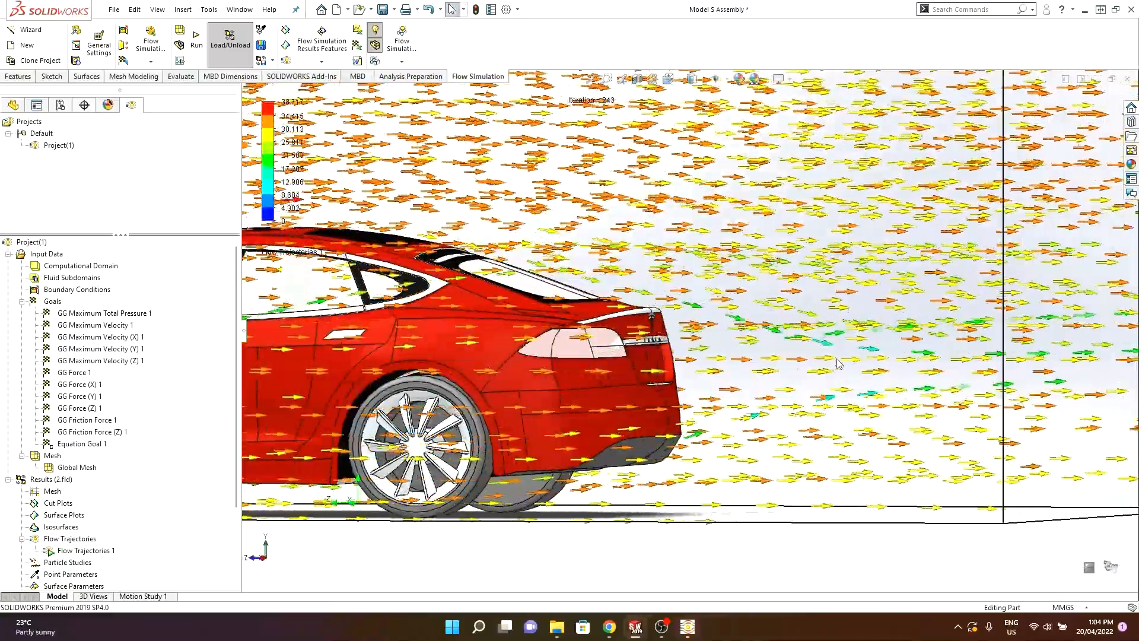
scroll(840, 381, up, 5)
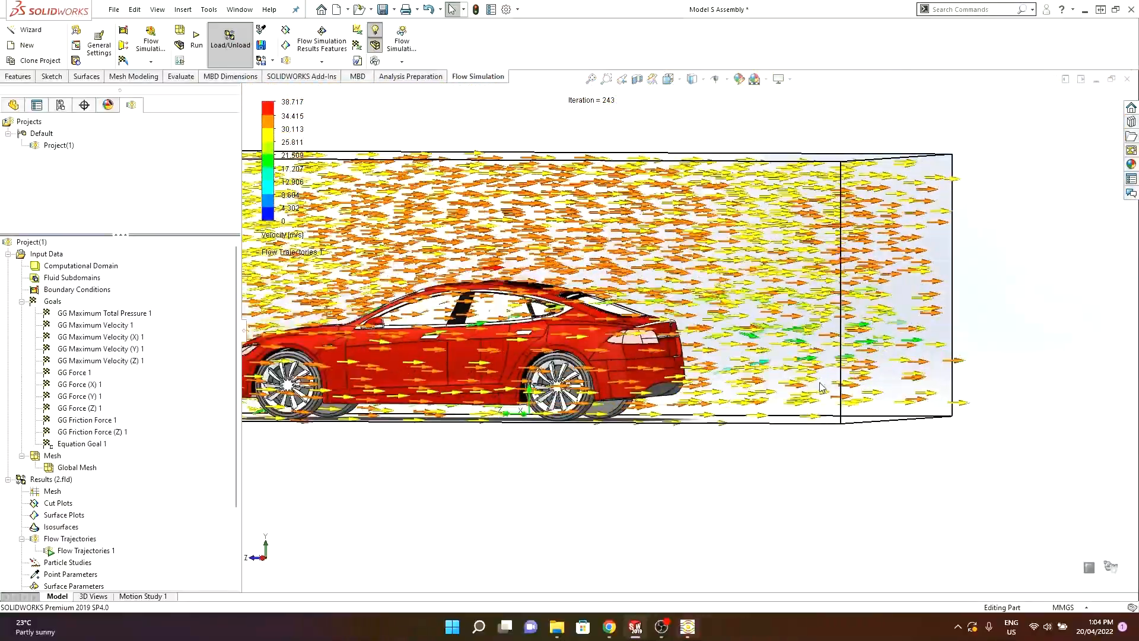
scroll(450, 320, down, 2)
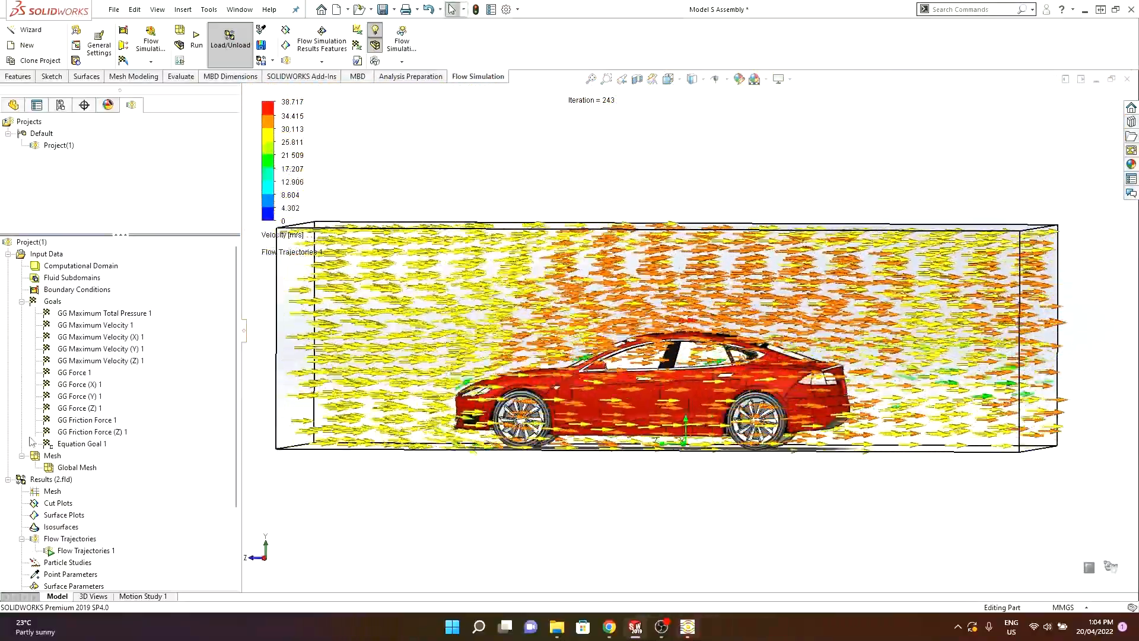
- Insert a cut plot on the Right Plane showing velocity contours with streamlines added
right_click(63, 512)
click(86, 513)
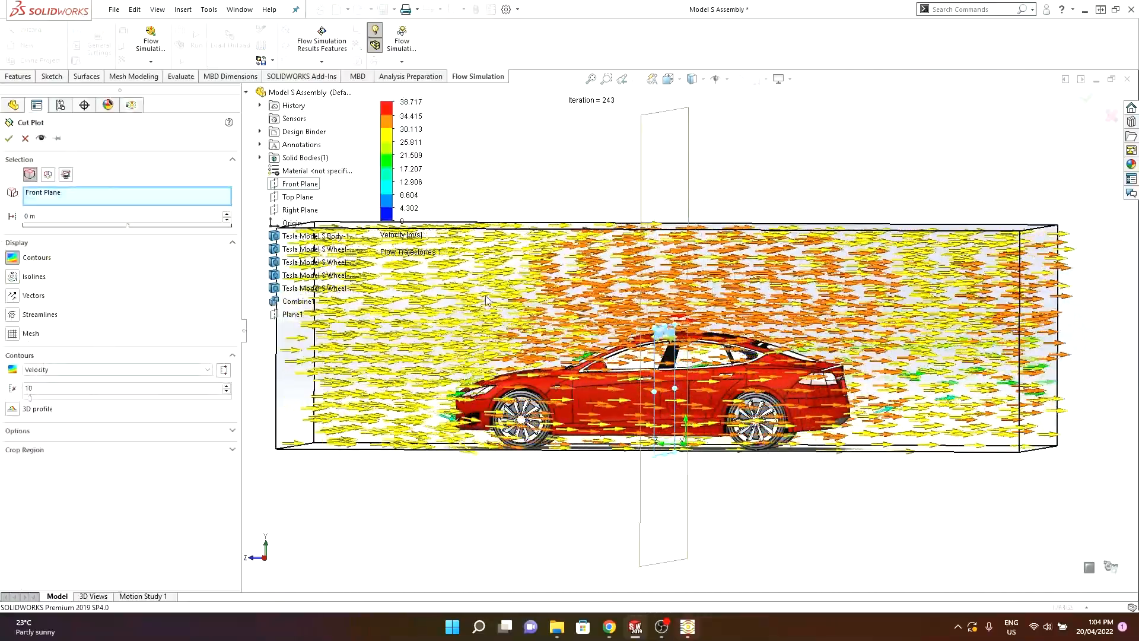
click(300, 209)
middle_drag(553, 275, 667, 302)
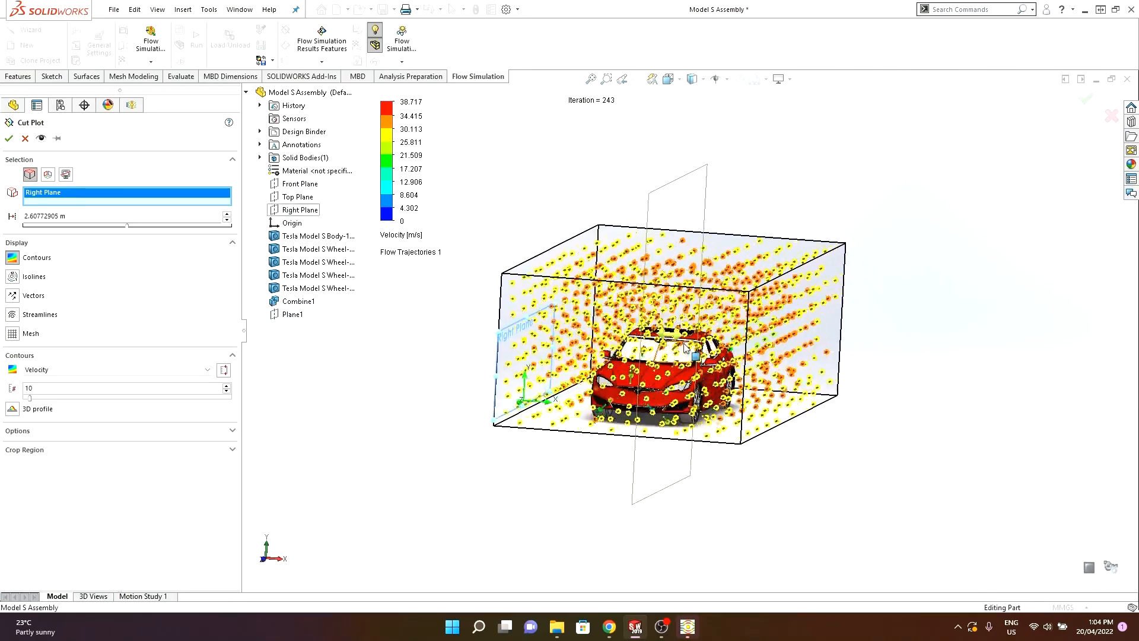
click(12, 314)
click(64, 370)
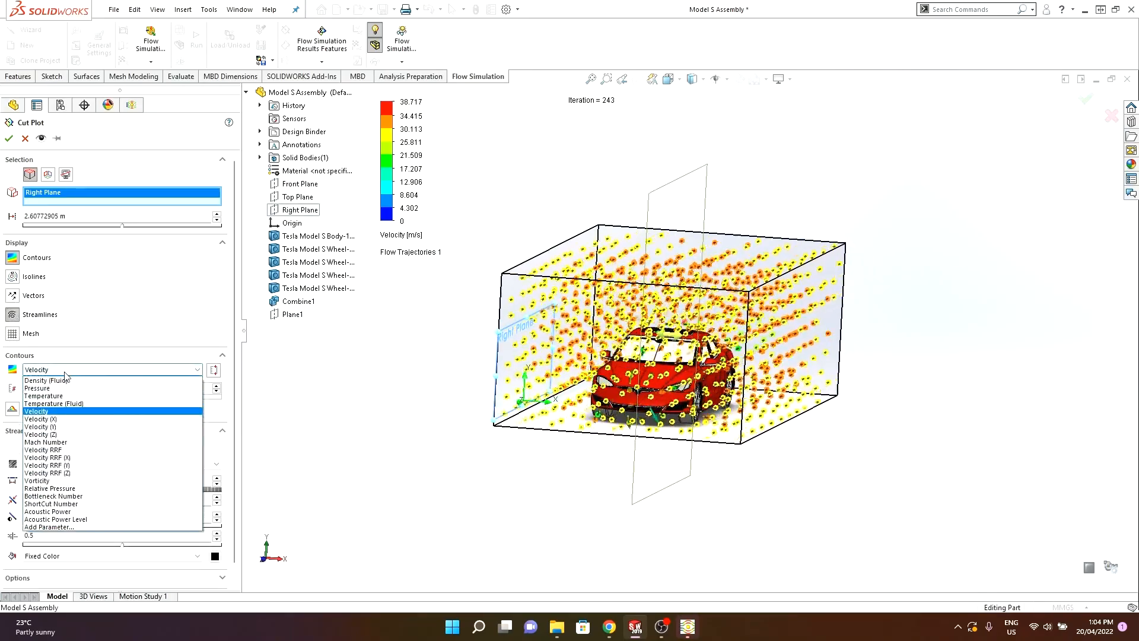
click(63, 413)
middle_drag(445, 359, 359, 343)
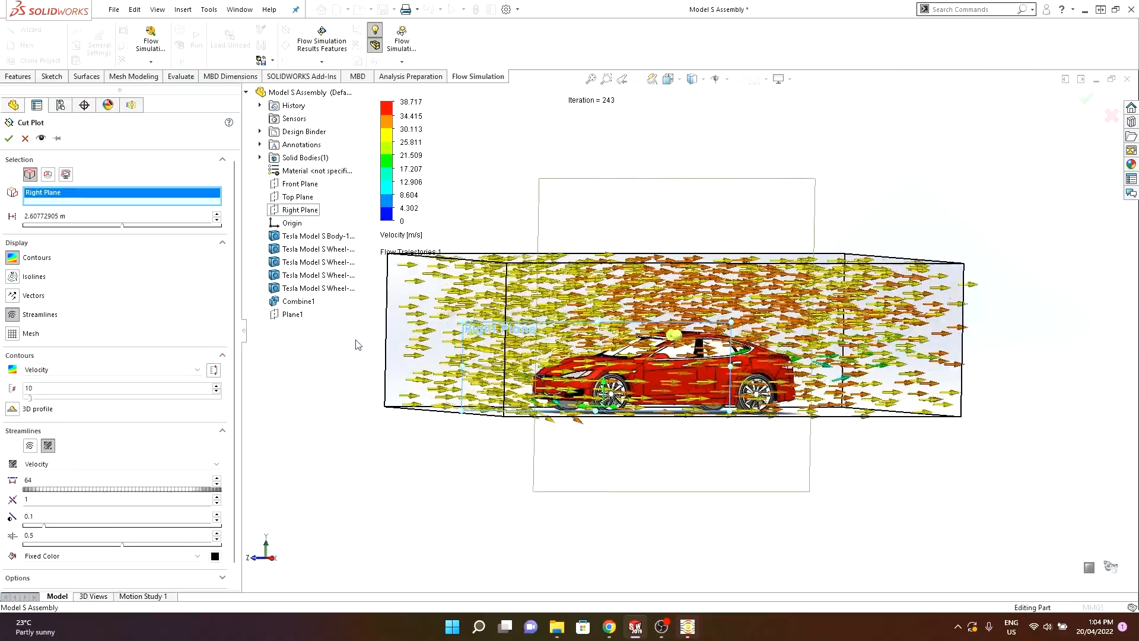
click(9, 139)
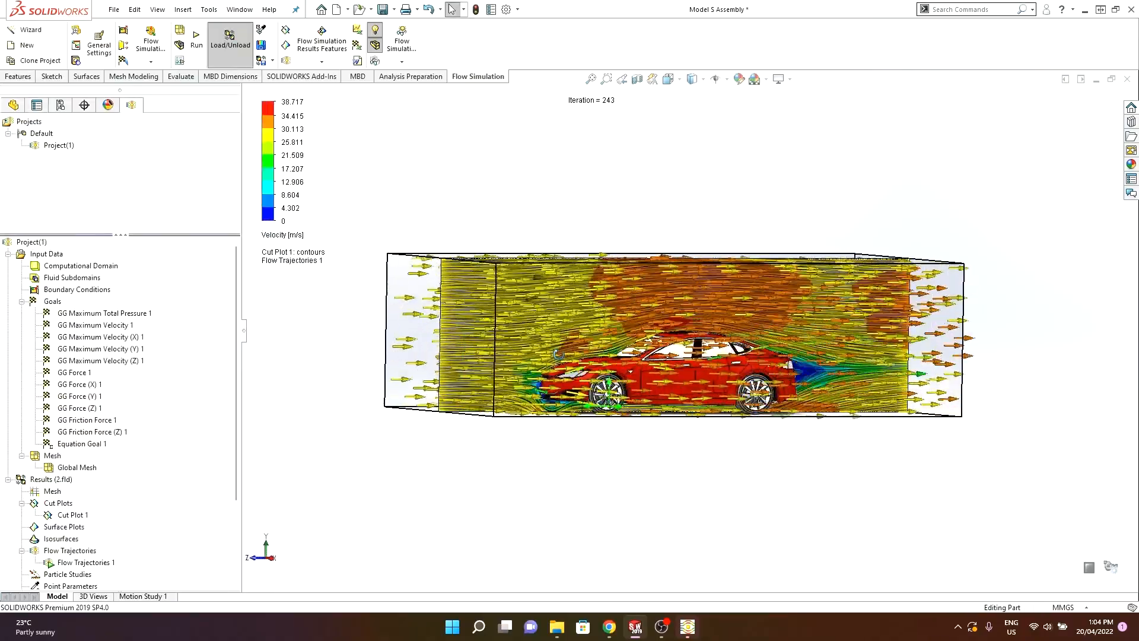
- Stop the flow trajectories animation and hide Flow Trajectories 1
middle_drag(570, 349, 515, 349)
scroll(668, 312, down, 3)
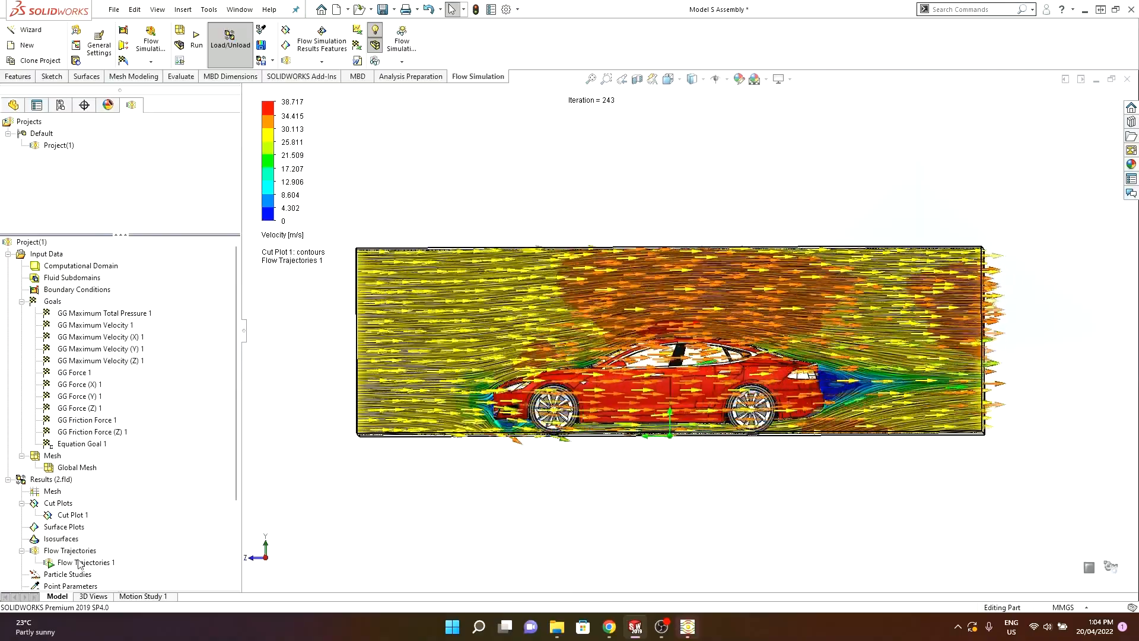
right_click(81, 563)
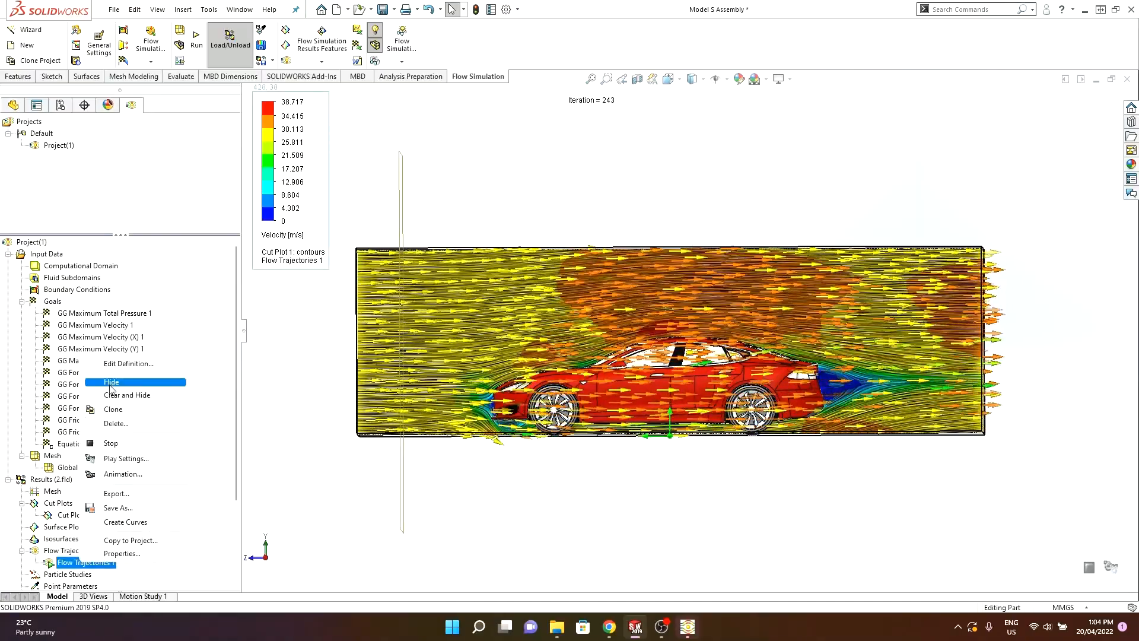
click(109, 445)
right_click(99, 564)
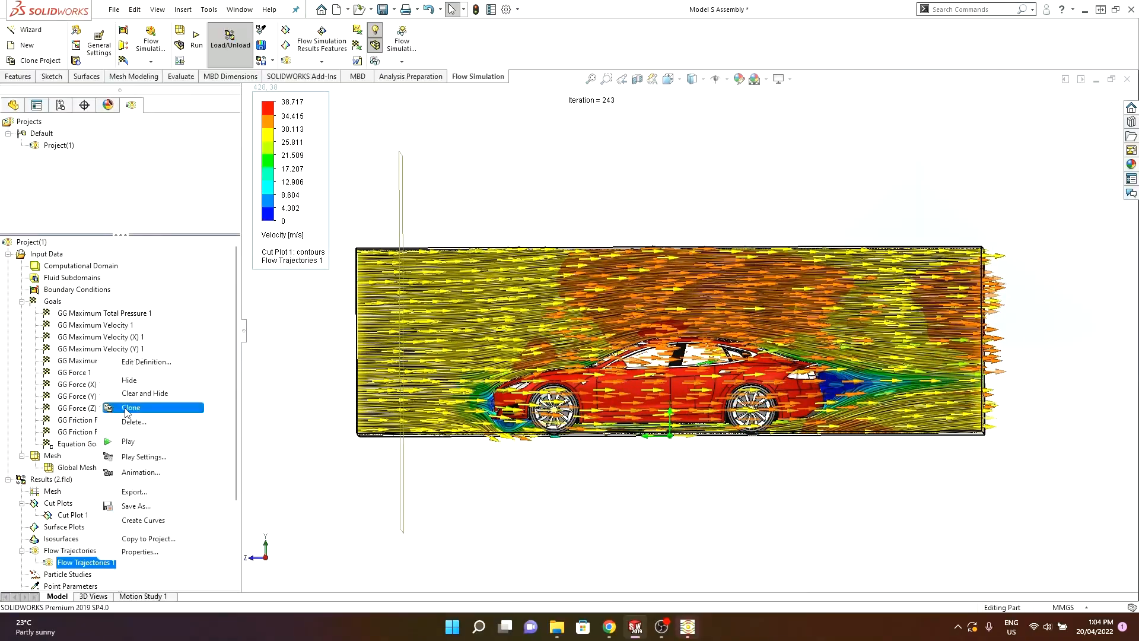
click(140, 378)
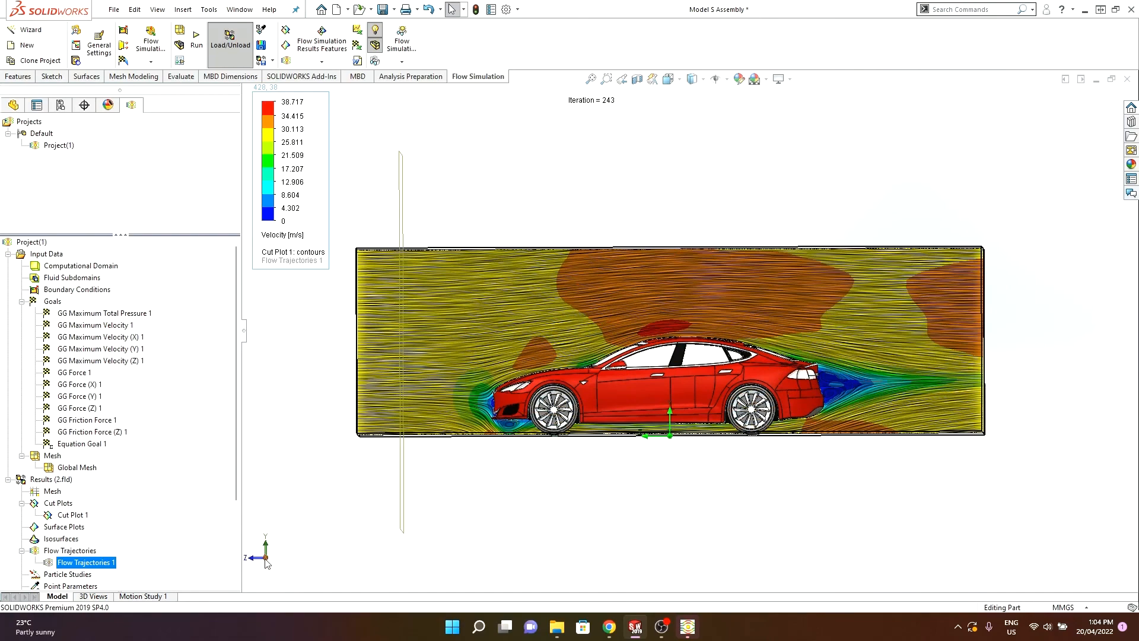
- Examine the velocity cut plot around the car's front and rear at different zoom levels
click(267, 555)
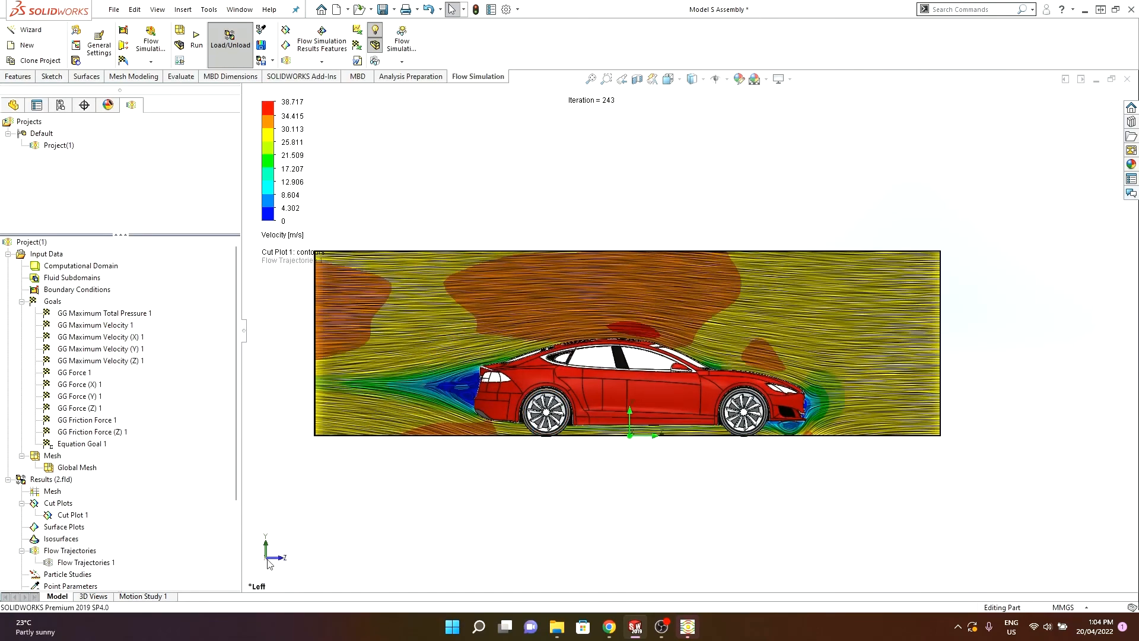
click(271, 559)
scroll(448, 393, down, 5)
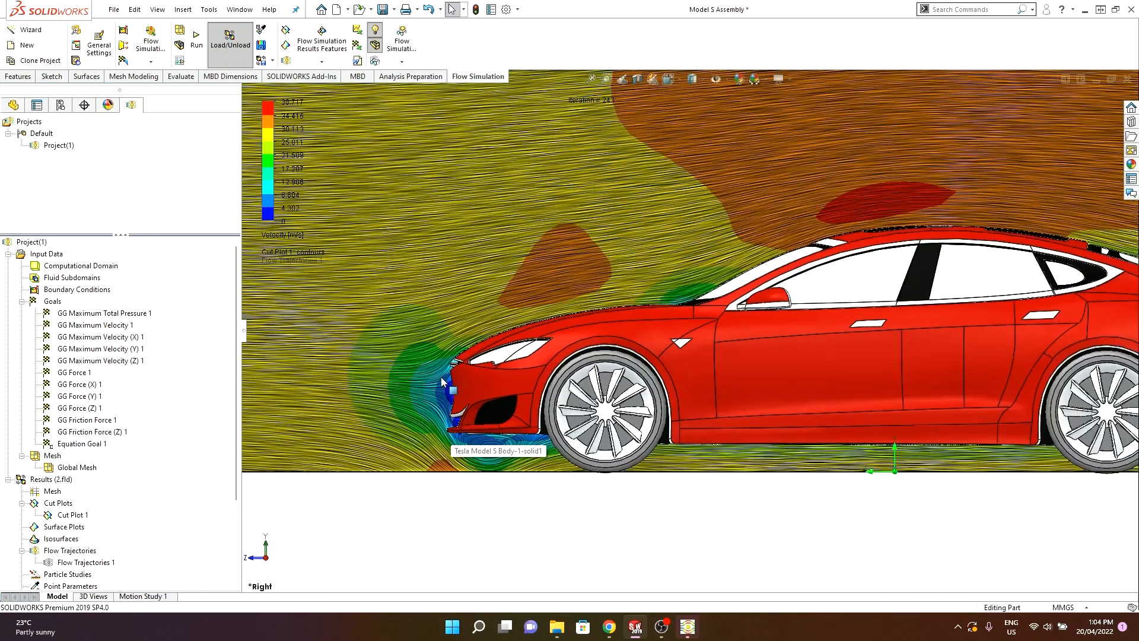
scroll(471, 334, up, 2)
scroll(480, 322, down, 5)
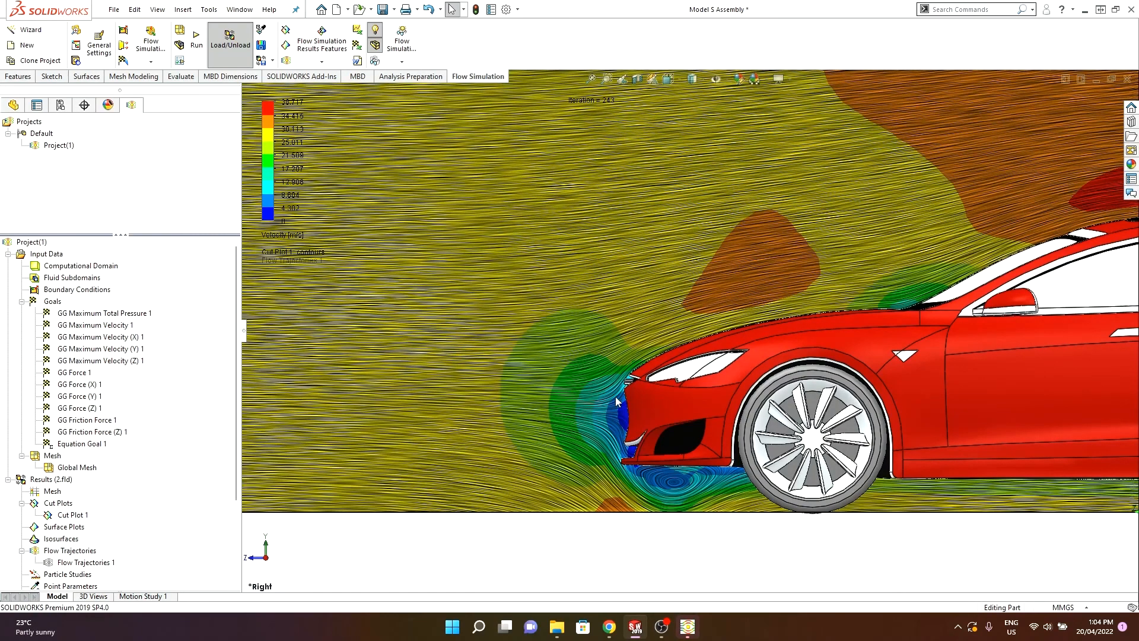
scroll(628, 394, down, 2)
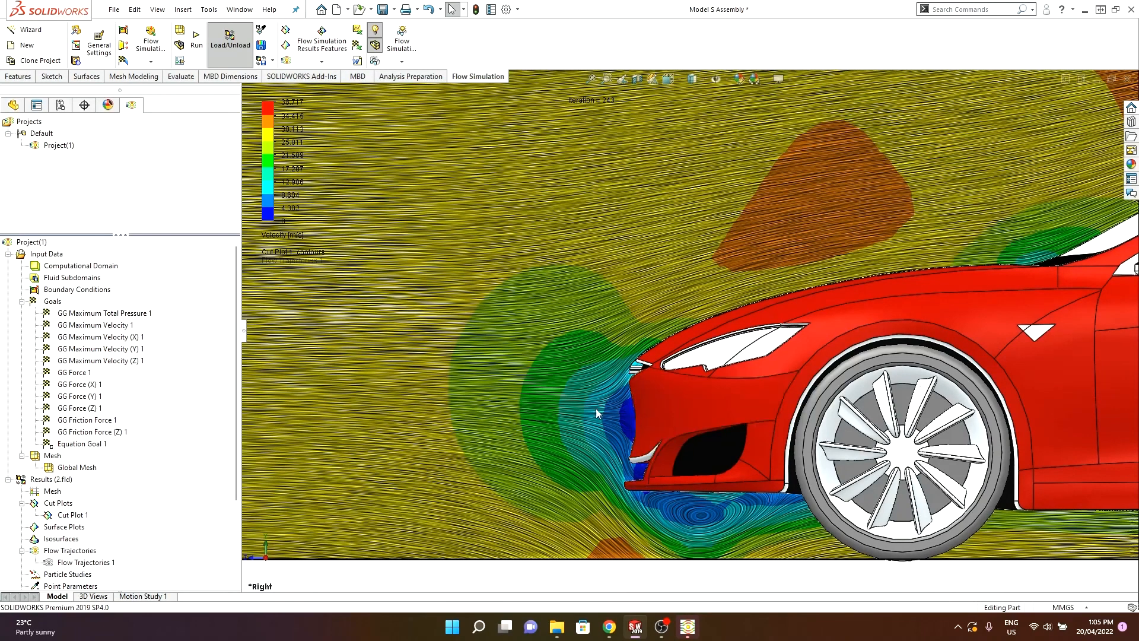
scroll(664, 426, up, 1)
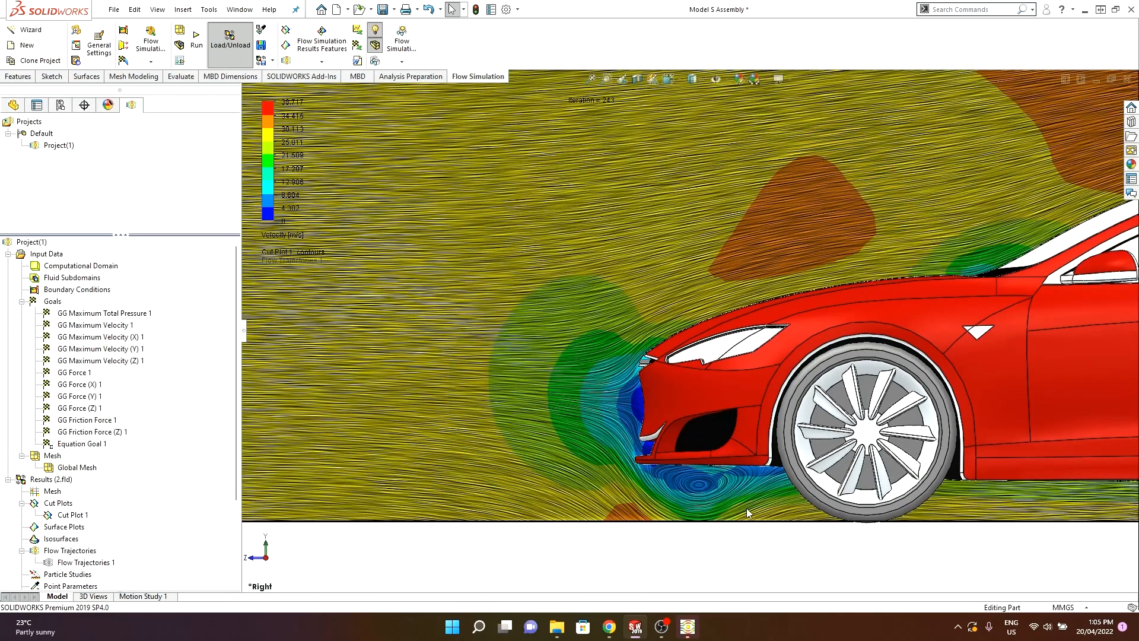
scroll(702, 491, down, 1)
scroll(777, 471, down, 1)
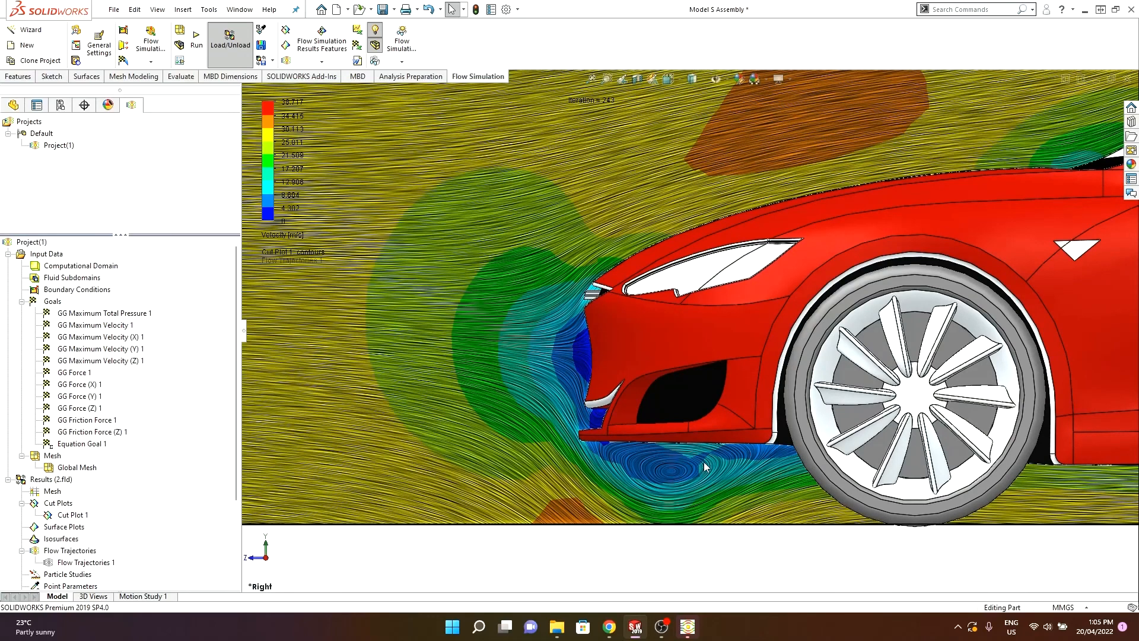
scroll(675, 439, up, 7)
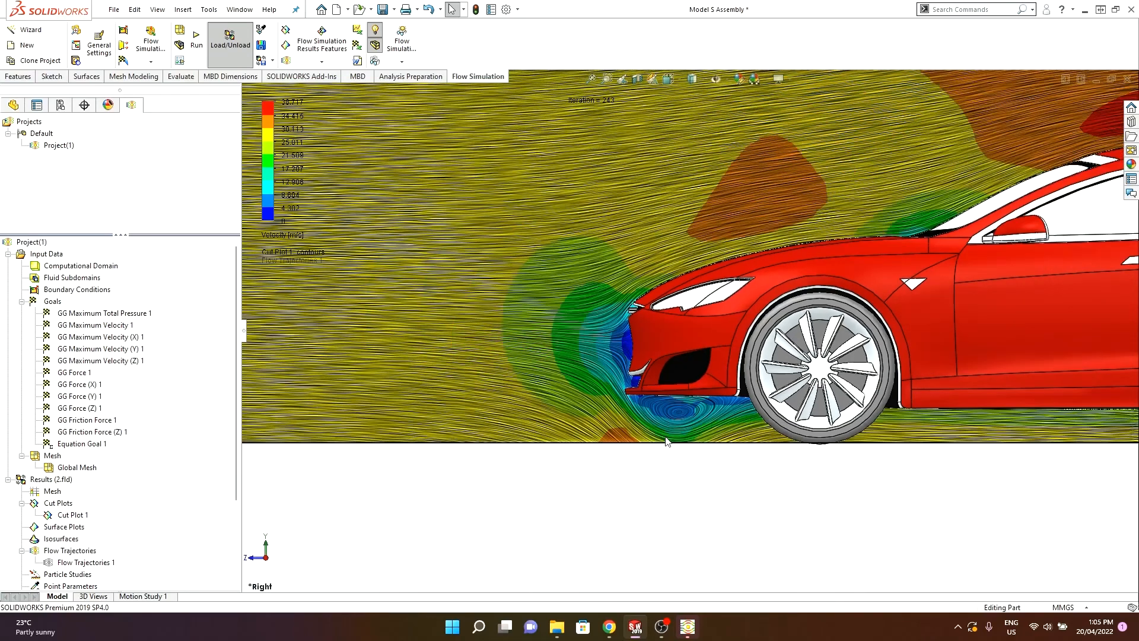
scroll(769, 293, down, 1)
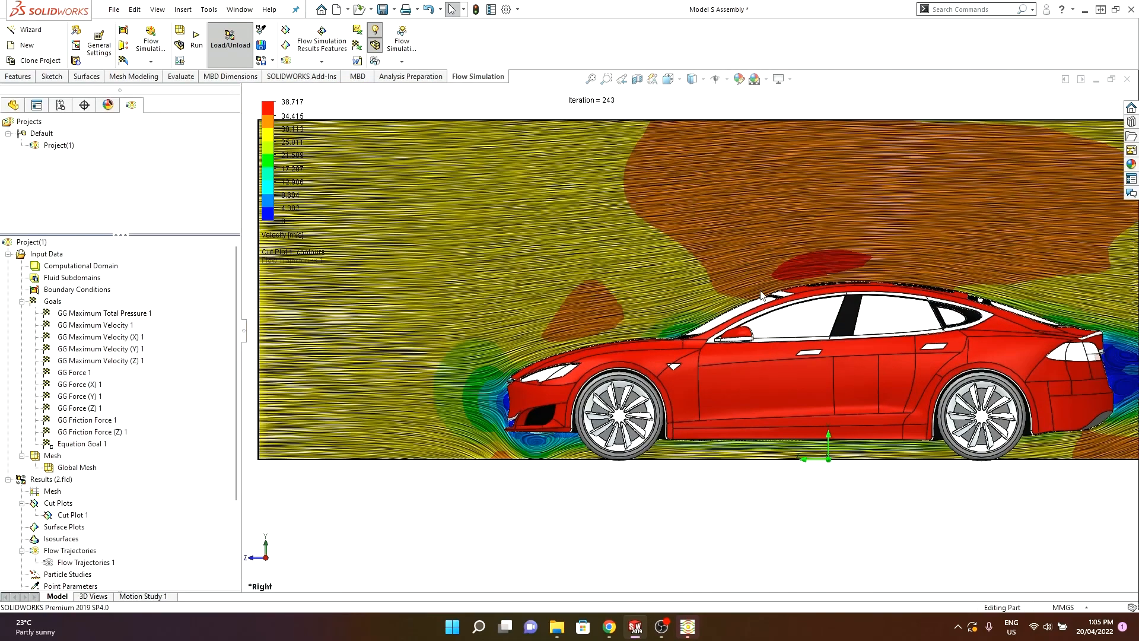
scroll(828, 271, up, 1)
scroll(848, 258, down, 1)
scroll(851, 273, up, 1)
scroll(884, 252, down, 2)
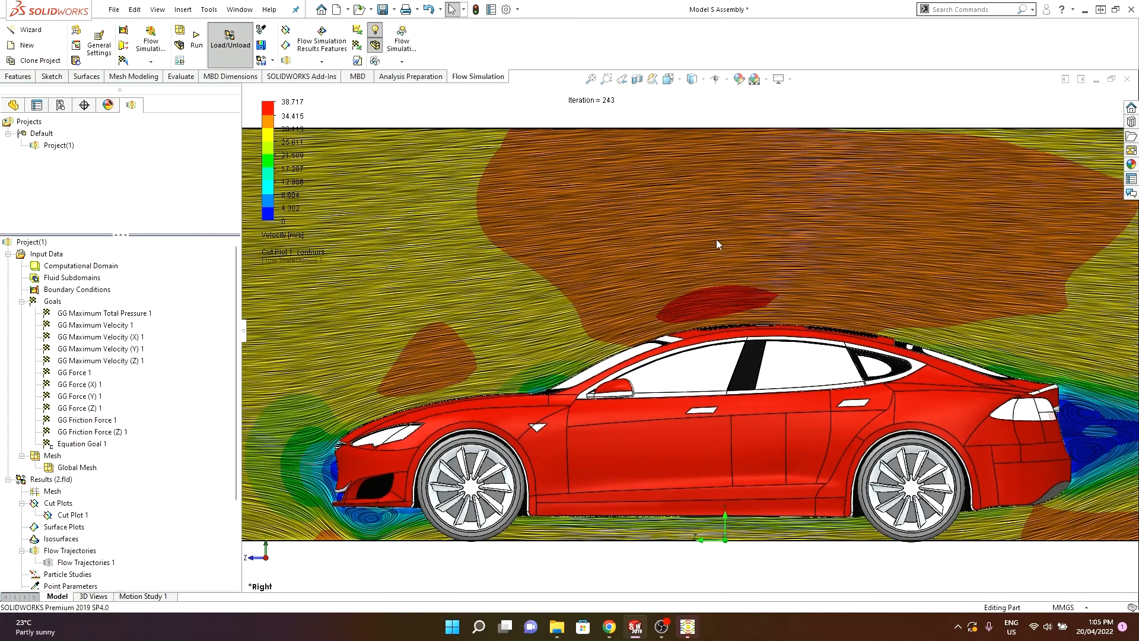
scroll(758, 318, up, 3)
scroll(931, 393, down, 7)
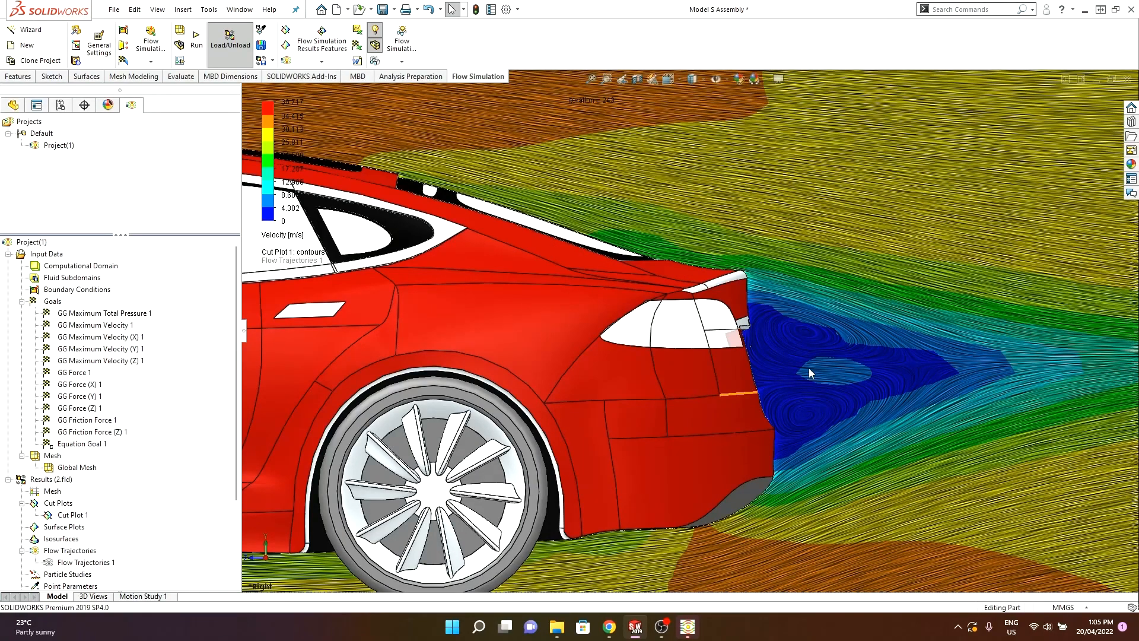
scroll(815, 388, up, 2)
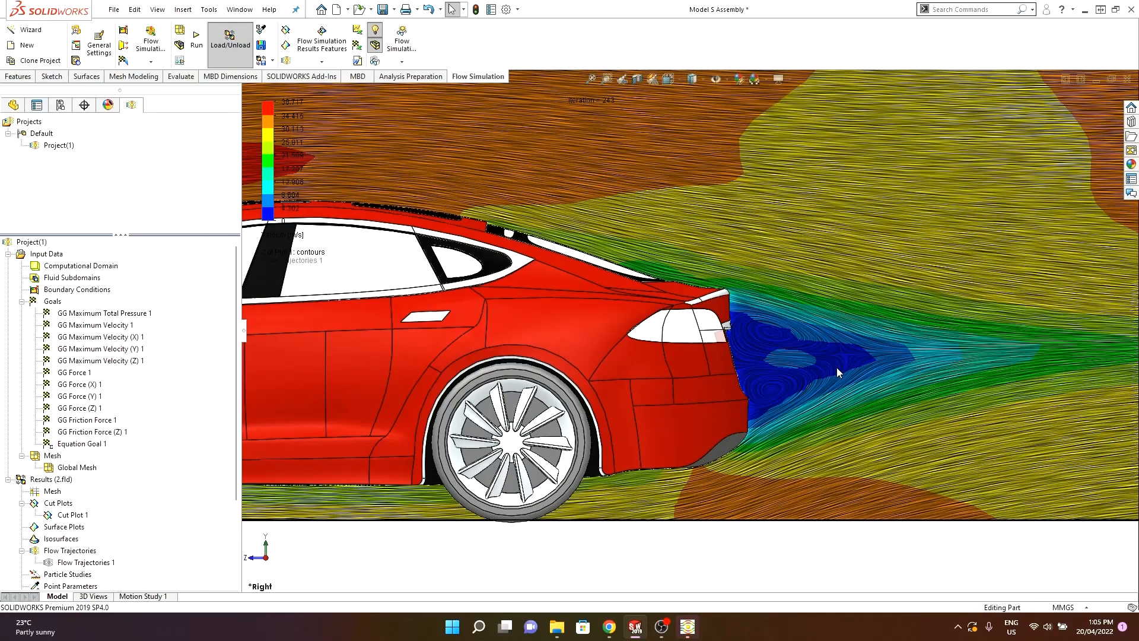
scroll(813, 374, up, 3)
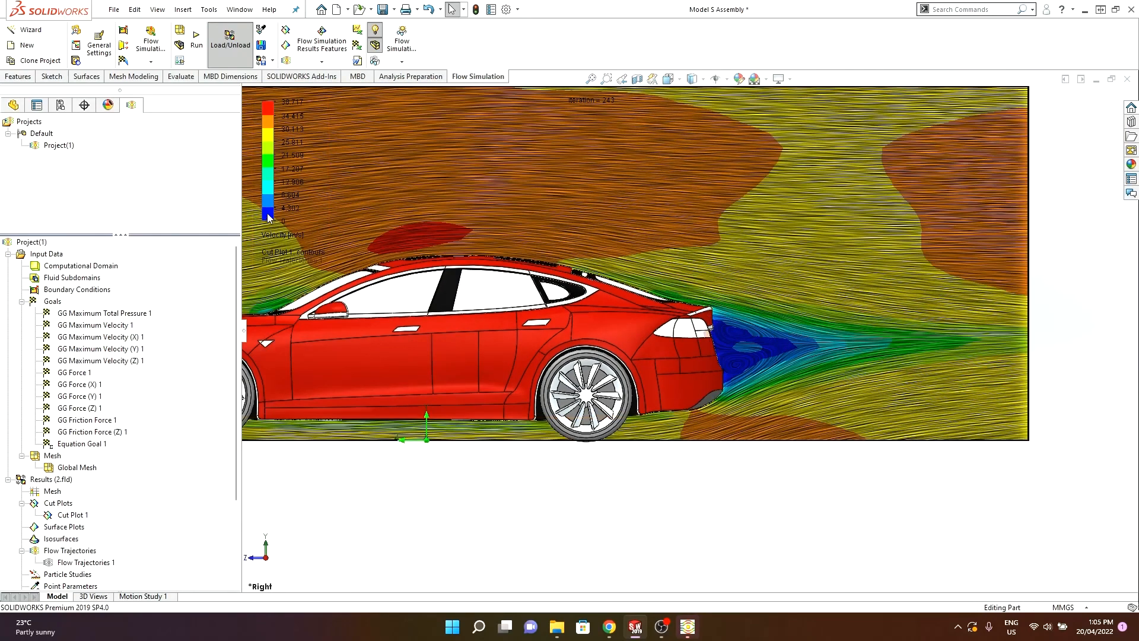
scroll(652, 298, up, 4)
scroll(476, 297, down, 3)
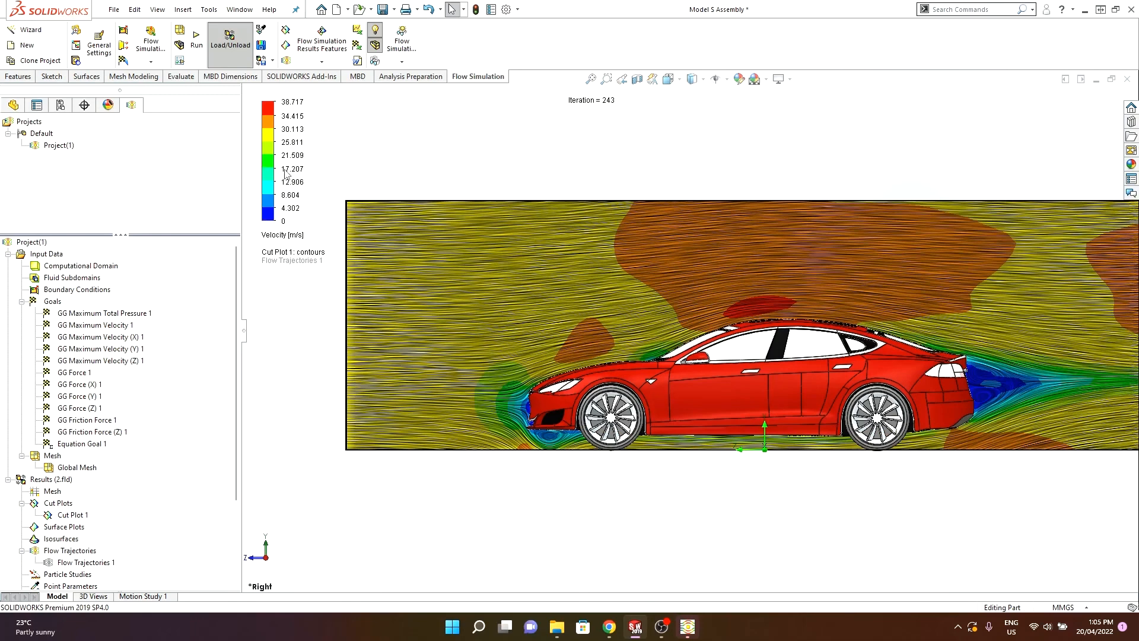
scroll(720, 297, up, 2)
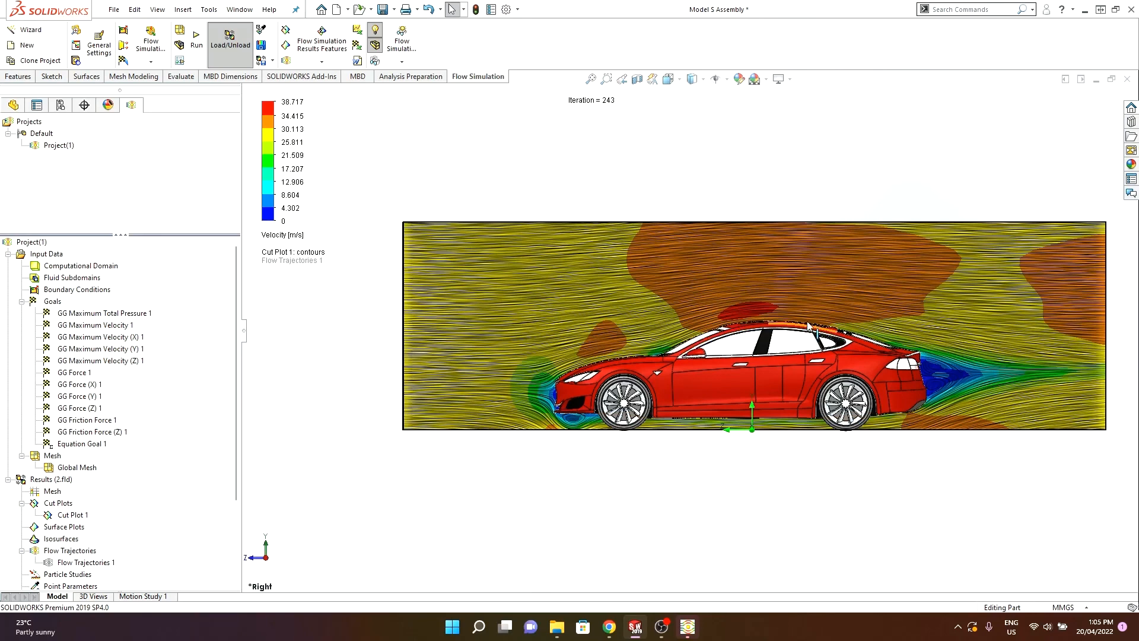
scroll(806, 311, down, 2)
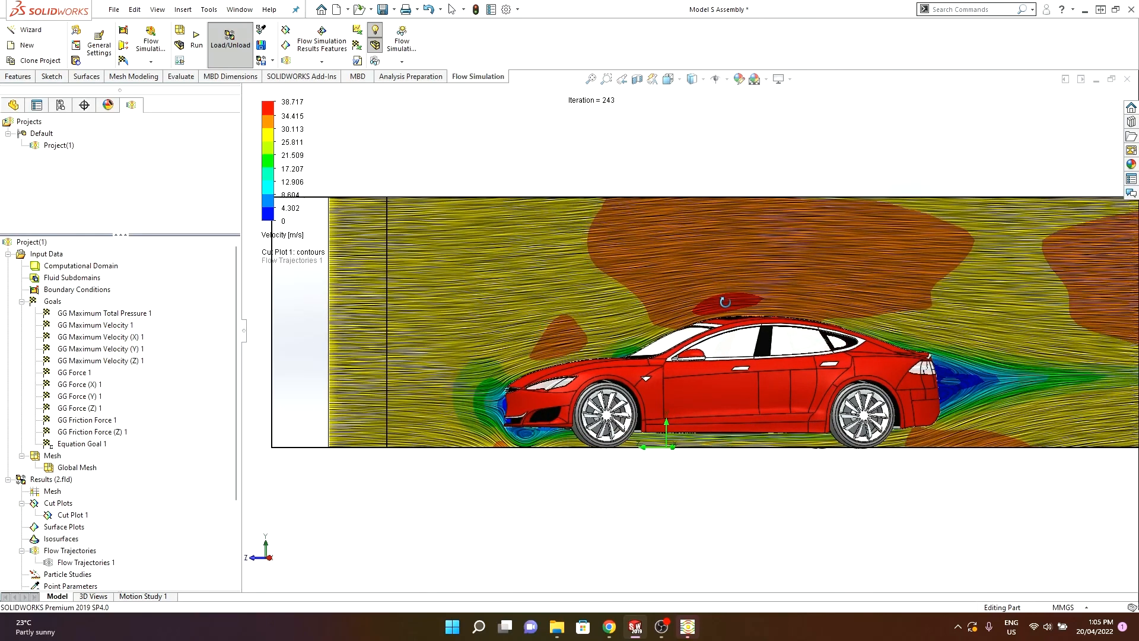
middle_drag(737, 278, 765, 319)
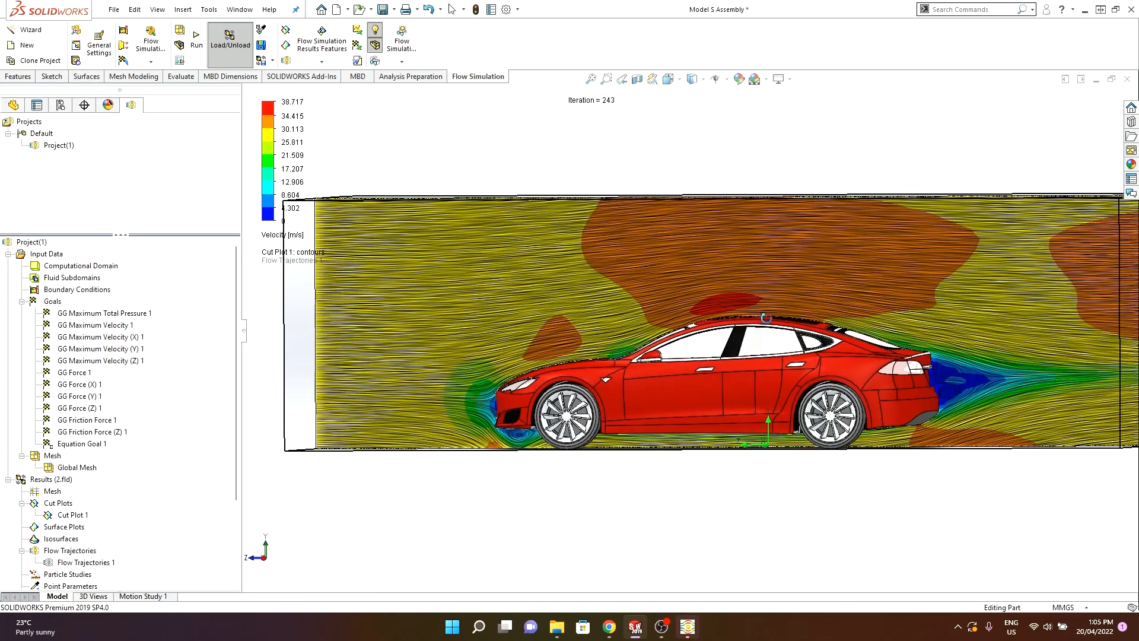
- Insert a surface plot of Pressure contours using all faces of the car
right_click(72, 516)
click(112, 332)
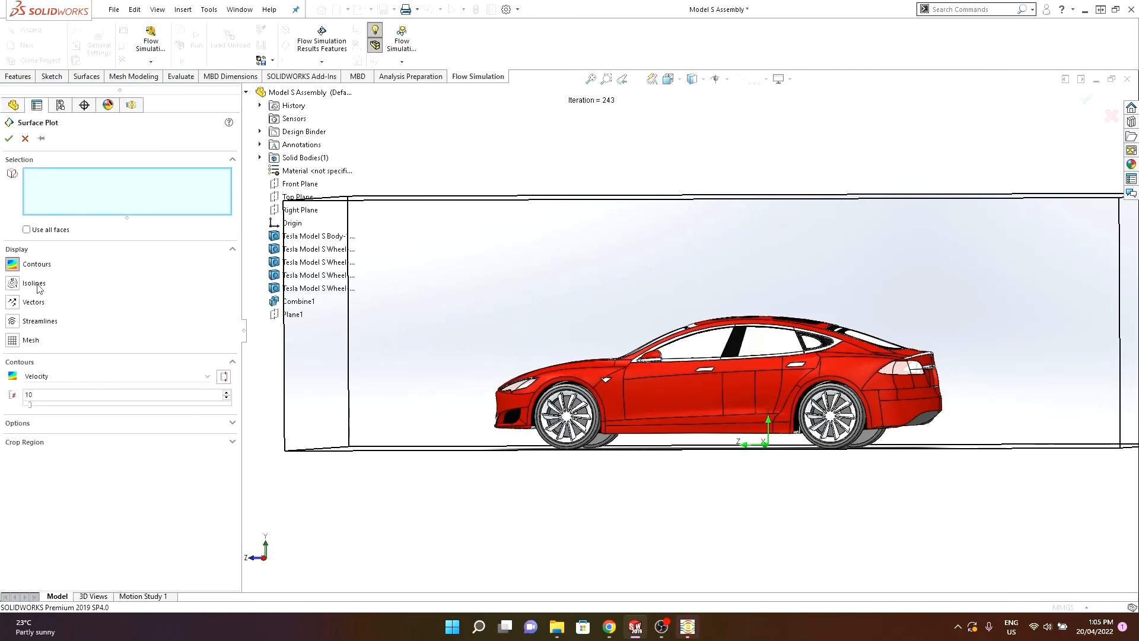
click(59, 376)
click(43, 394)
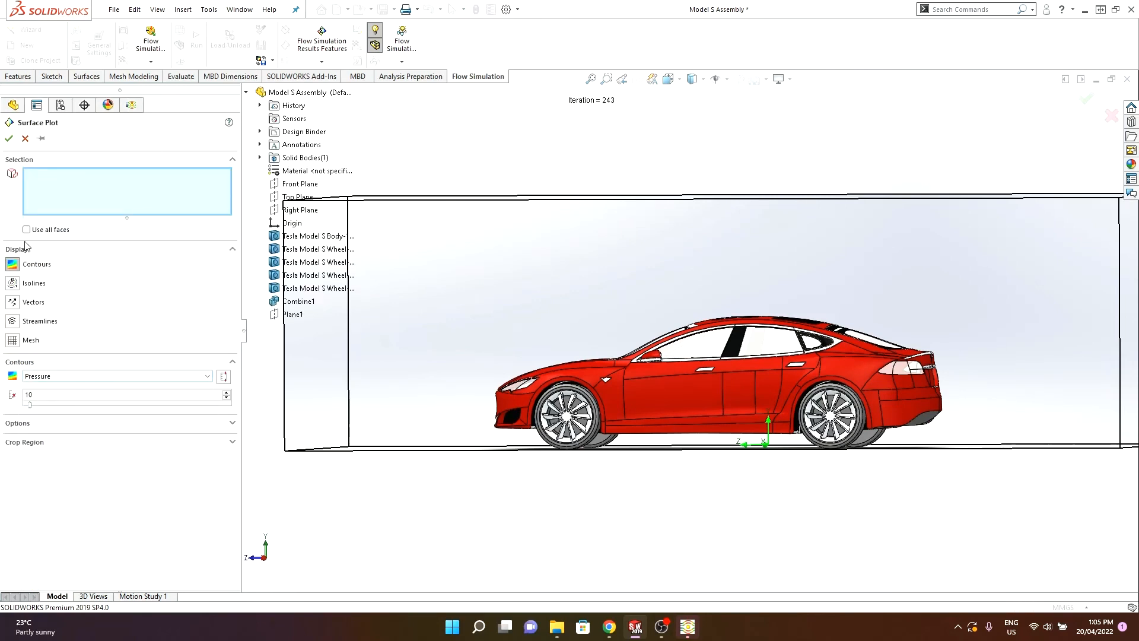
click(26, 230)
click(11, 142)
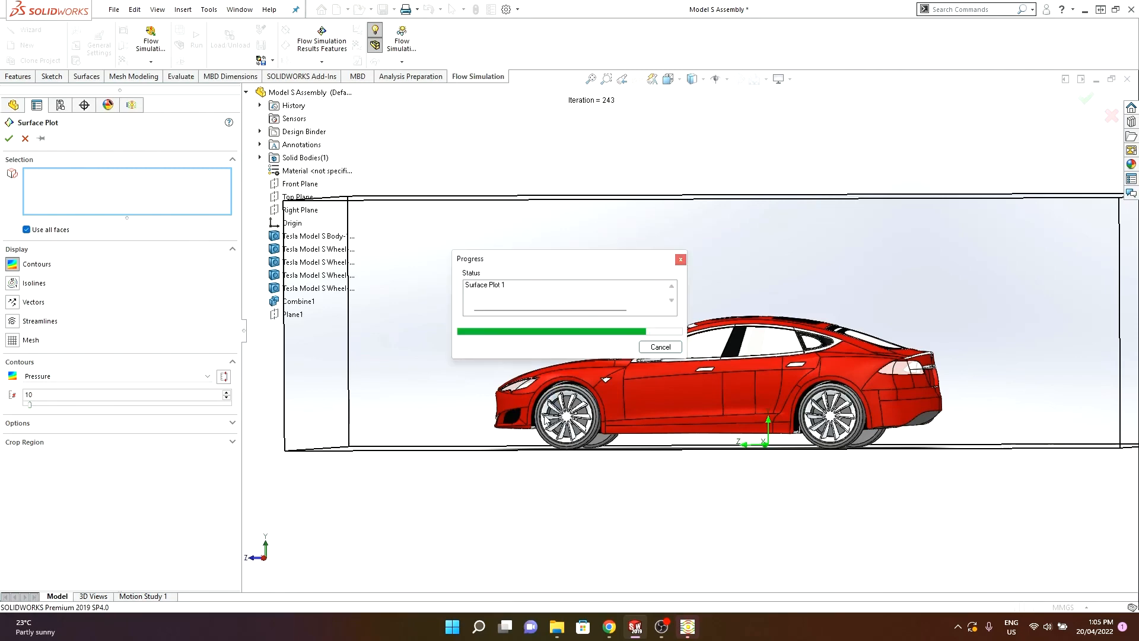
- Examine the pressure distribution on the car body from different angles and zoom levels
middle_drag(529, 432, 619, 436)
scroll(619, 436, down, 2)
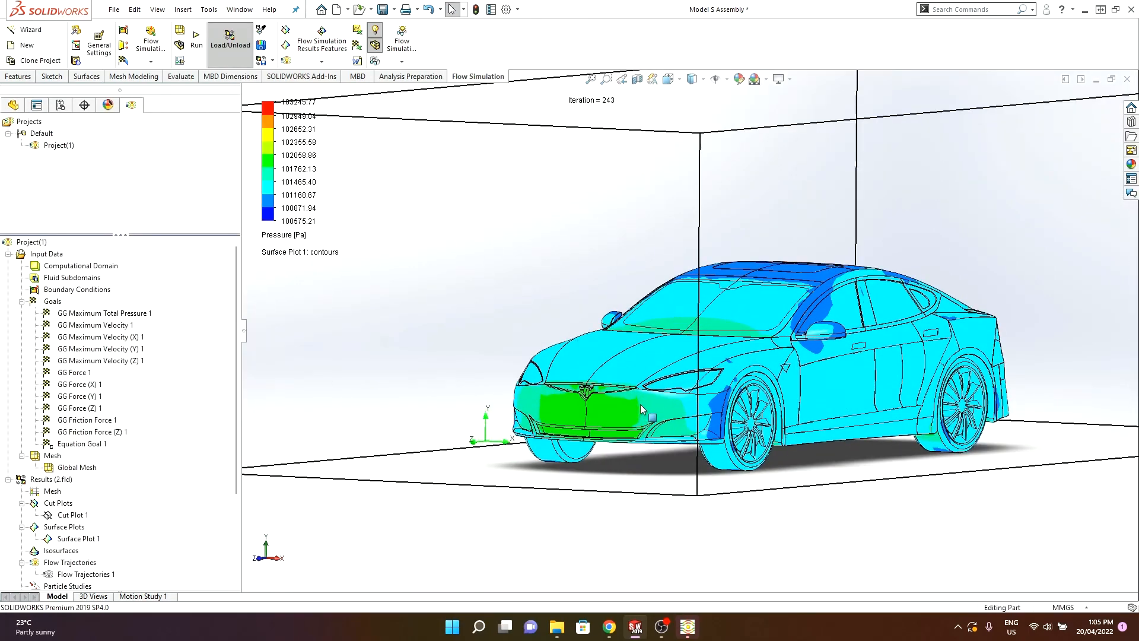
scroll(540, 392, down, 2)
scroll(549, 416, down, 3)
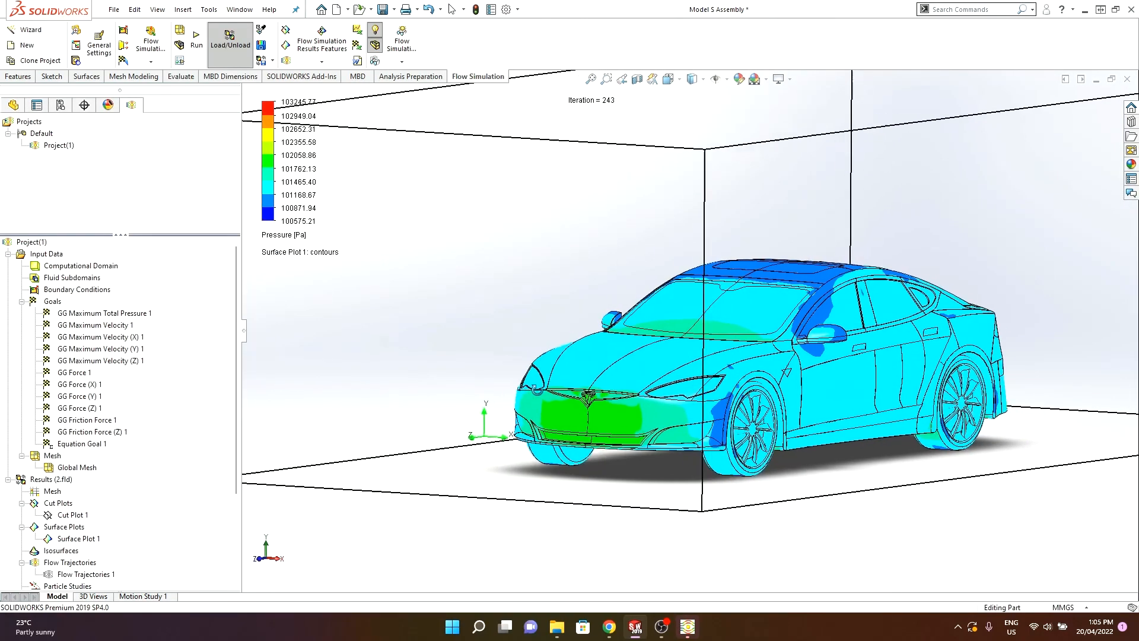
scroll(550, 416, down, 2)
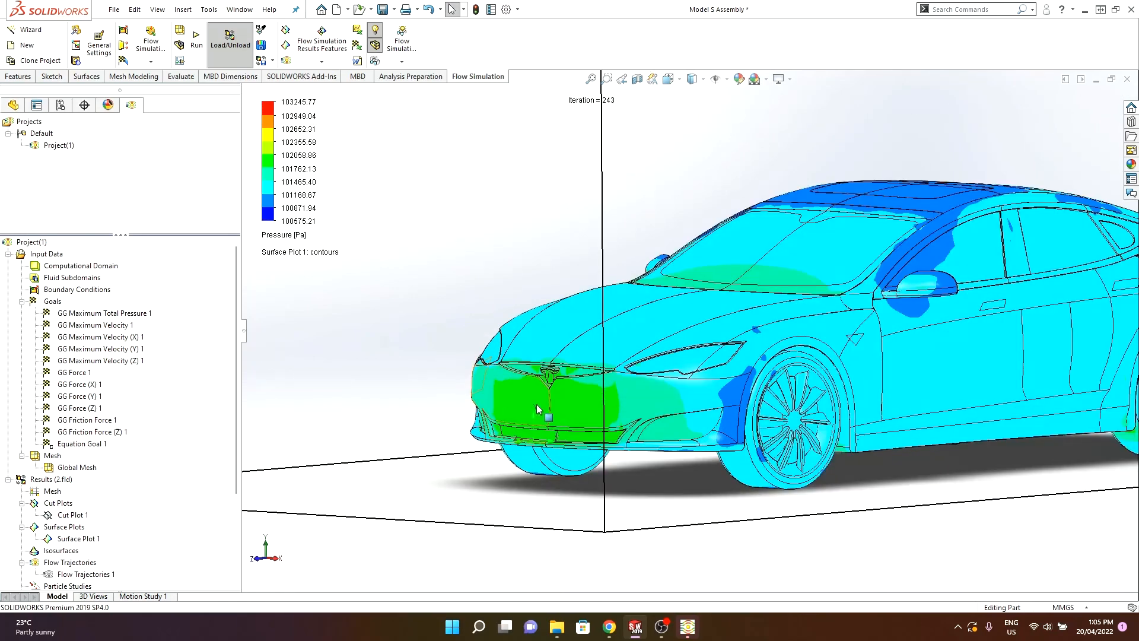
middle_drag(574, 407, 376, 437)
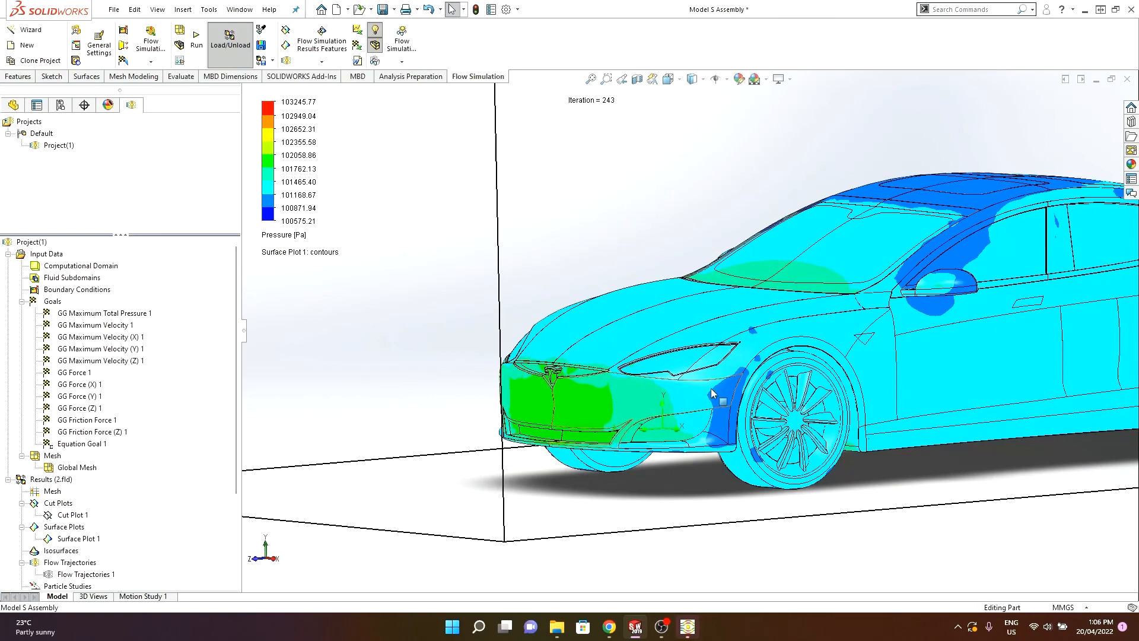
scroll(710, 388, up, 6)
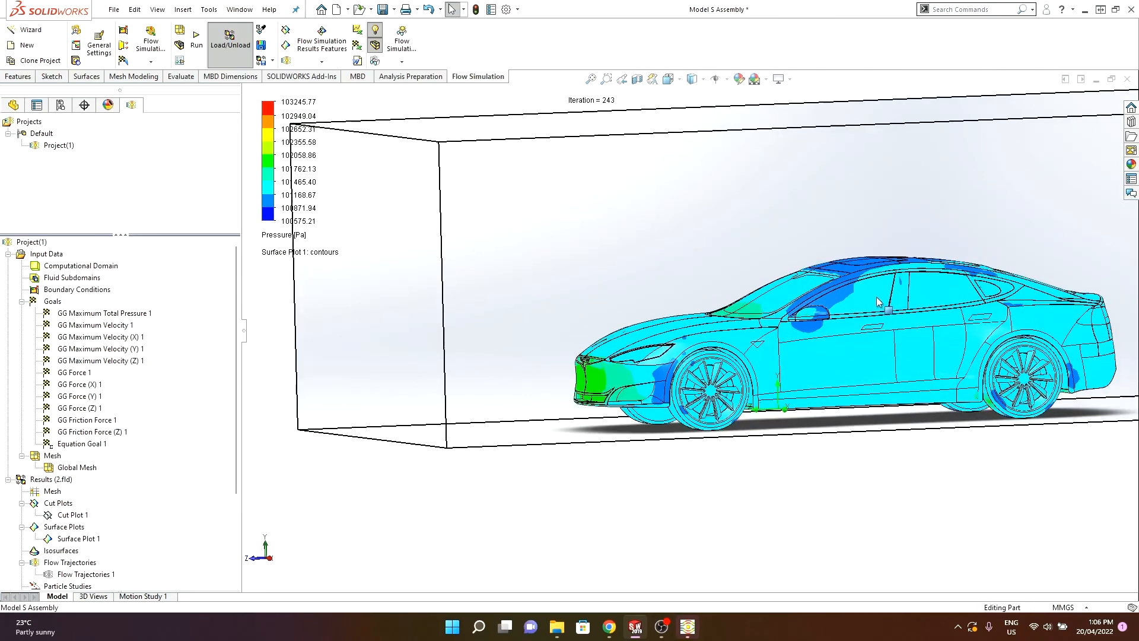
scroll(878, 301, down, 4)
scroll(830, 297, up, 2)
scroll(773, 291, down, 1)
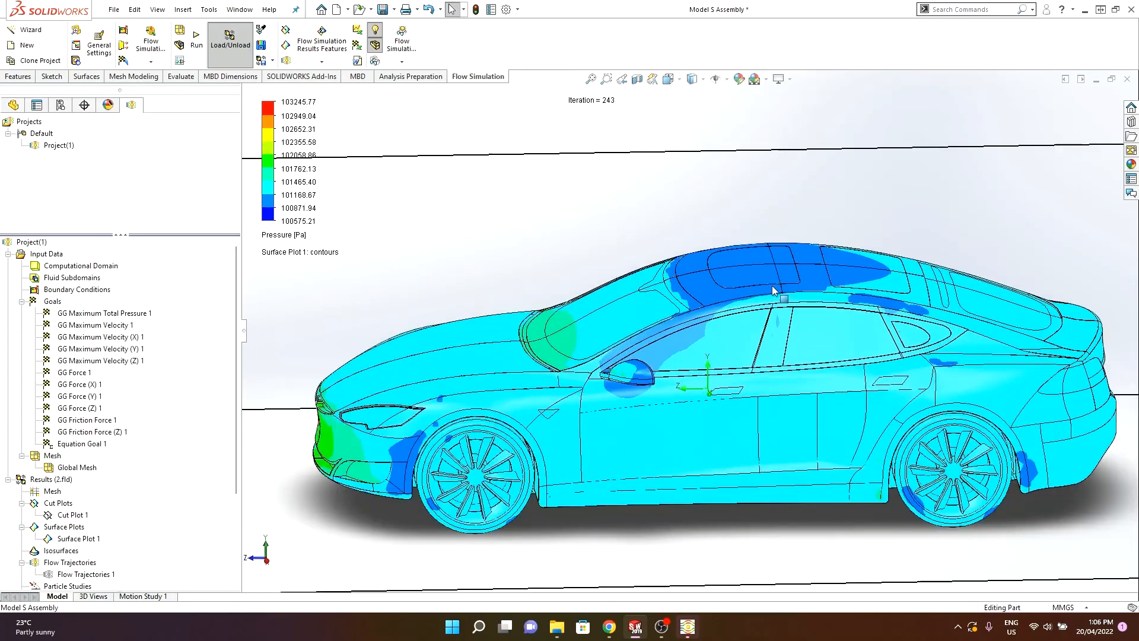
middle_drag(773, 291, 710, 288)
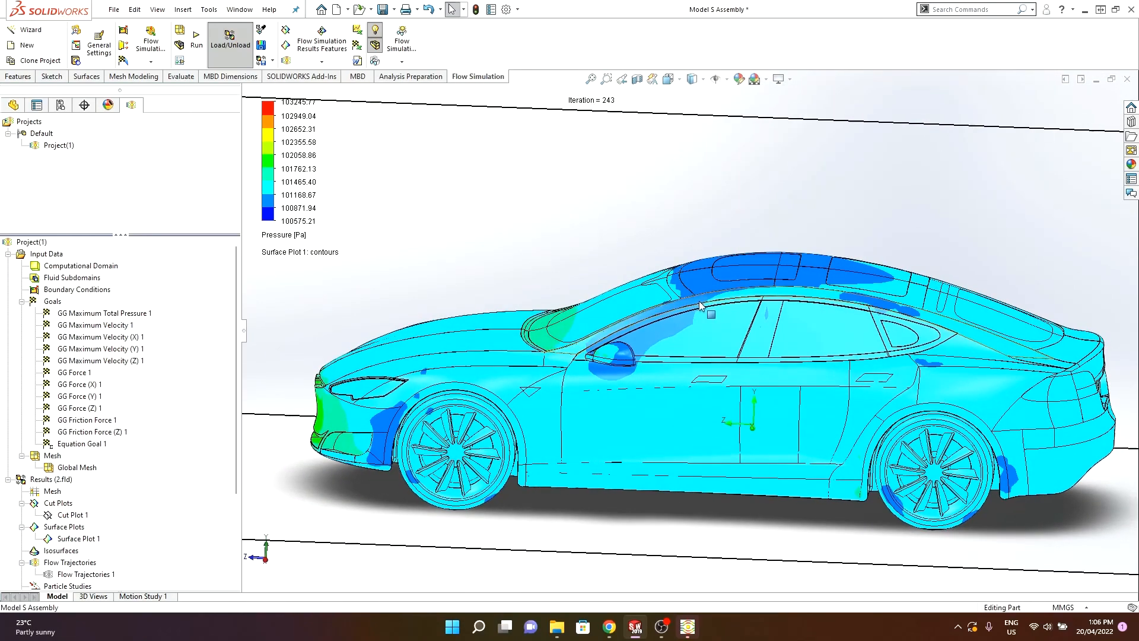
- Inspect the pressure contours along the car's side profile while zooming in and out
scroll(694, 319, up, 3)
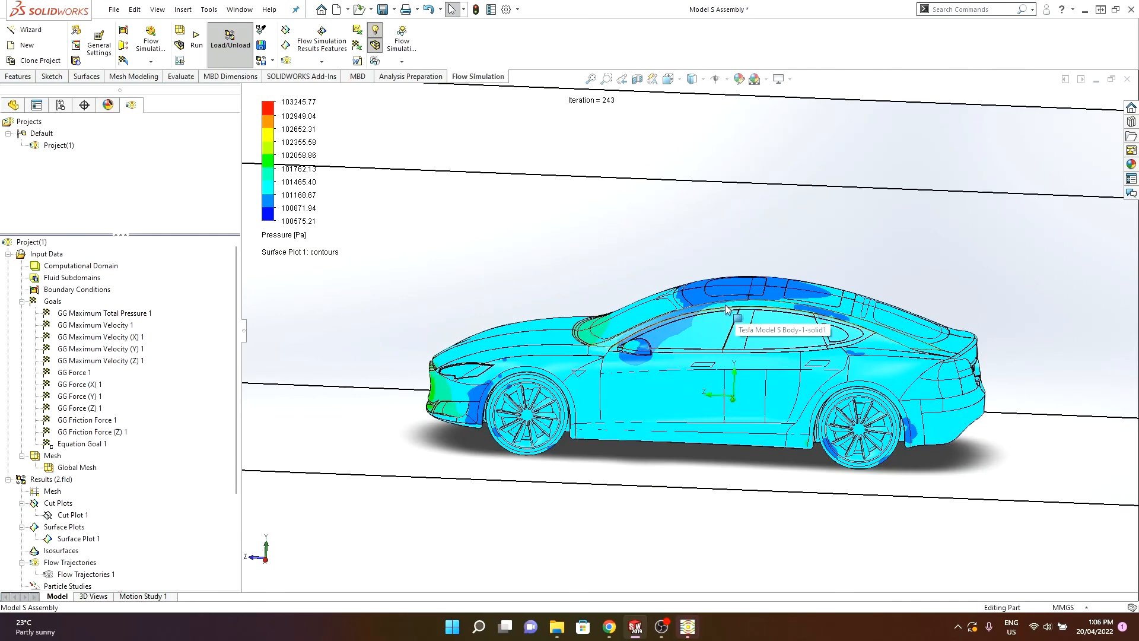
middle_drag(659, 311, 648, 310)
key(Escape)
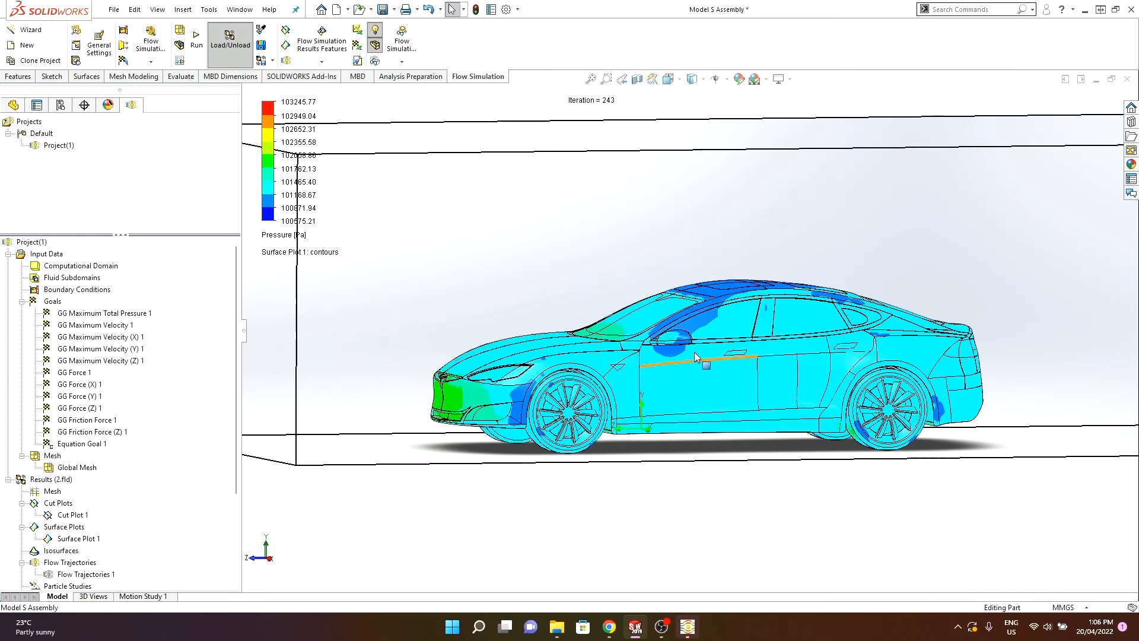
scroll(665, 324, down, 2)
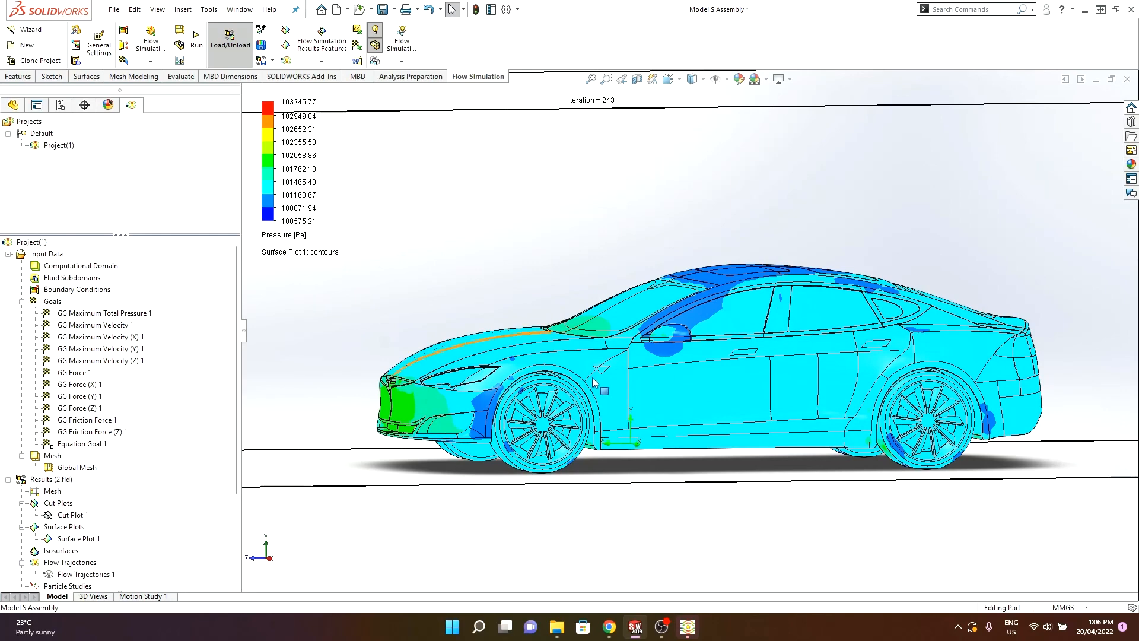
mouse_move(636, 287)
middle_down()
mouse_move(657, 291)
mouse_move(643, 290)
middle_up()
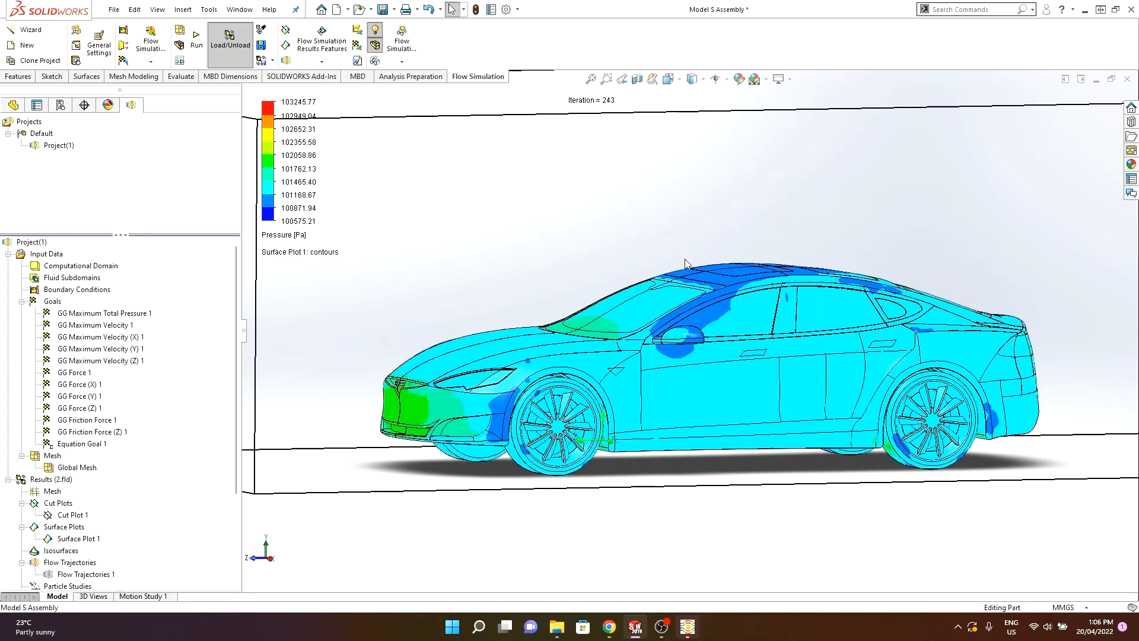
- Switch to the browser and review the Wikipedia table of typical automobile drag coefficients
click(607, 629)
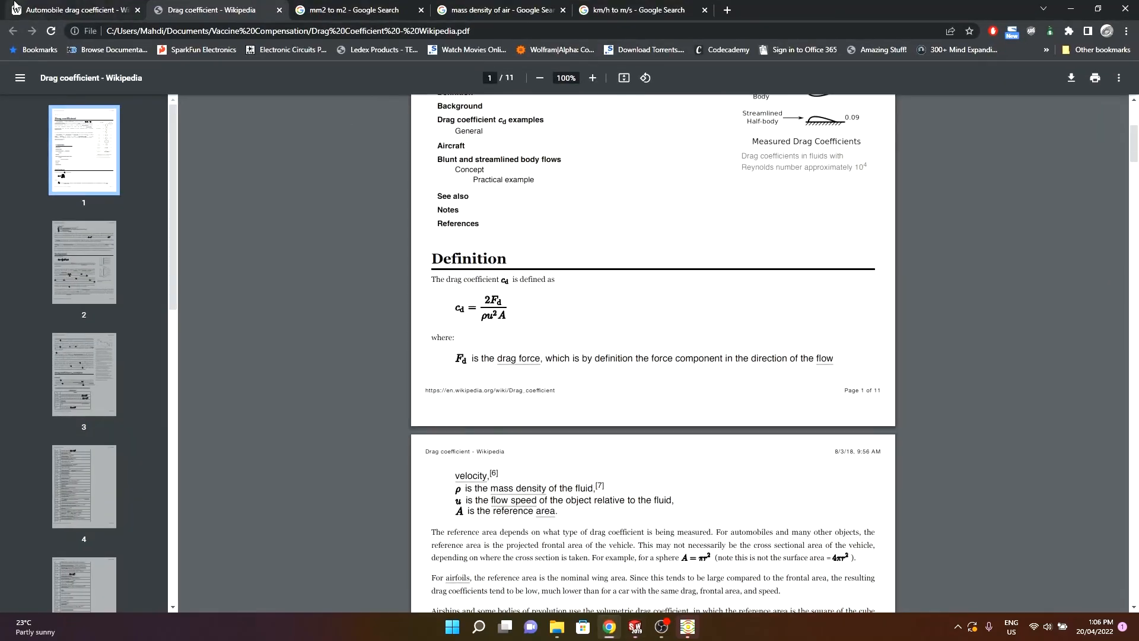
scroll(232, 268, up, 20)
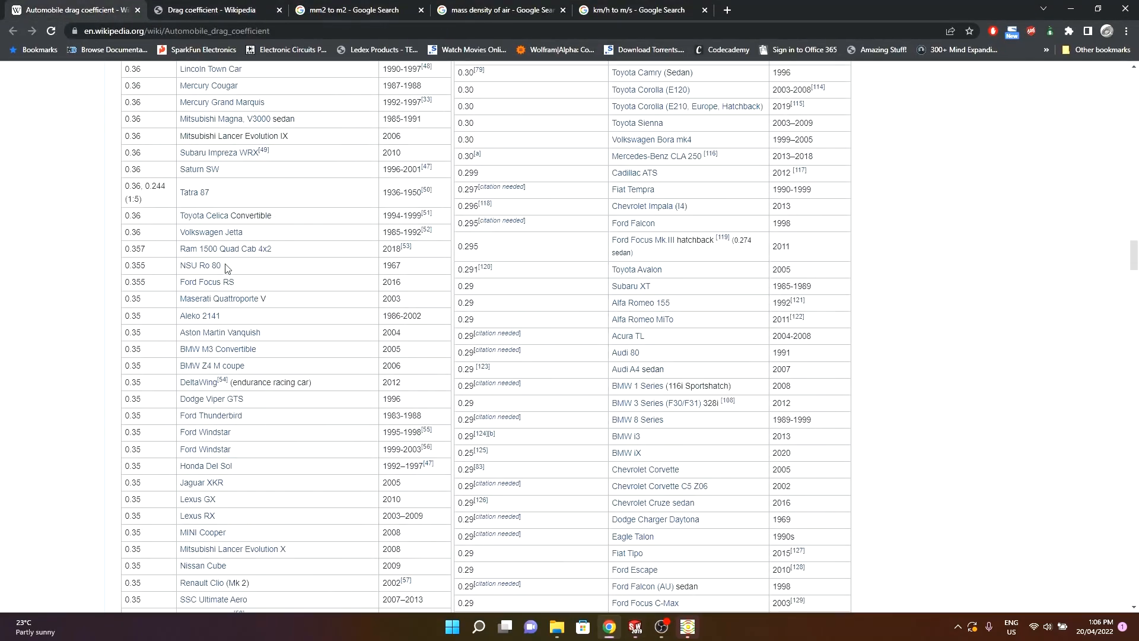
scroll(226, 268, up, 15)
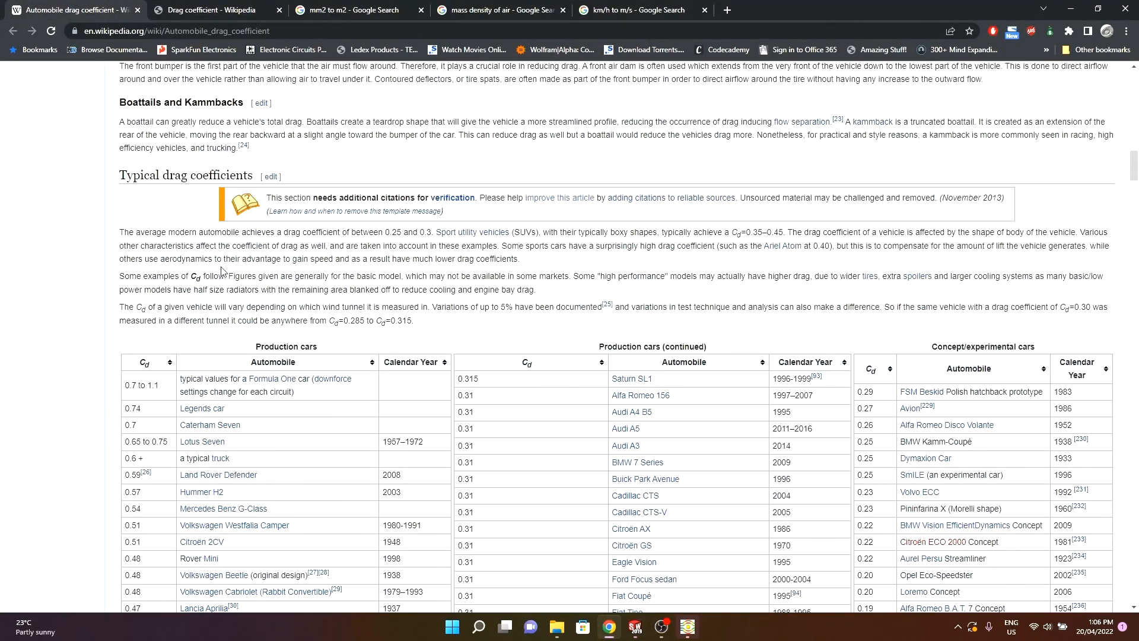
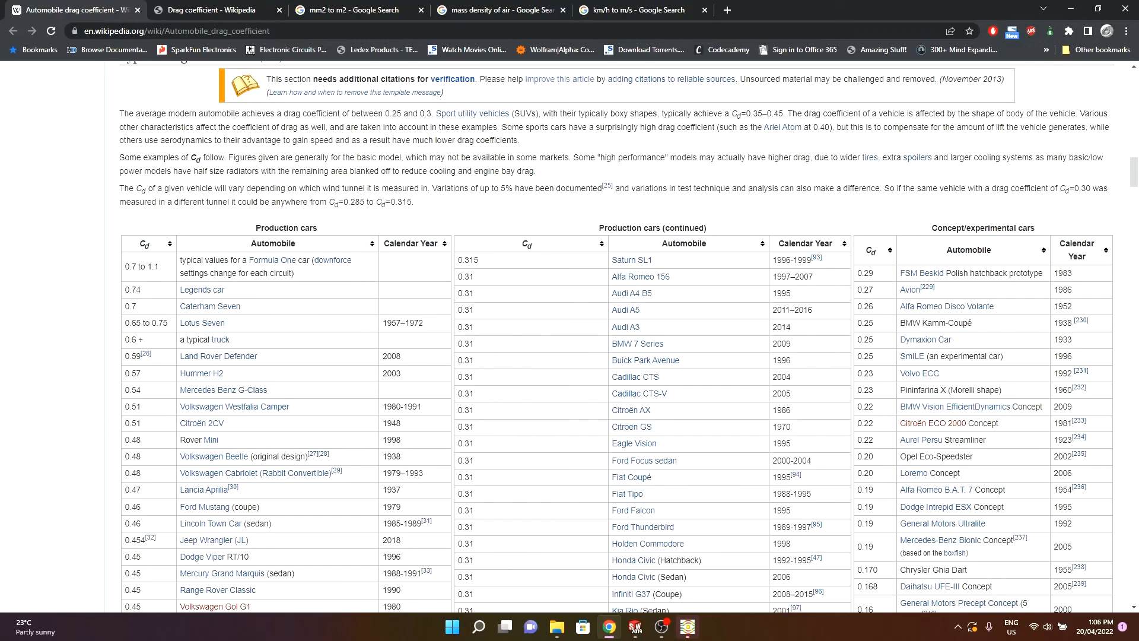
- Return to SolidWorks and hide the pressure surface plot on the car
click(1070, 11)
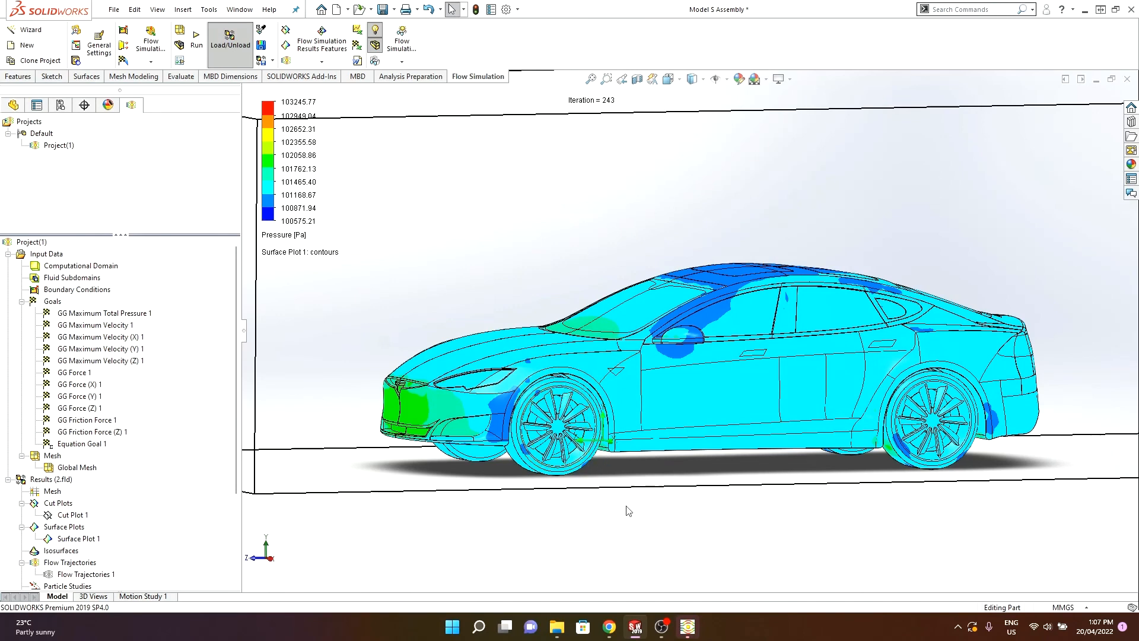
scroll(77, 507, down, 1)
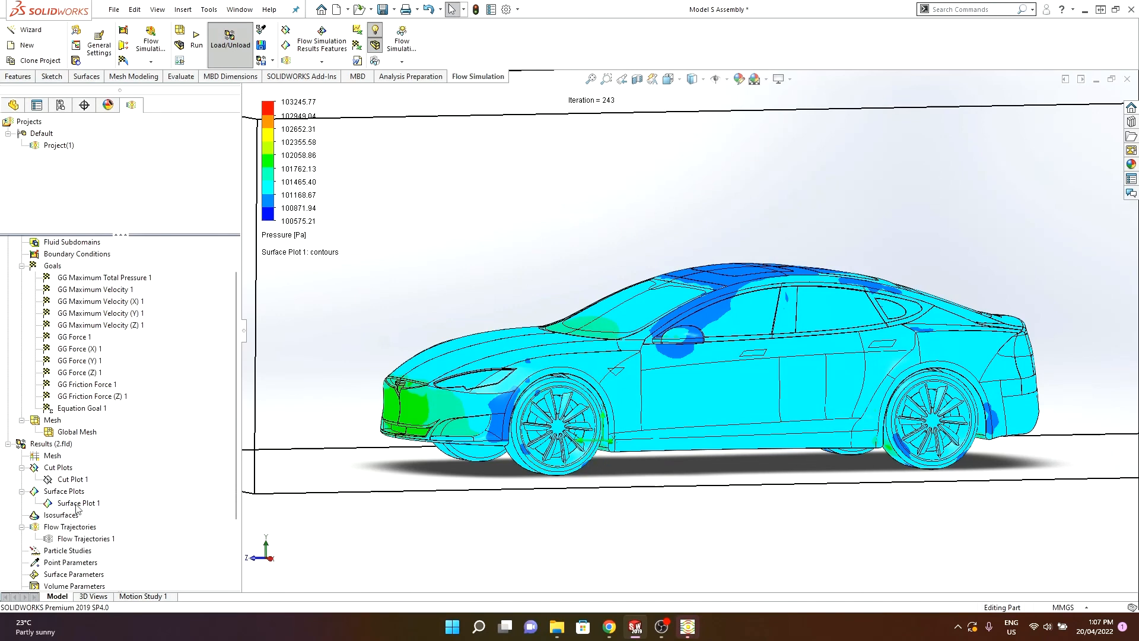
right_click(75, 503)
click(116, 352)
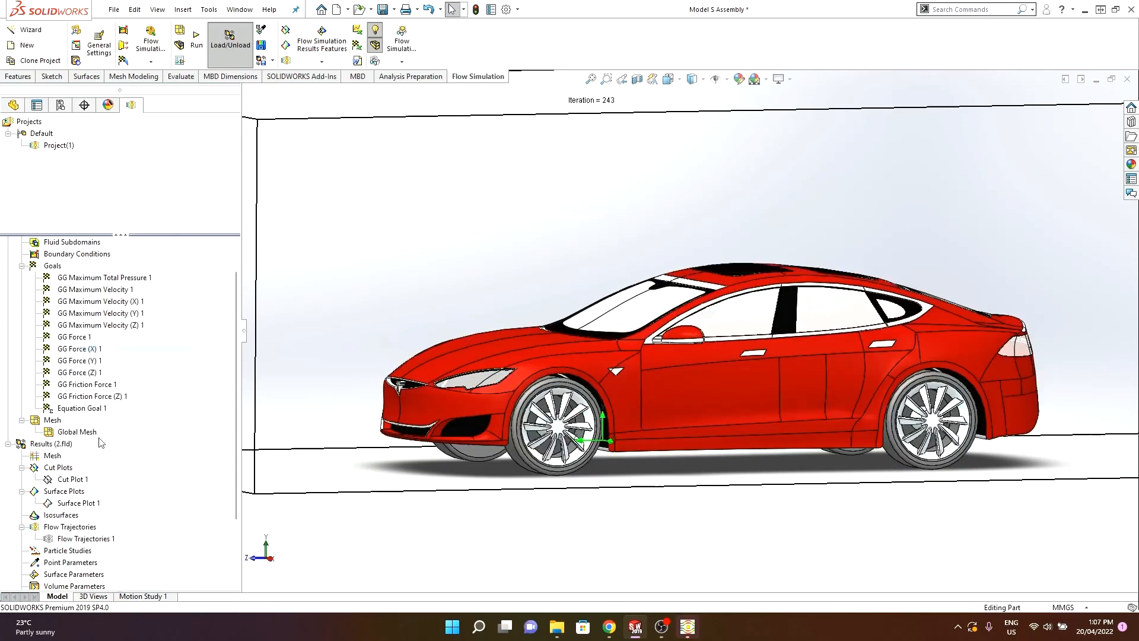
- Insert a goal plot for GG Force (Z) 1 and show its results
scroll(100, 444, down, 3)
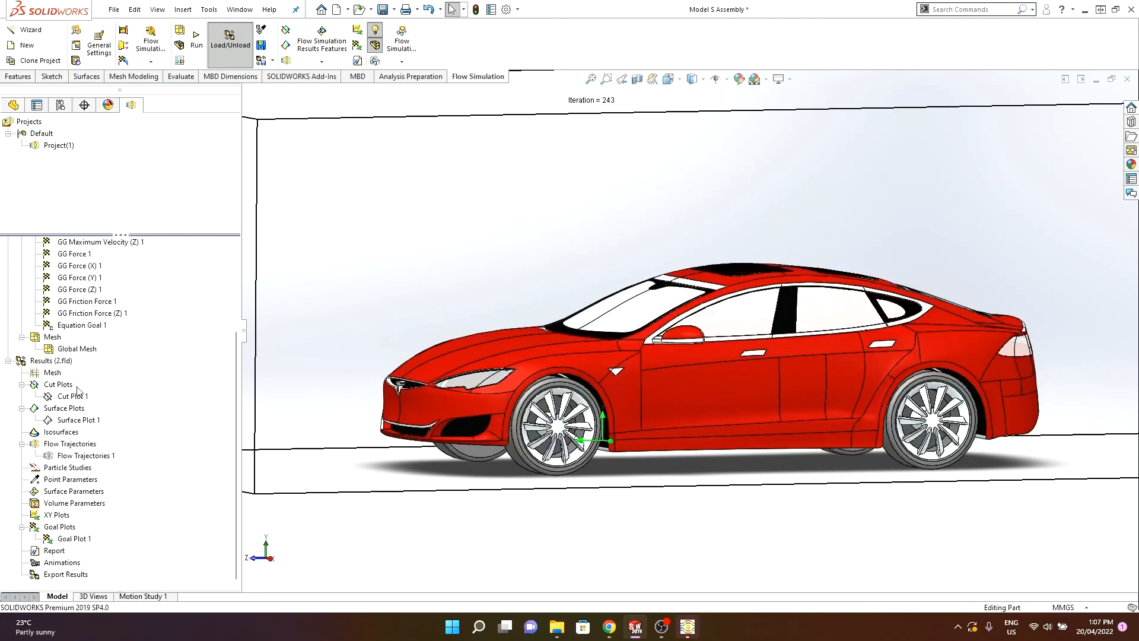
key(f)
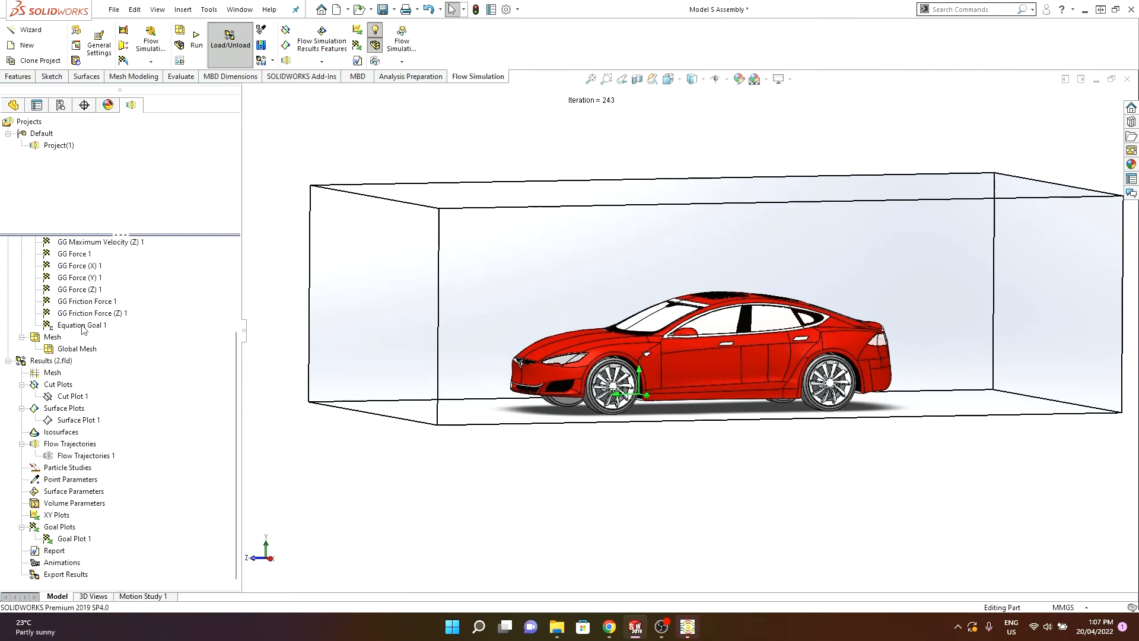
right_click(58, 530)
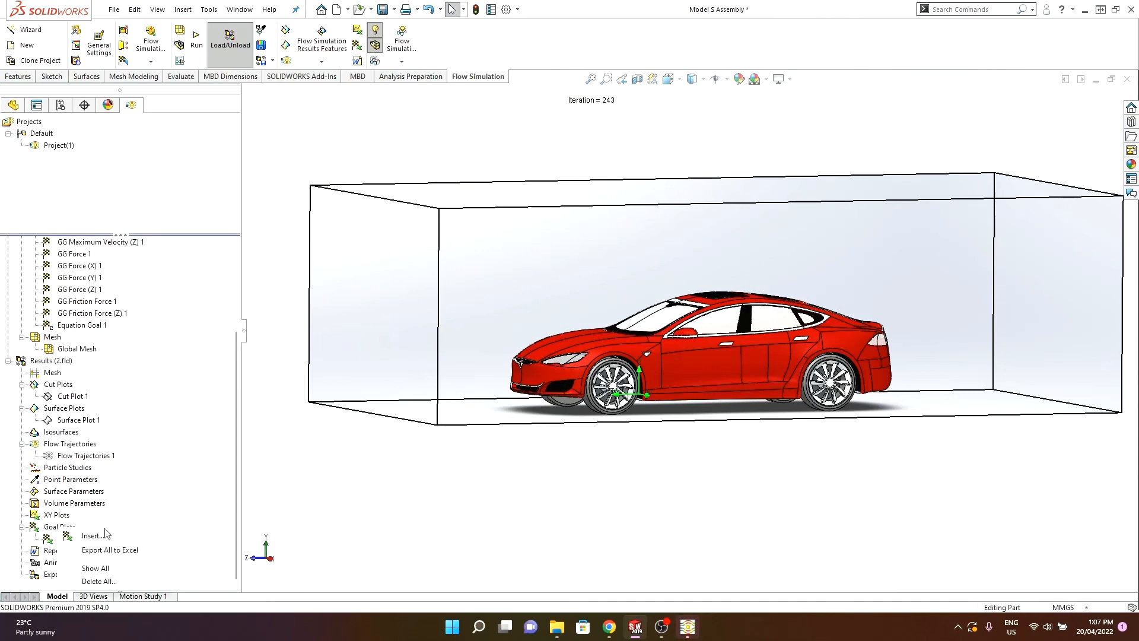
click(93, 537)
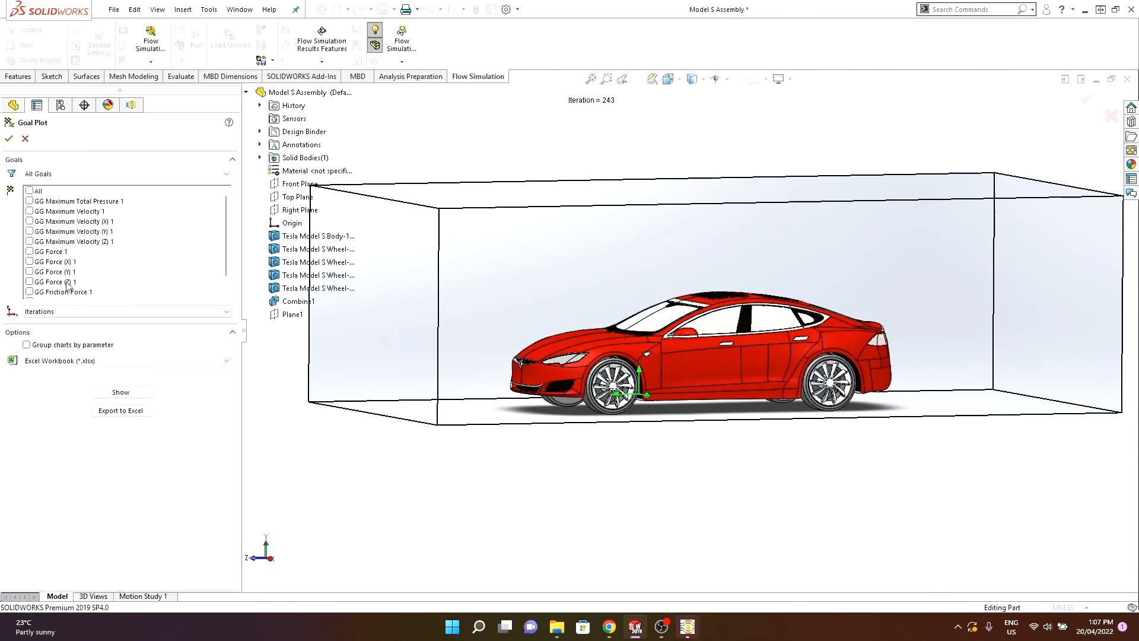
scroll(525, 329, down, 1)
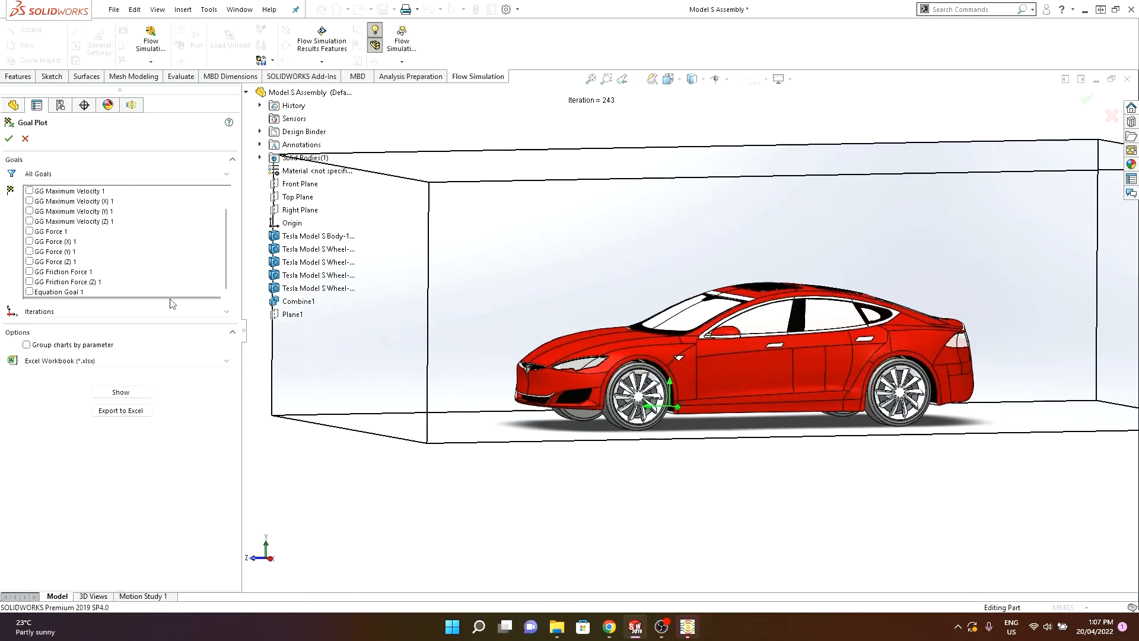
click(29, 263)
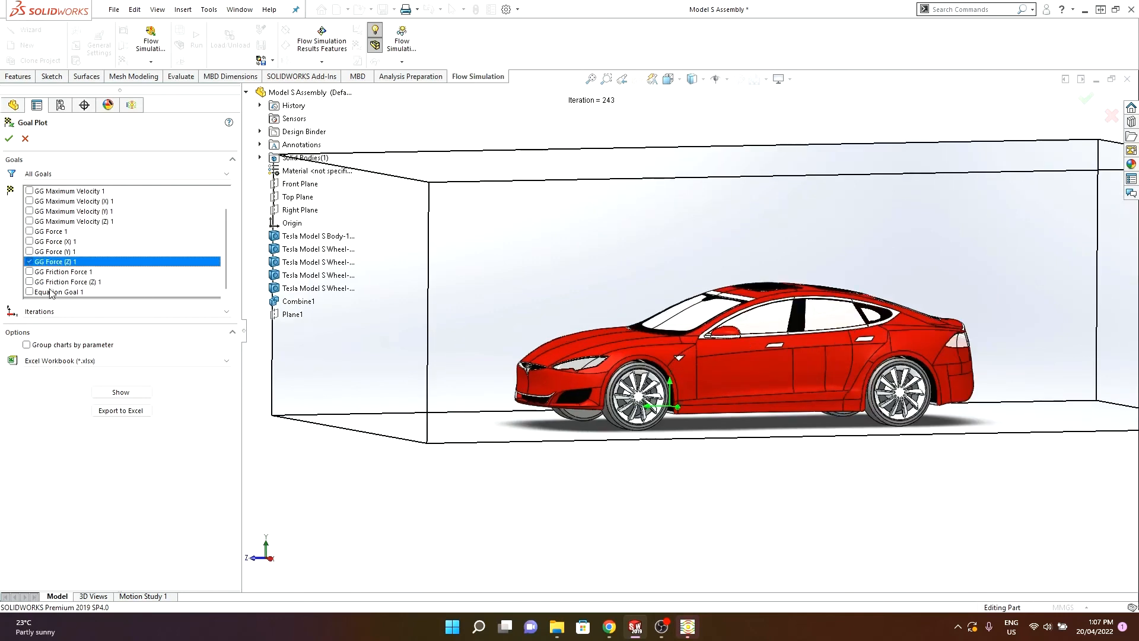
click(128, 393)
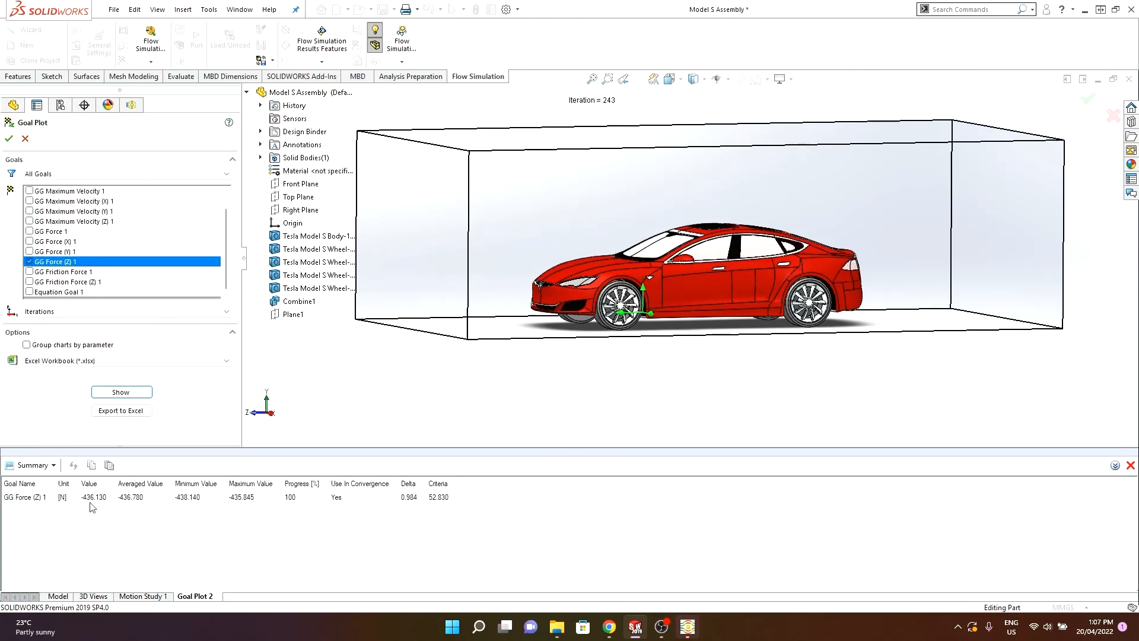
- Add Equation Goal 1 to the goal plot and show the updated results
scroll(707, 244, down, 2)
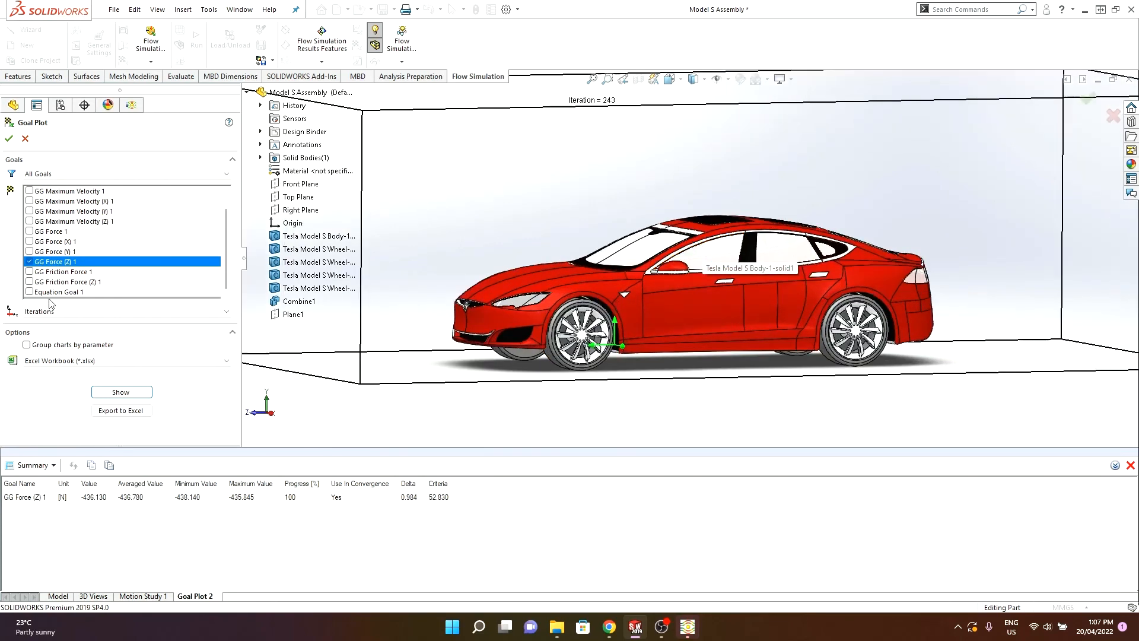
click(29, 292)
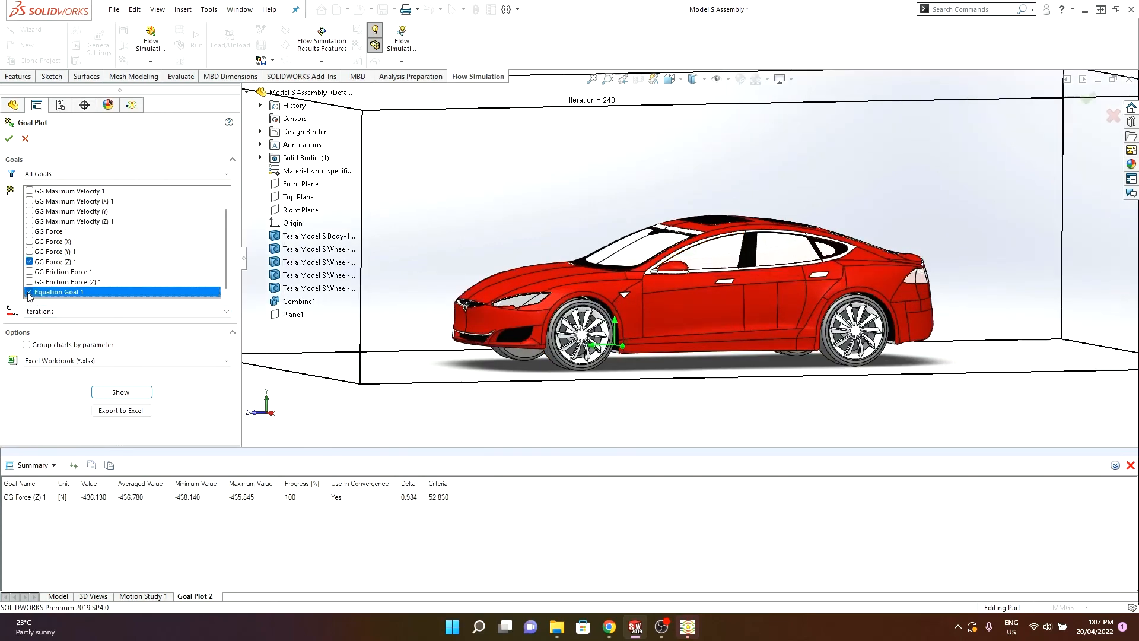
click(121, 393)
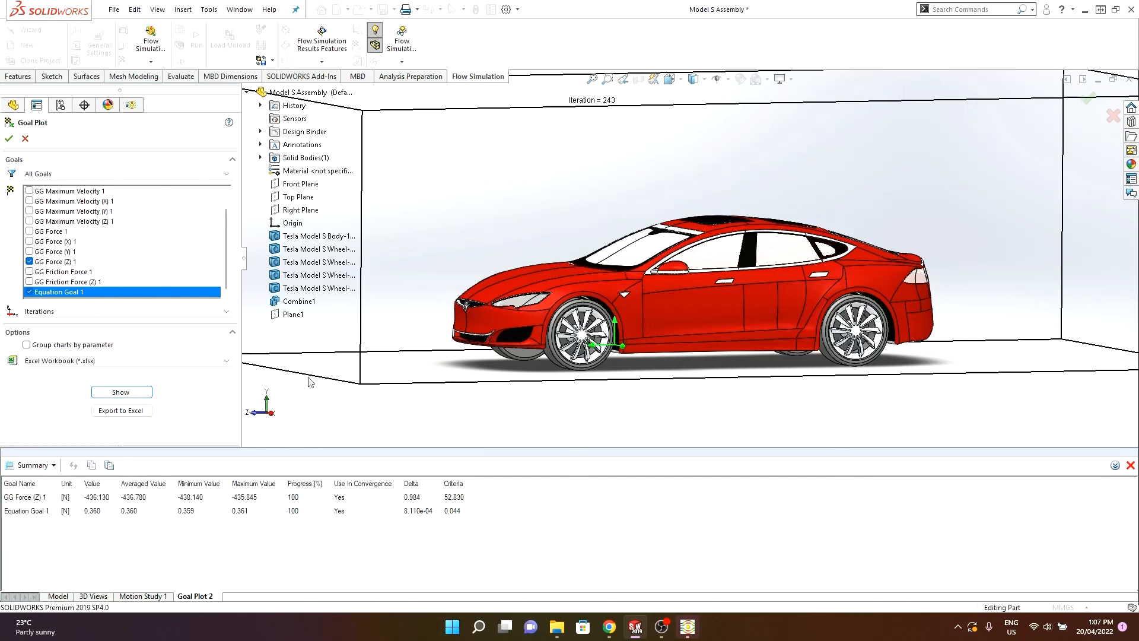
- Switch to the browser and scan the Wikipedia table of automobile drag coefficients
click(611, 628)
scroll(196, 425, down, 10)
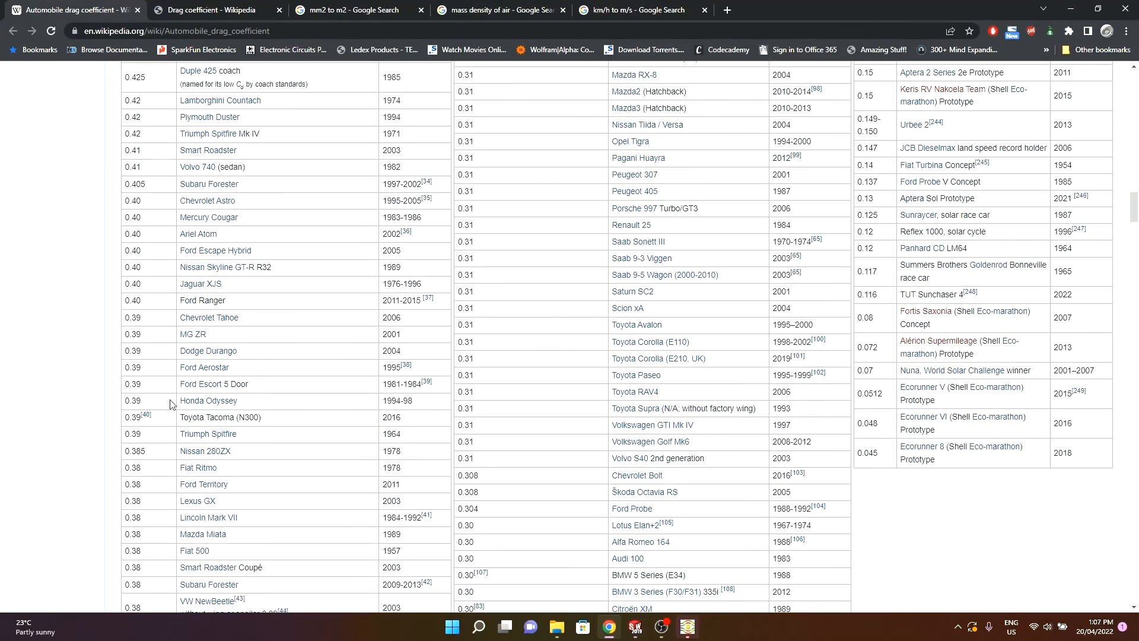
scroll(173, 409, down, 2)
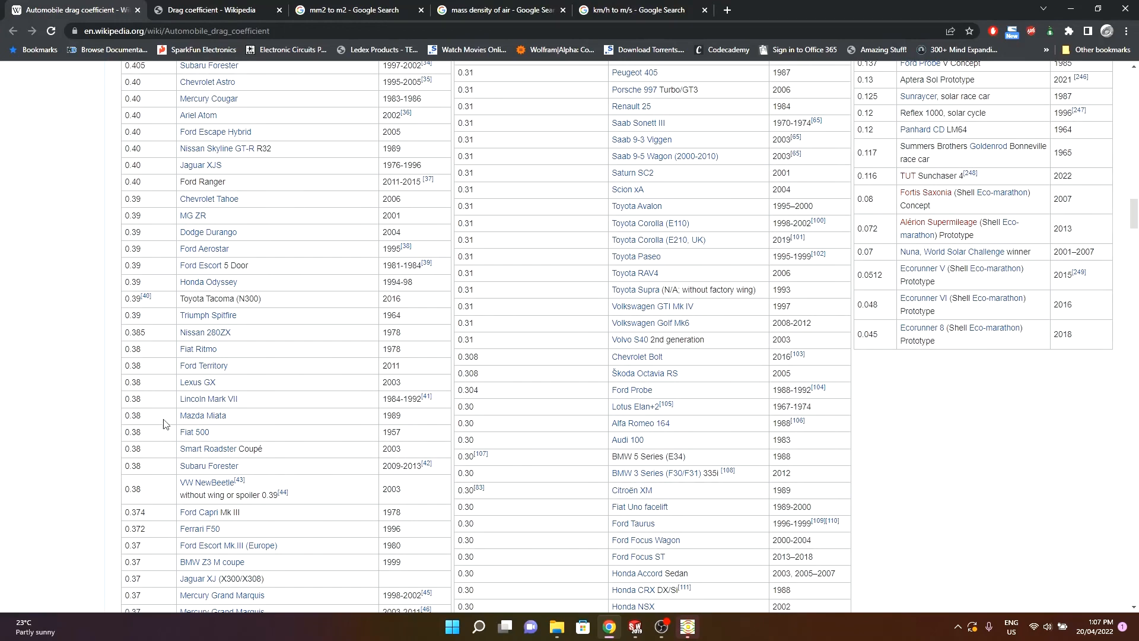
scroll(177, 409, down, 2)
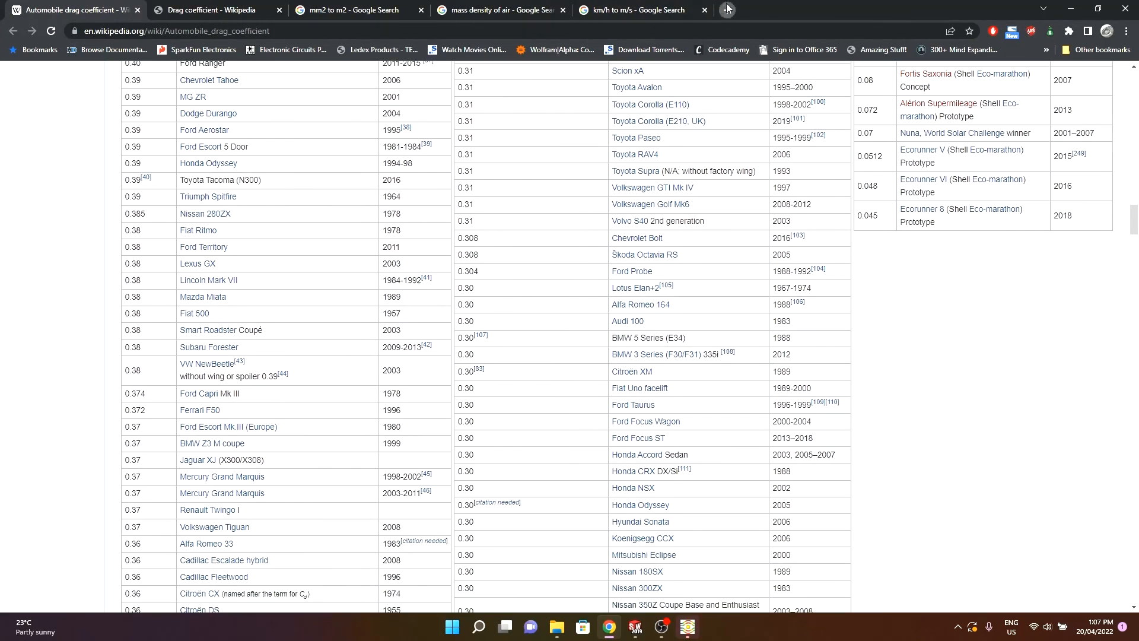
- Search Google for drag coefficient tesla model s and review the top result
click(724, 9)
text(drag co)
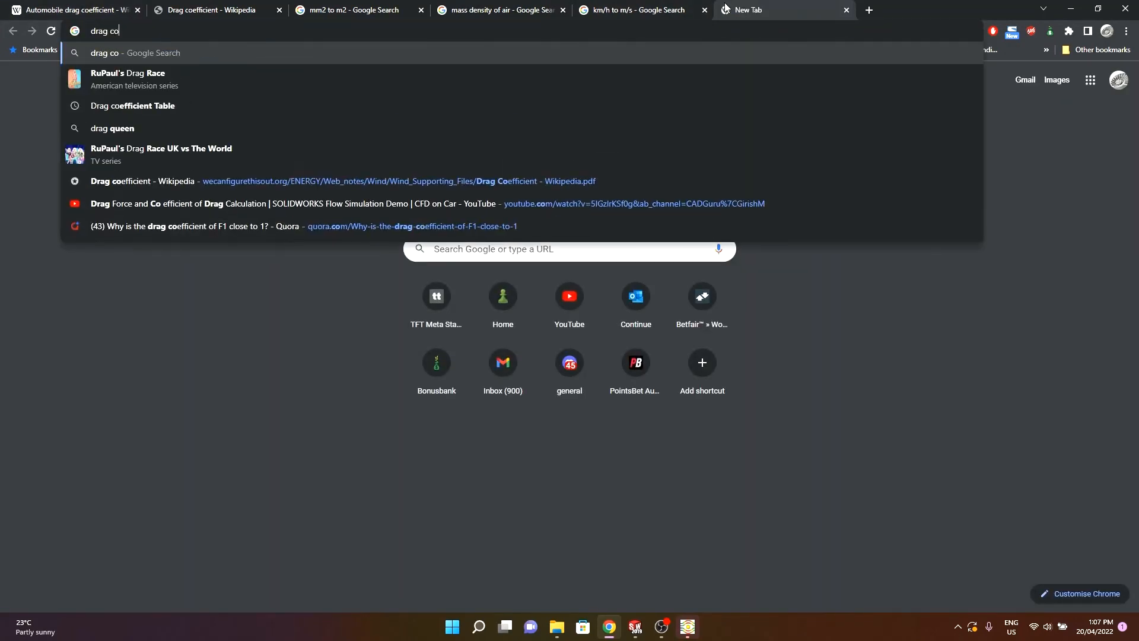
text(efficient tesla model s)
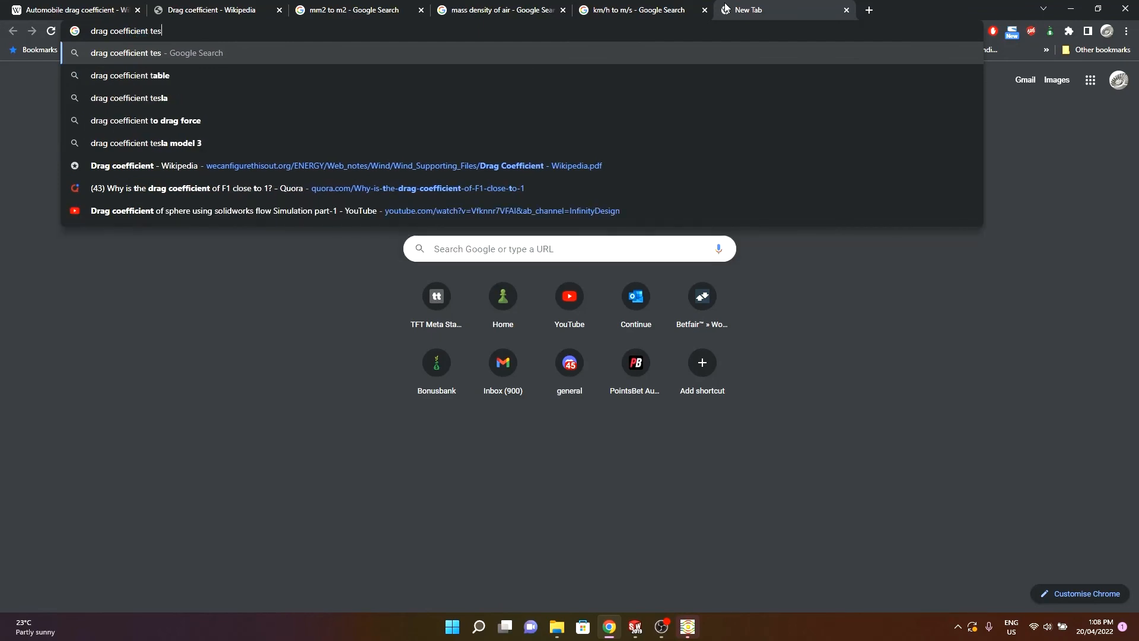
key(Return)
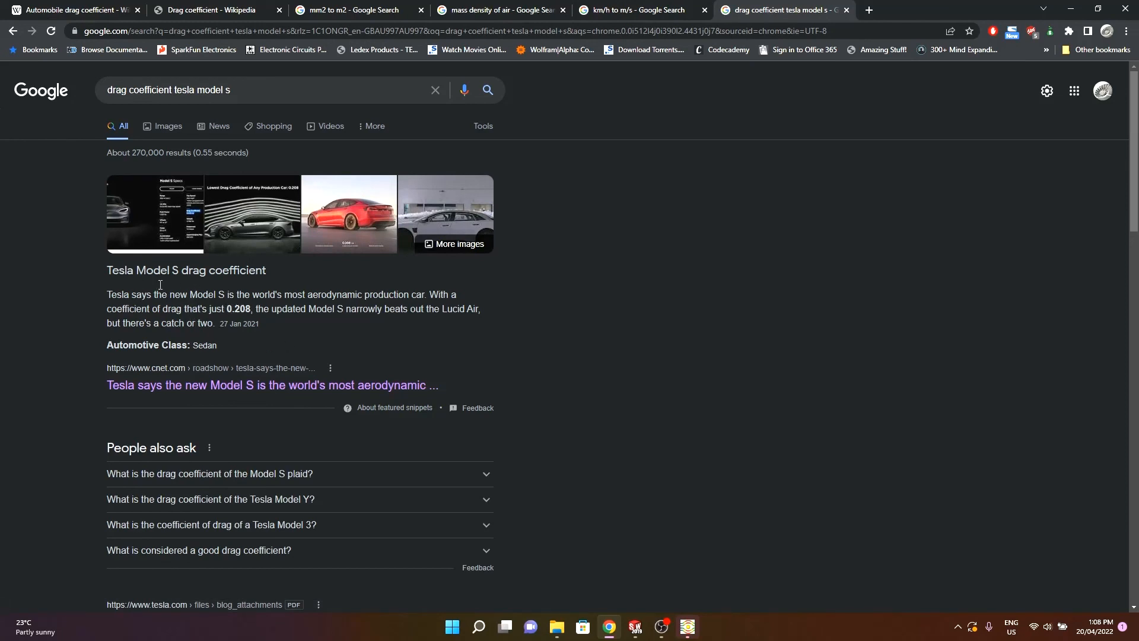
scroll(175, 364, down, 1)
scroll(214, 341, up, 1)
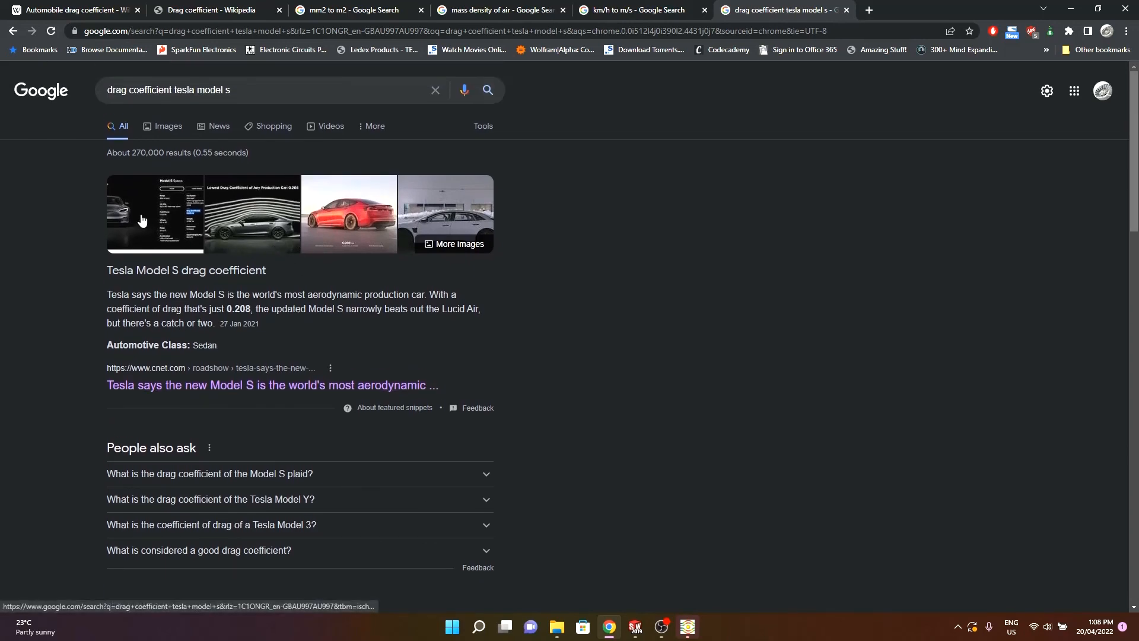
scroll(122, 305, down, 2)
scroll(130, 289, up, 2)
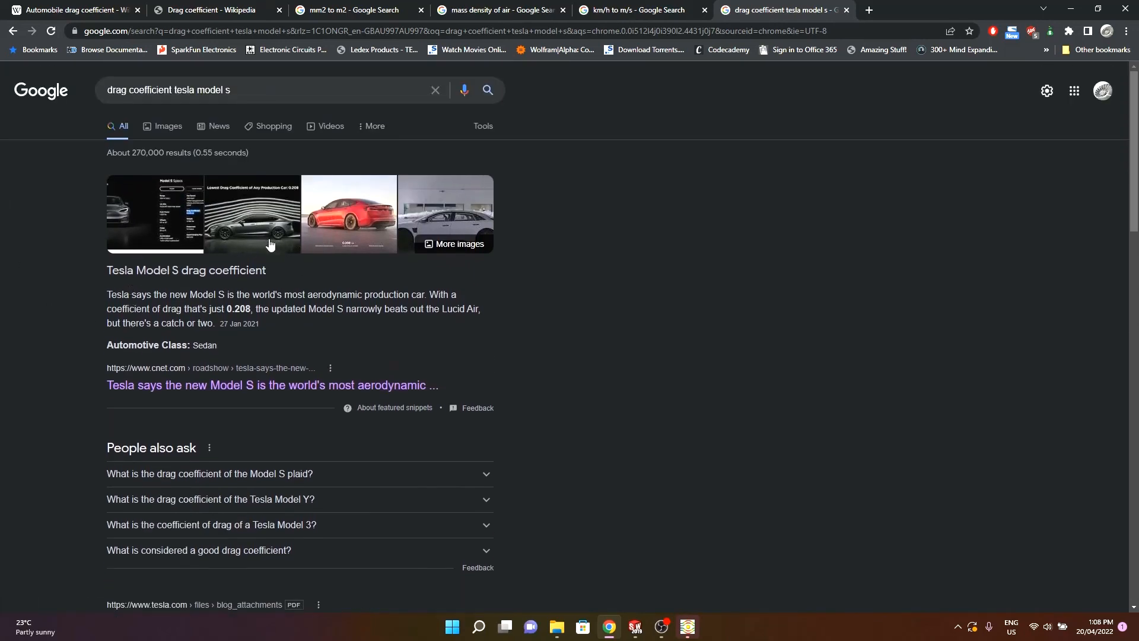
- Return to SolidWorks and add GG Friction Force (Z) 1 to the goal plot, then show the results
click(1070, 8)
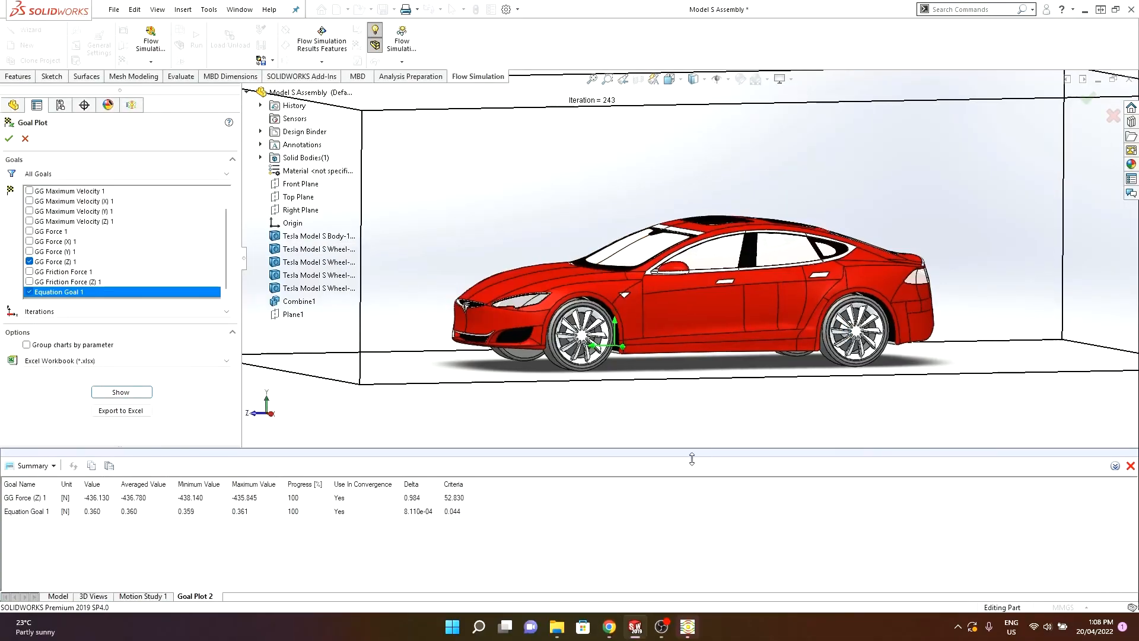
drag(691, 453, 692, 476)
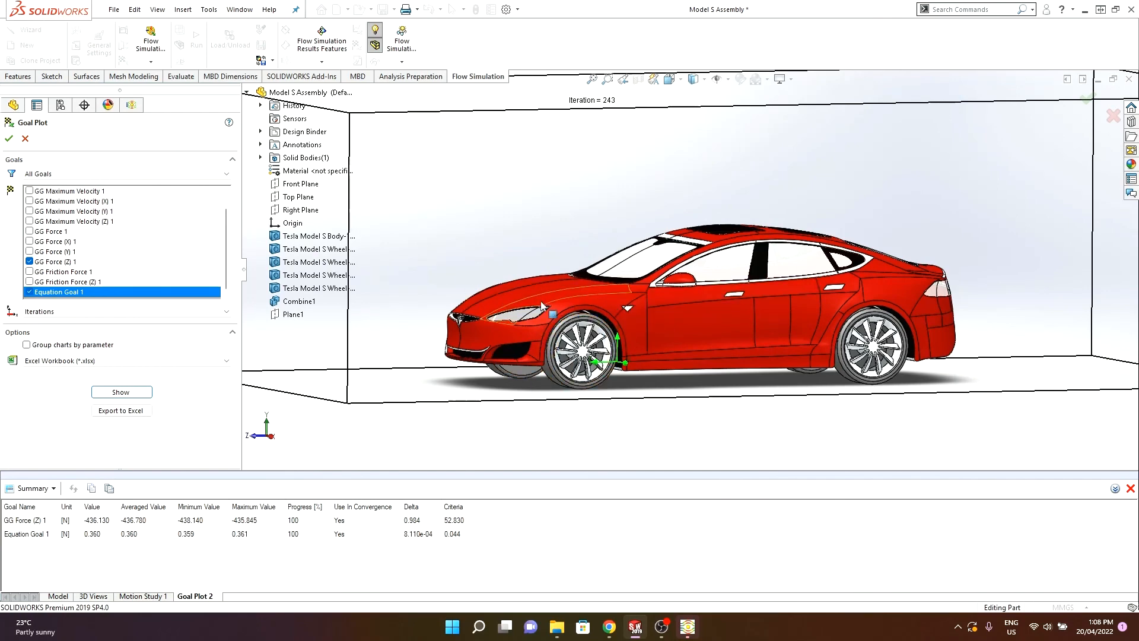
scroll(595, 325, down, 1)
scroll(595, 325, down, 1)
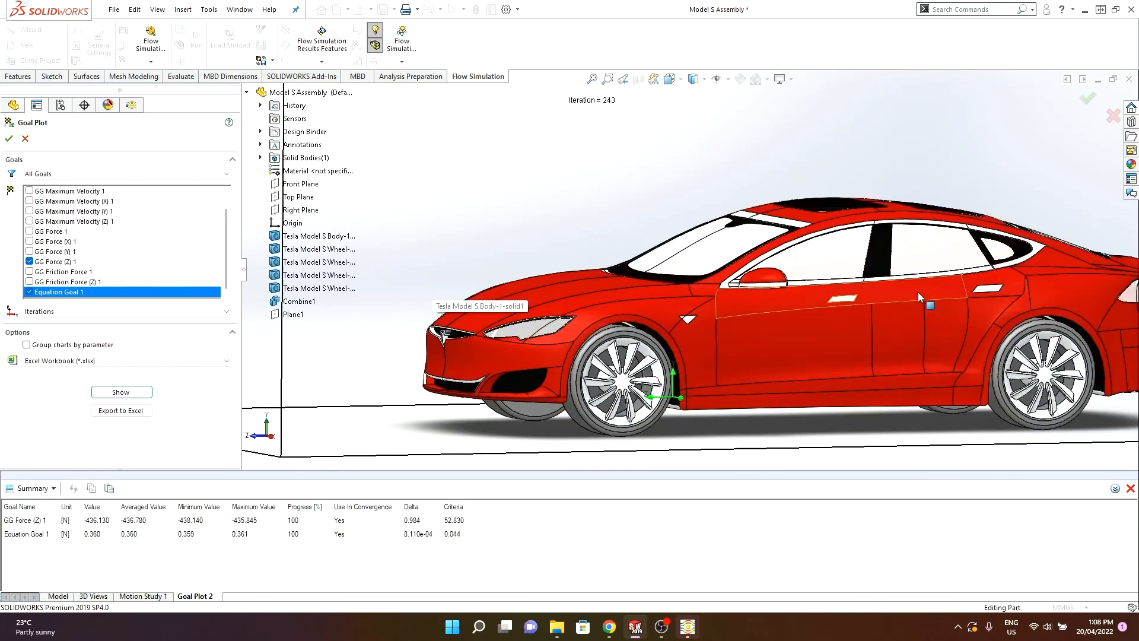
middle_drag(740, 290, 657, 222)
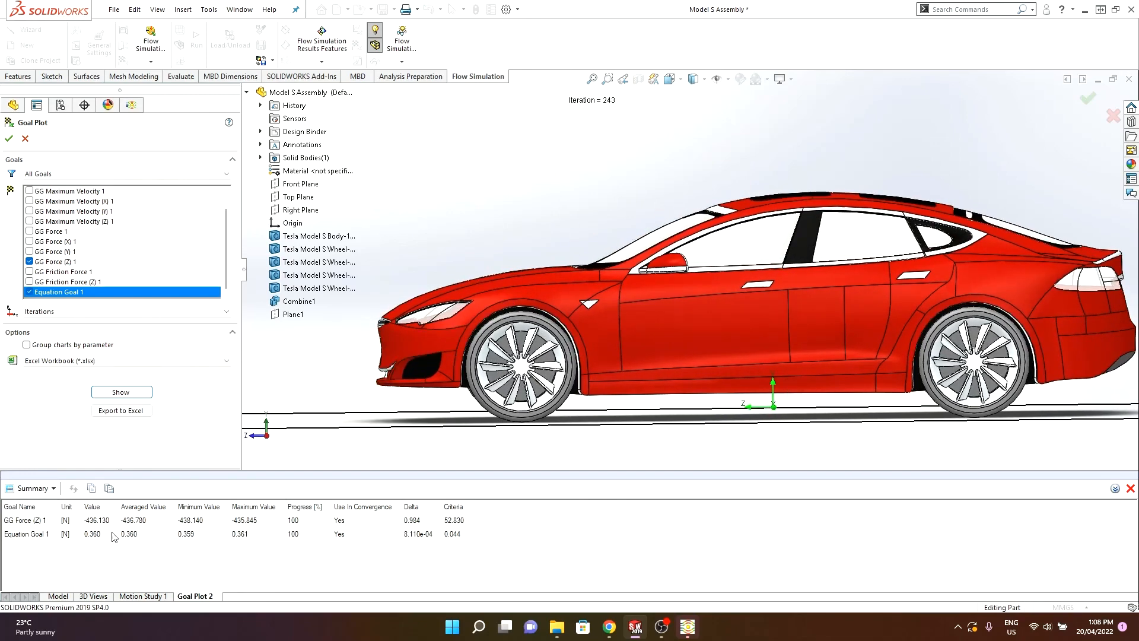
scroll(586, 387, up, 1)
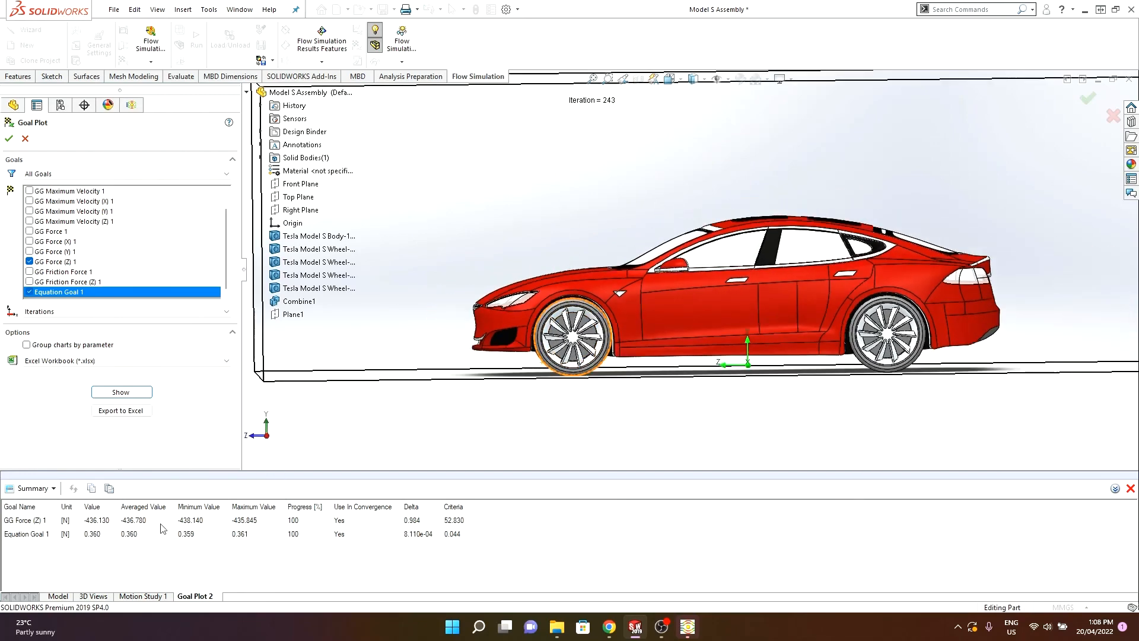
scroll(678, 362, up, 2)
scroll(677, 362, up, 1)
scroll(760, 291, up, 2)
scroll(745, 293, down, 3)
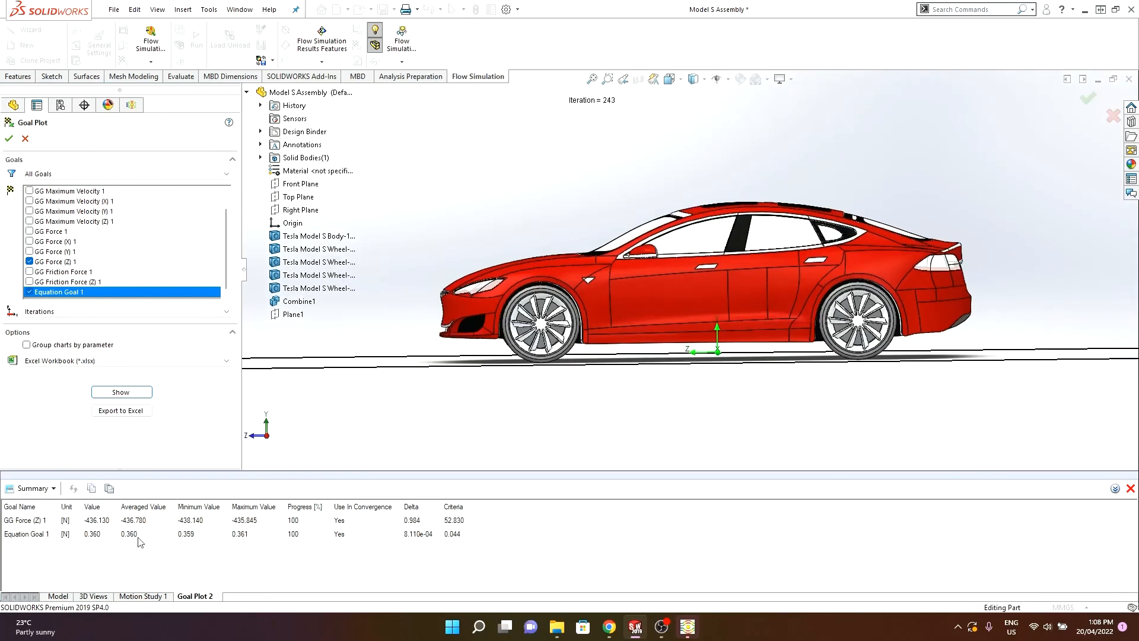
click(30, 282)
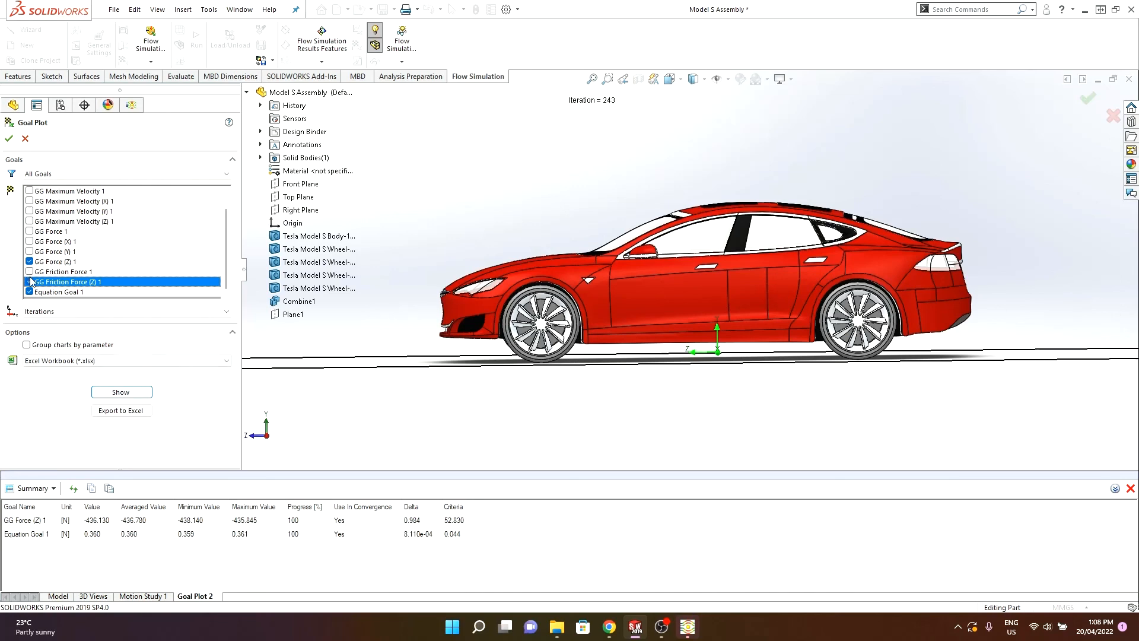
click(121, 392)
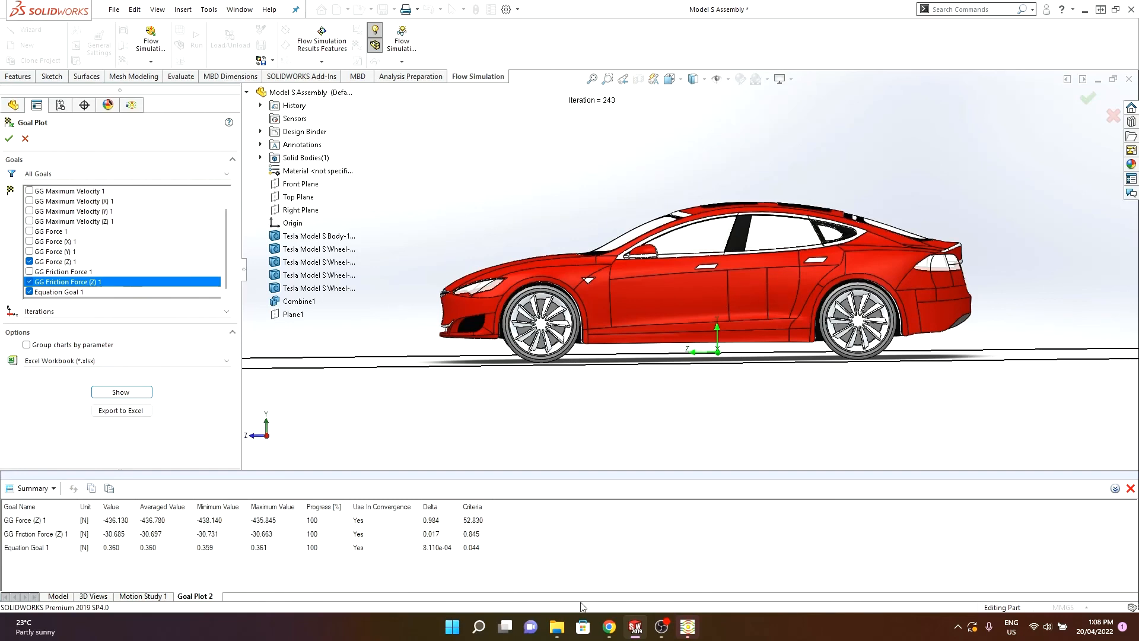
- Read through the Drag coefficient Wikipedia PDF in the browser, then return to SolidWorks
click(609, 627)
click(211, 9)
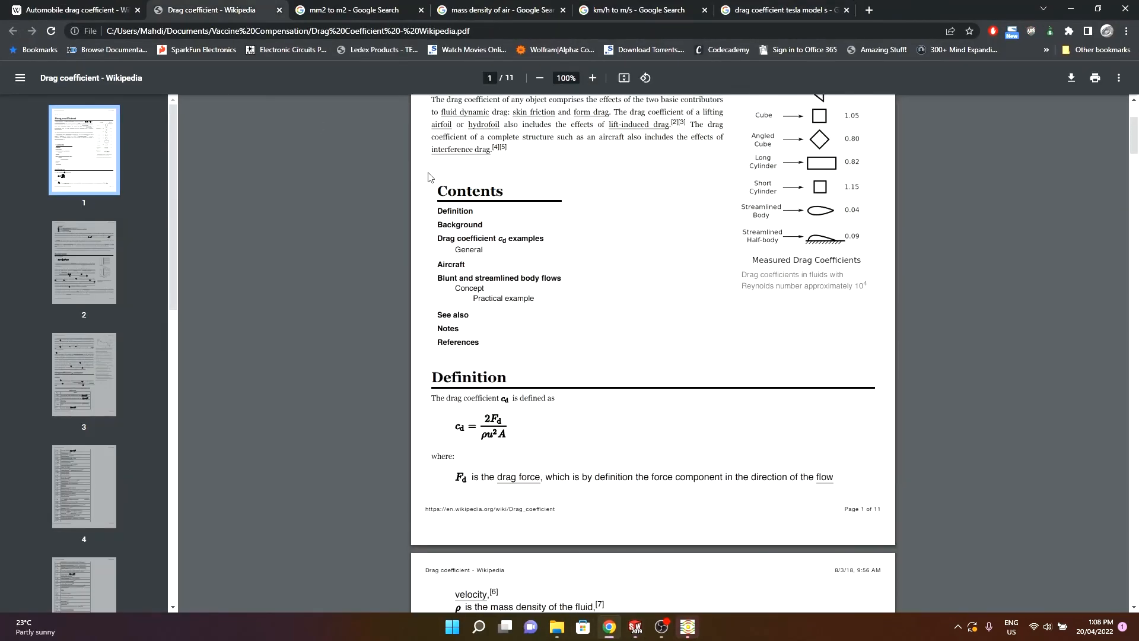
scroll(429, 177, up, 3)
scroll(428, 177, down, 20)
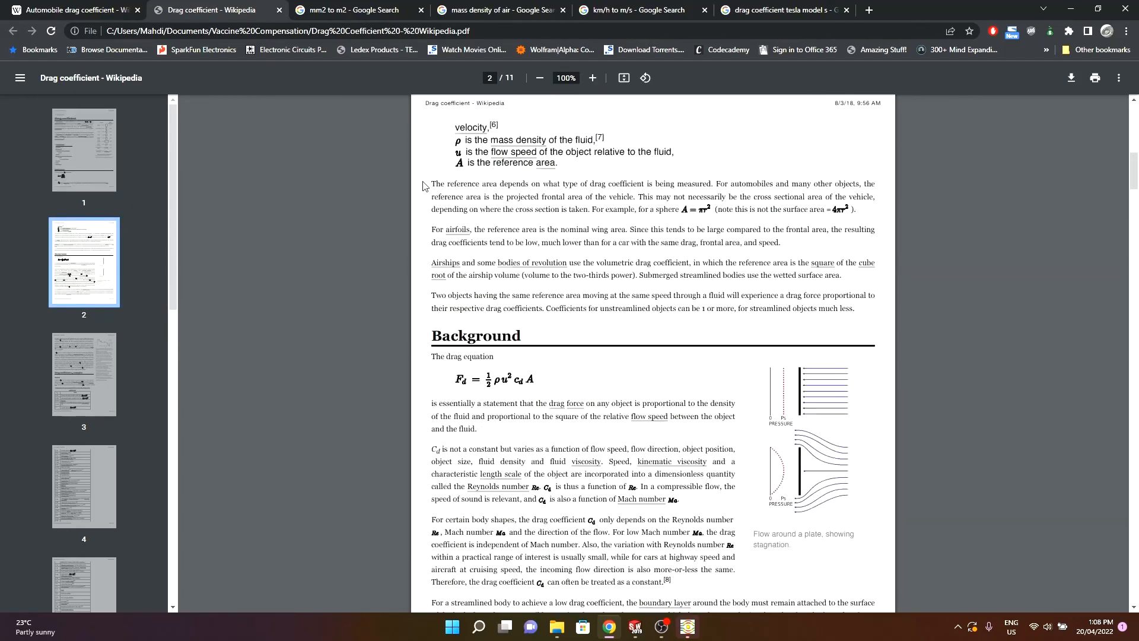
scroll(423, 189, down, 20)
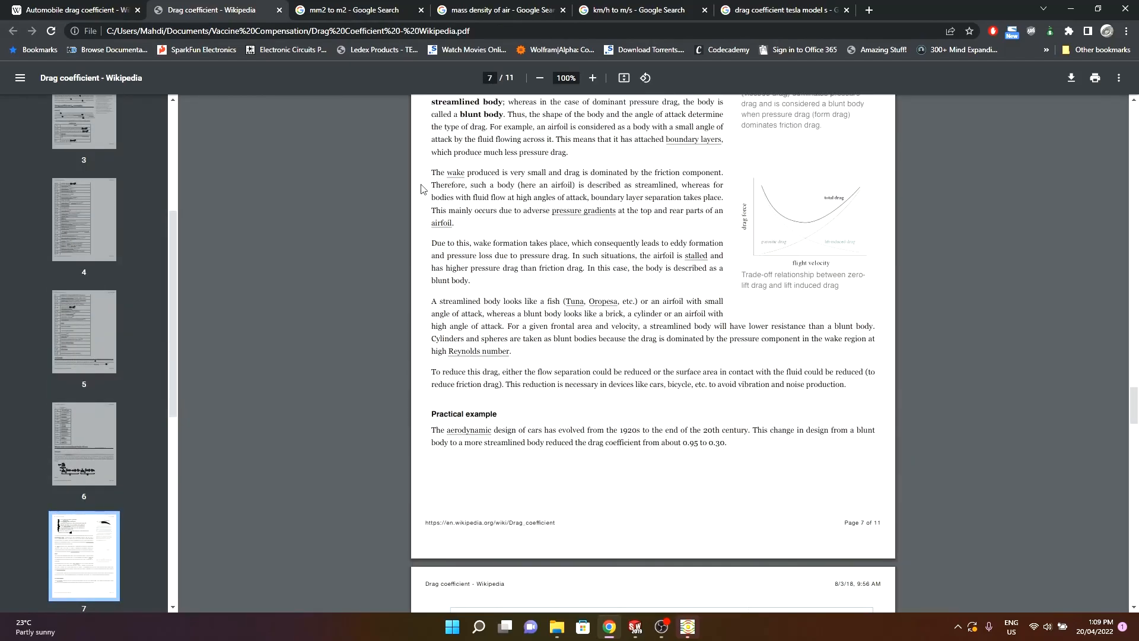
scroll(423, 188, down, 5)
scroll(423, 189, up, 20)
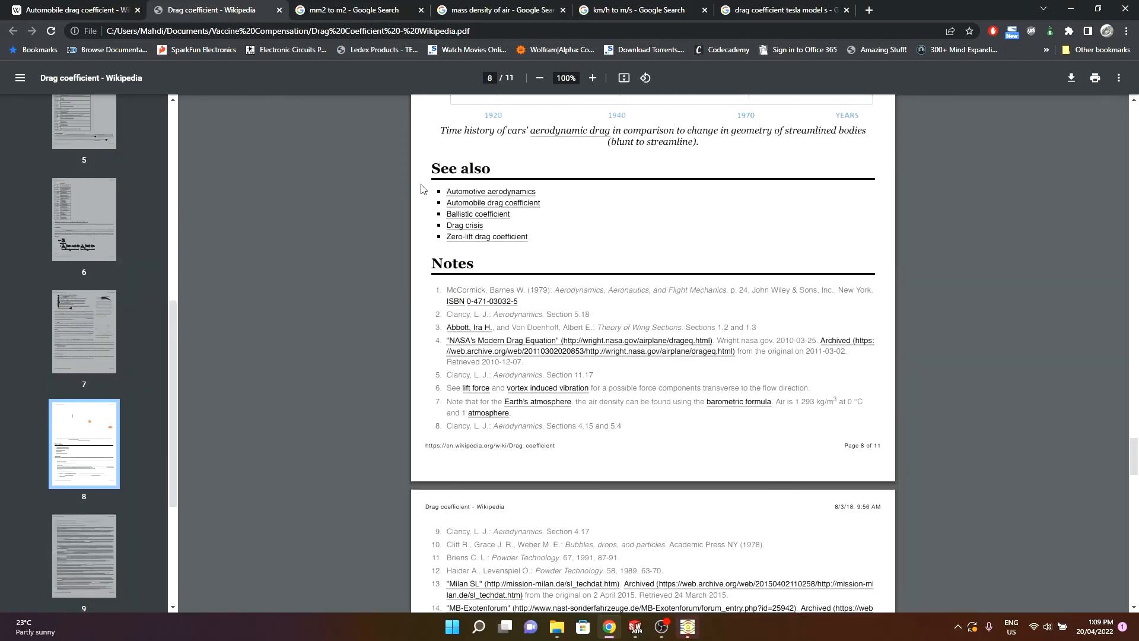
scroll(423, 189, up, 4)
scroll(423, 188, down, 5)
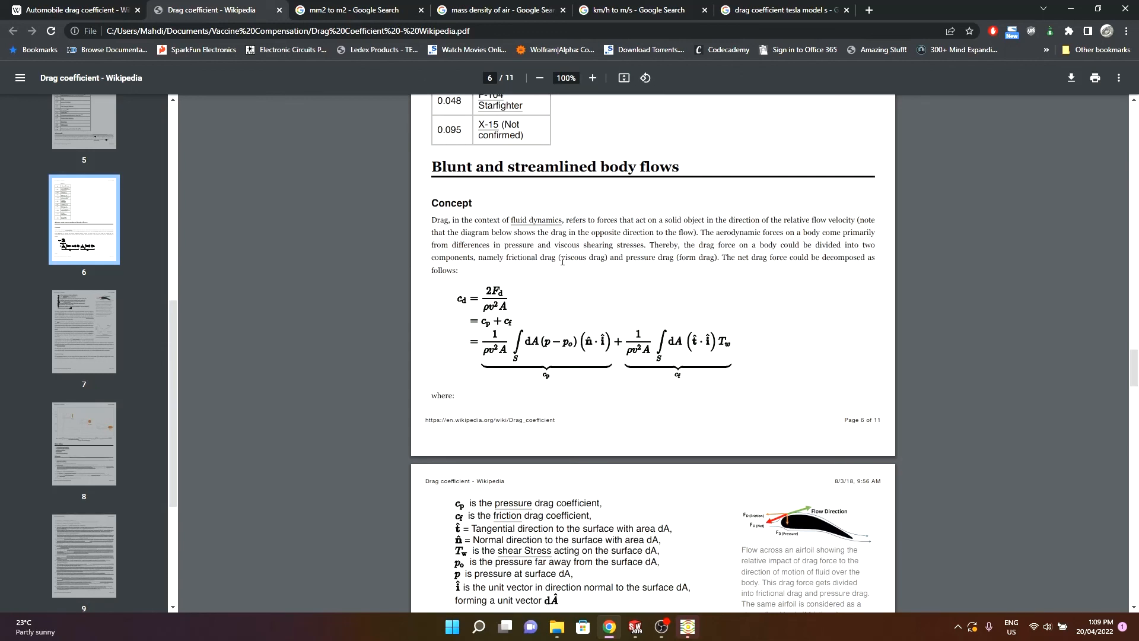
drag(561, 259, 594, 259)
click(666, 268)
click(610, 626)
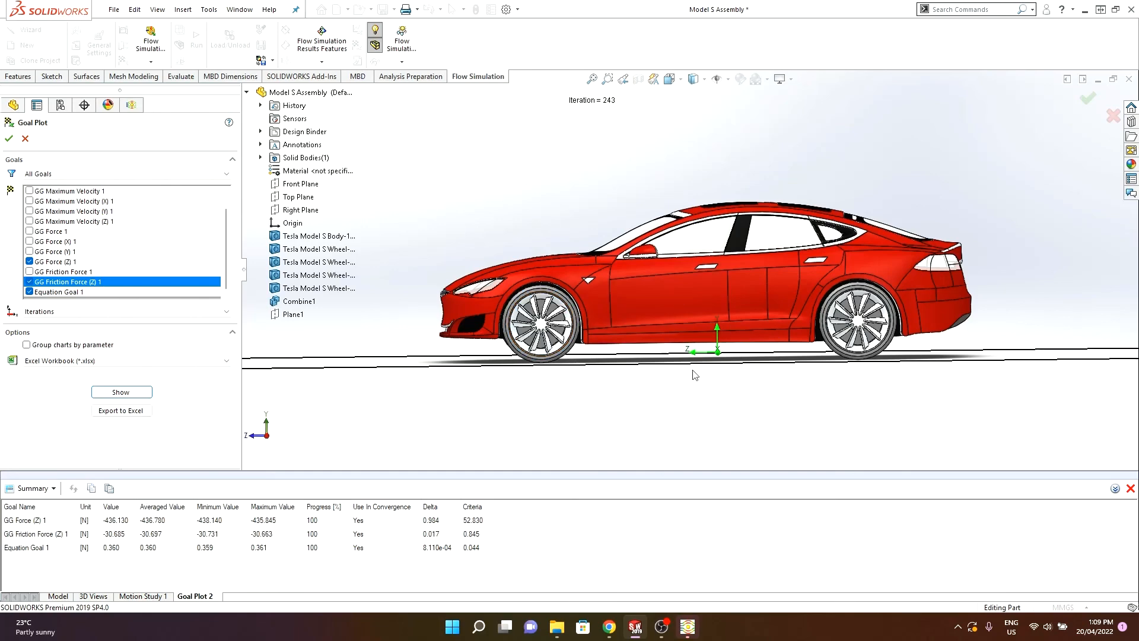
- Close the Goal Plot panel and return to the Flow Simulation analysis tree
scroll(691, 270, up, 2)
middle_drag(746, 195, 598, 257)
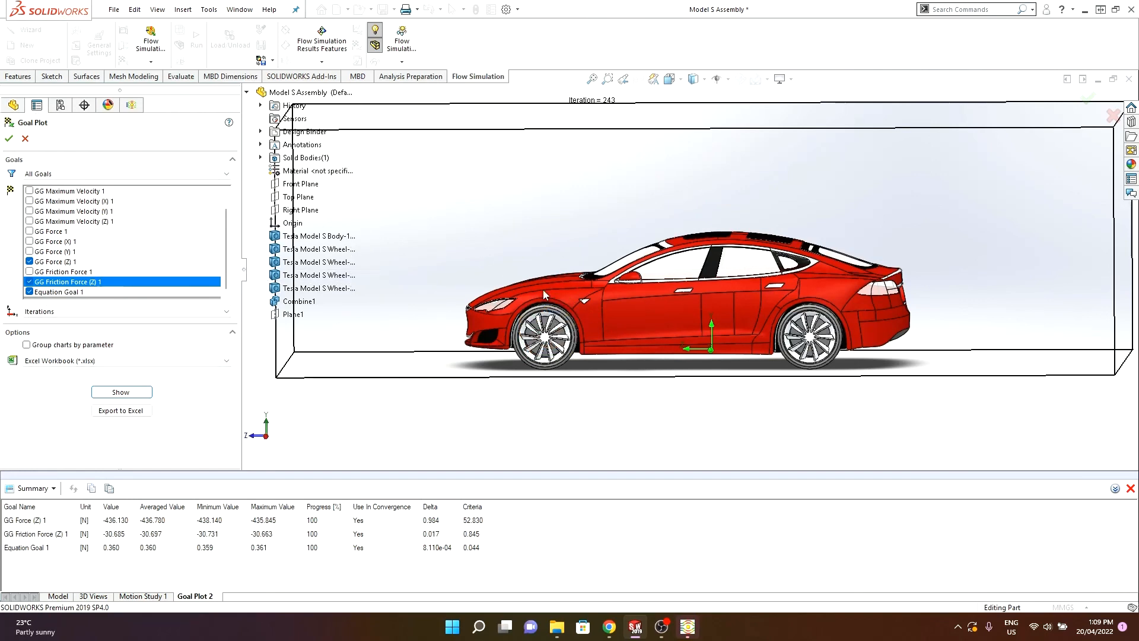
middle_drag(542, 290, 565, 276)
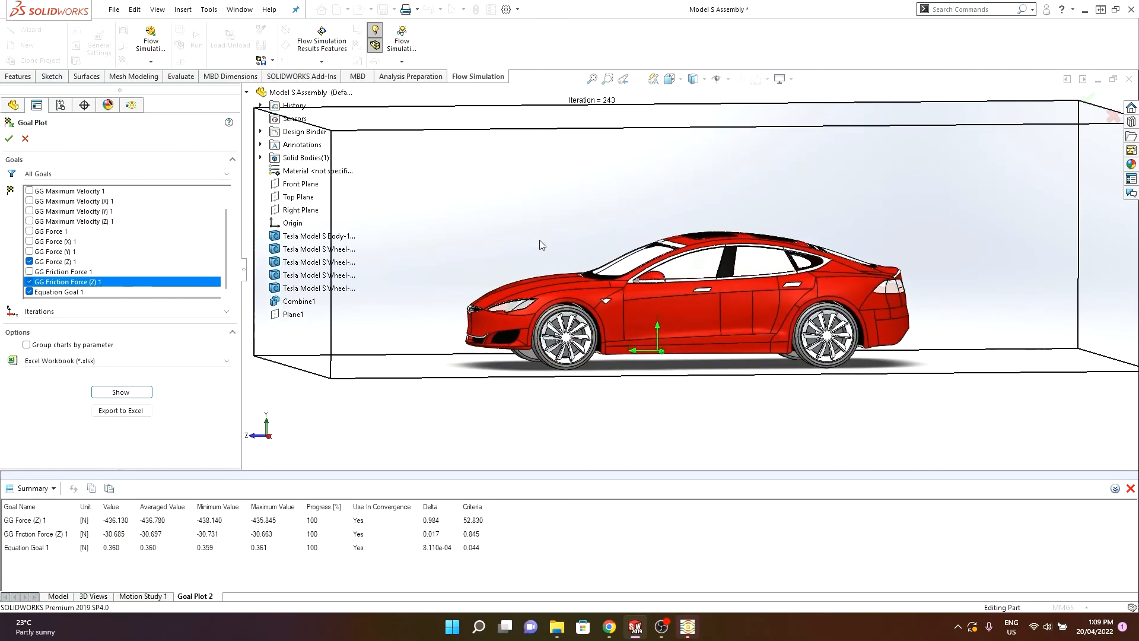
click(25, 140)
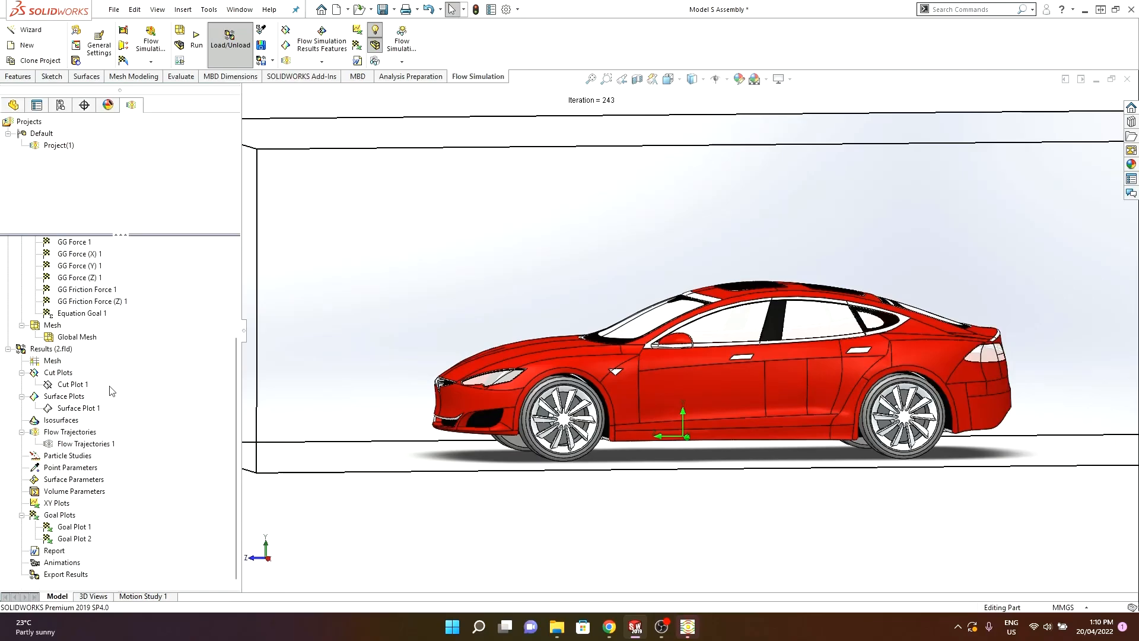
- Play the Flow Trajectories 1 animation and orbit around the car to watch the airflow arrows
right_click(86, 444)
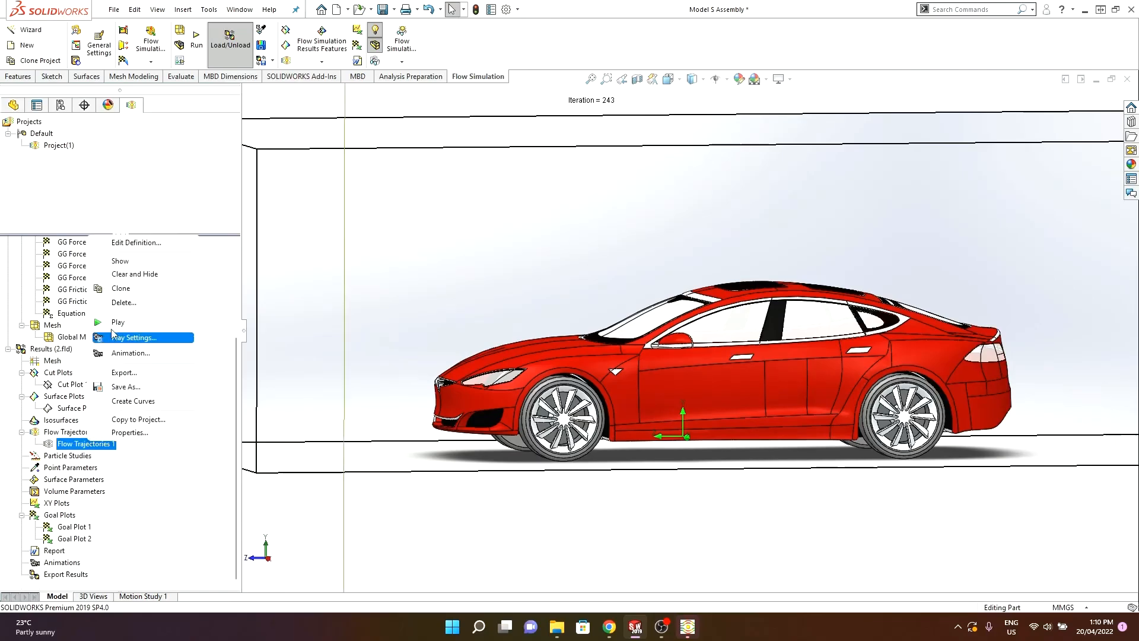
click(121, 322)
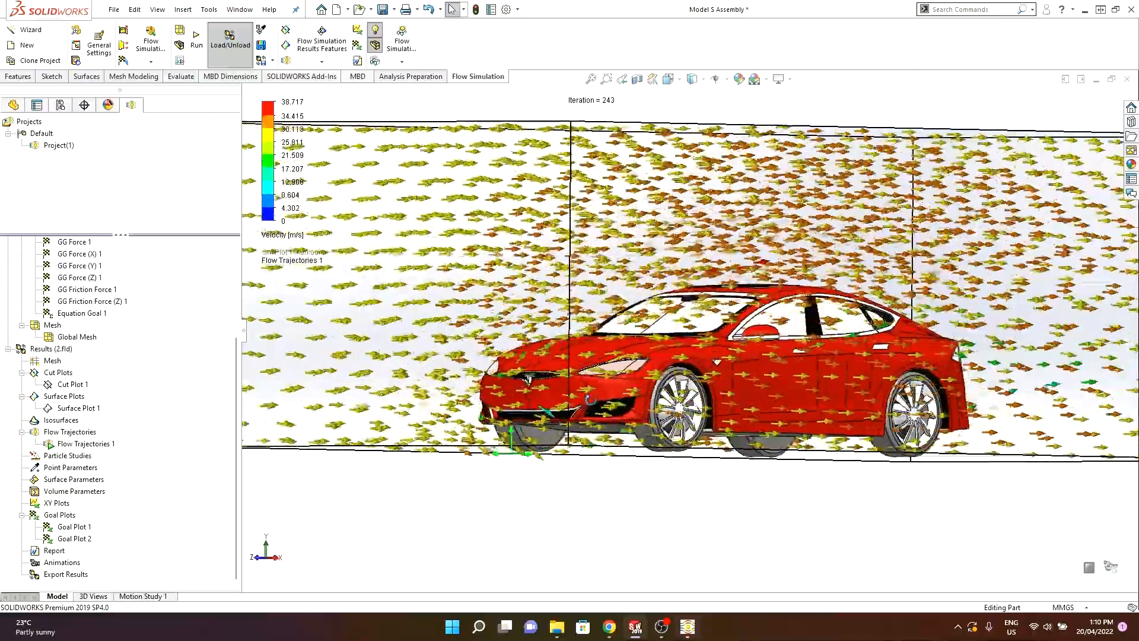
middle_drag(588, 399, 559, 389)
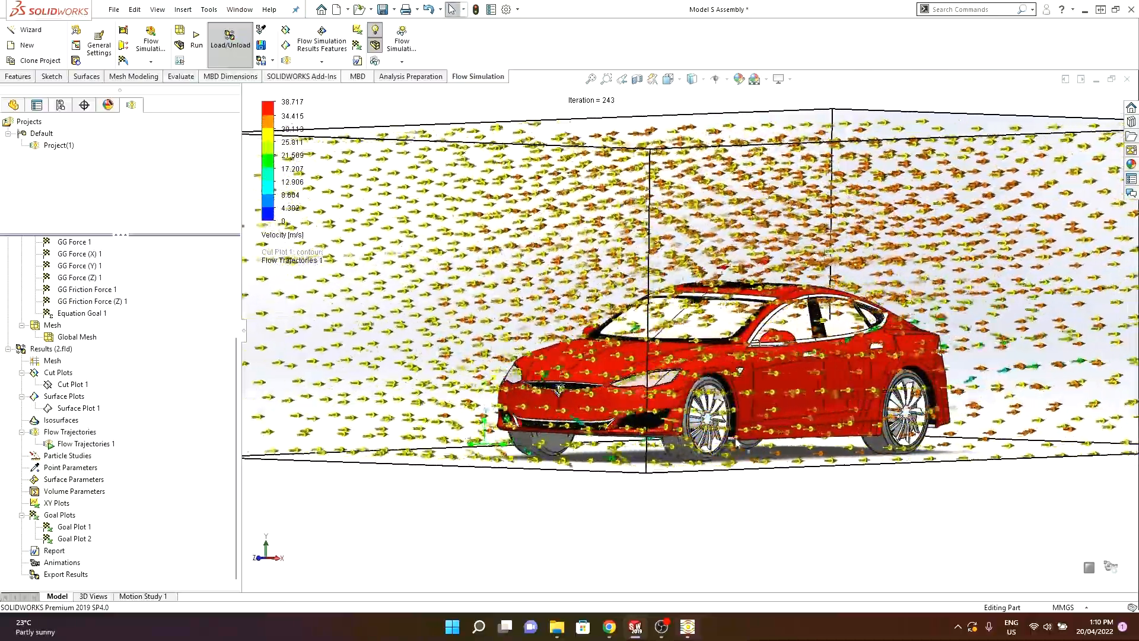
middle_drag(725, 490, 721, 515)
scroll(805, 384, down, 3)
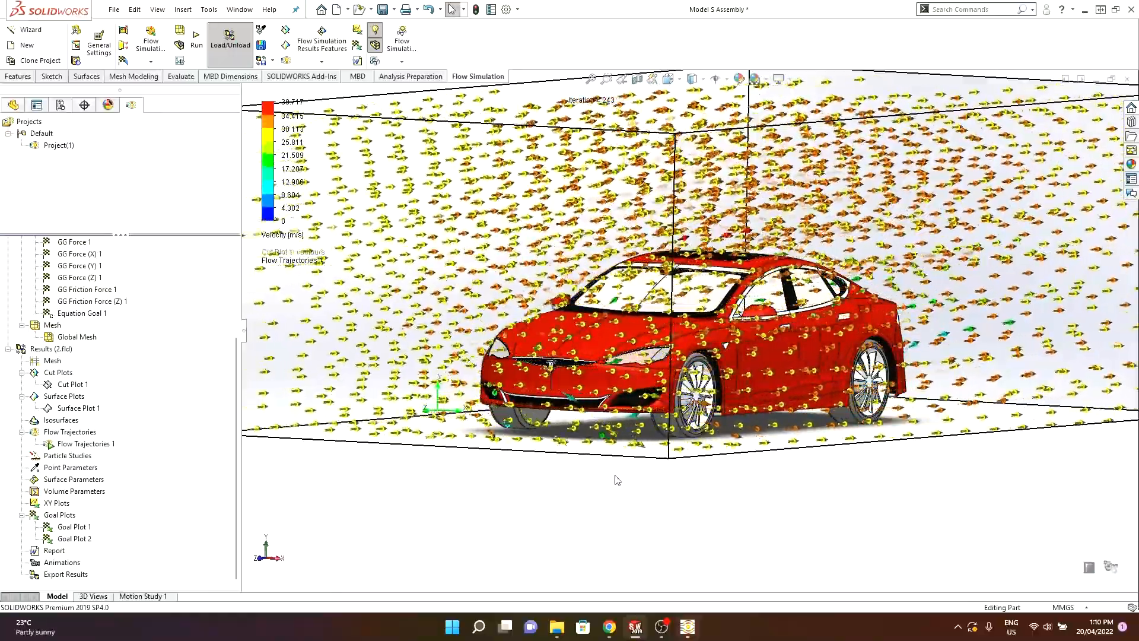
scroll(612, 474, up, 2)
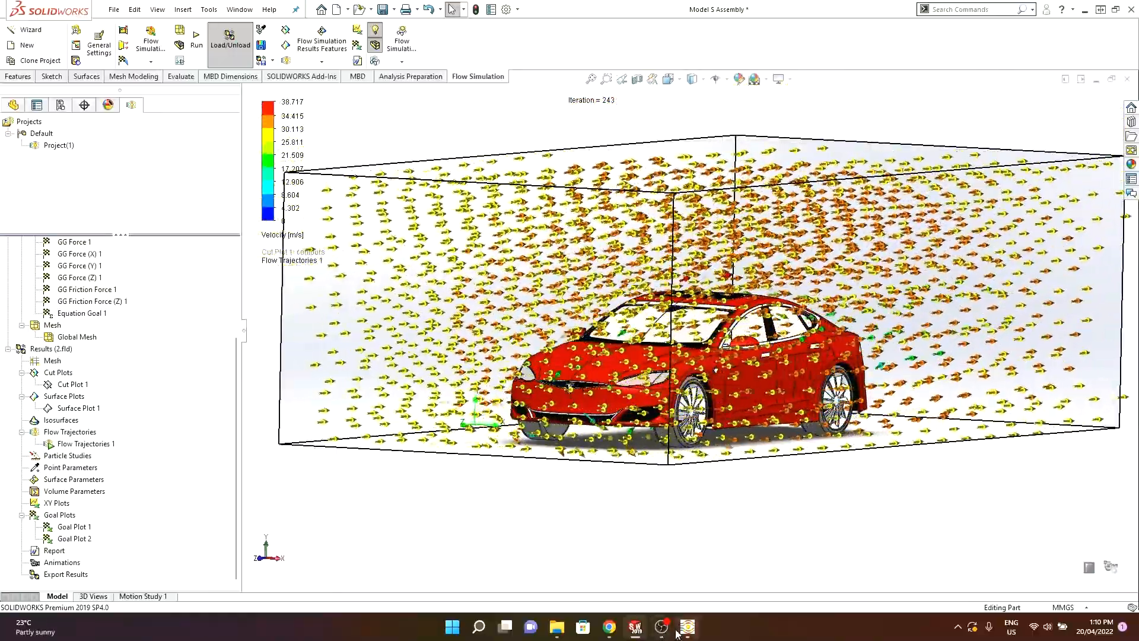